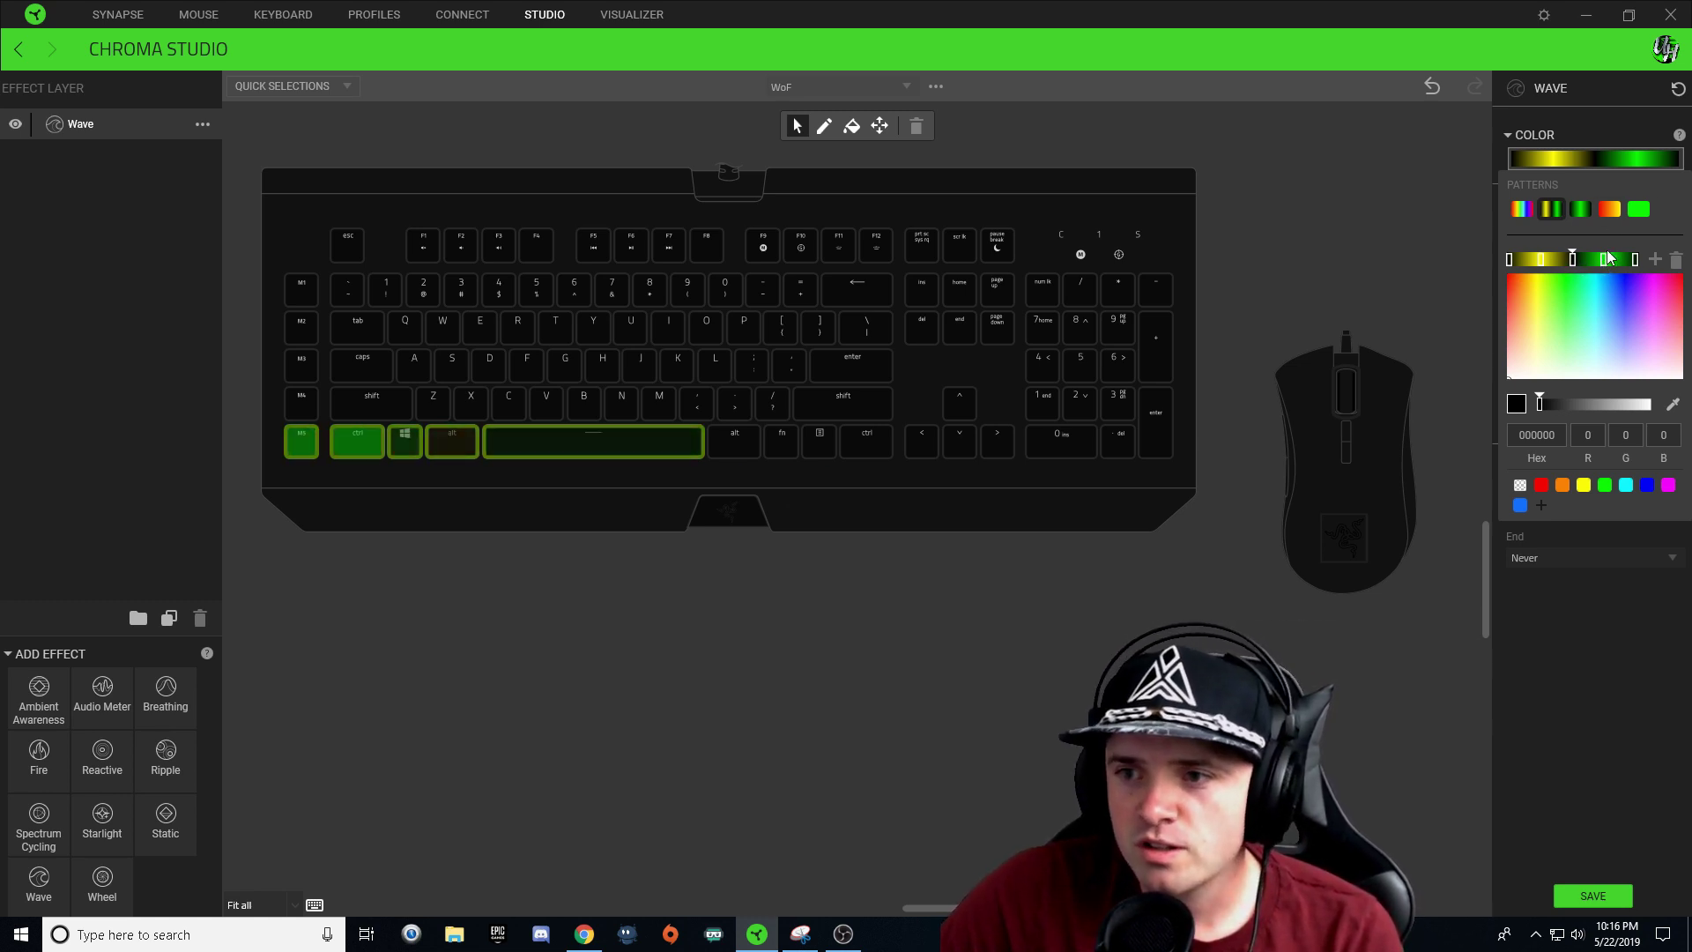
- Make the gradient's second half transparent by clearing the green stop's color, placing it beside the middle black stop and deleting the end stop
left_click(1603, 260)
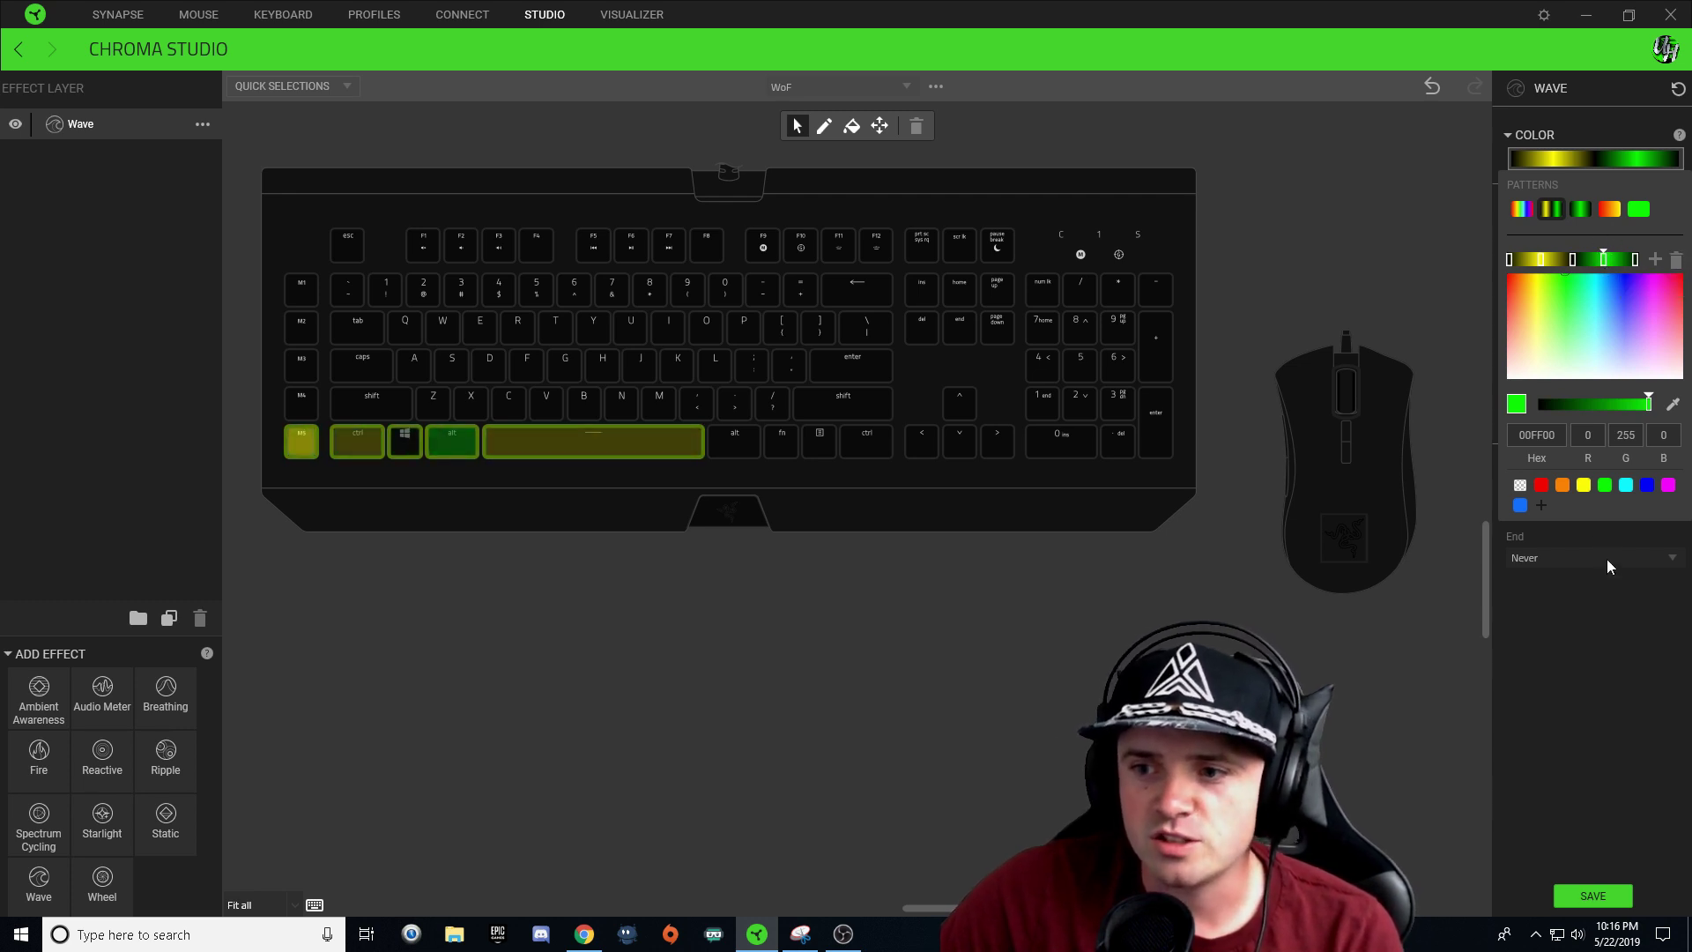
left_click(1520, 486)
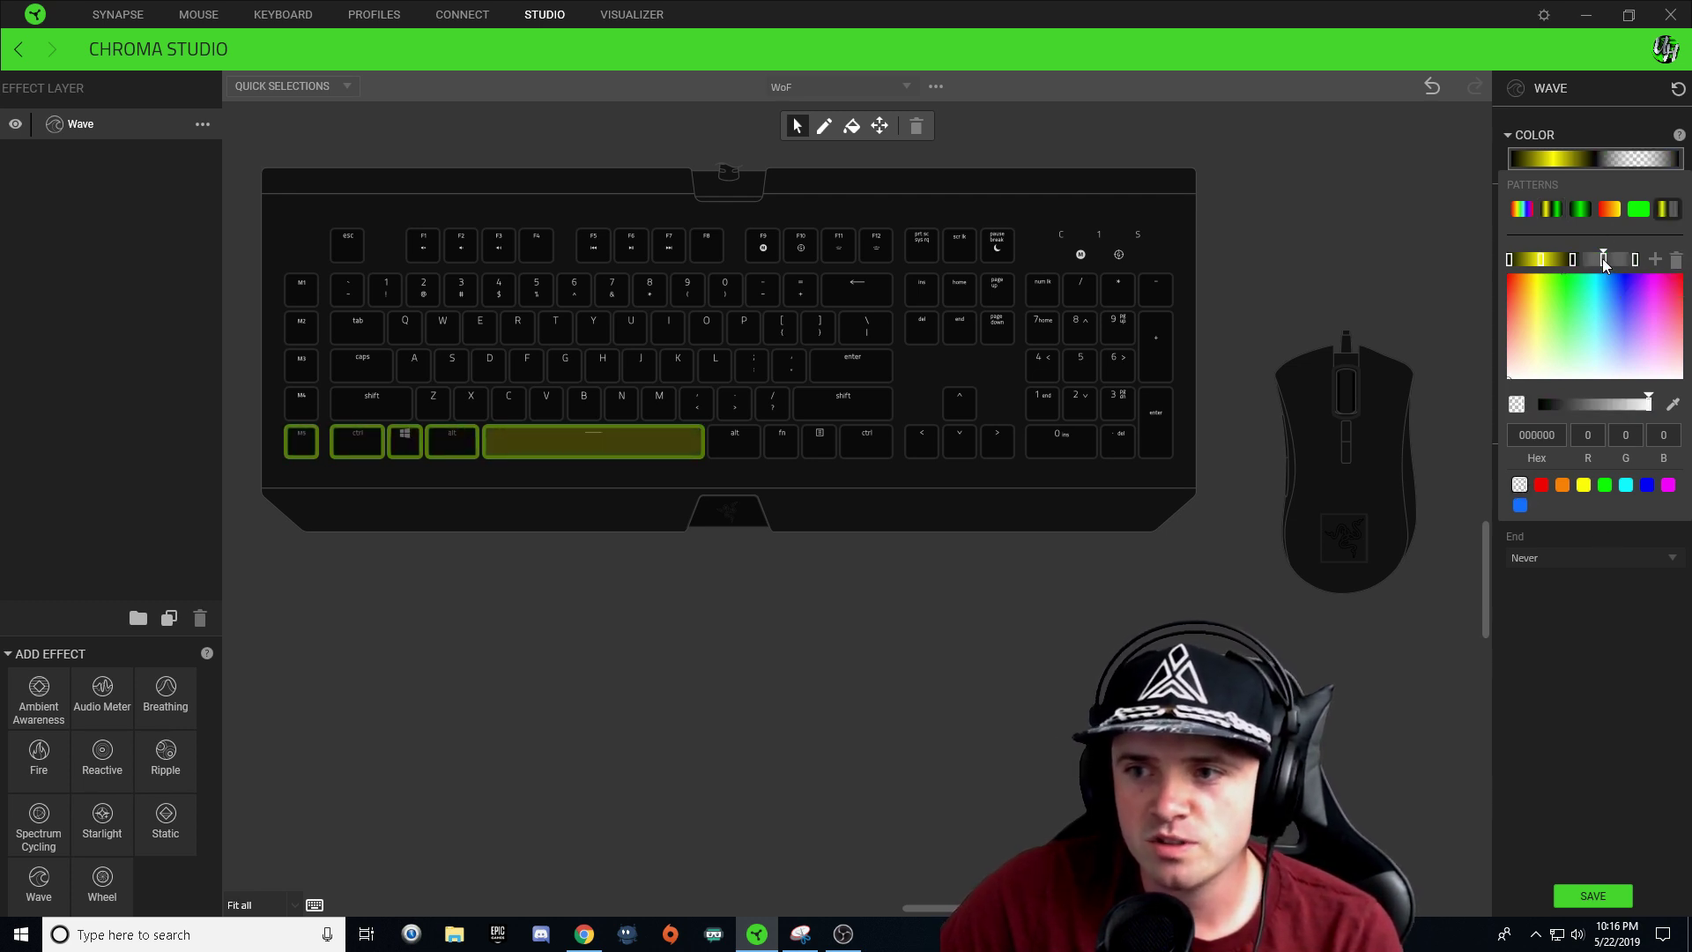
left_click_drag(1603, 258, 1575, 260)
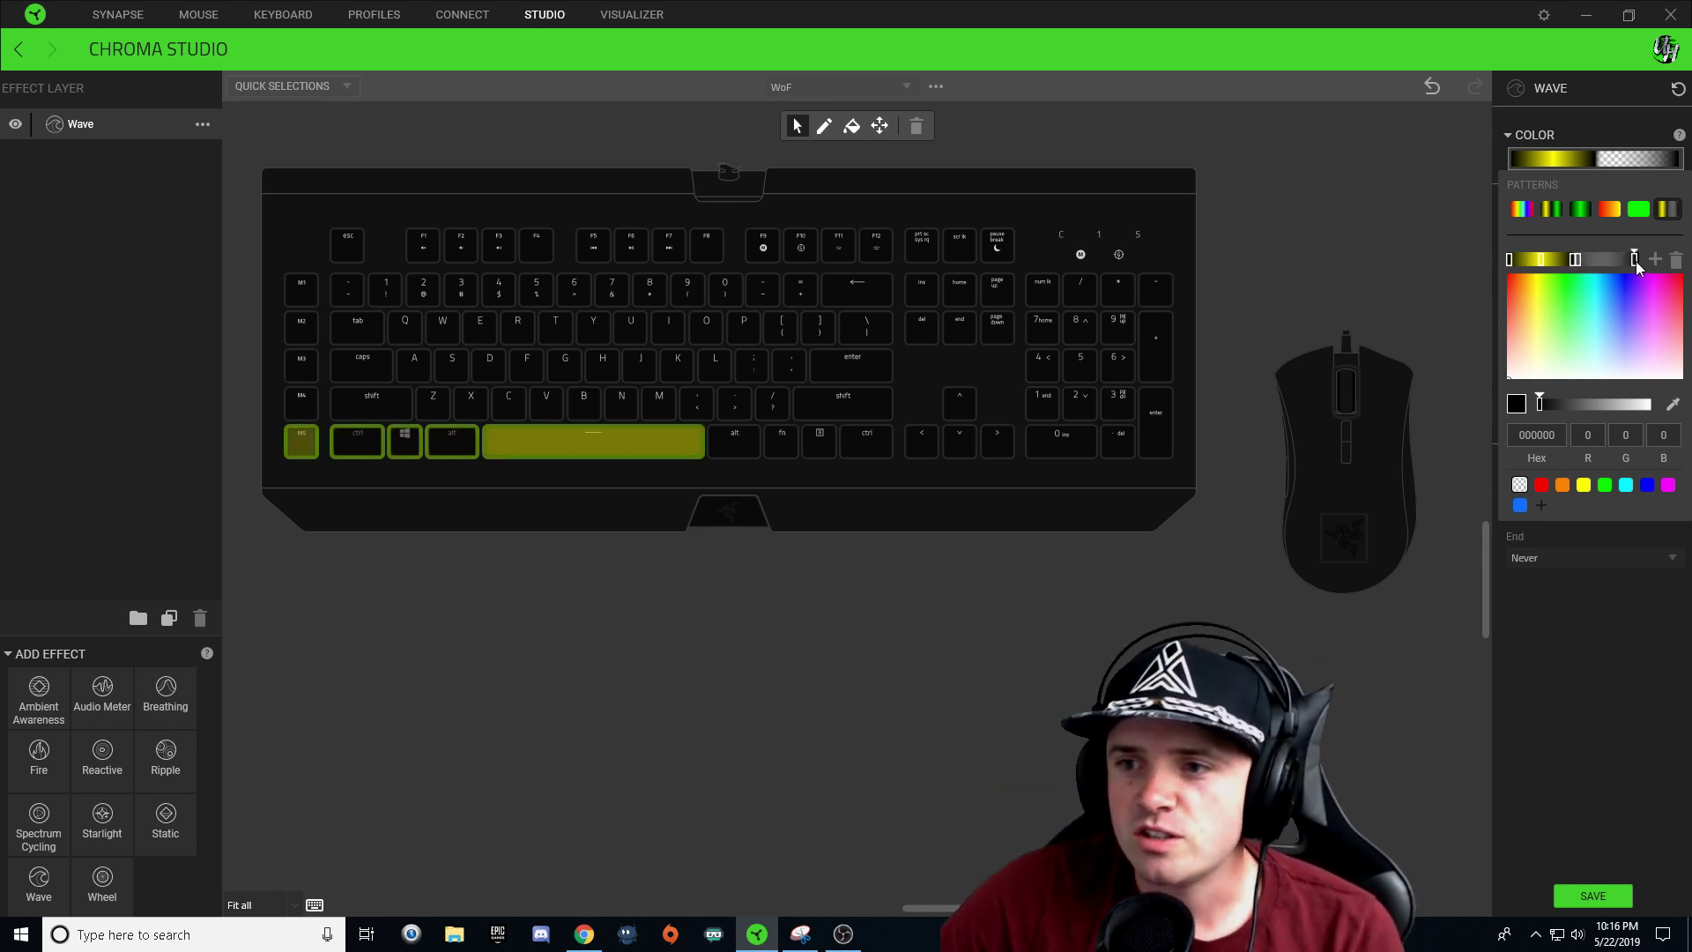
left_click(1676, 260)
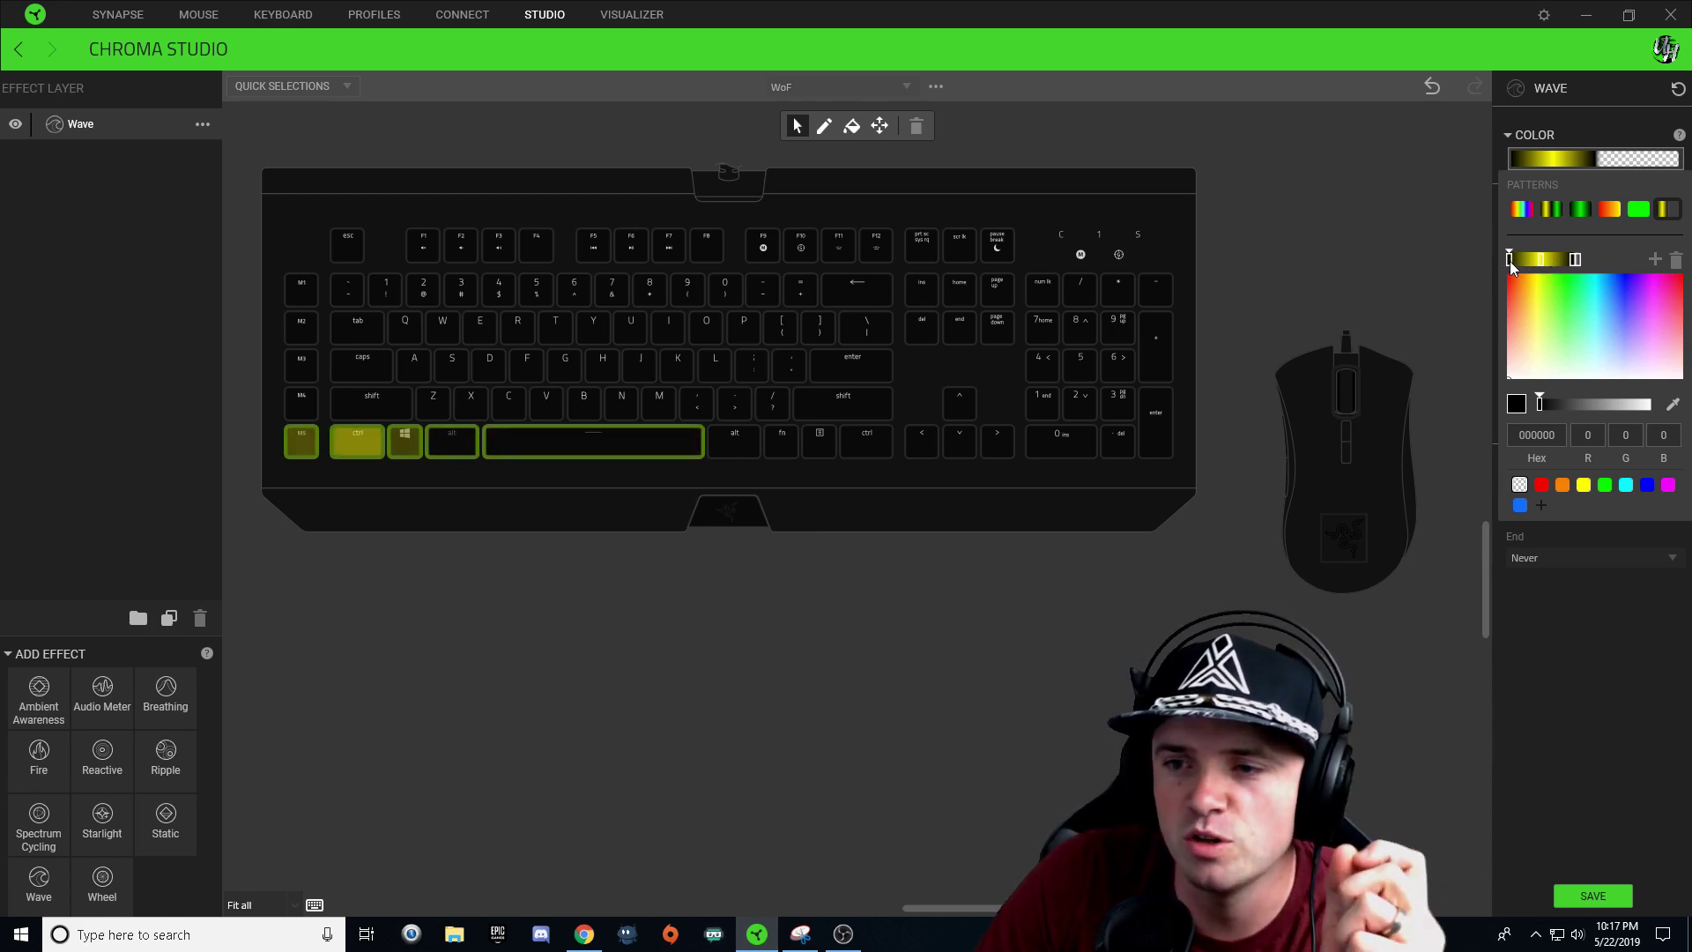
- Recolor the gradient's first black stop red and move it close beside the yellow stop
left_click_drag(1510, 261, 1521, 262)
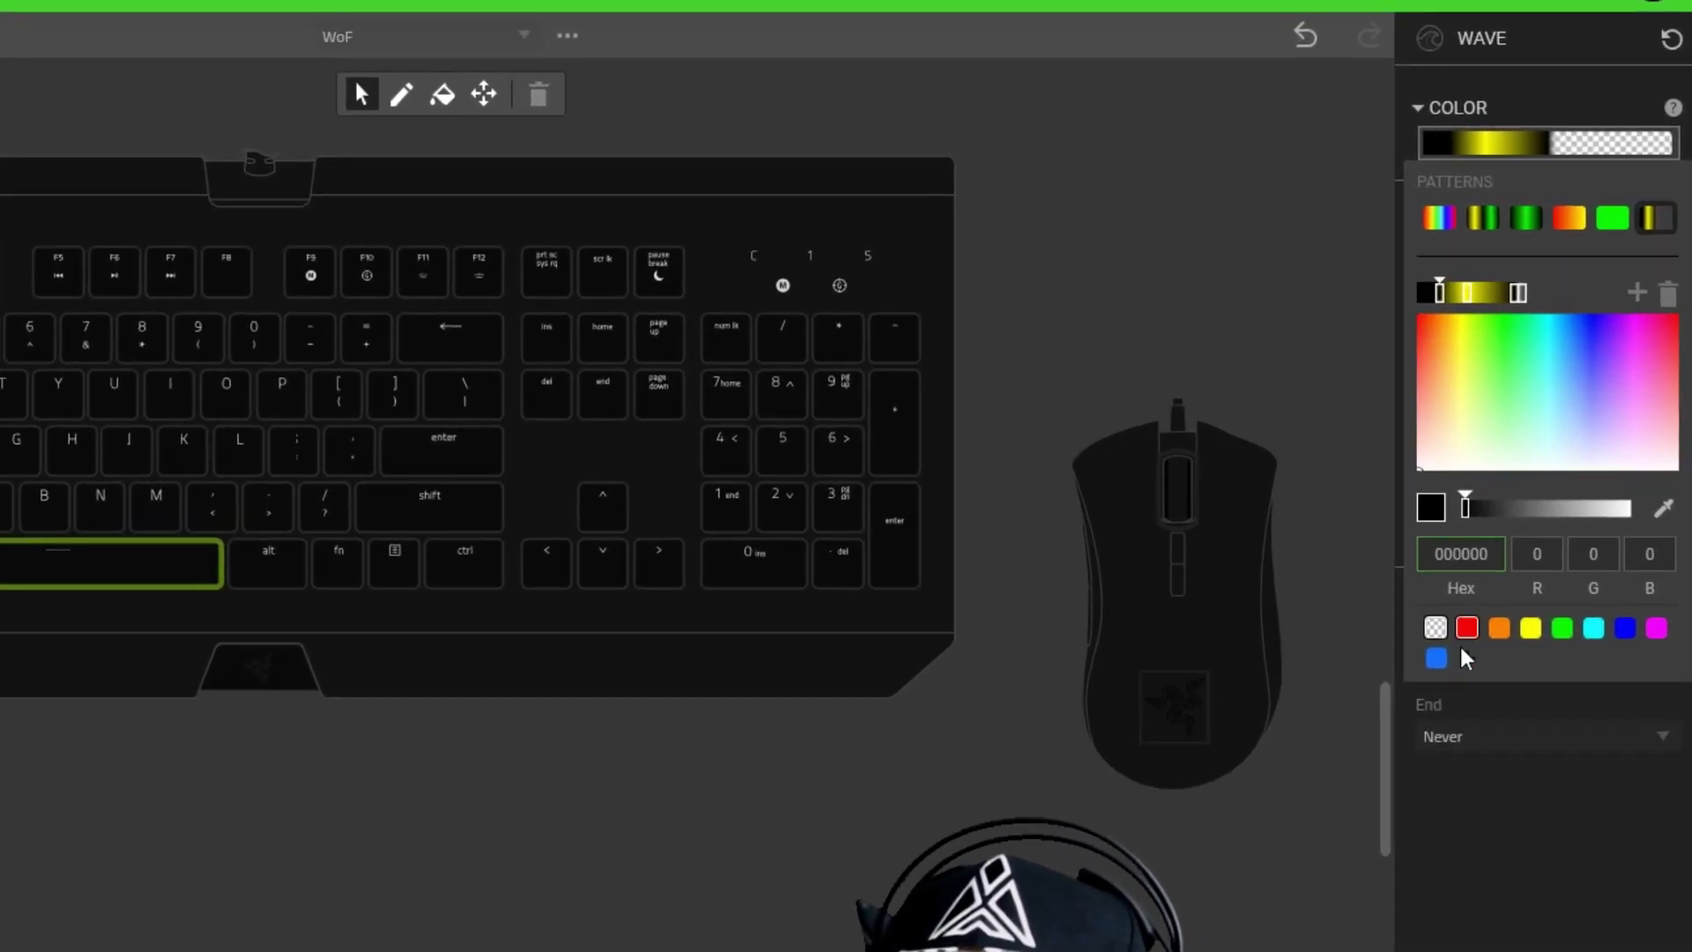
left_click(1466, 627)
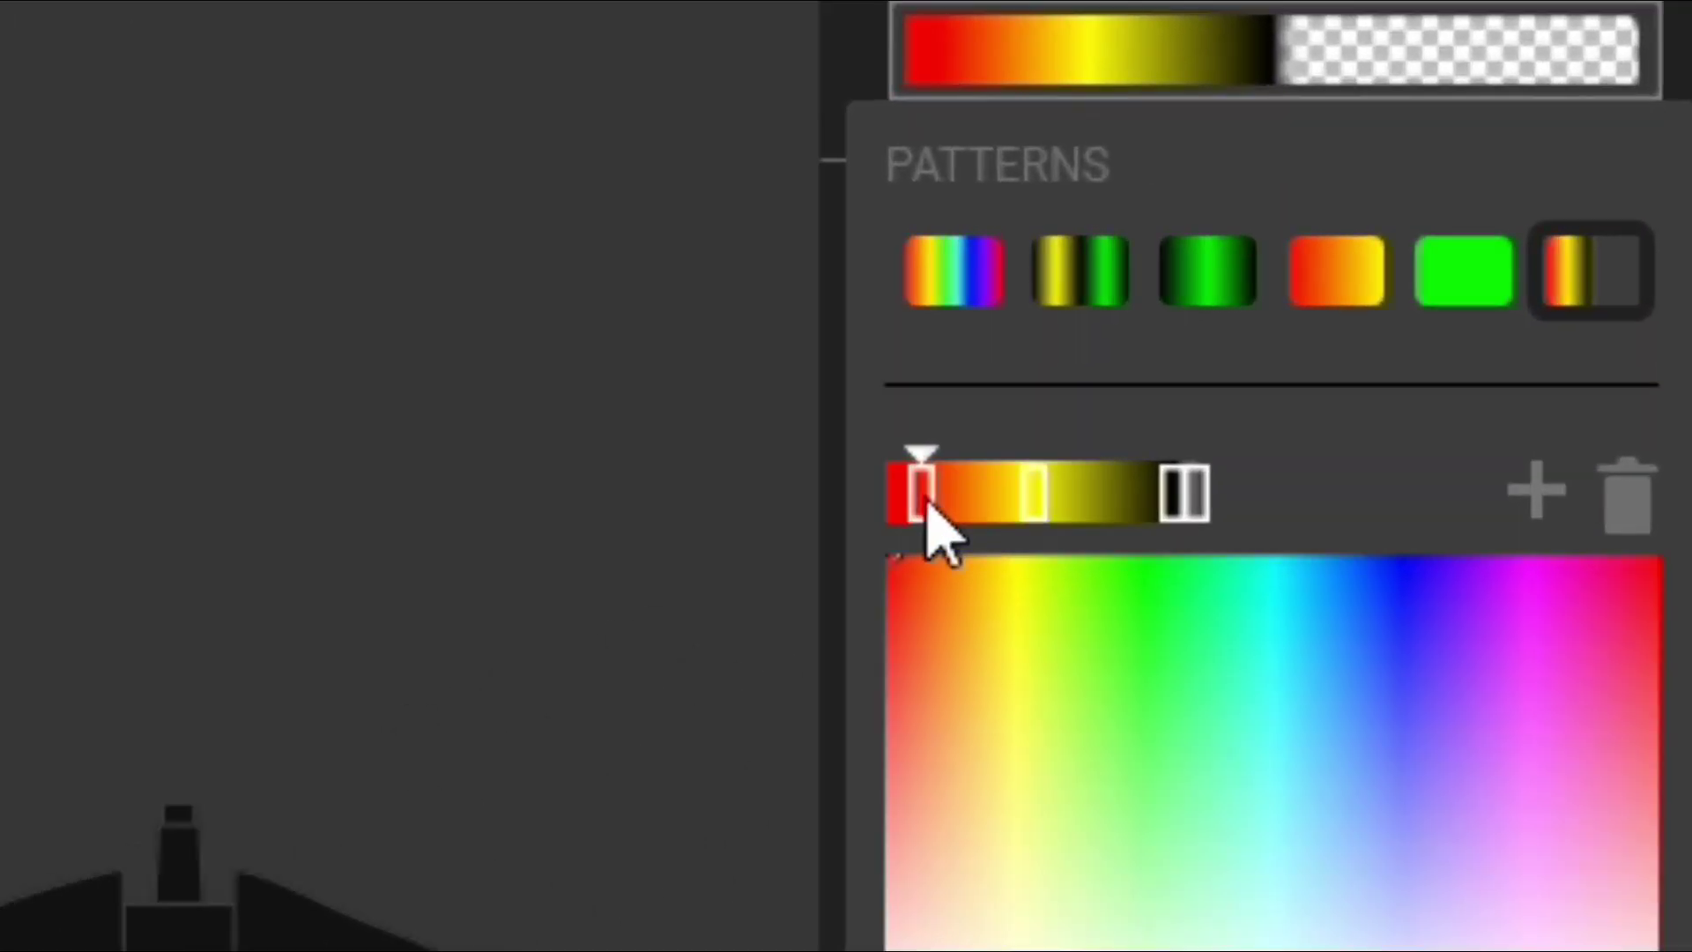
left_click_drag(1434, 295, 1450, 295)
mouse_move(975, 498)
left_mouse_down()
mouse_move(994, 488)
mouse_move(948, 494)
left_mouse_up()
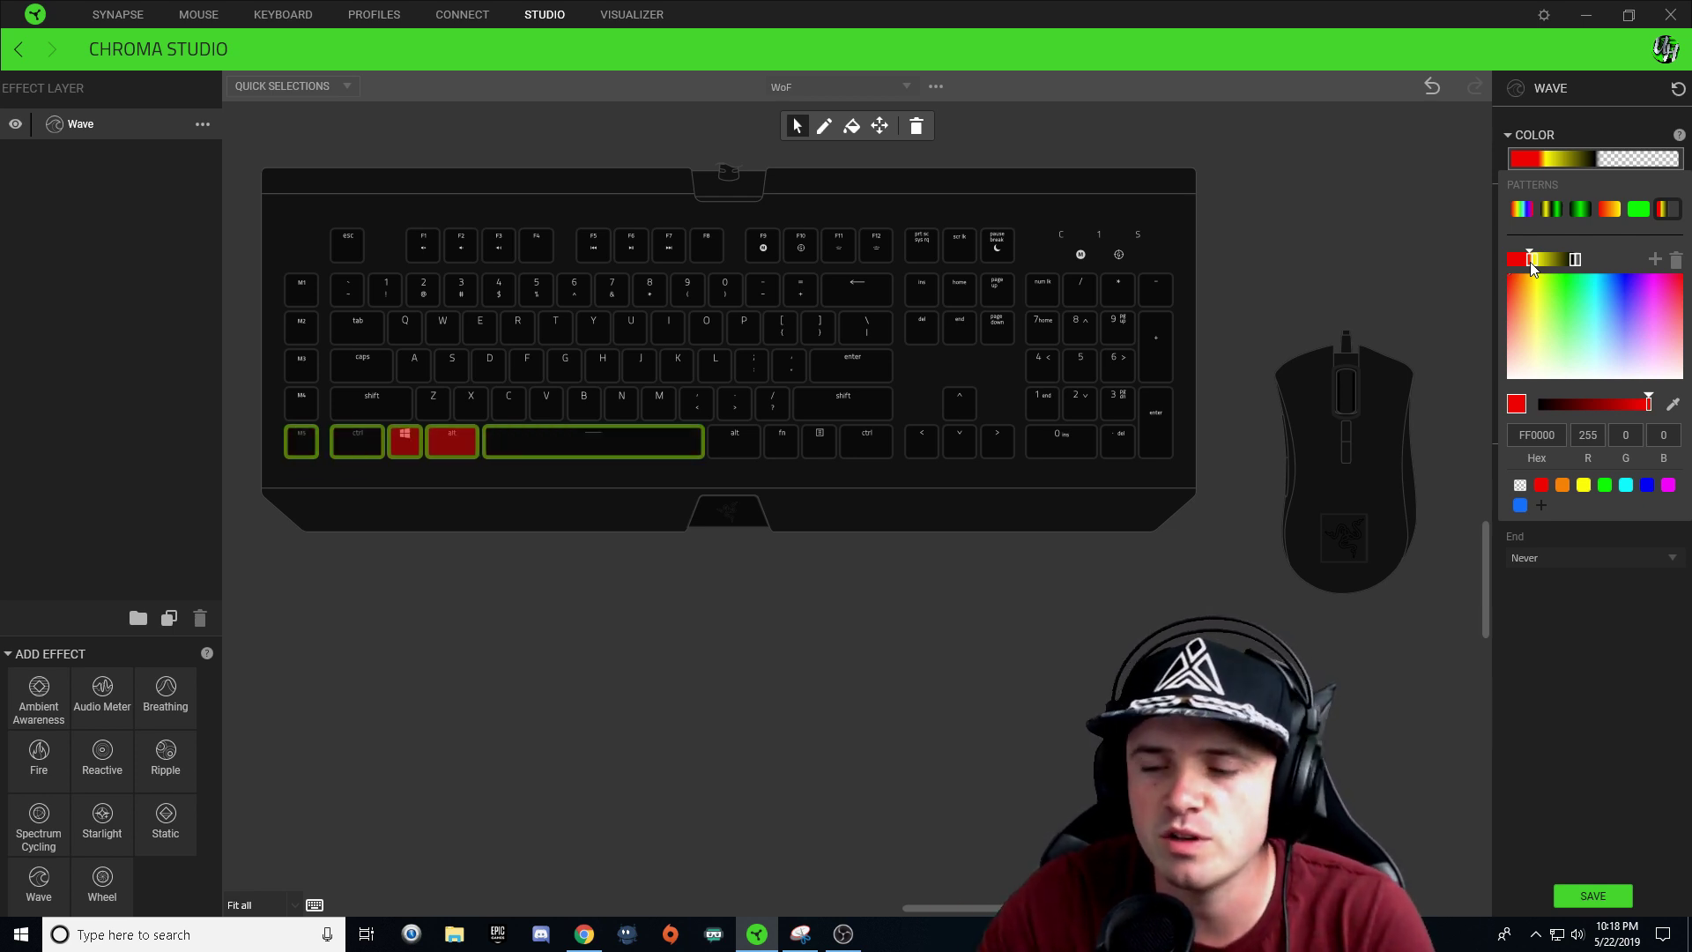
left_click(1525, 261)
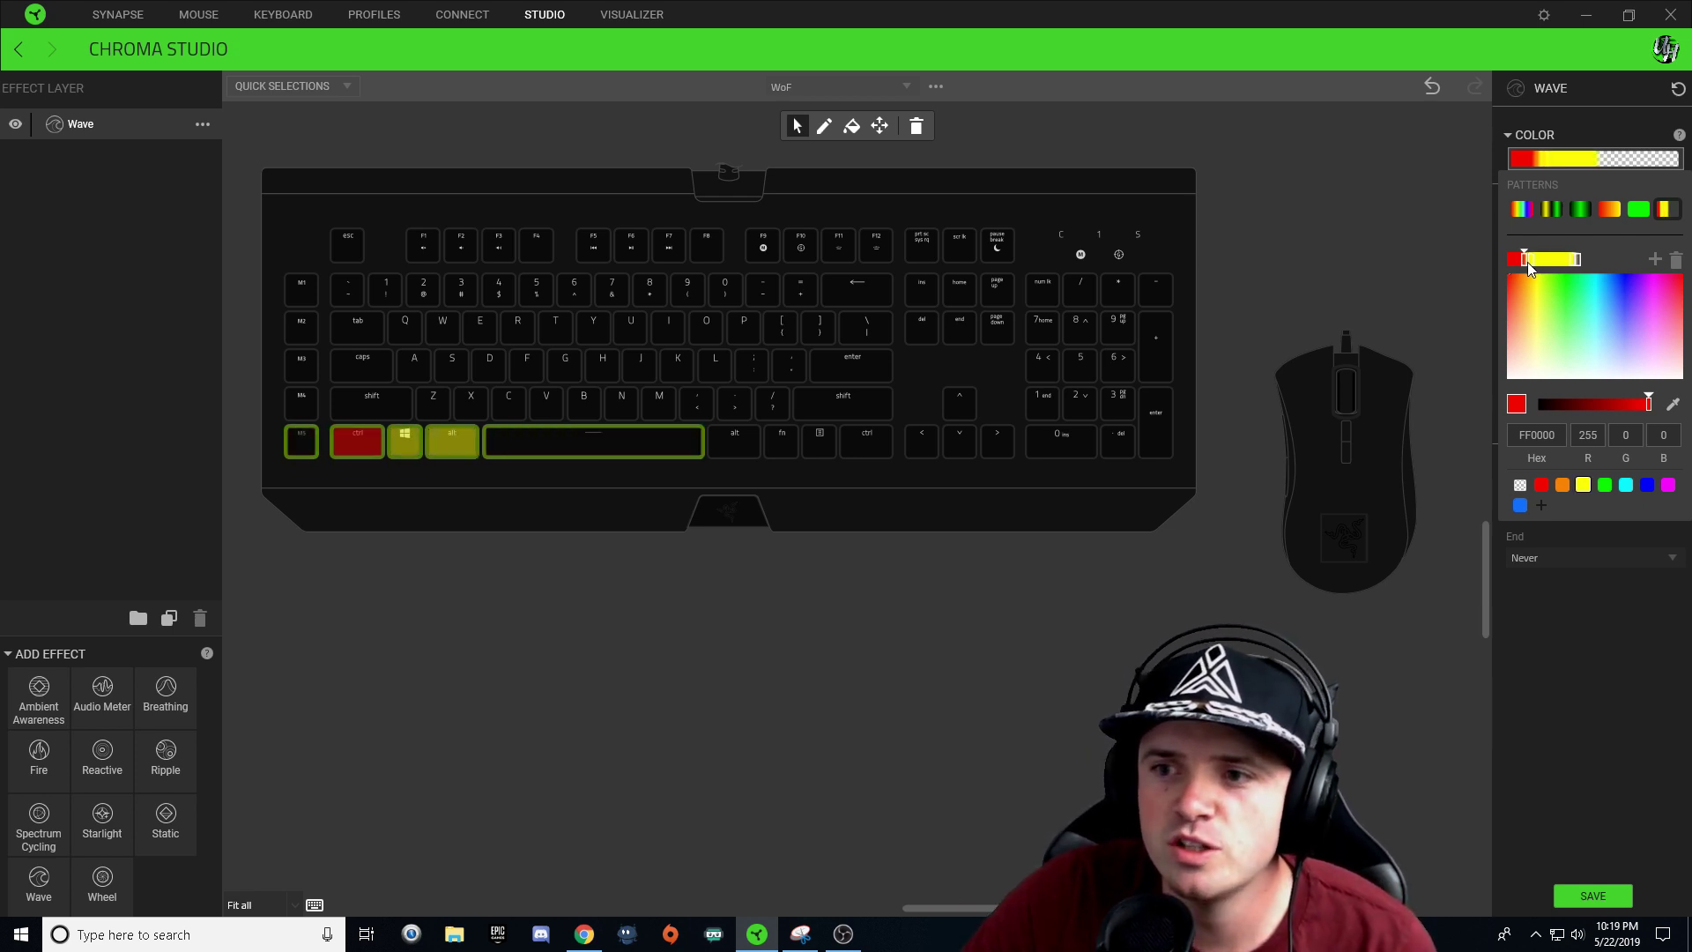
- Add two stops between the yellow ones, recolor the second one green (00FF00), and place it right beside the added yellow stop
left_click(1531, 262)
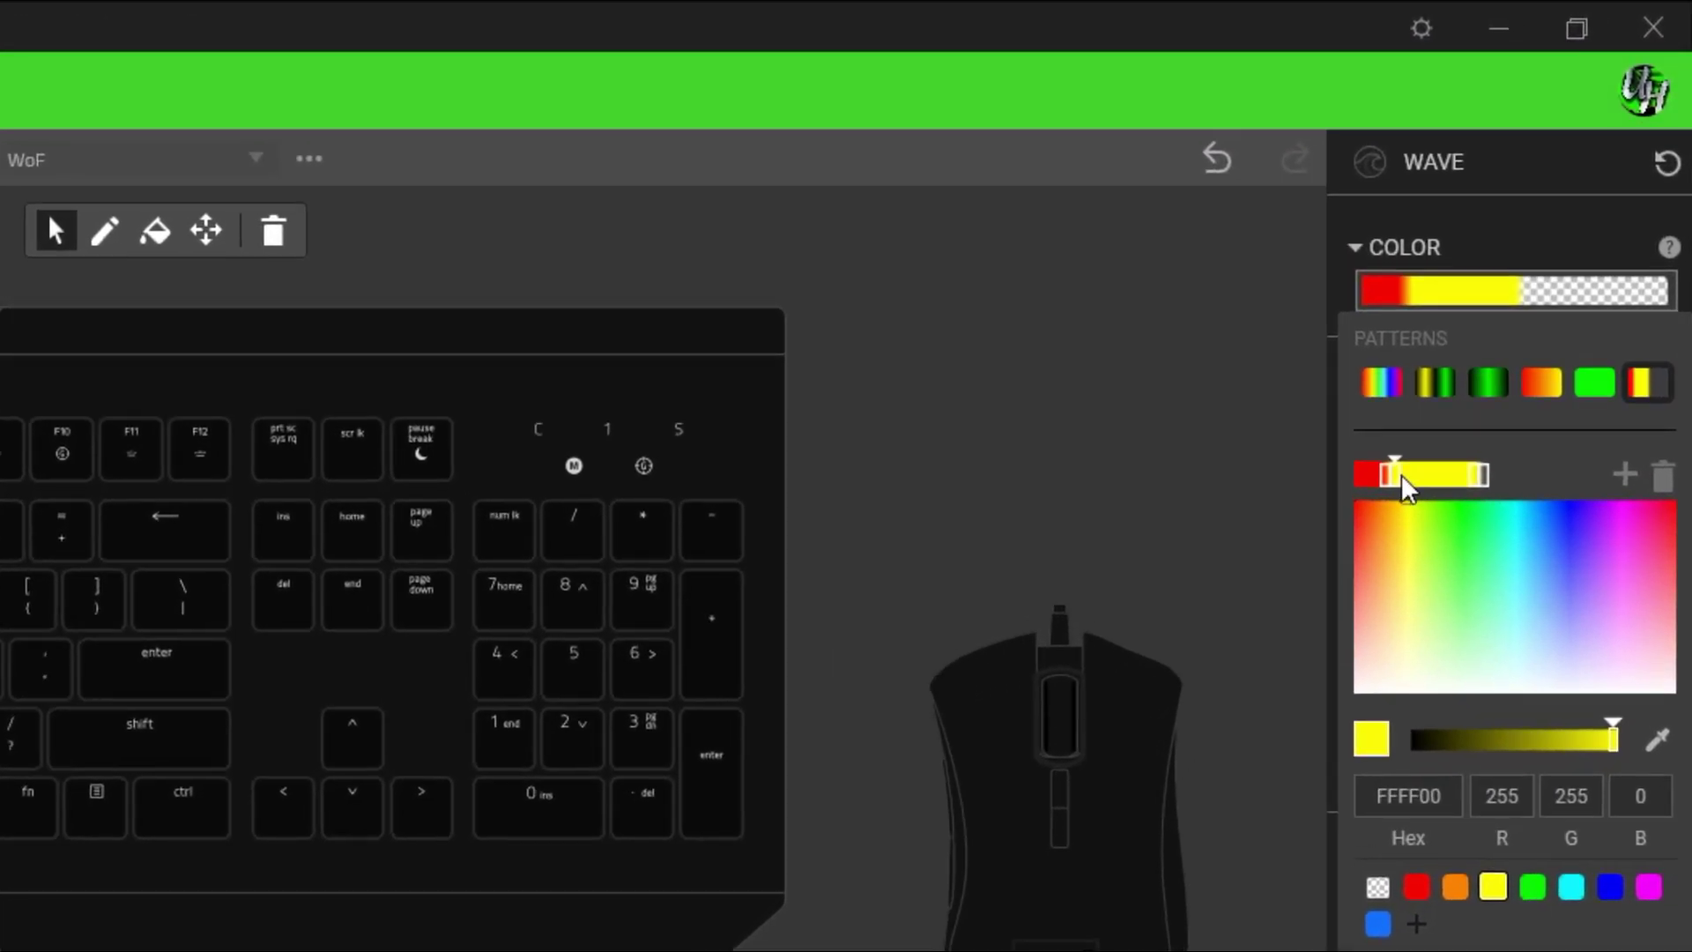
left_click(1626, 480)
left_click(1436, 480)
left_click(1627, 481)
left_click(1532, 887)
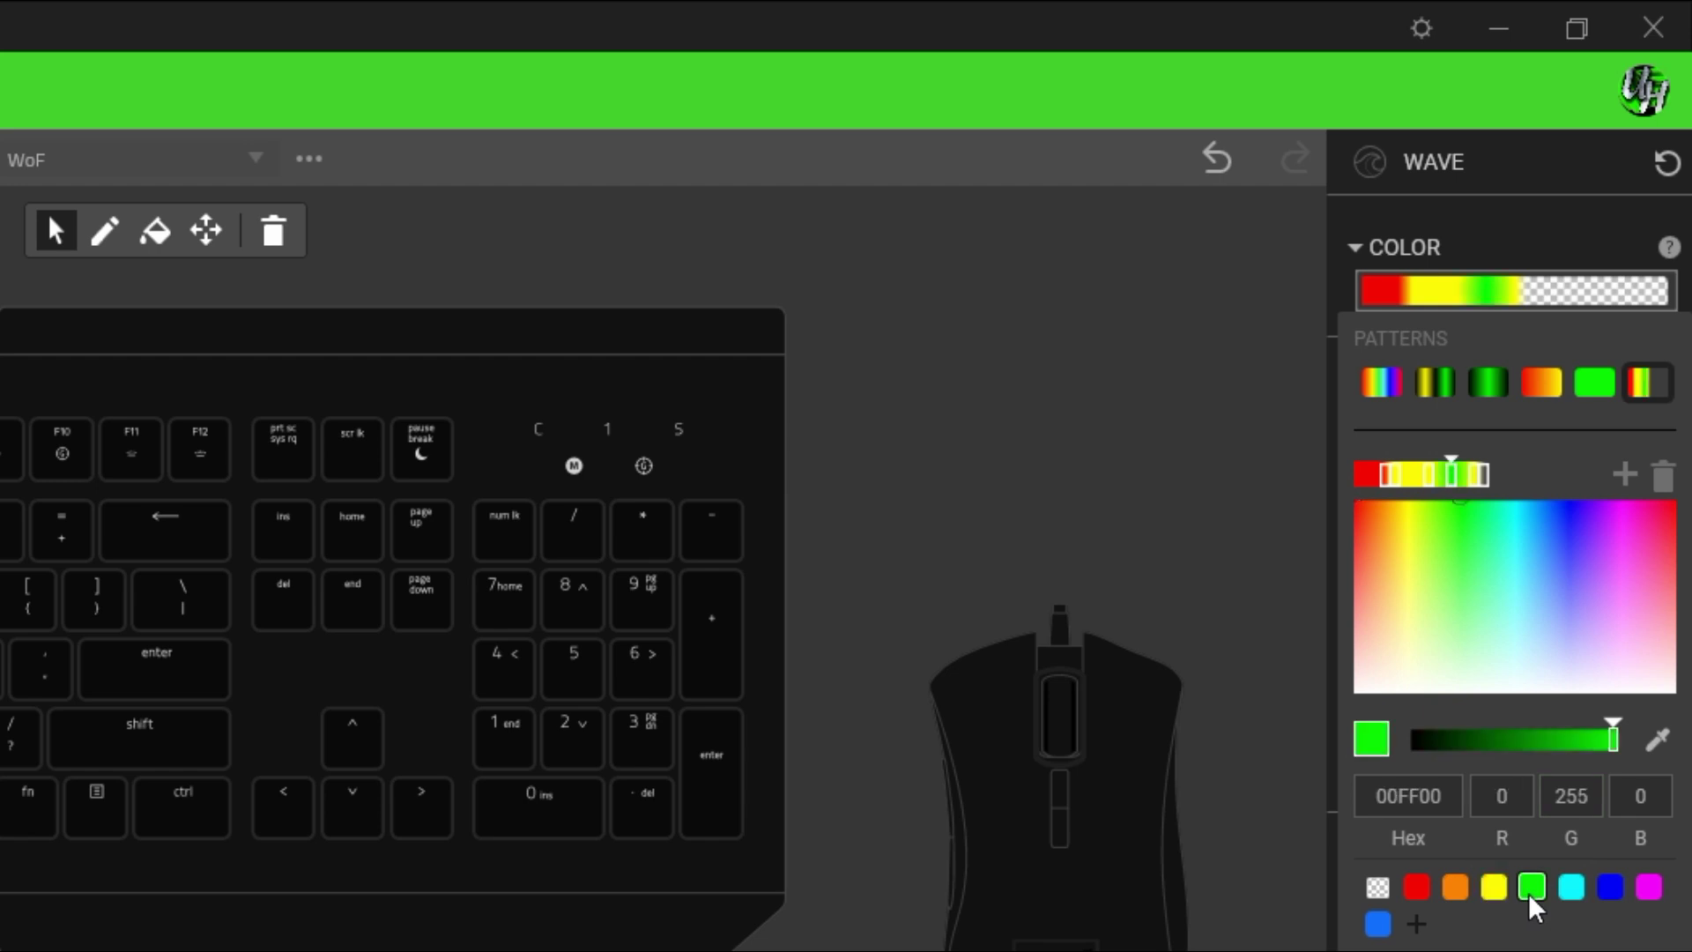
left_click_drag(1455, 487, 1443, 487)
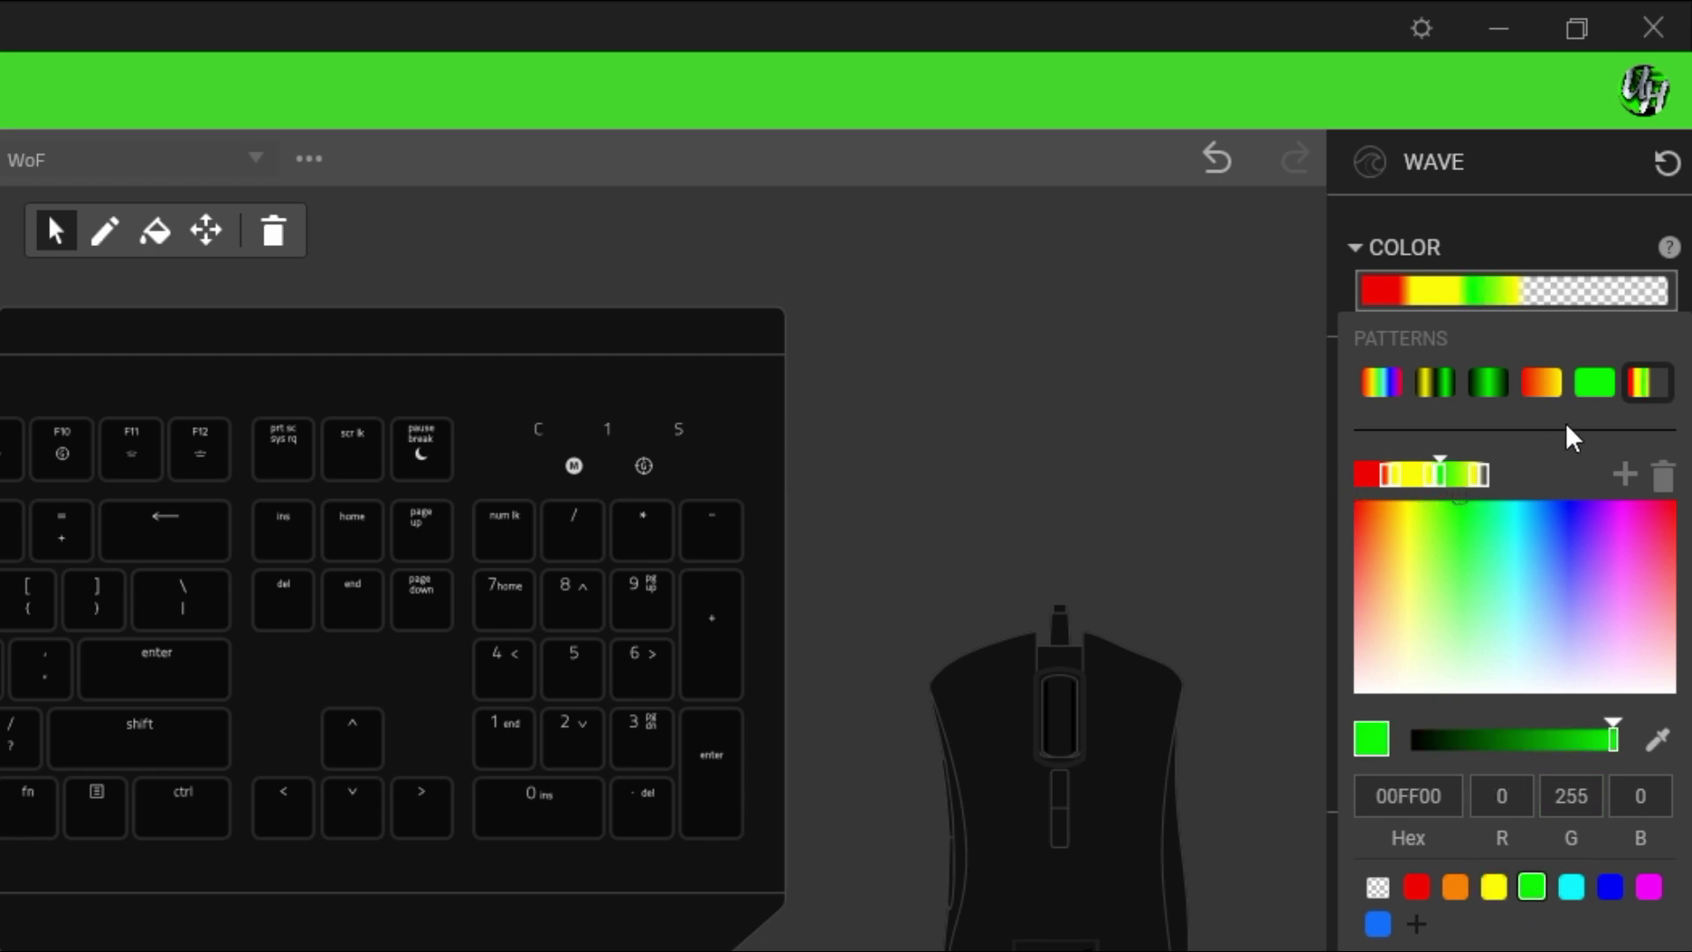
- Recolor the yellow stop before the transparent part green, and set the wave's angle to 0°
left_click(1430, 476)
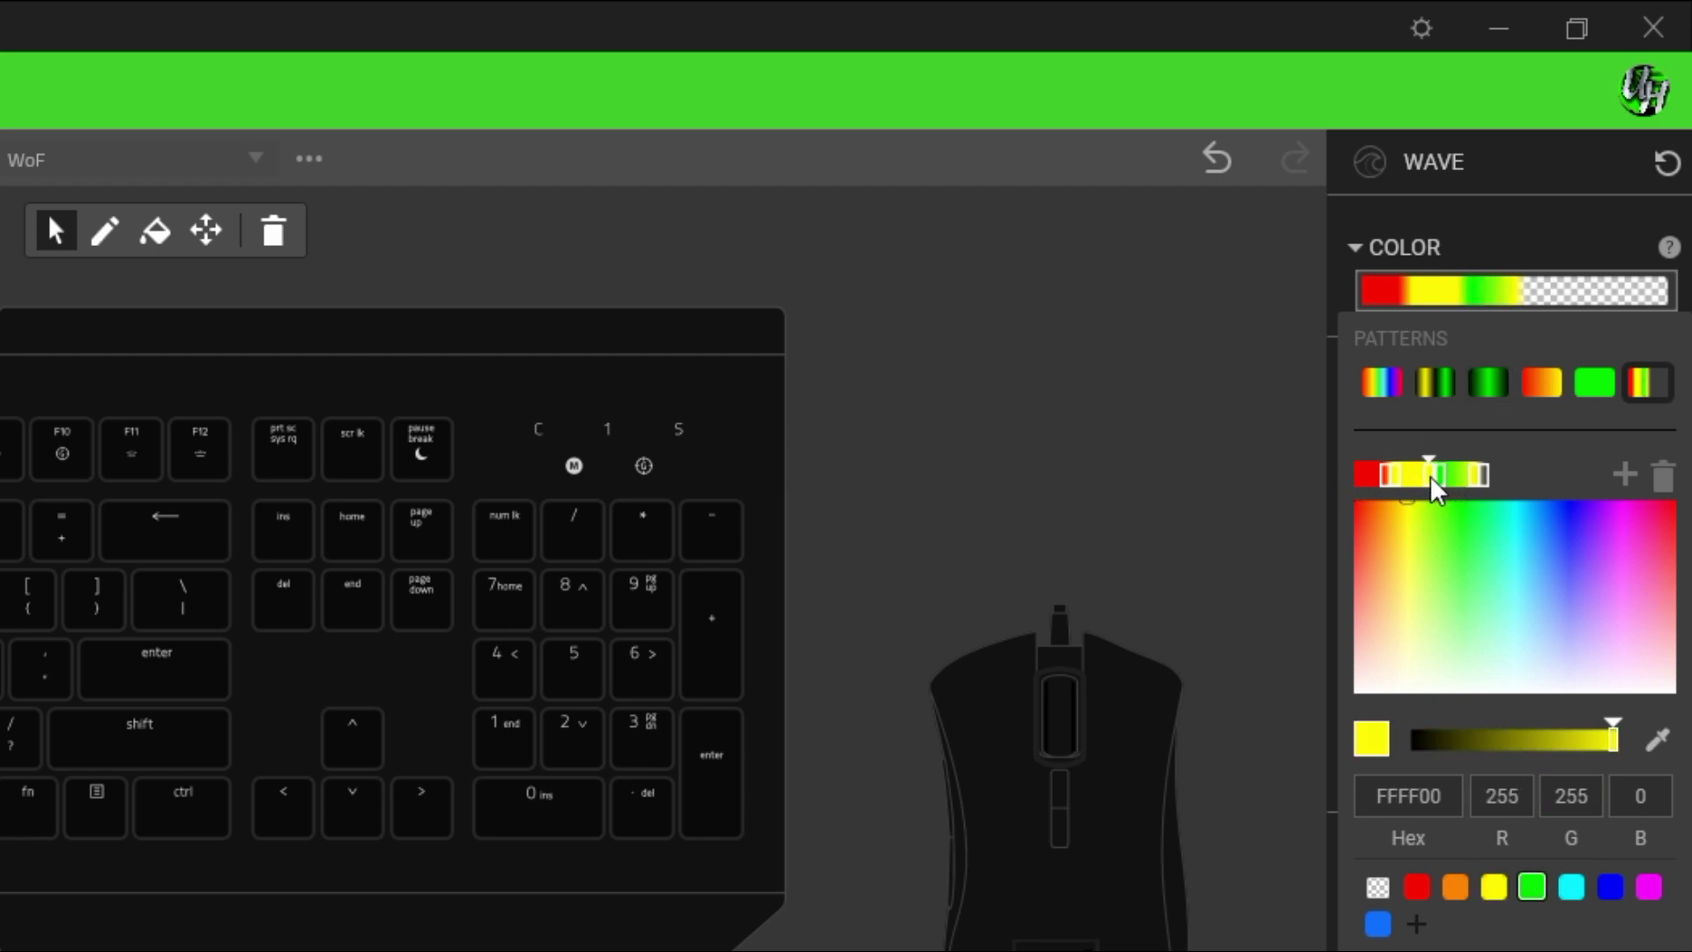
left_click(1439, 480)
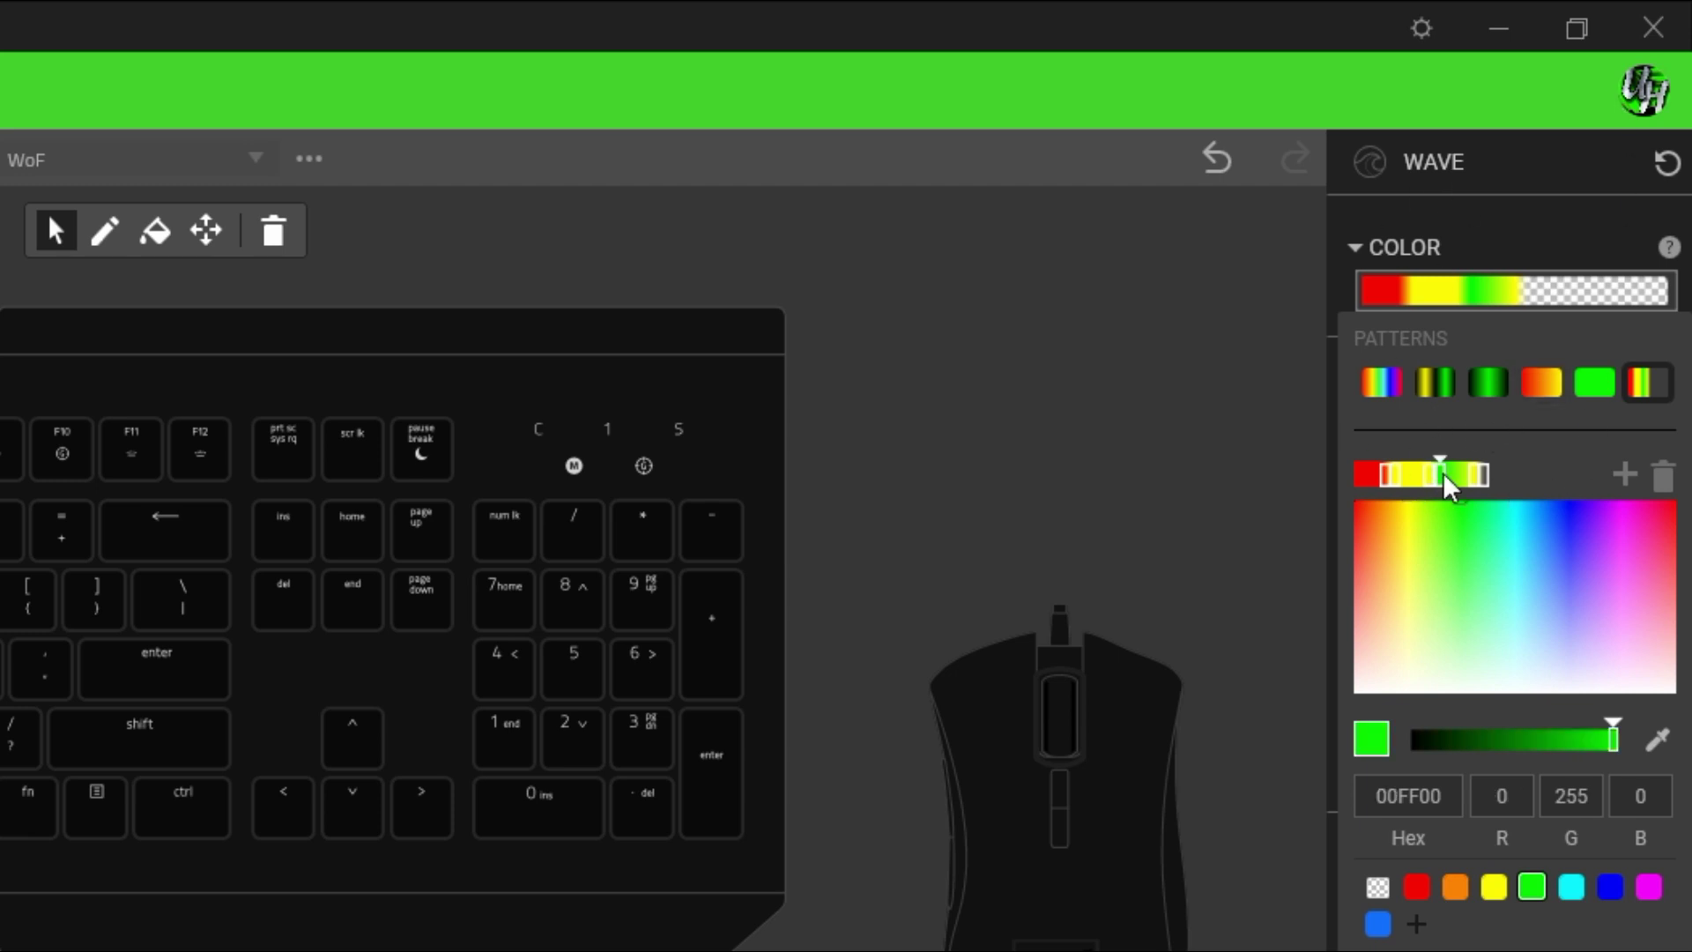
left_click(1478, 478)
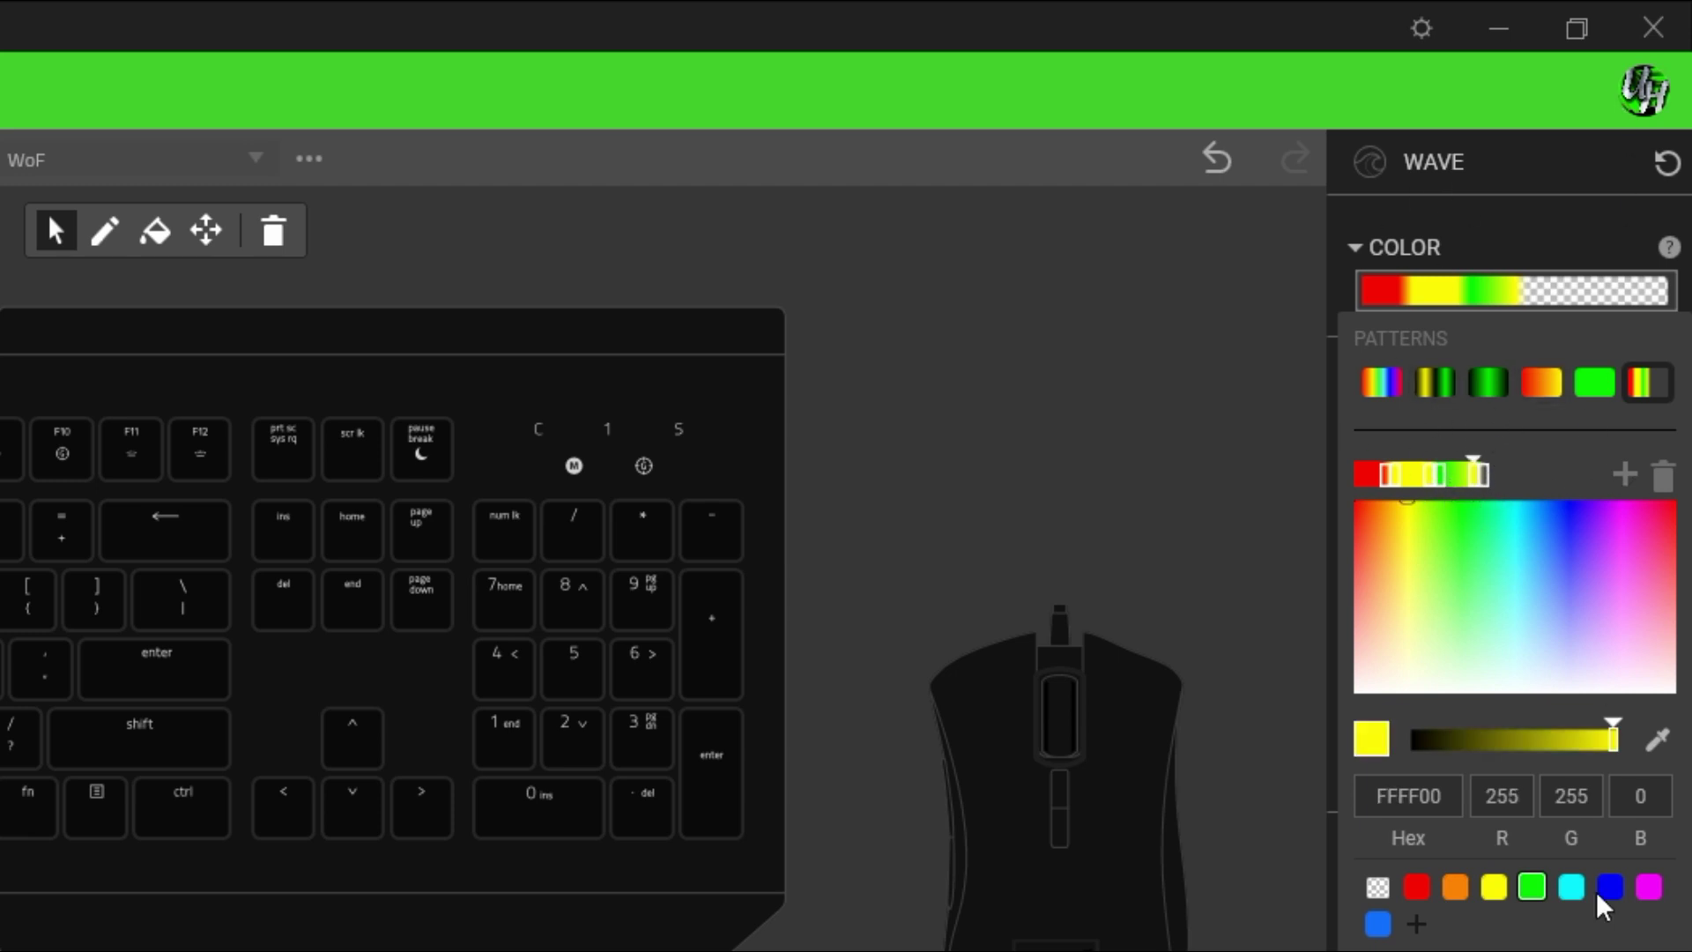
left_click(1532, 886)
left_click(1636, 679)
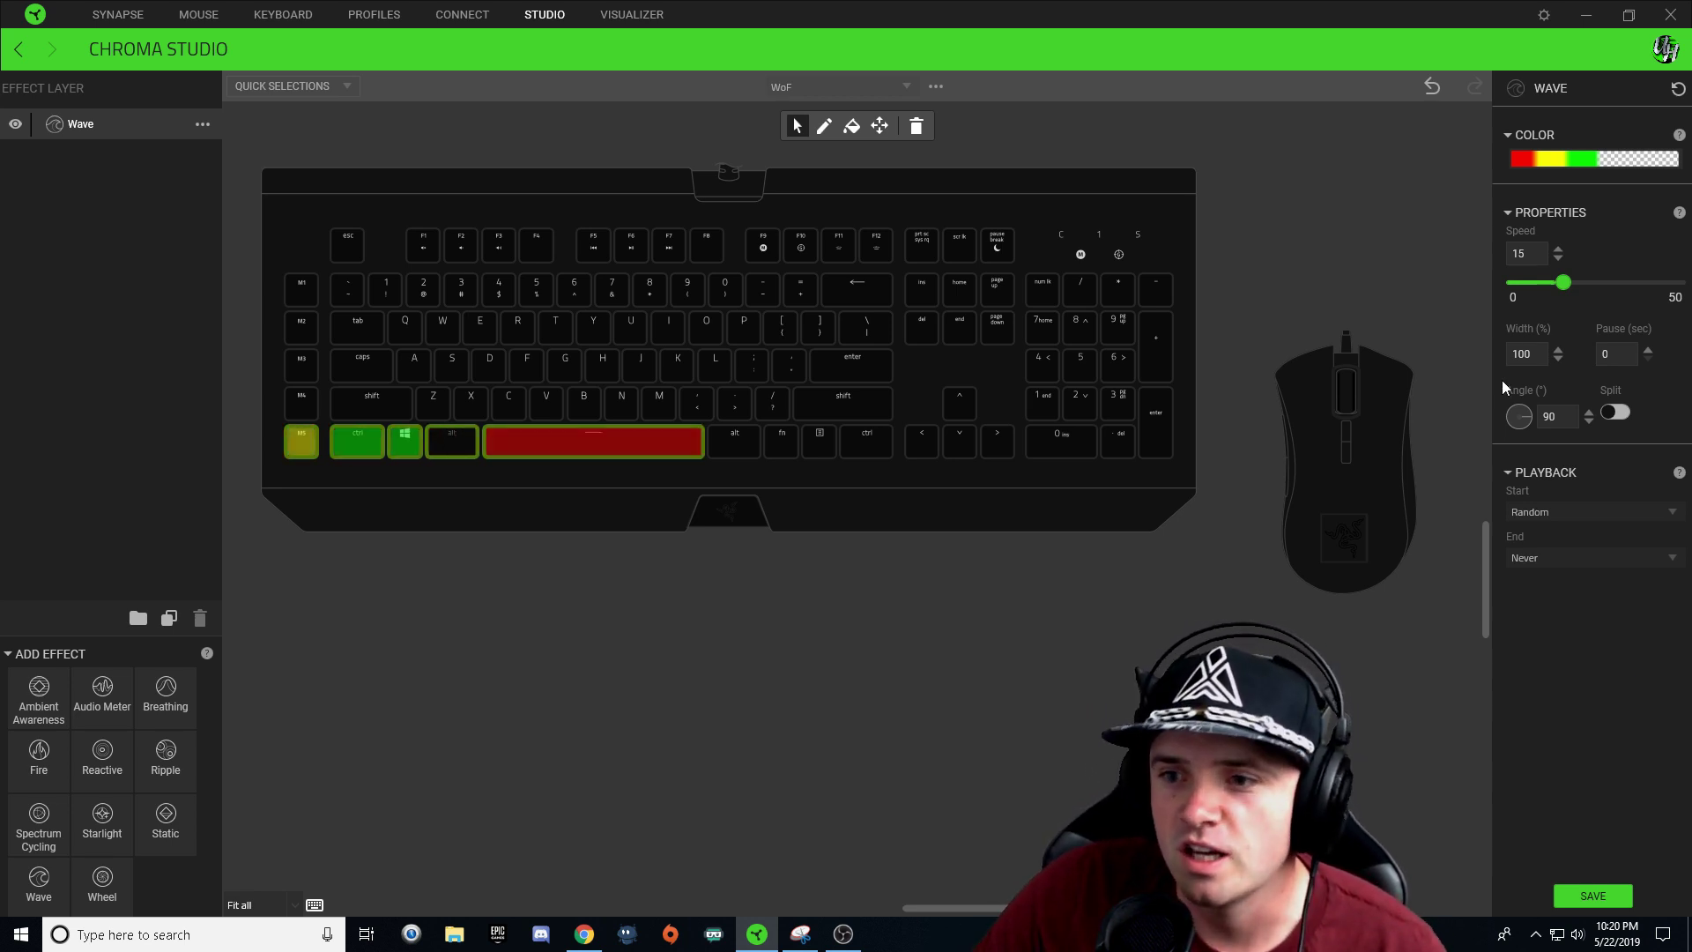
left_click_drag(1526, 414, 1522, 379)
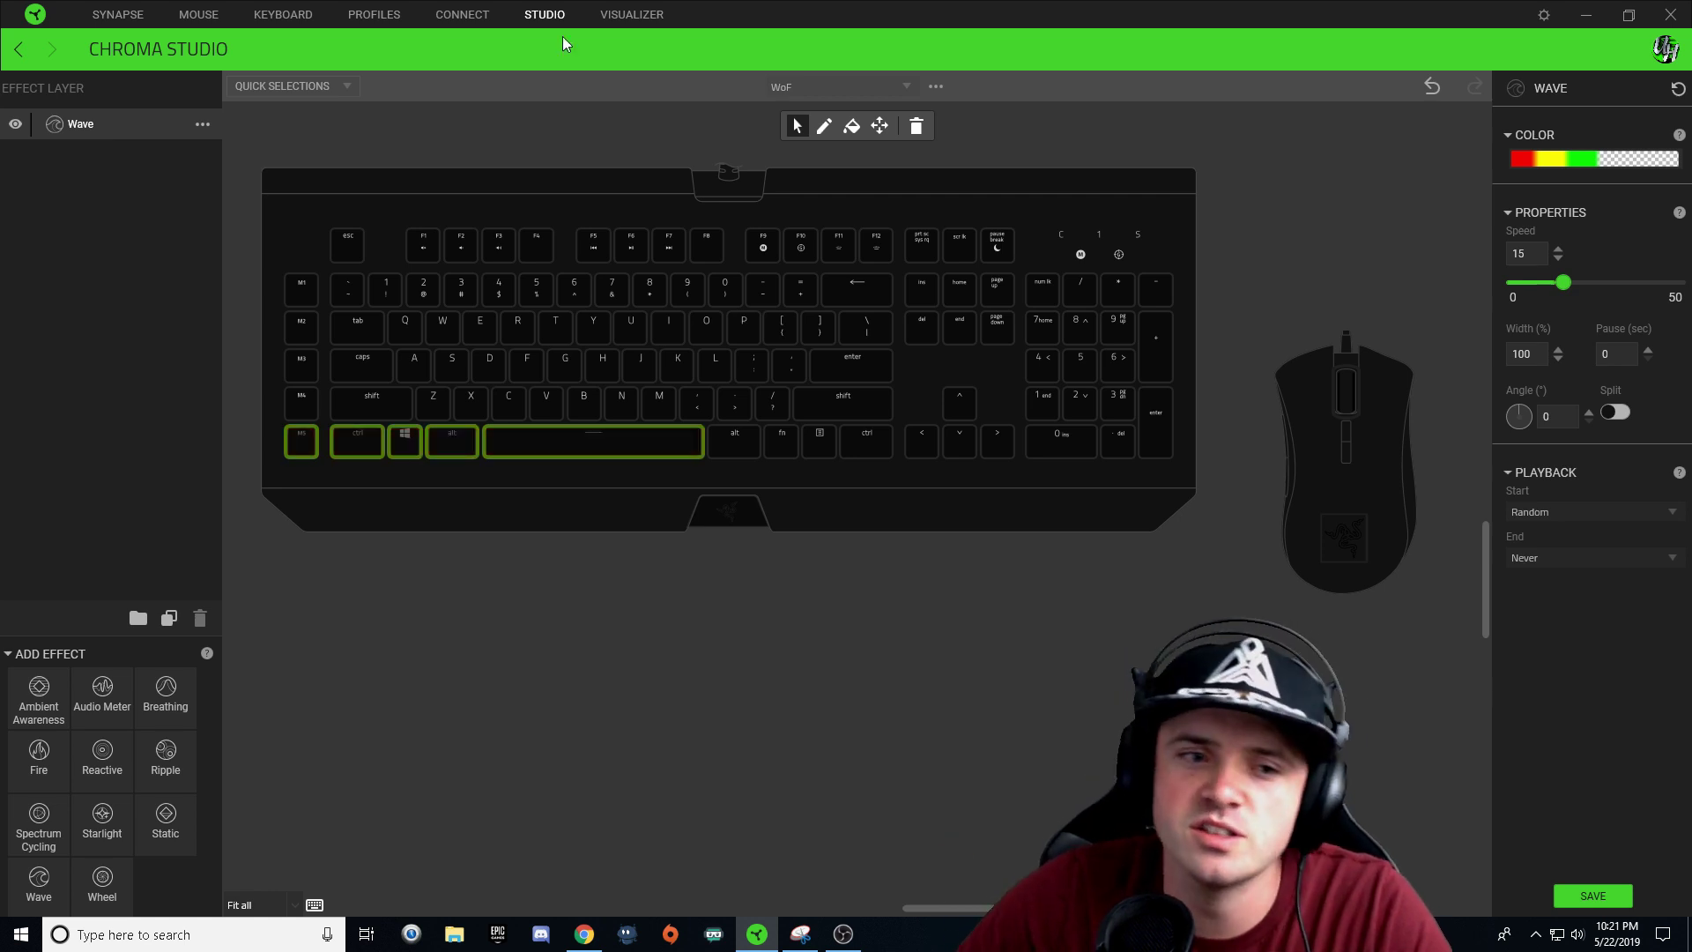
left_click(322, 496)
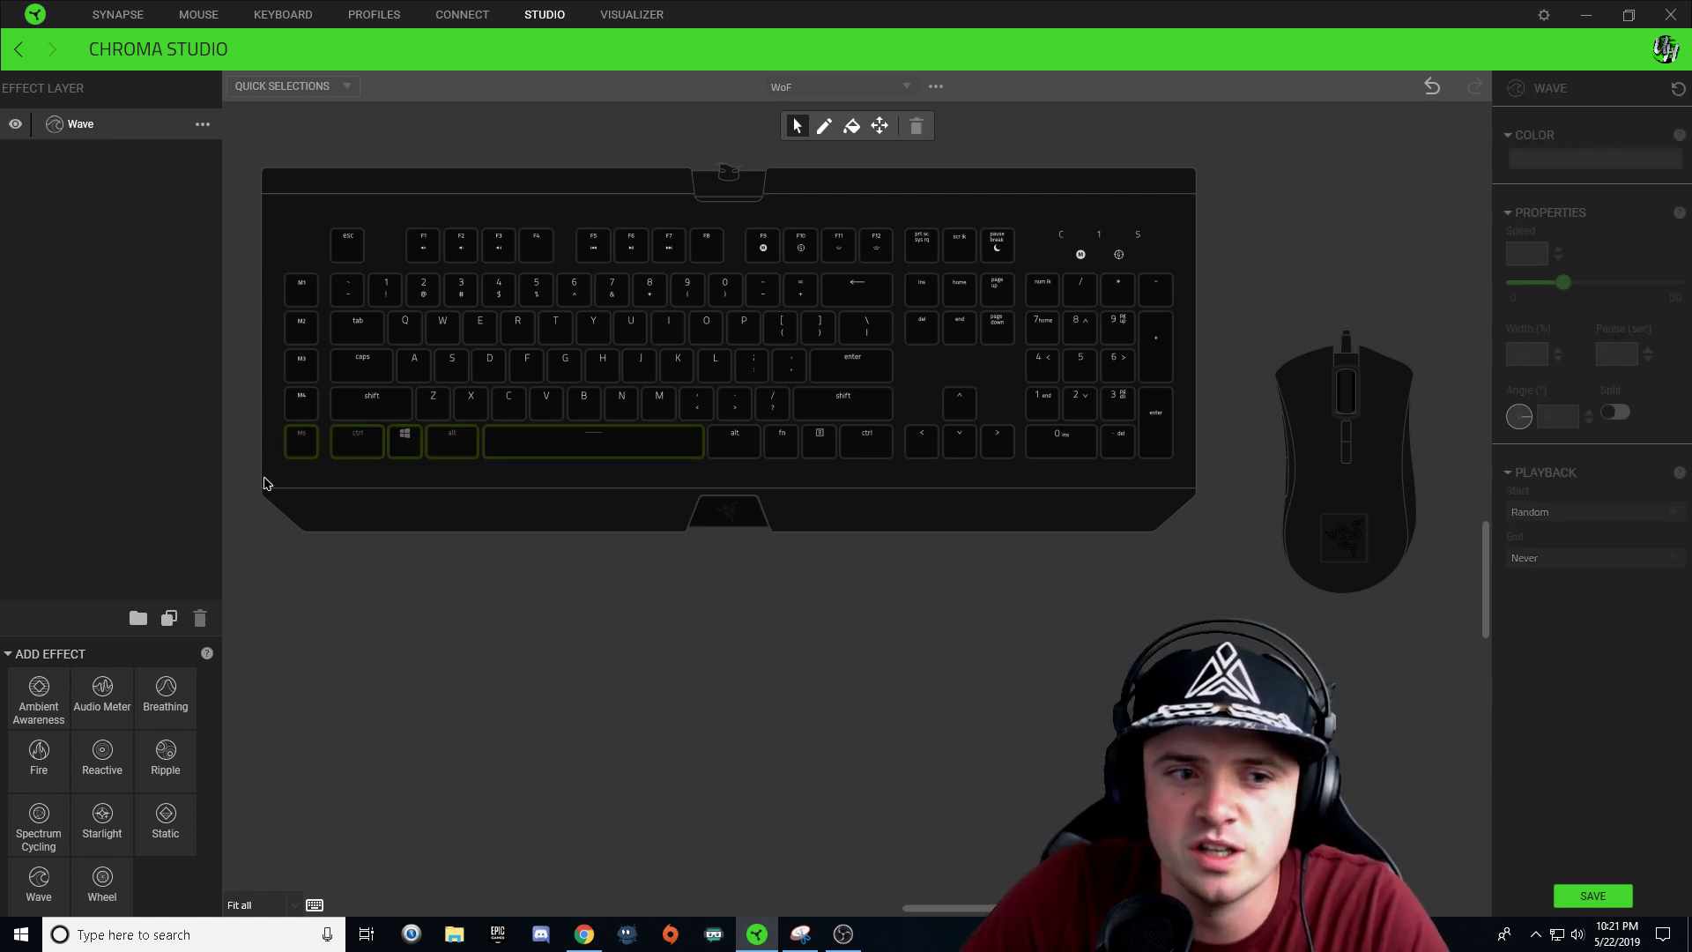
- Duplicate the Wave effect layer
right_click(101, 128)
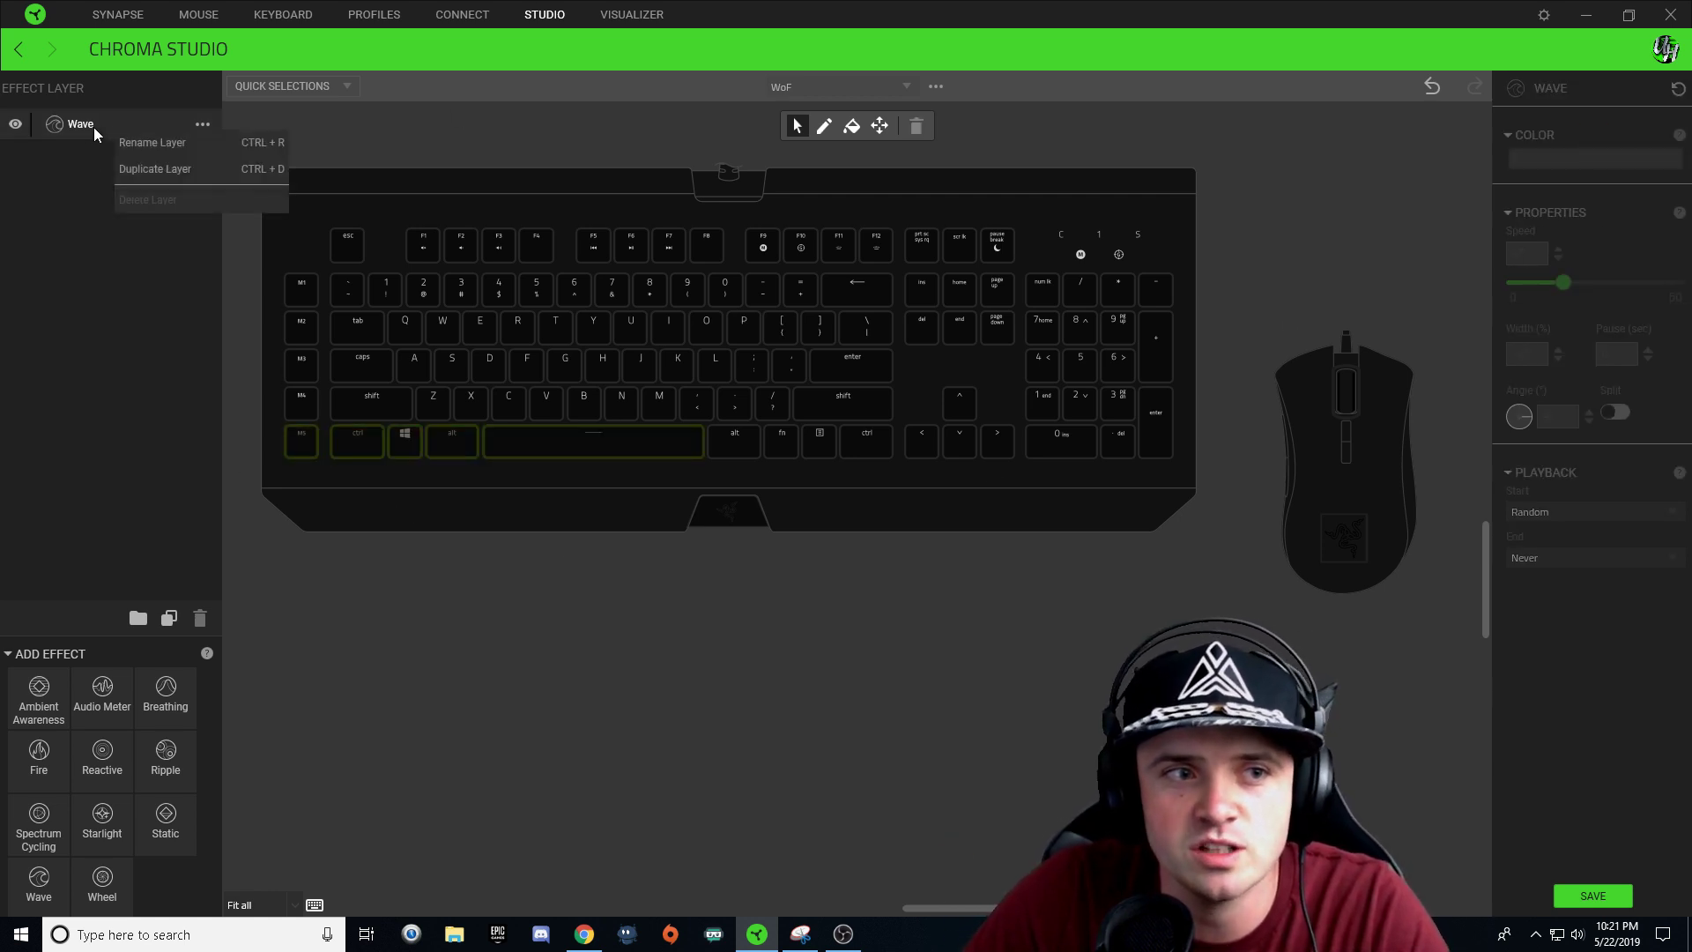
left_click(162, 171)
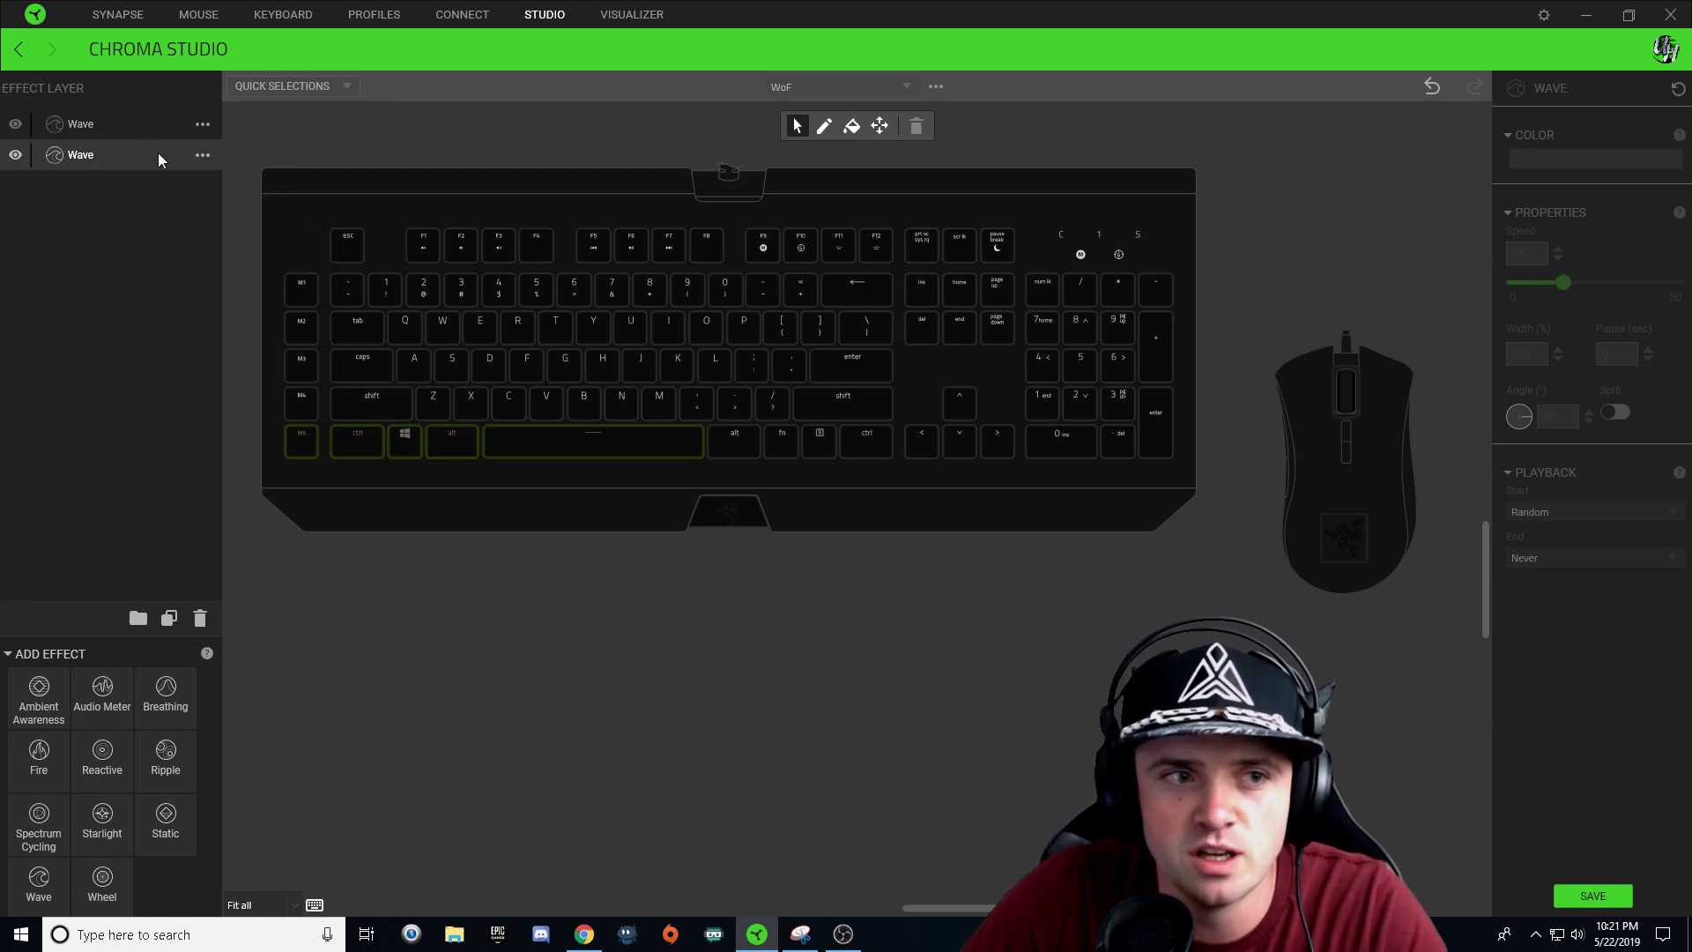
left_click(110, 125)
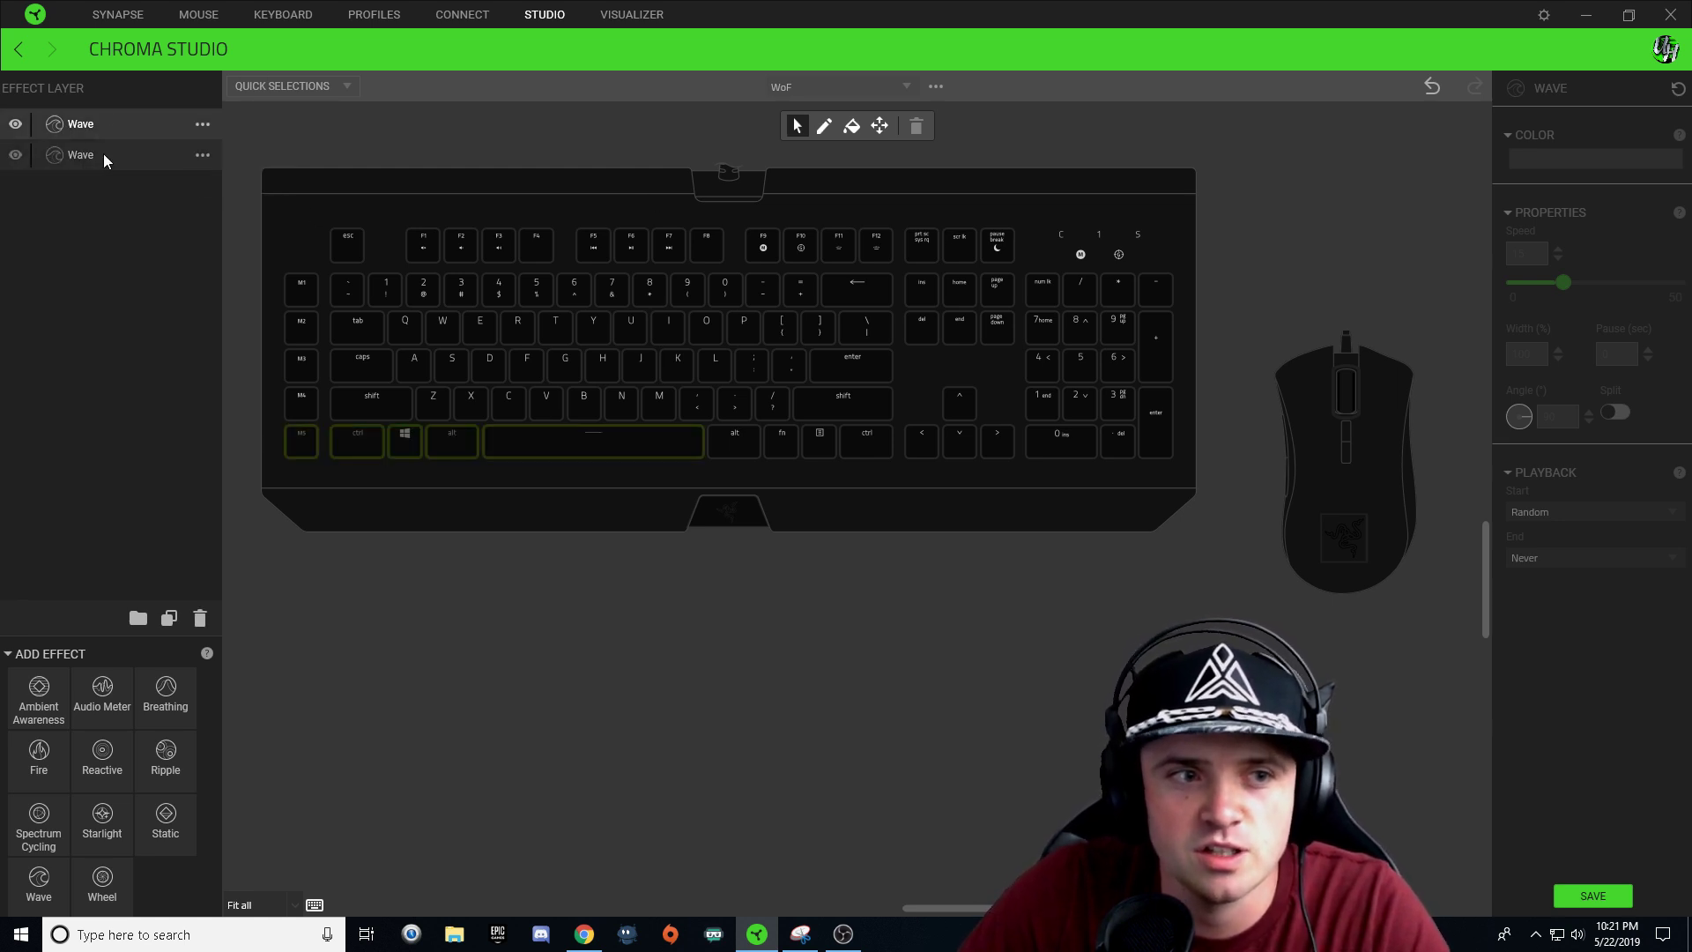
- Rename the lower Wave layer as Wave1a and save the effect
left_click(102, 155)
double_click(99, 156)
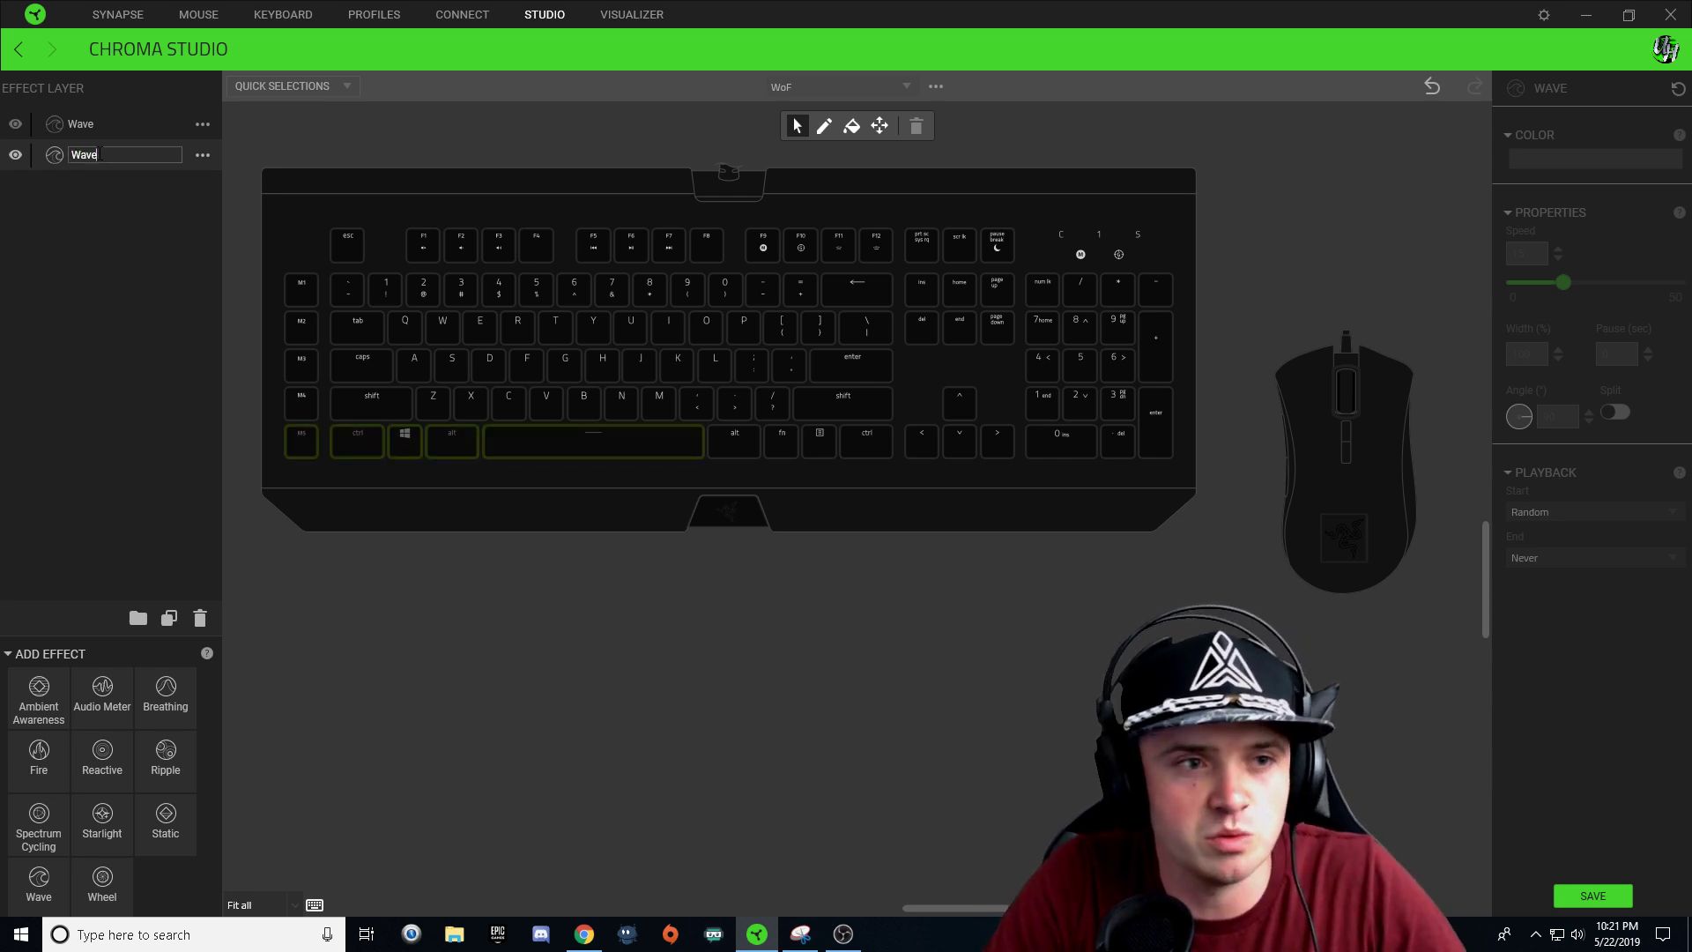
type("1a")
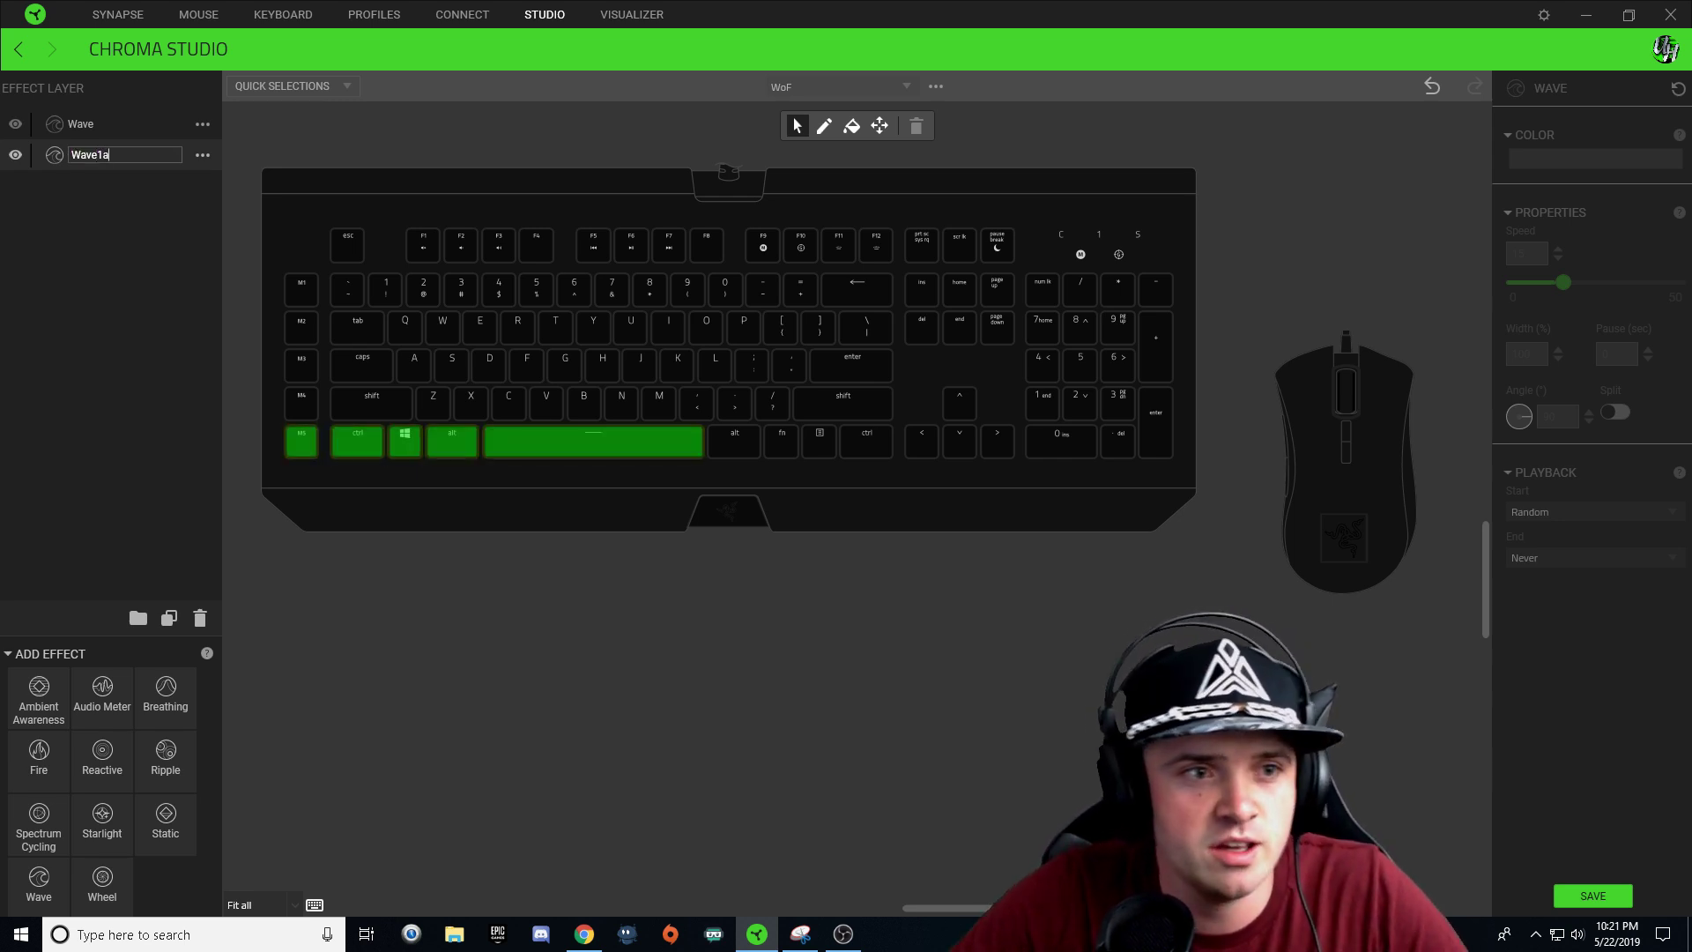
left_click(1593, 896)
- Rename the upper Wave layer as Wave1b
left_click(115, 127)
double_click(112, 129)
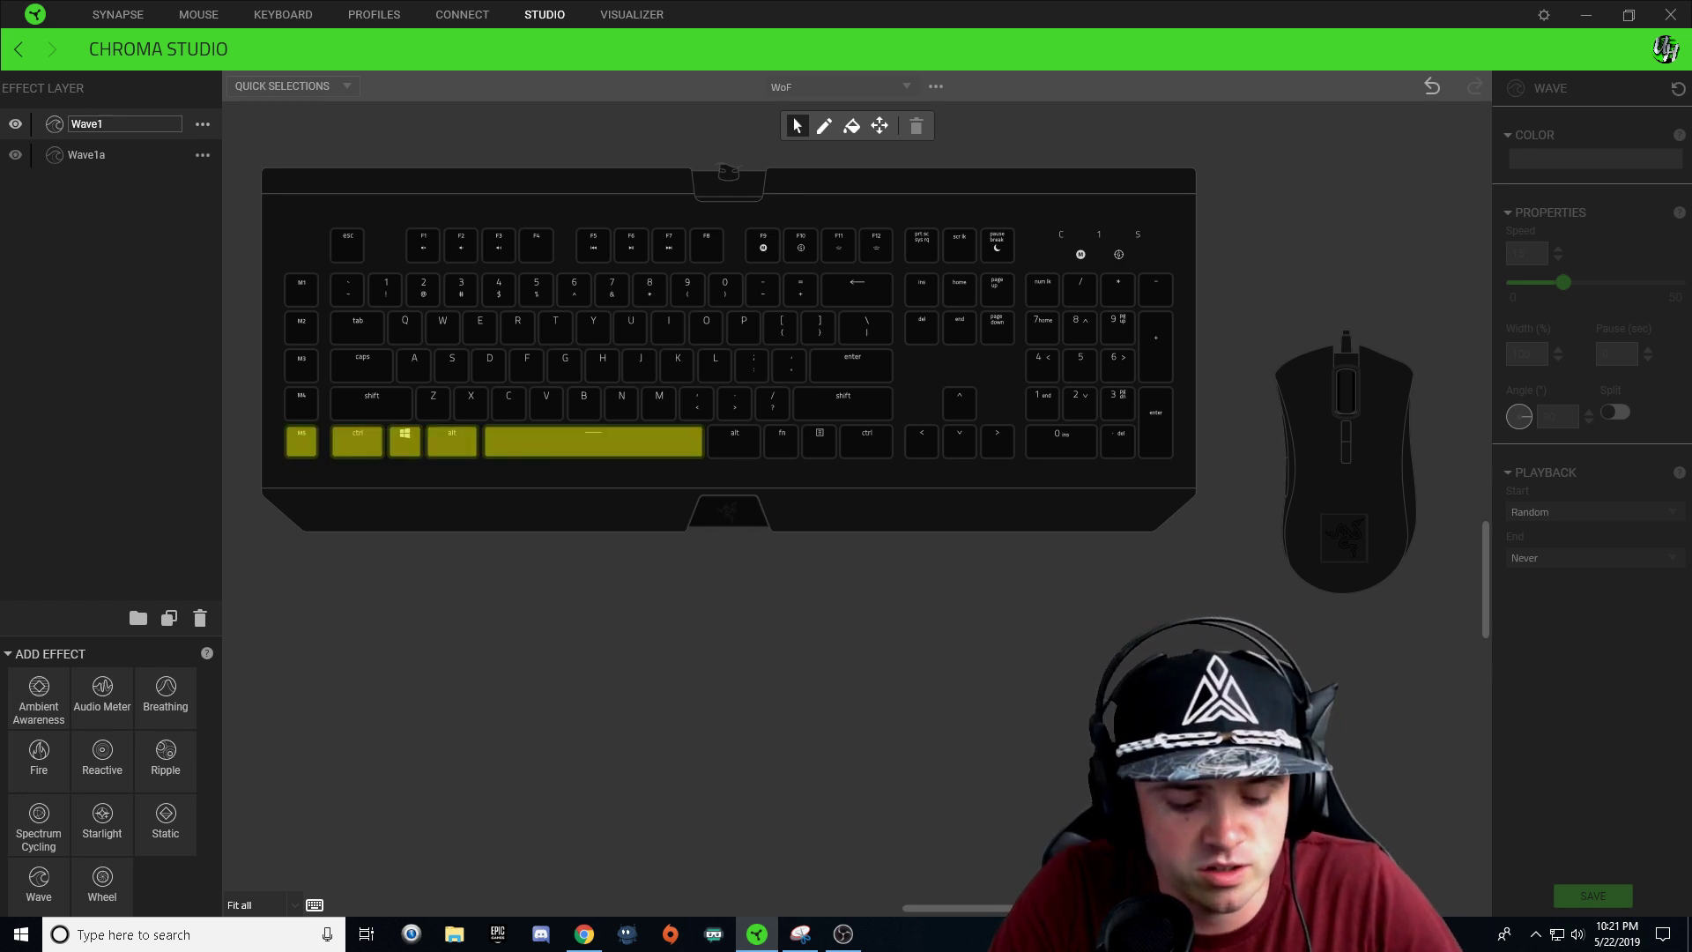
key("Return")
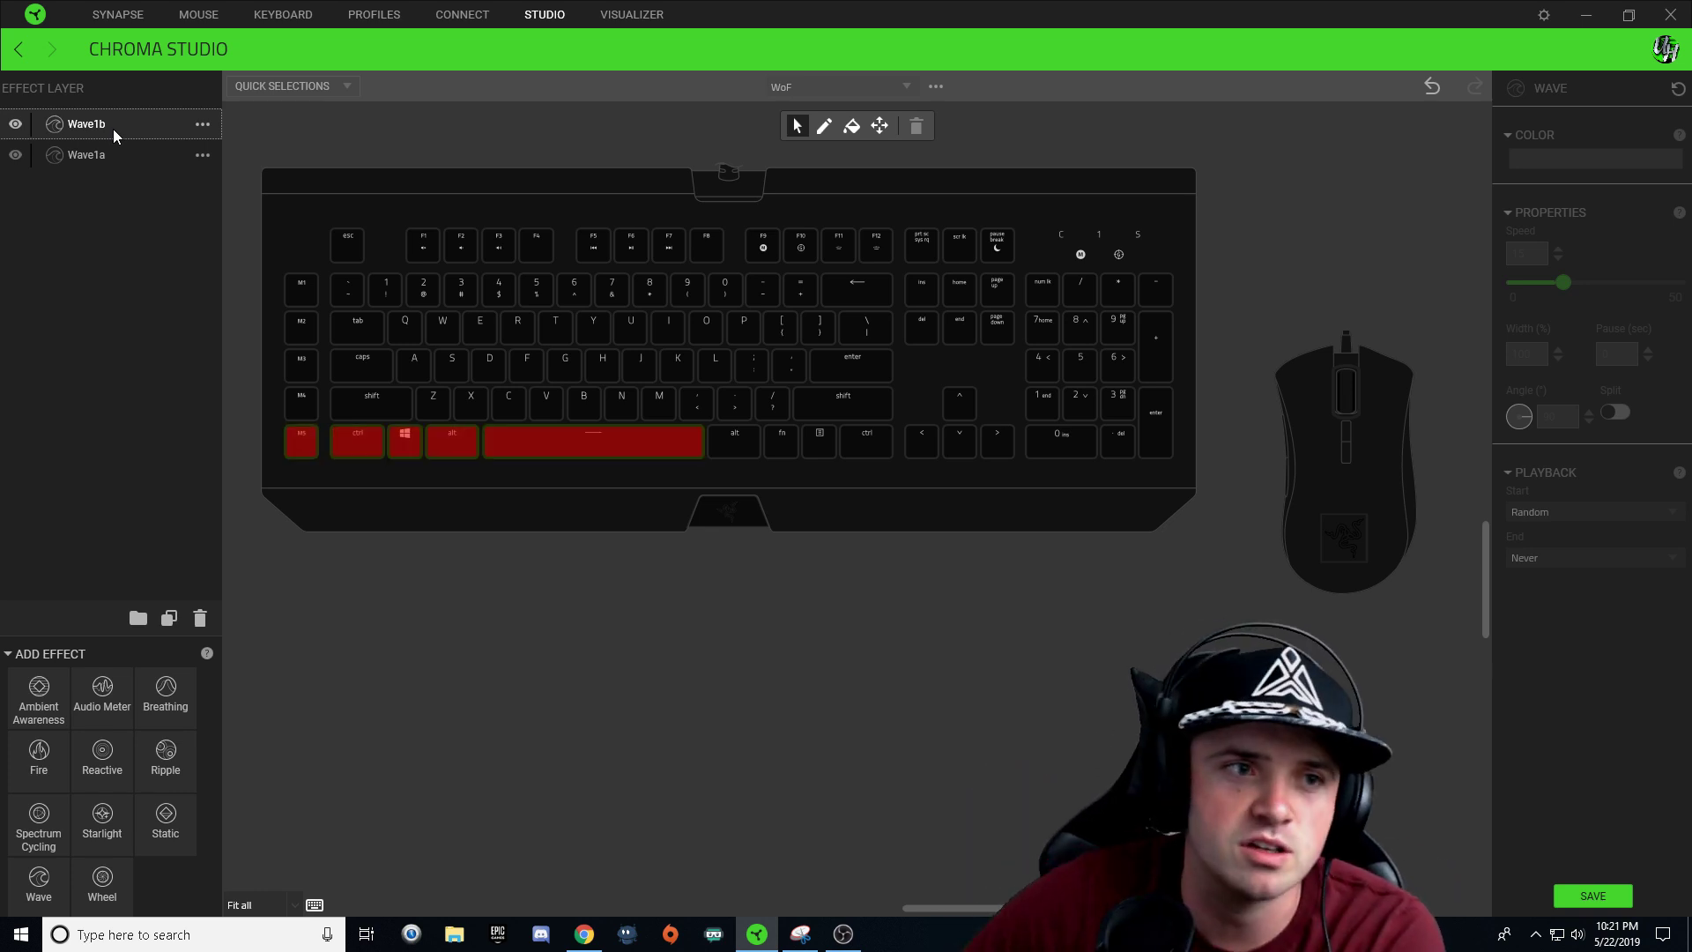
- In Wave1b's gradient, recolor the last green stop cyan (00FFFF) and flank it with transparent stops, turning the other green stop transparent
left_click(112, 129)
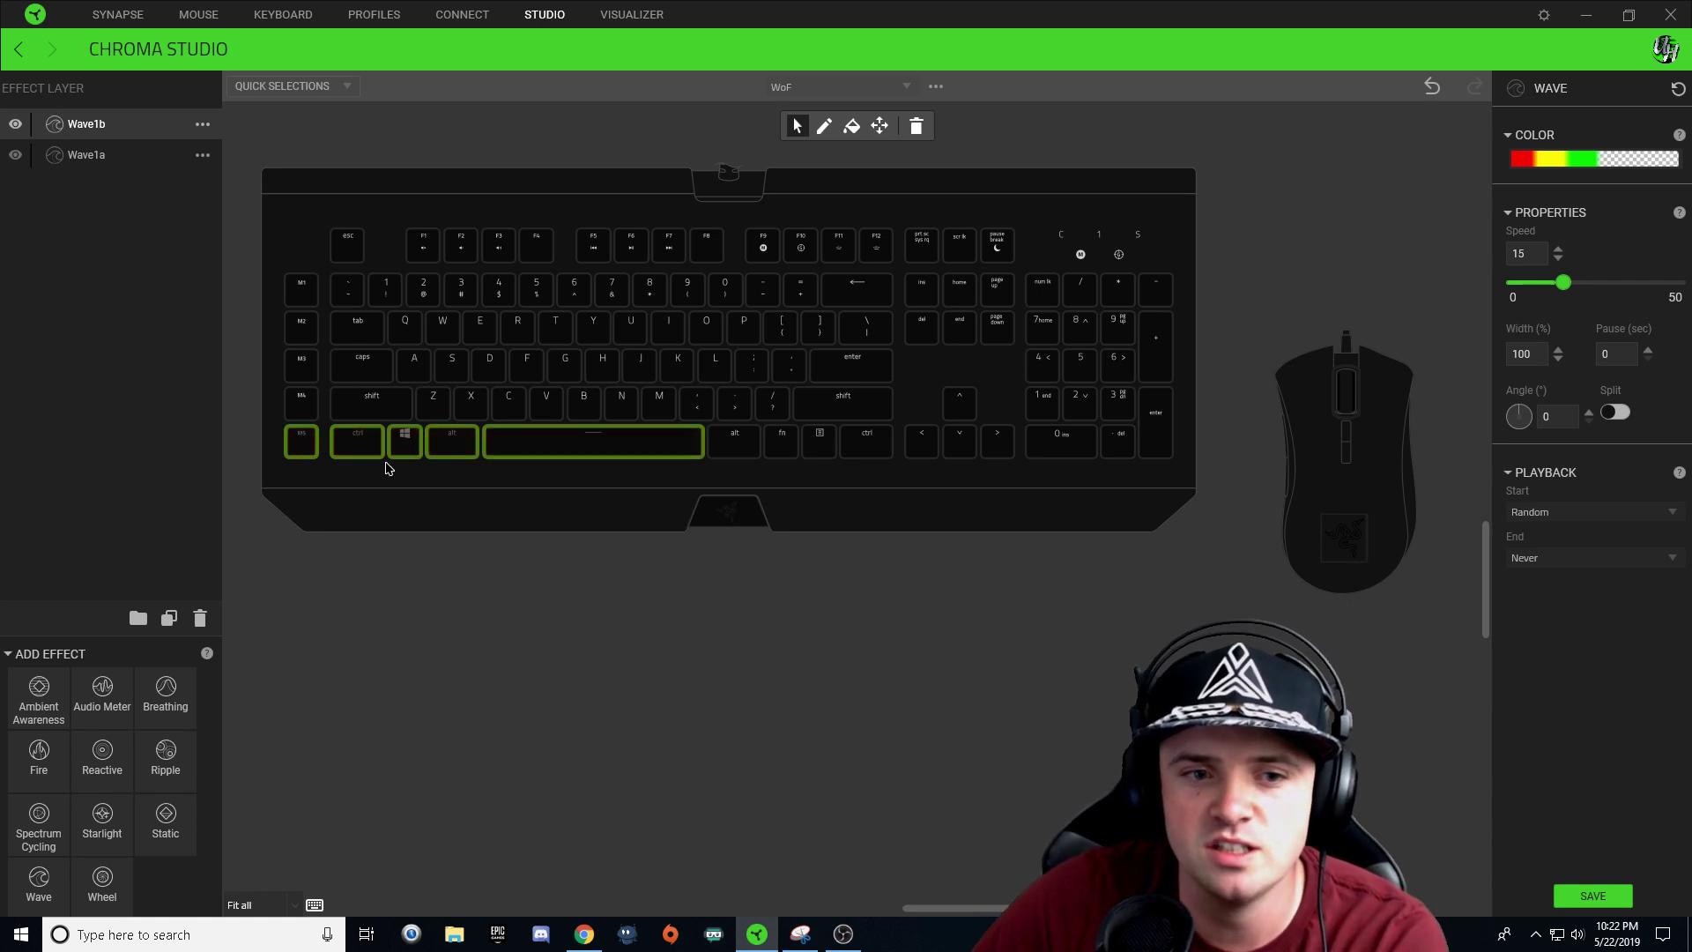
left_click(1617, 159)
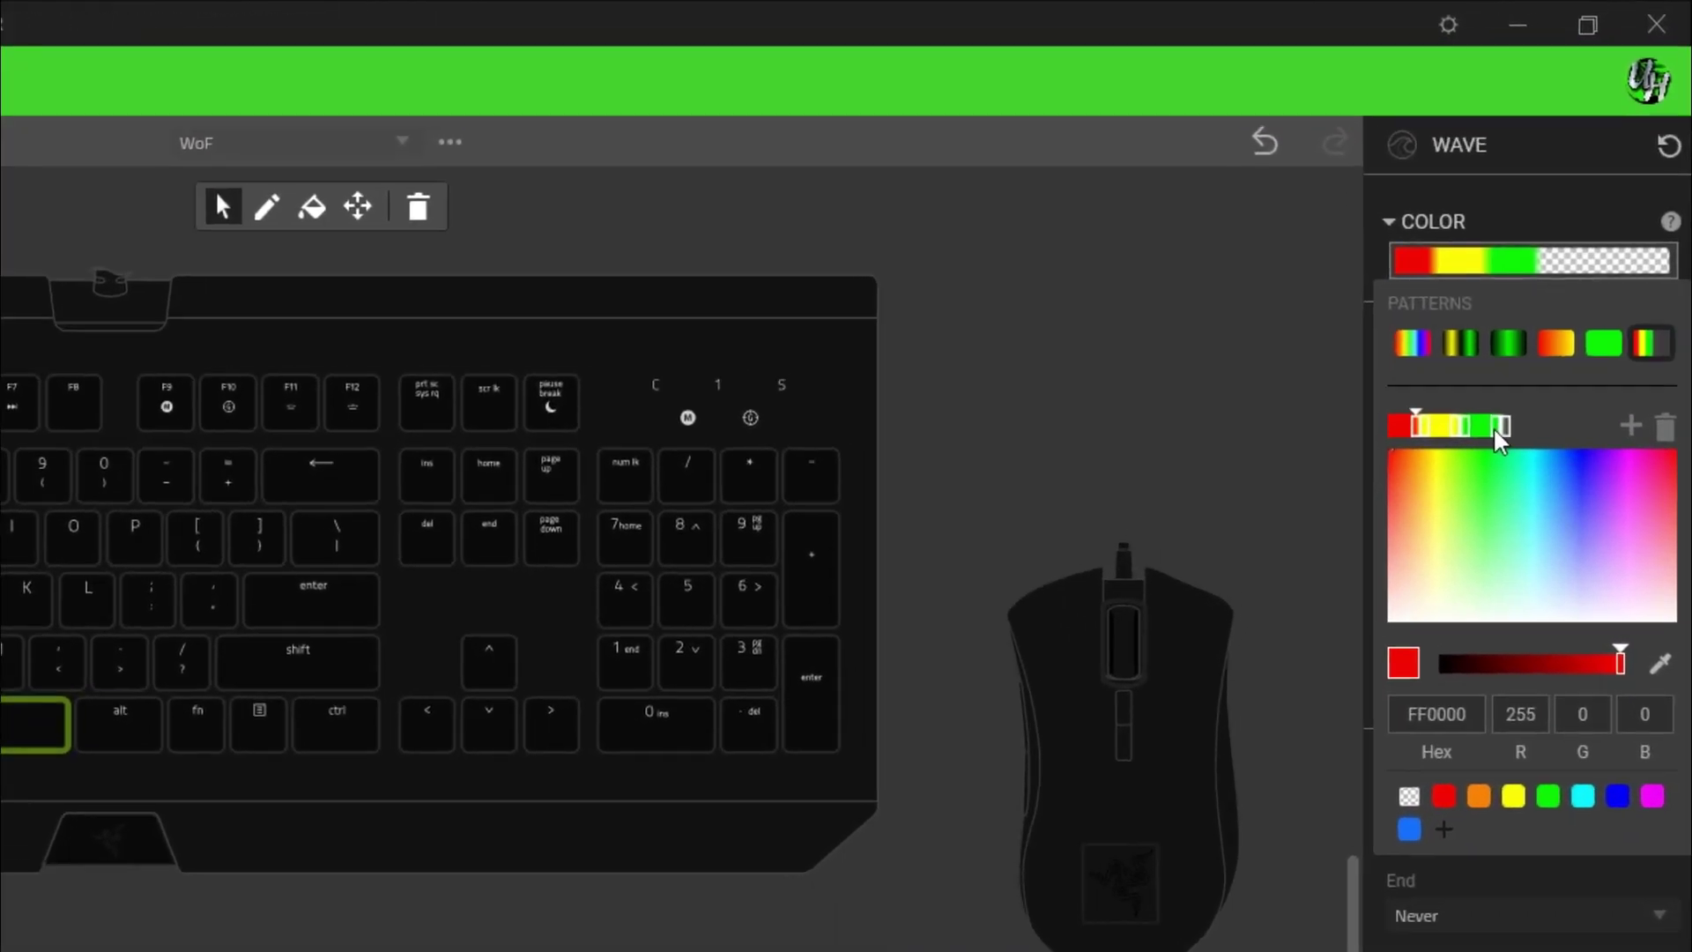
left_click(1558, 303)
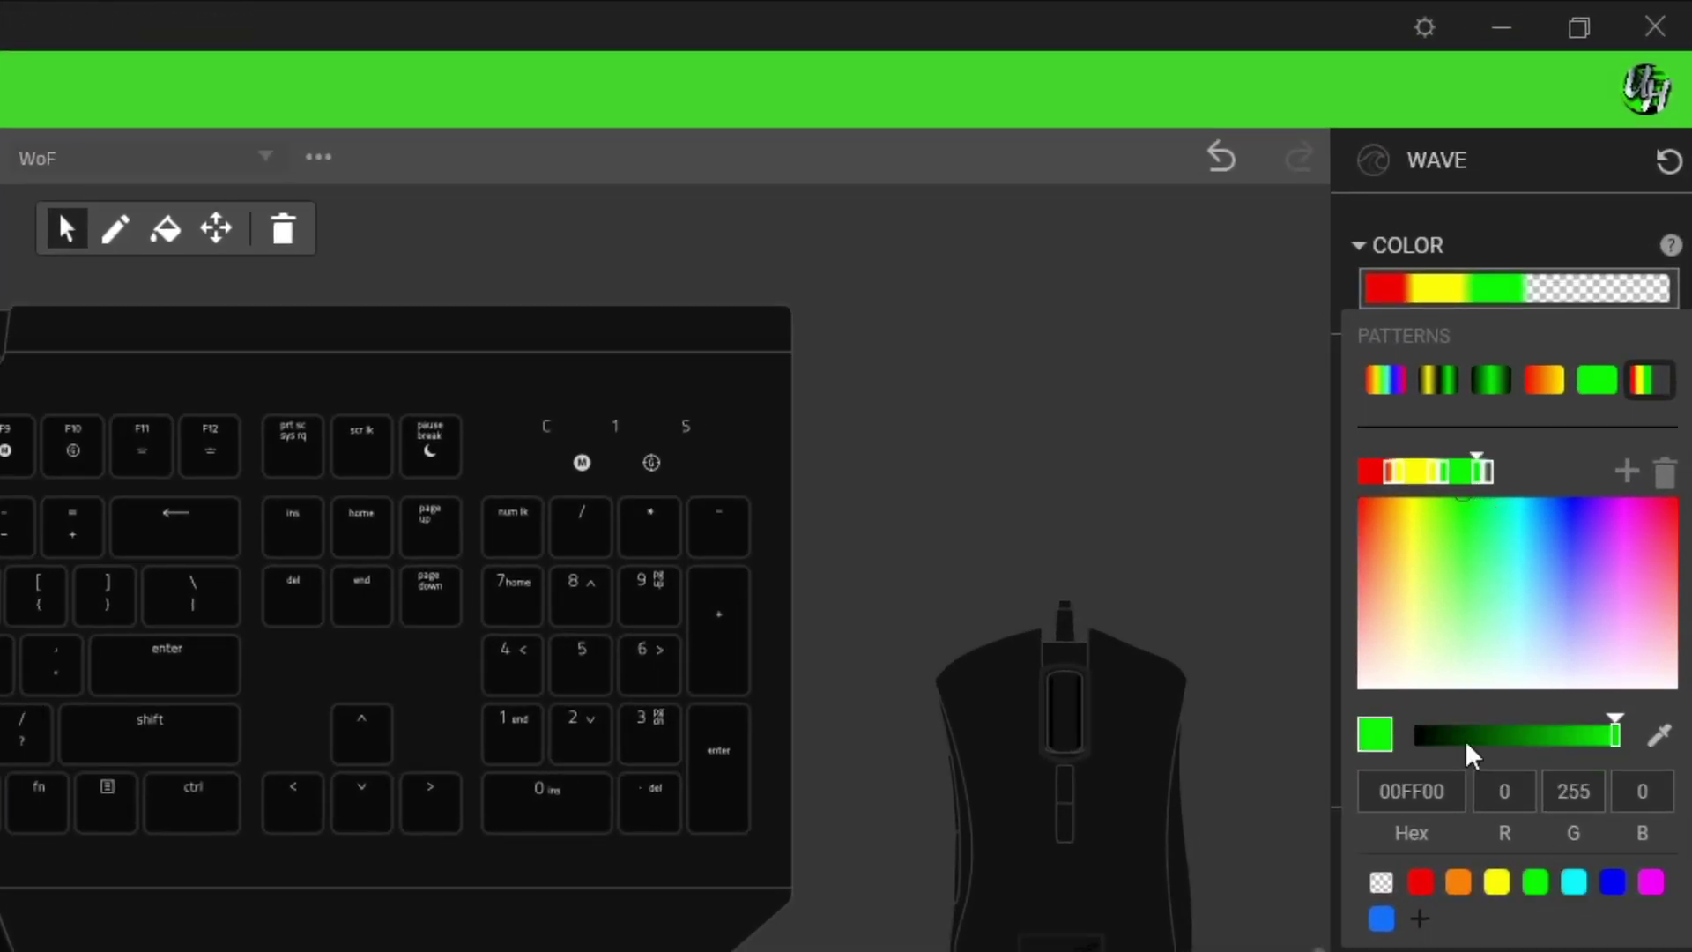
left_click(1573, 883)
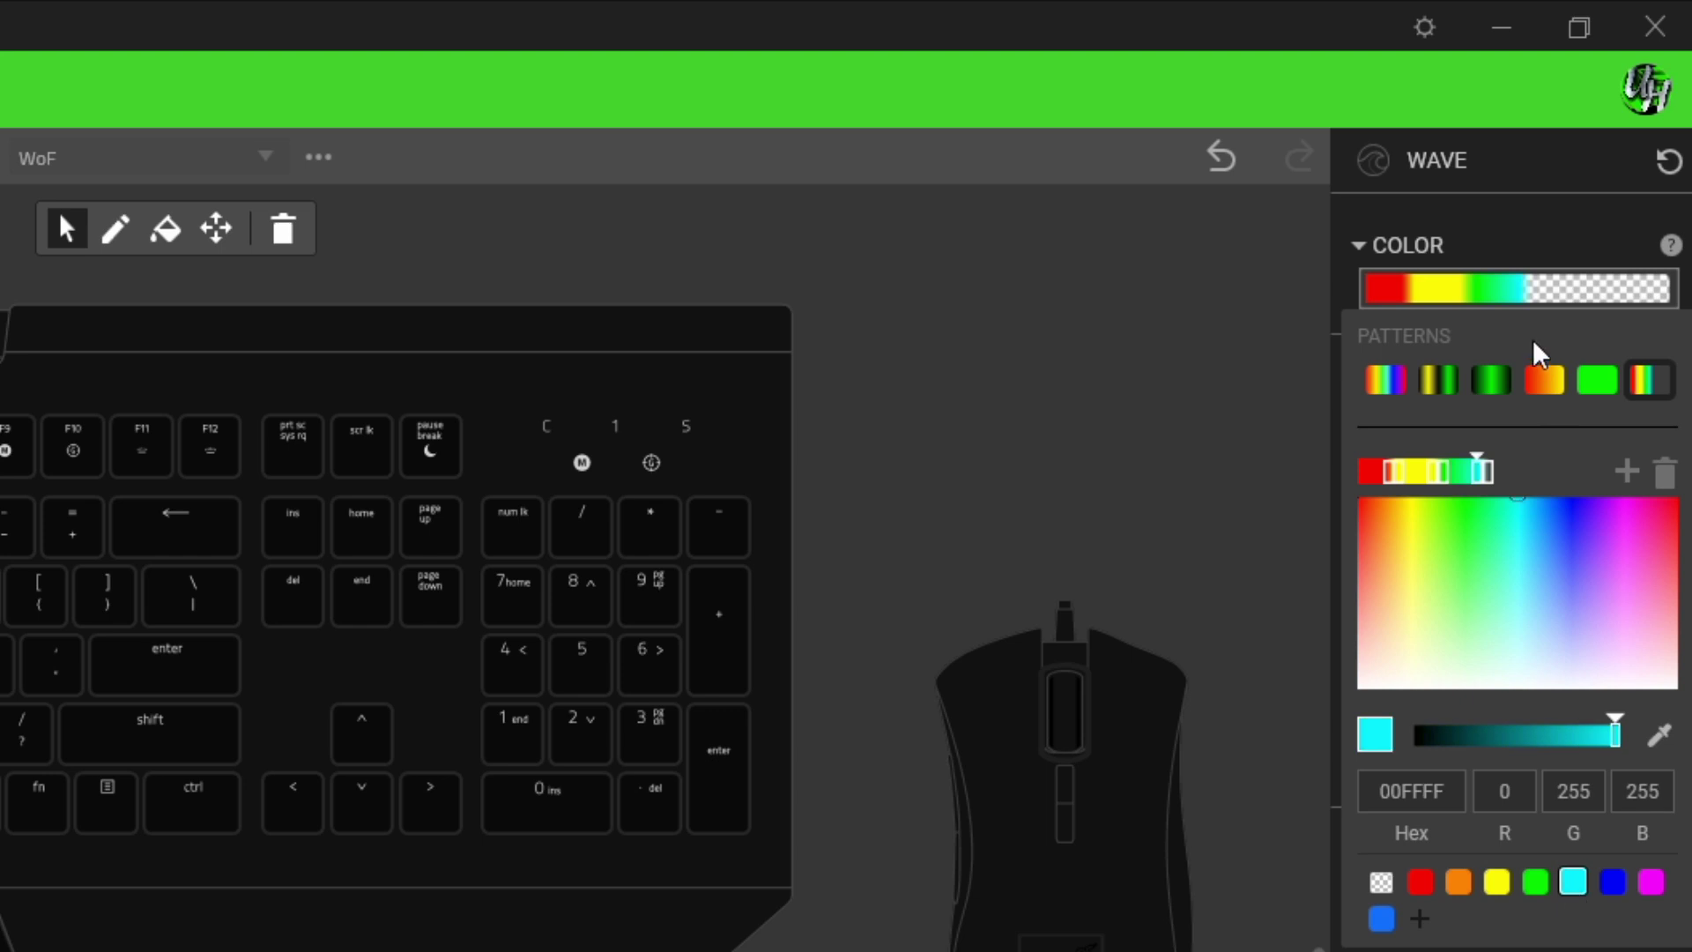
left_click(1507, 472)
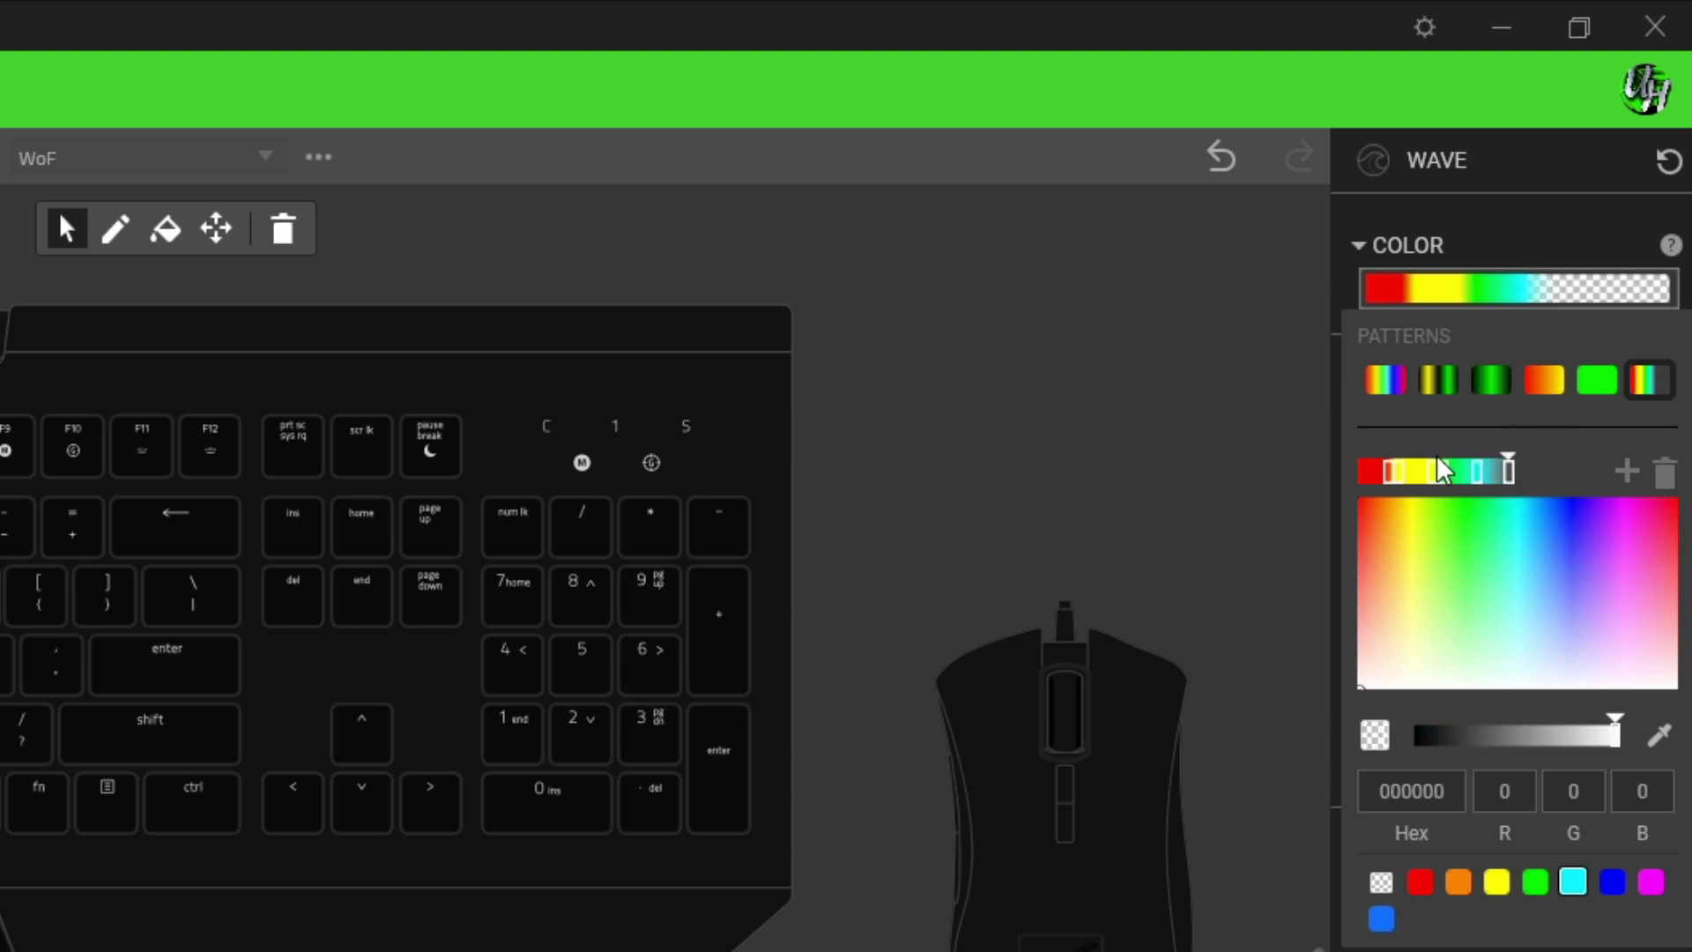
left_click_drag(1450, 485, 1465, 484)
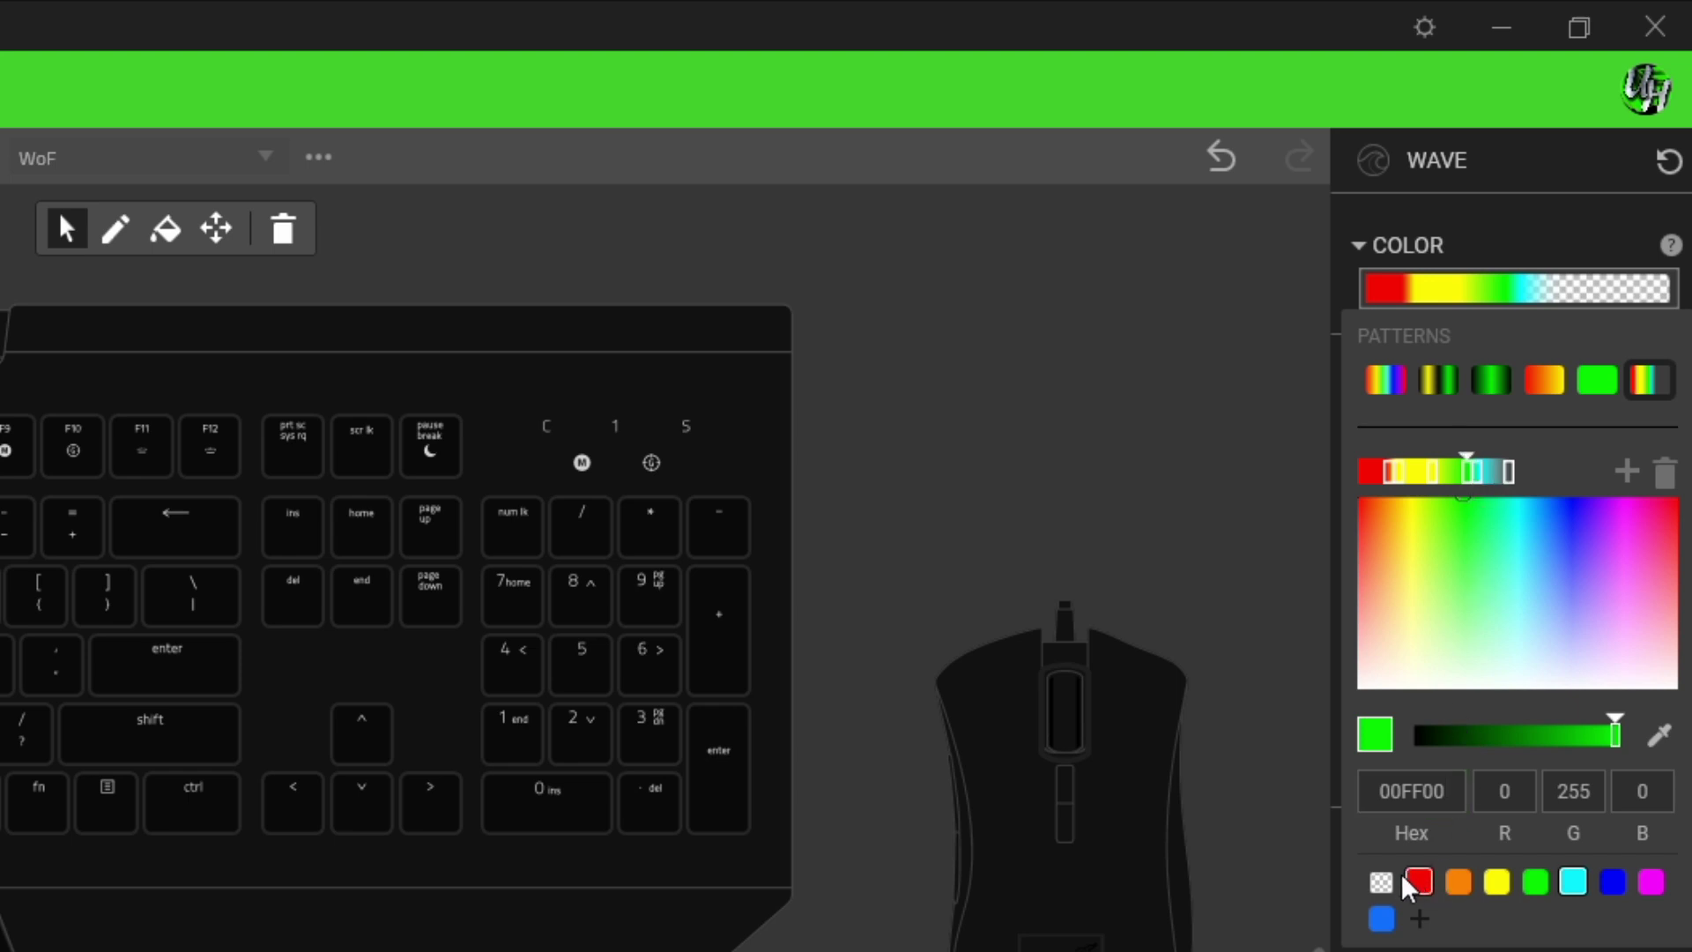
left_click(1381, 881)
- Delete the two remaining yellow stops and the red stop from Wave1b's gradient
left_click(1434, 476)
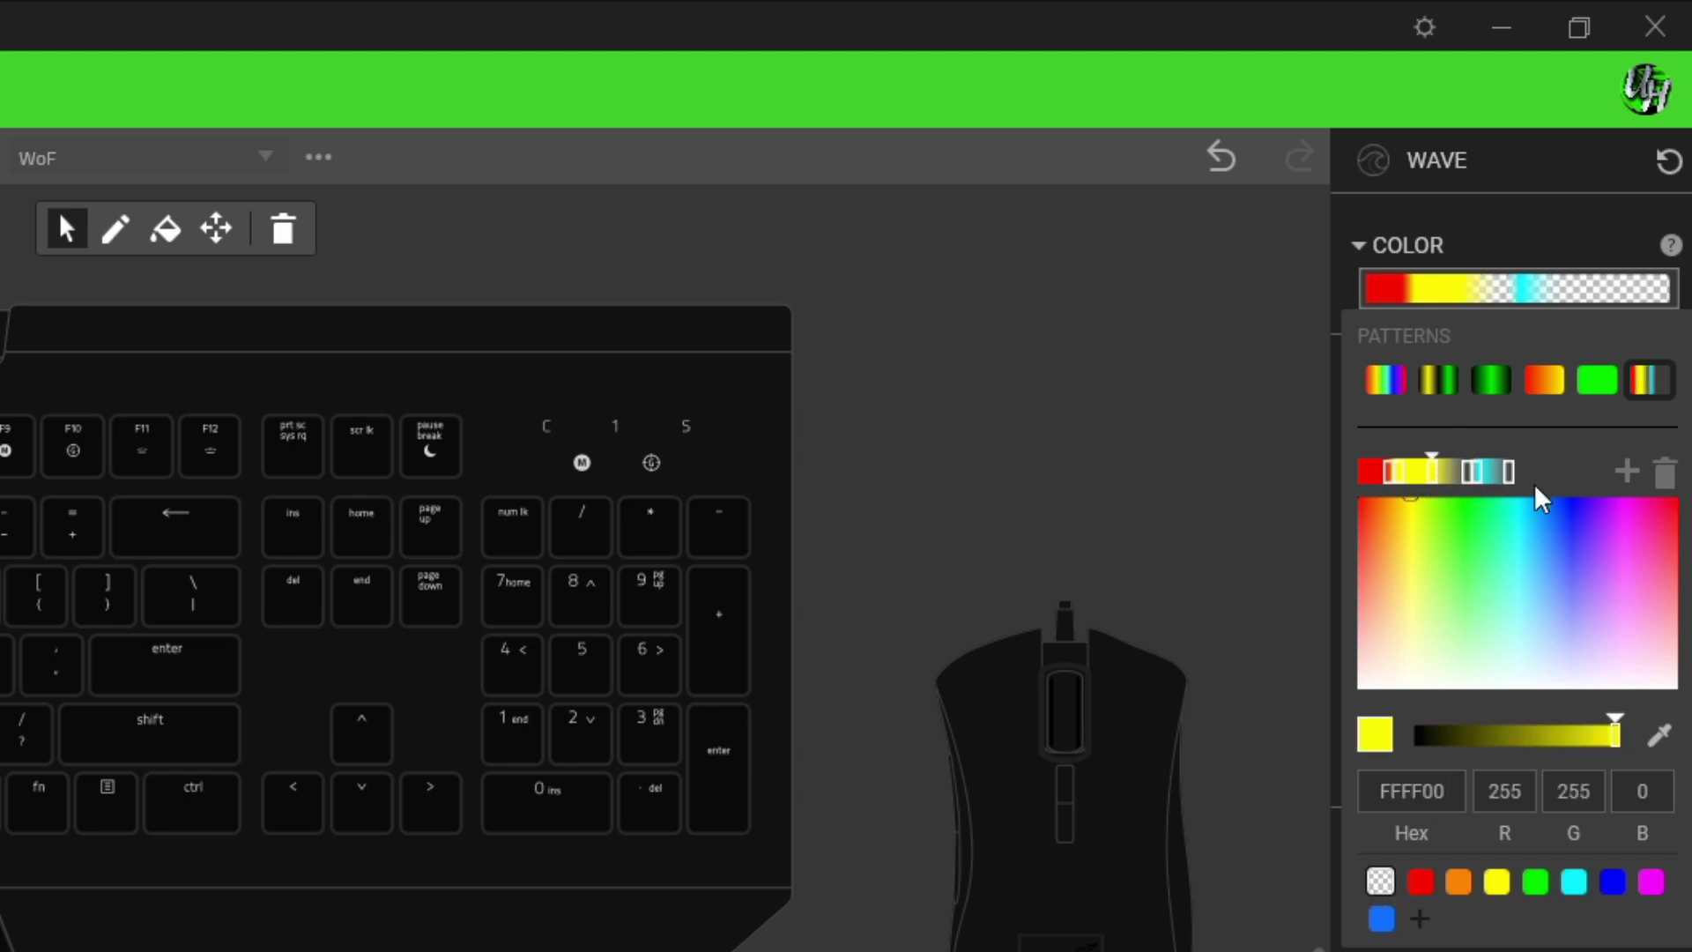
left_click(1665, 473)
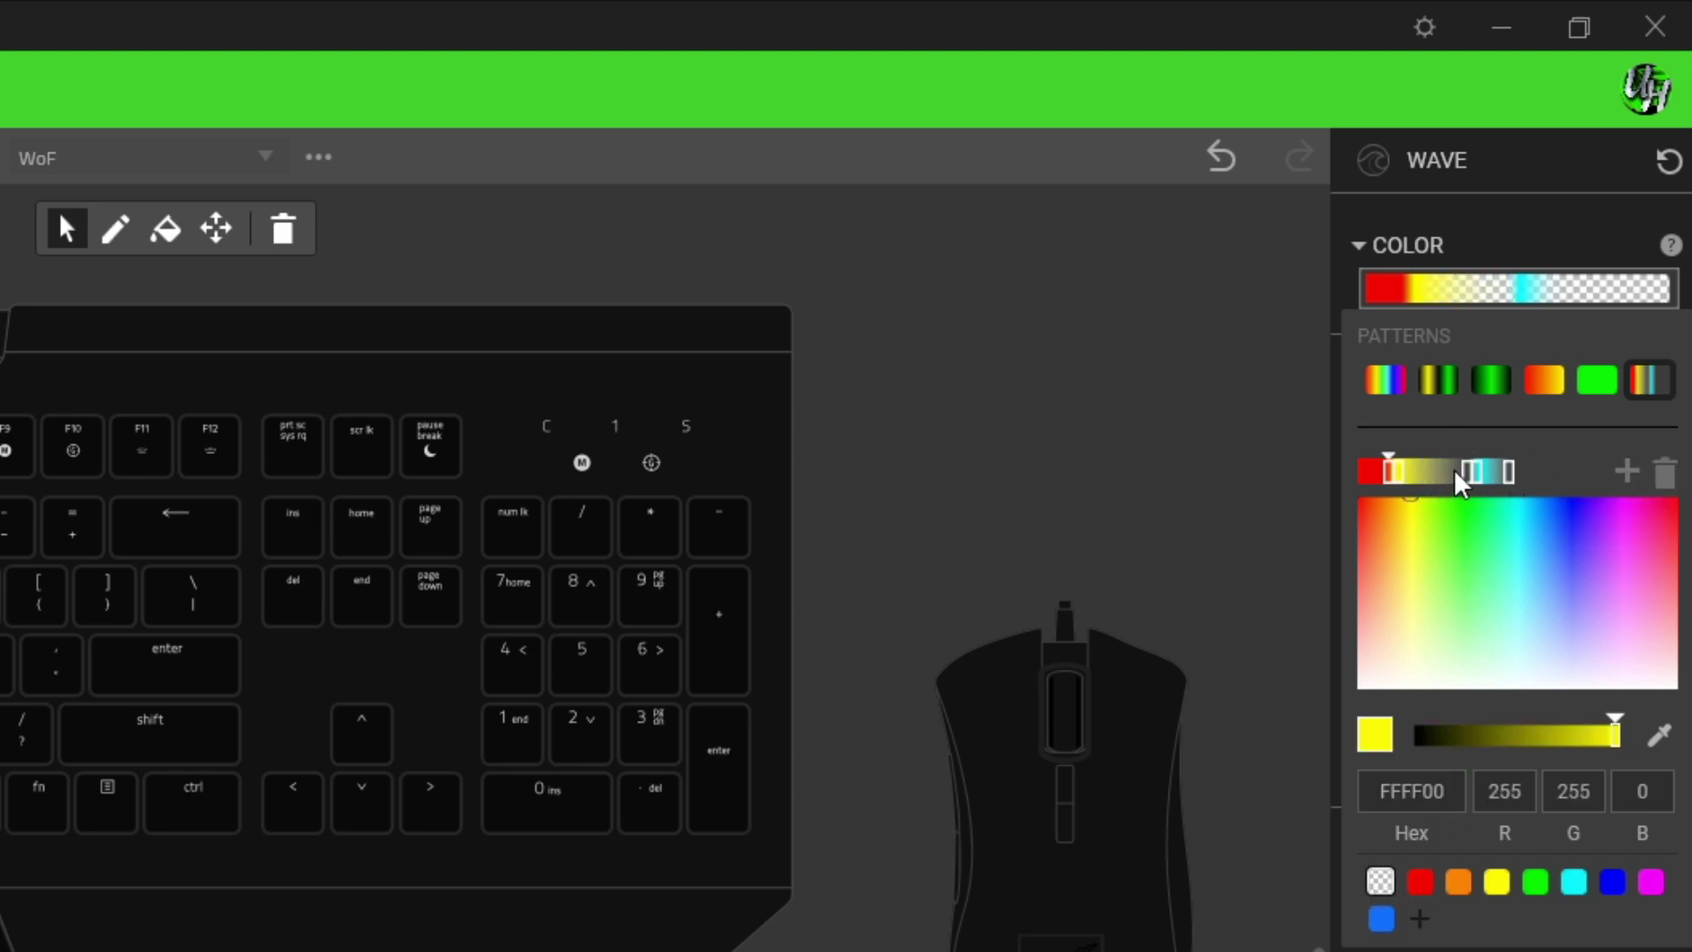
left_click(1665, 473)
left_click(1390, 478)
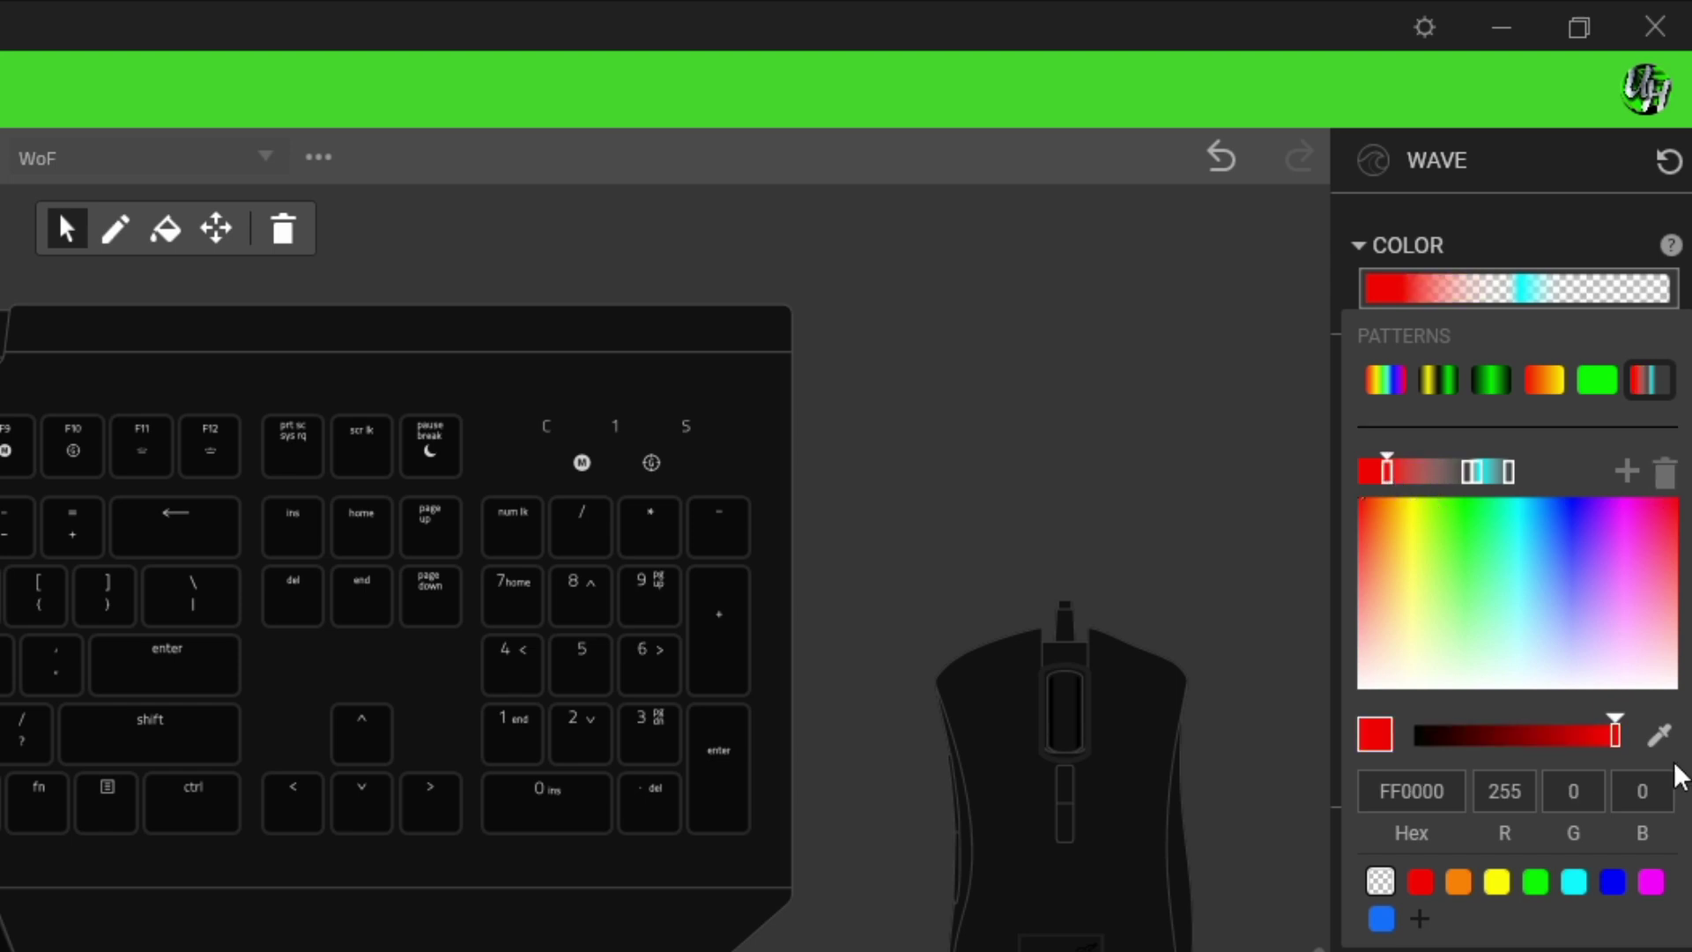
left_click(1665, 473)
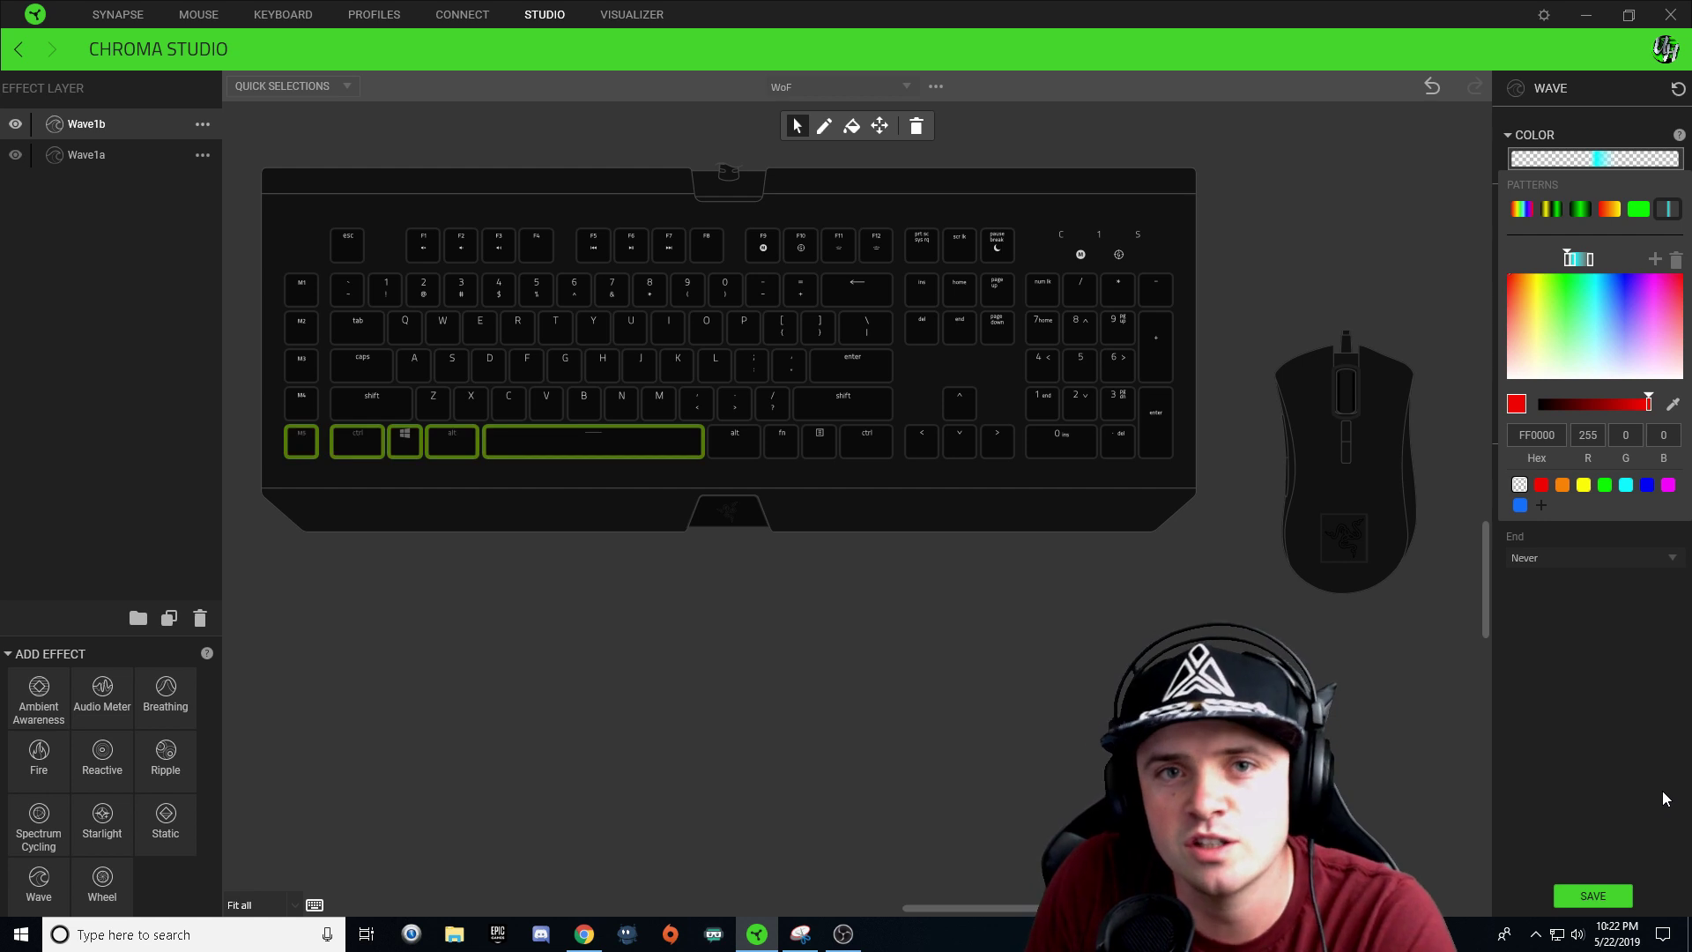
left_click(1570, 261)
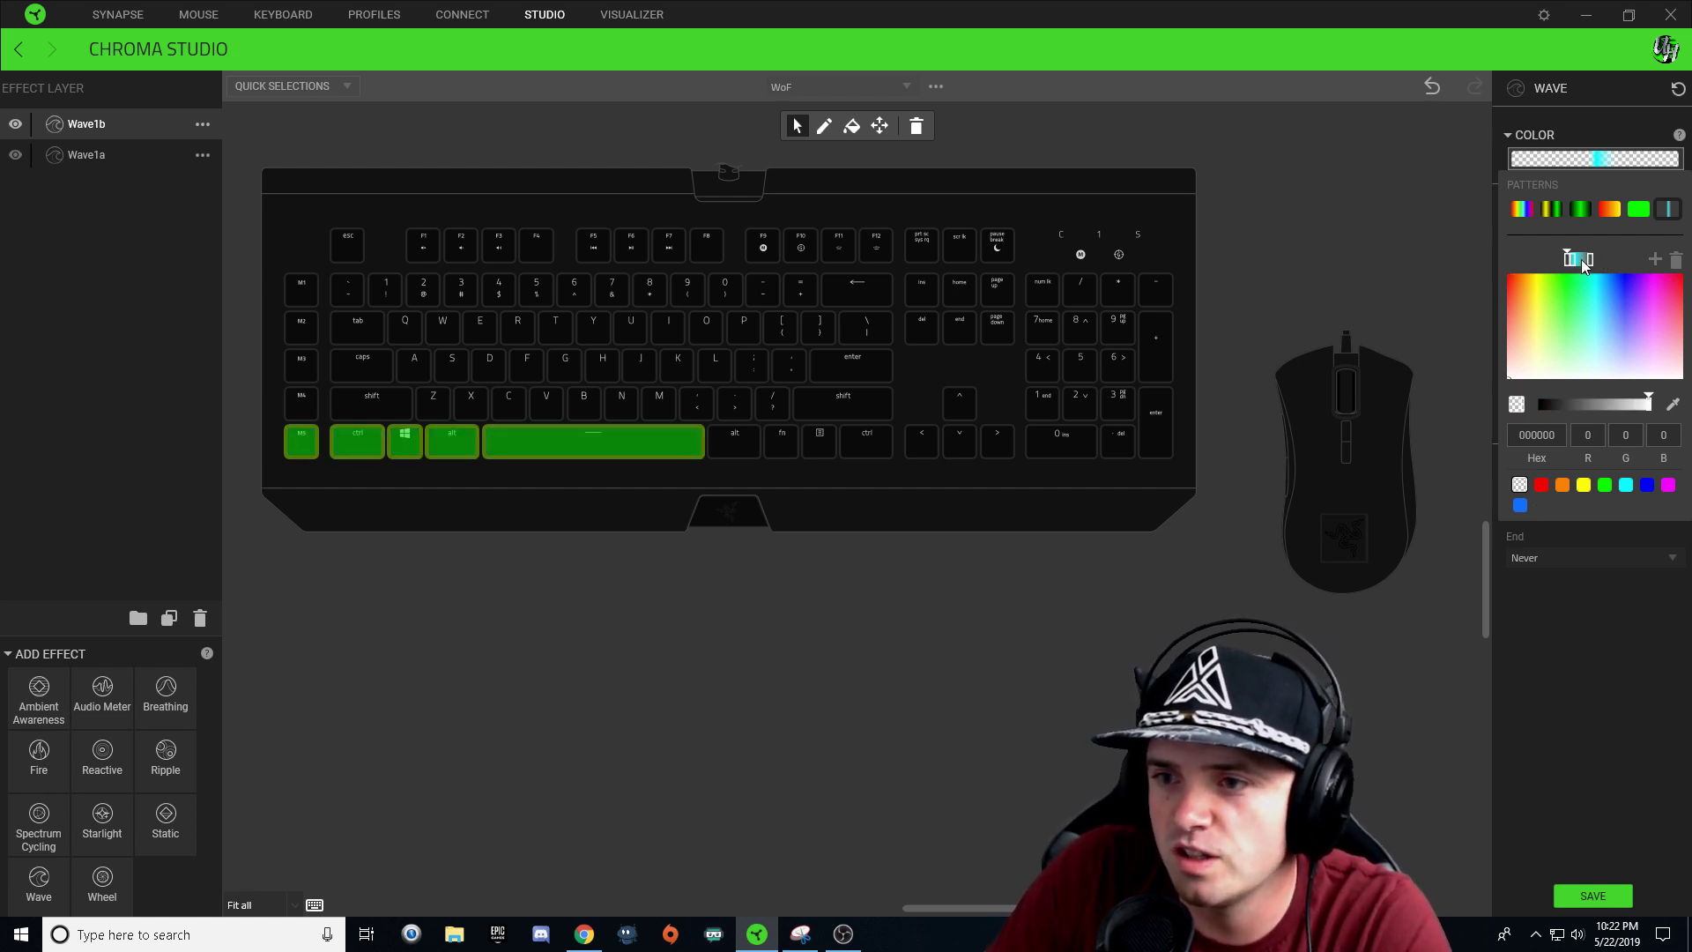
- Delete the last transparent stop from Wave1b's gradient and add another cyan (00FFFF) stop a short distance after the existing cyan one
left_click(1590, 259)
left_click(1675, 264)
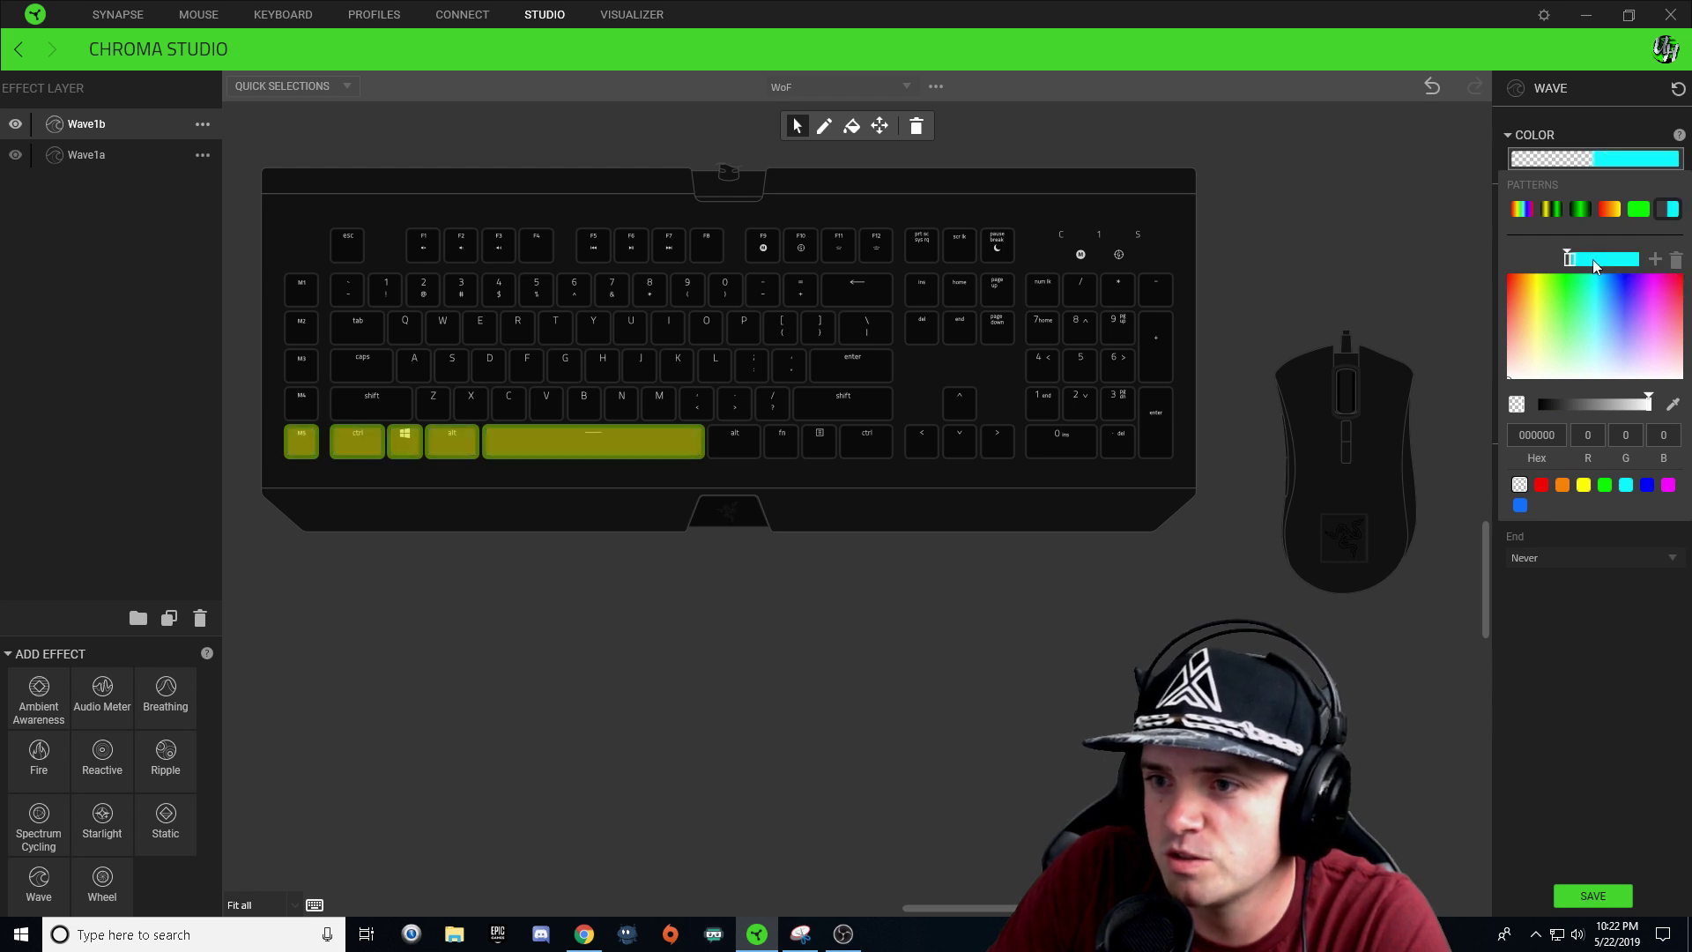
left_click(1572, 261)
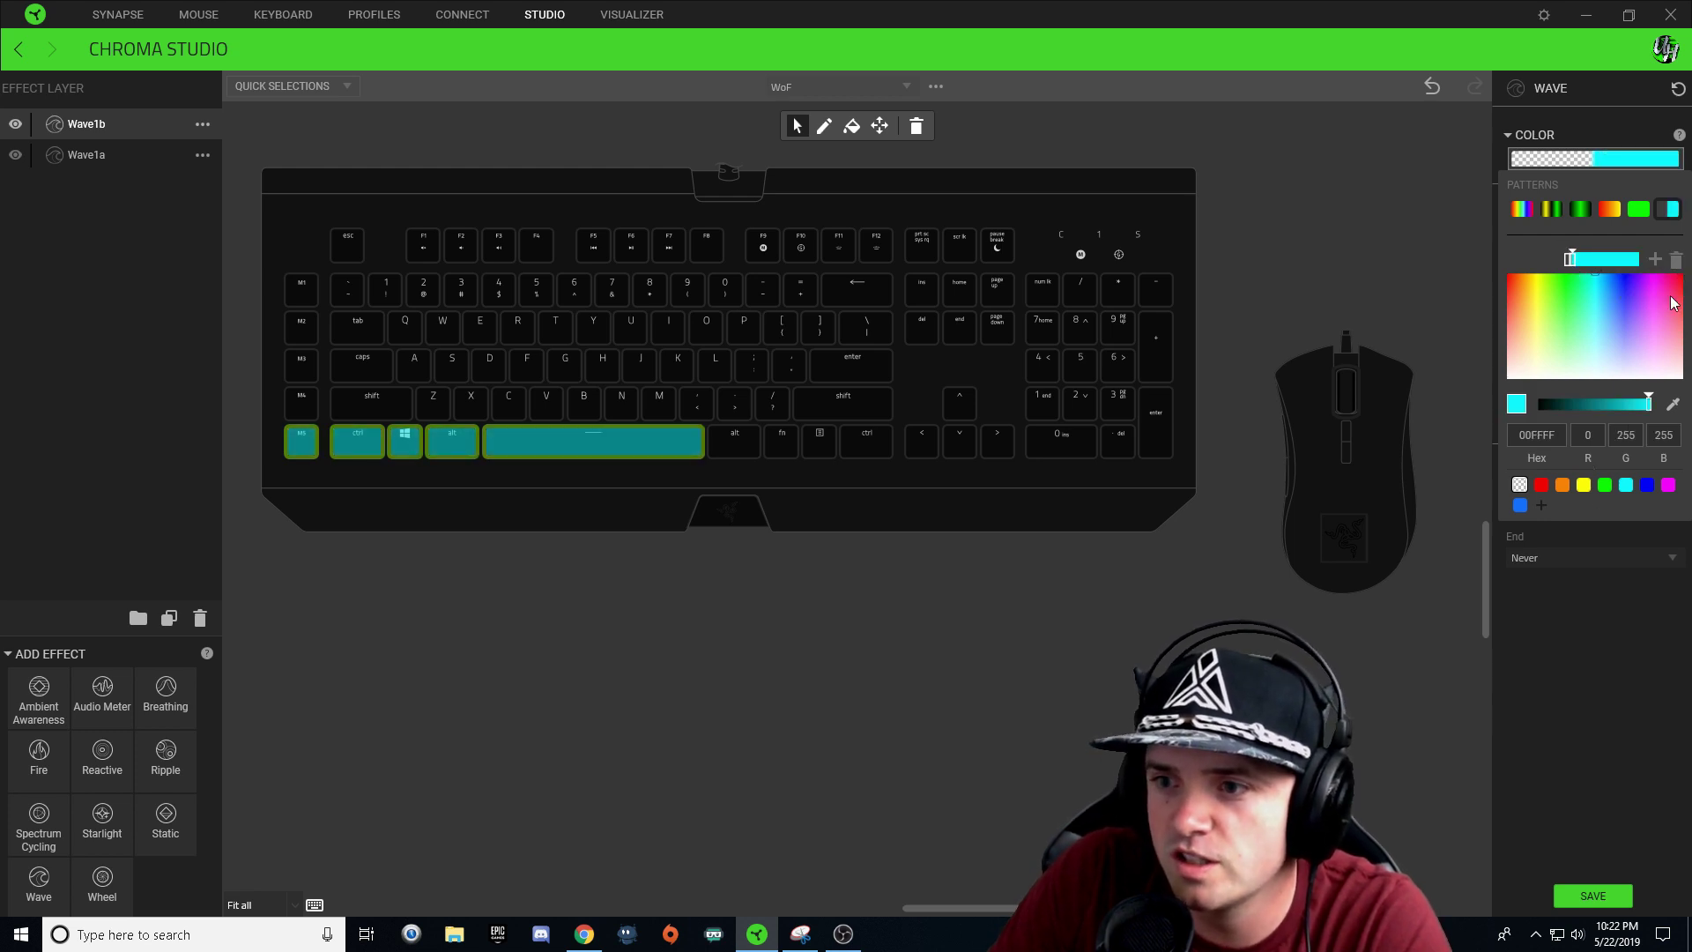
left_click(1655, 259)
left_click_drag(1604, 261, 1594, 263)
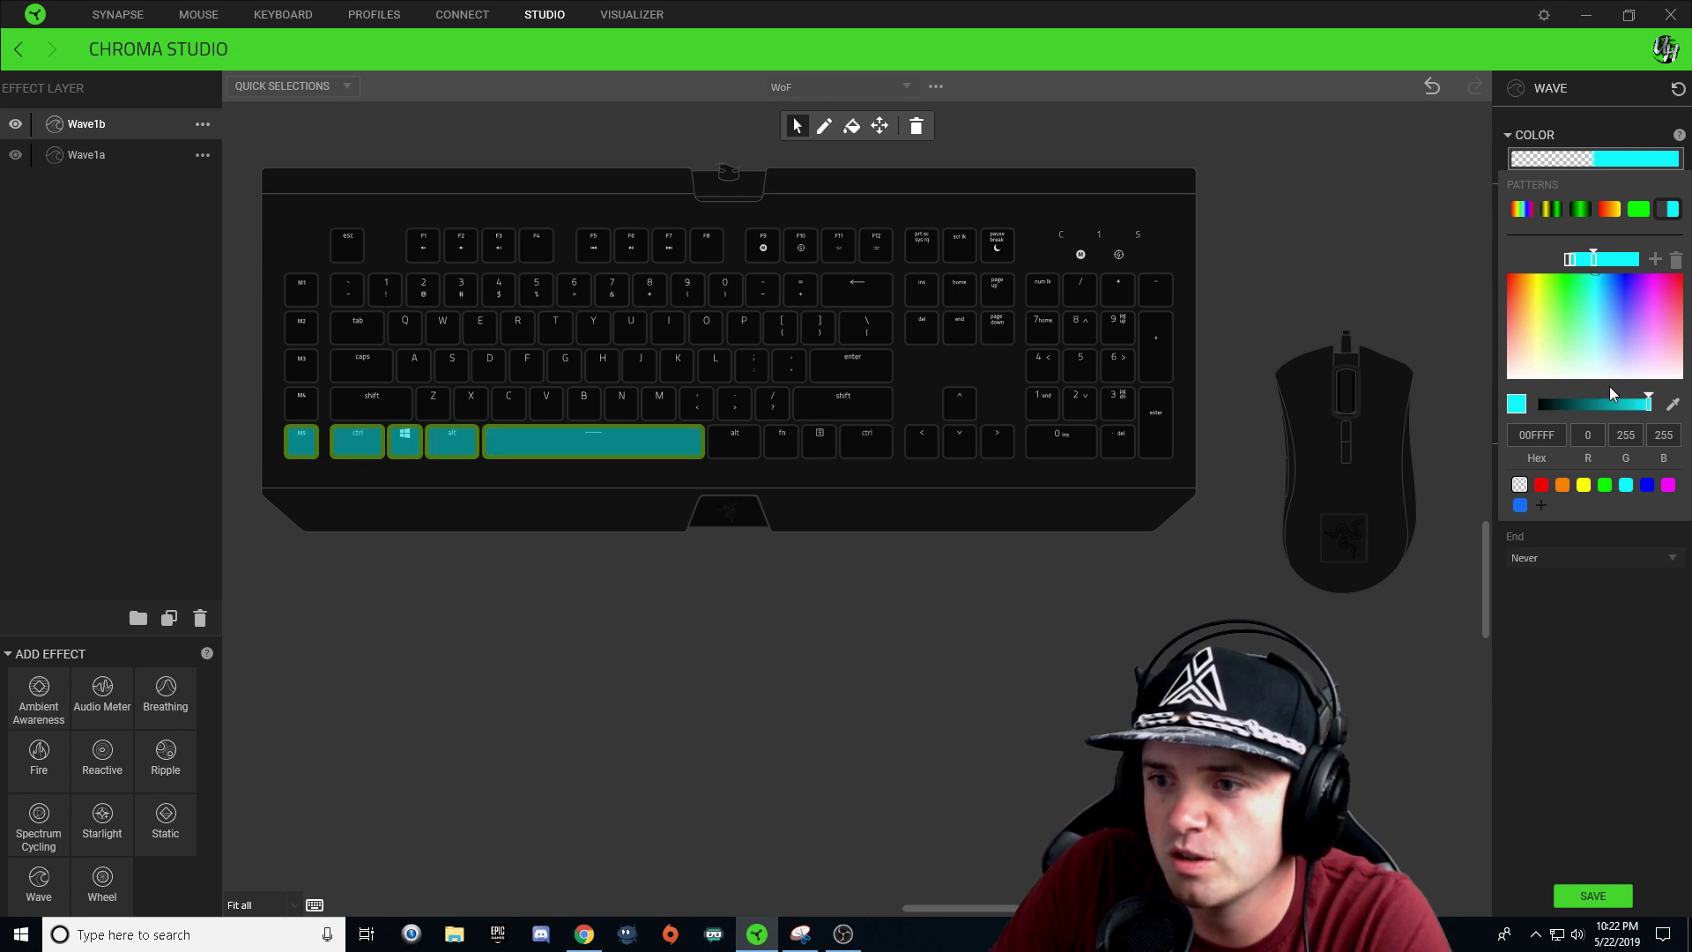
- Add a blue (0000FF) stop to Wave1b's gradient directly after the second cyan stop
left_click(1655, 260)
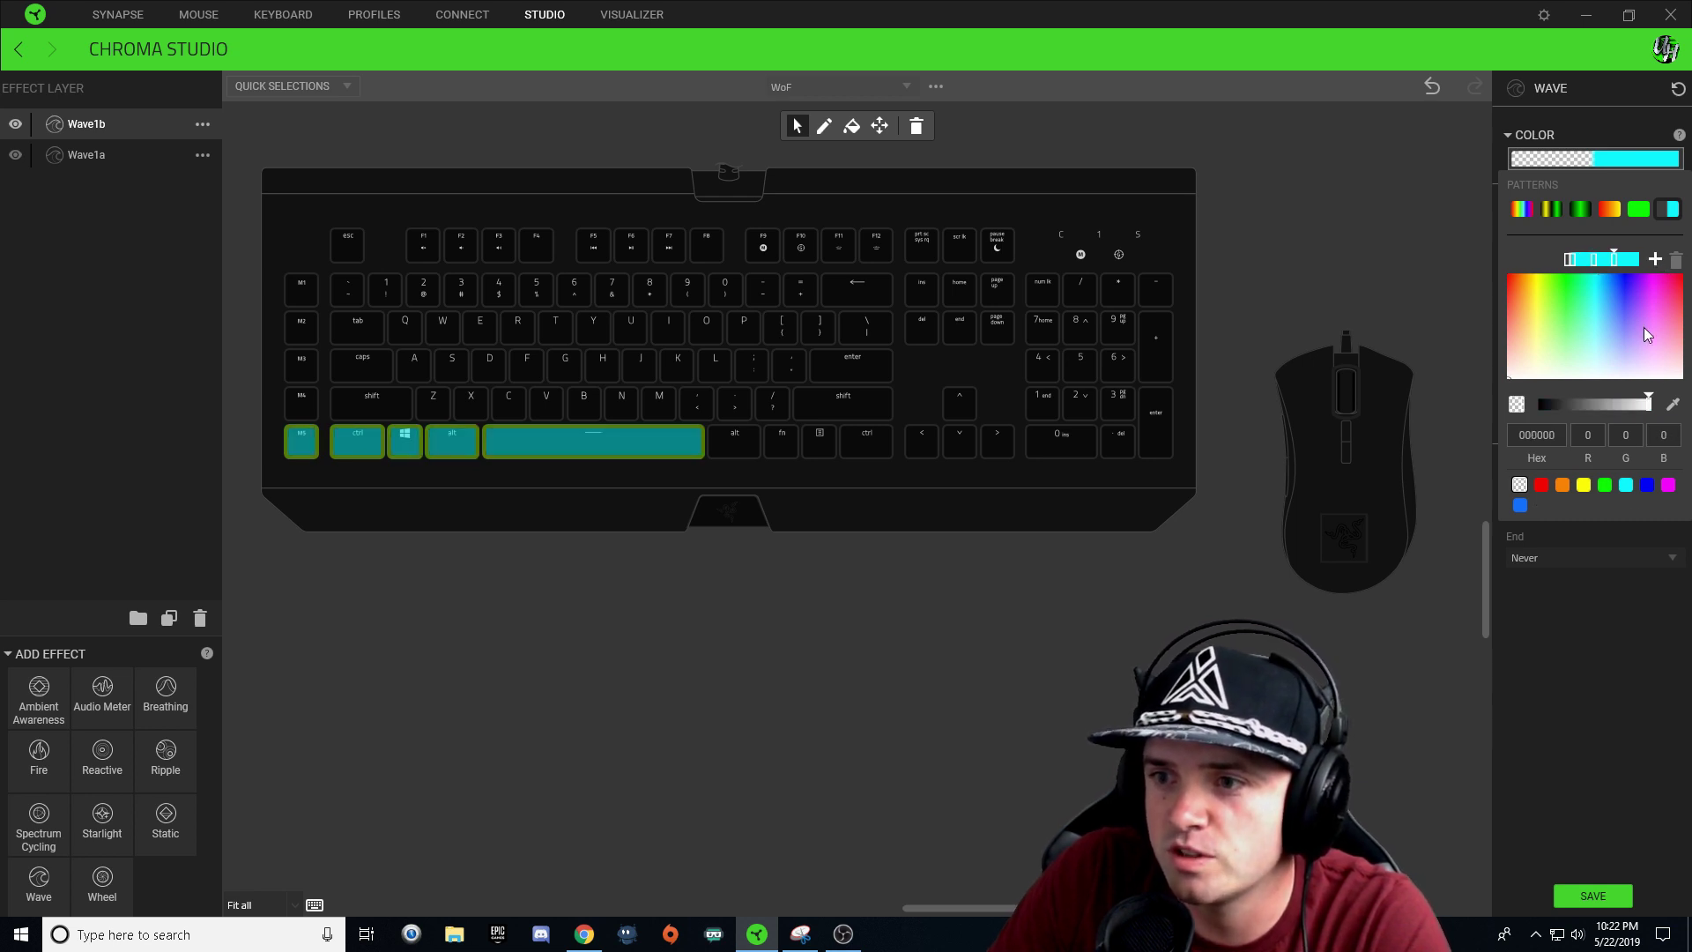
left_click(1647, 489)
left_click_drag(1613, 262, 1599, 261)
- Add a magenta (FF00FF) stop after the blue in Wave1b's gradient, even out the stop spacing and save the effect
left_click(1655, 259)
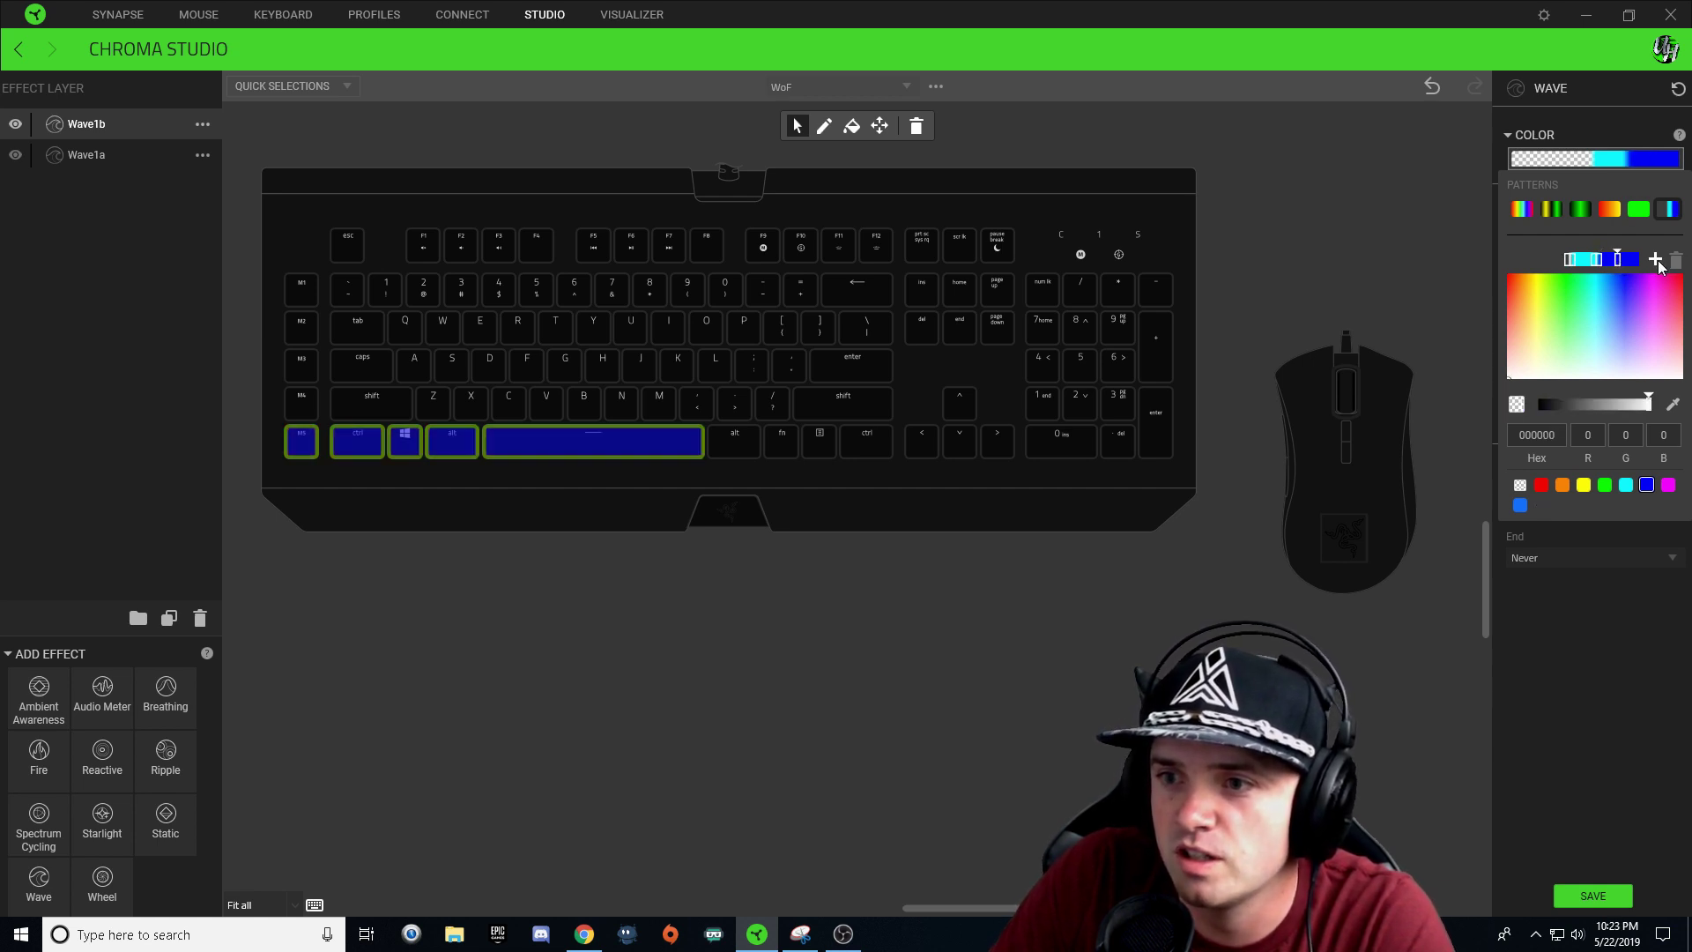
left_click(1668, 484)
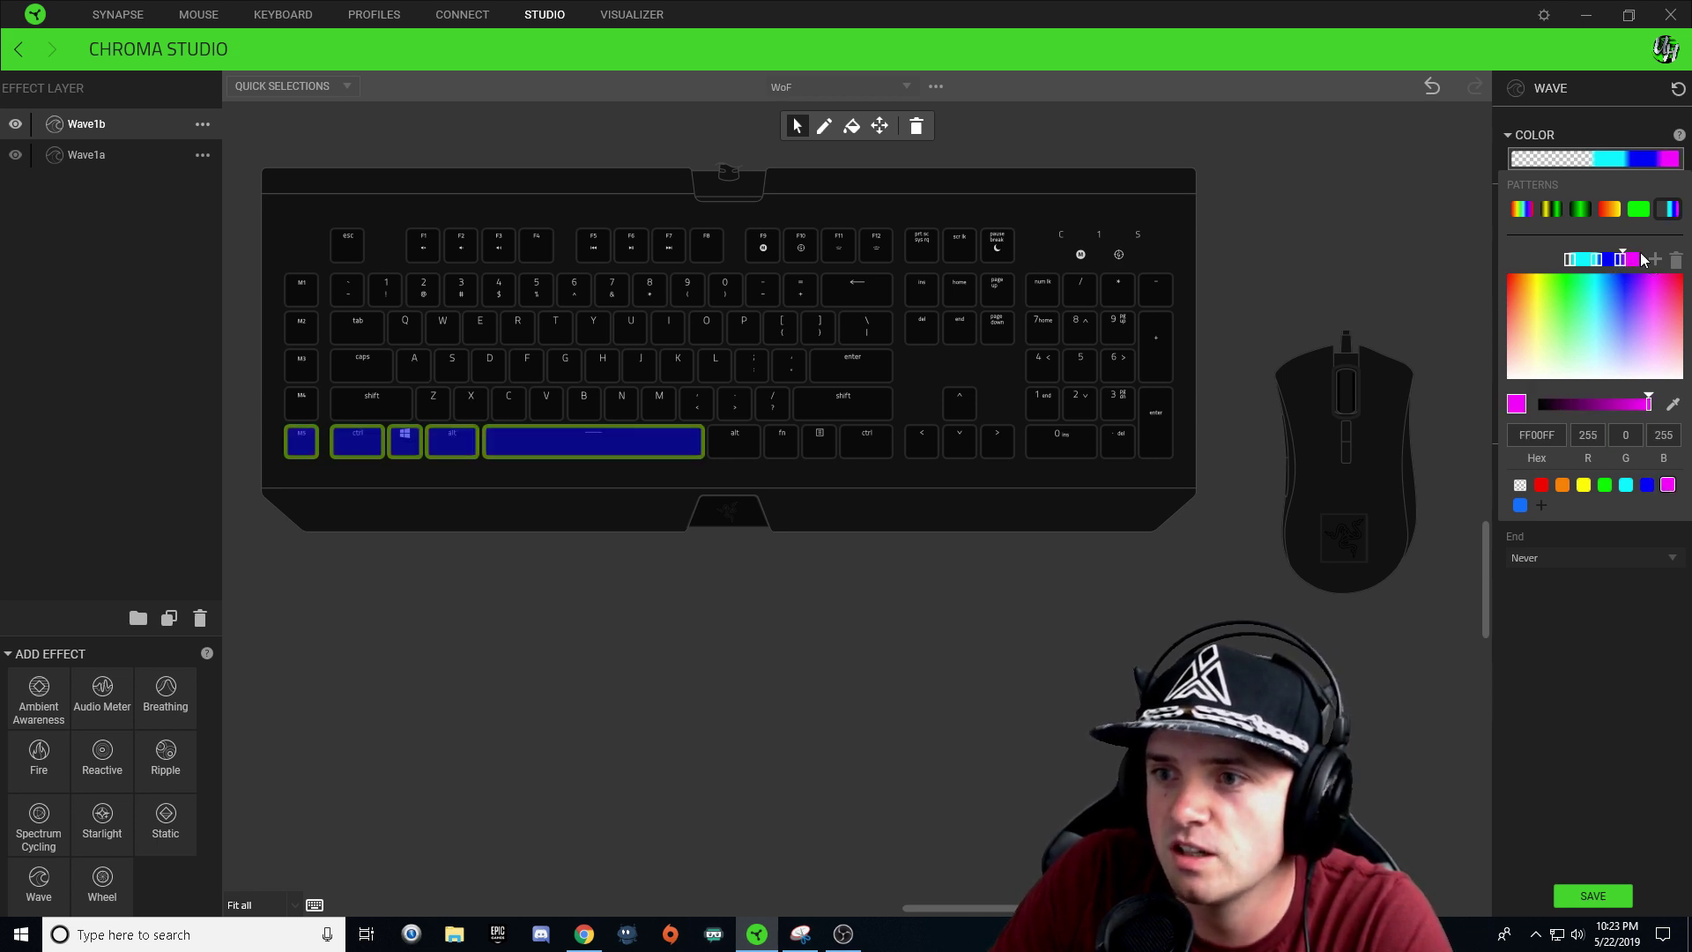
left_click(1593, 259)
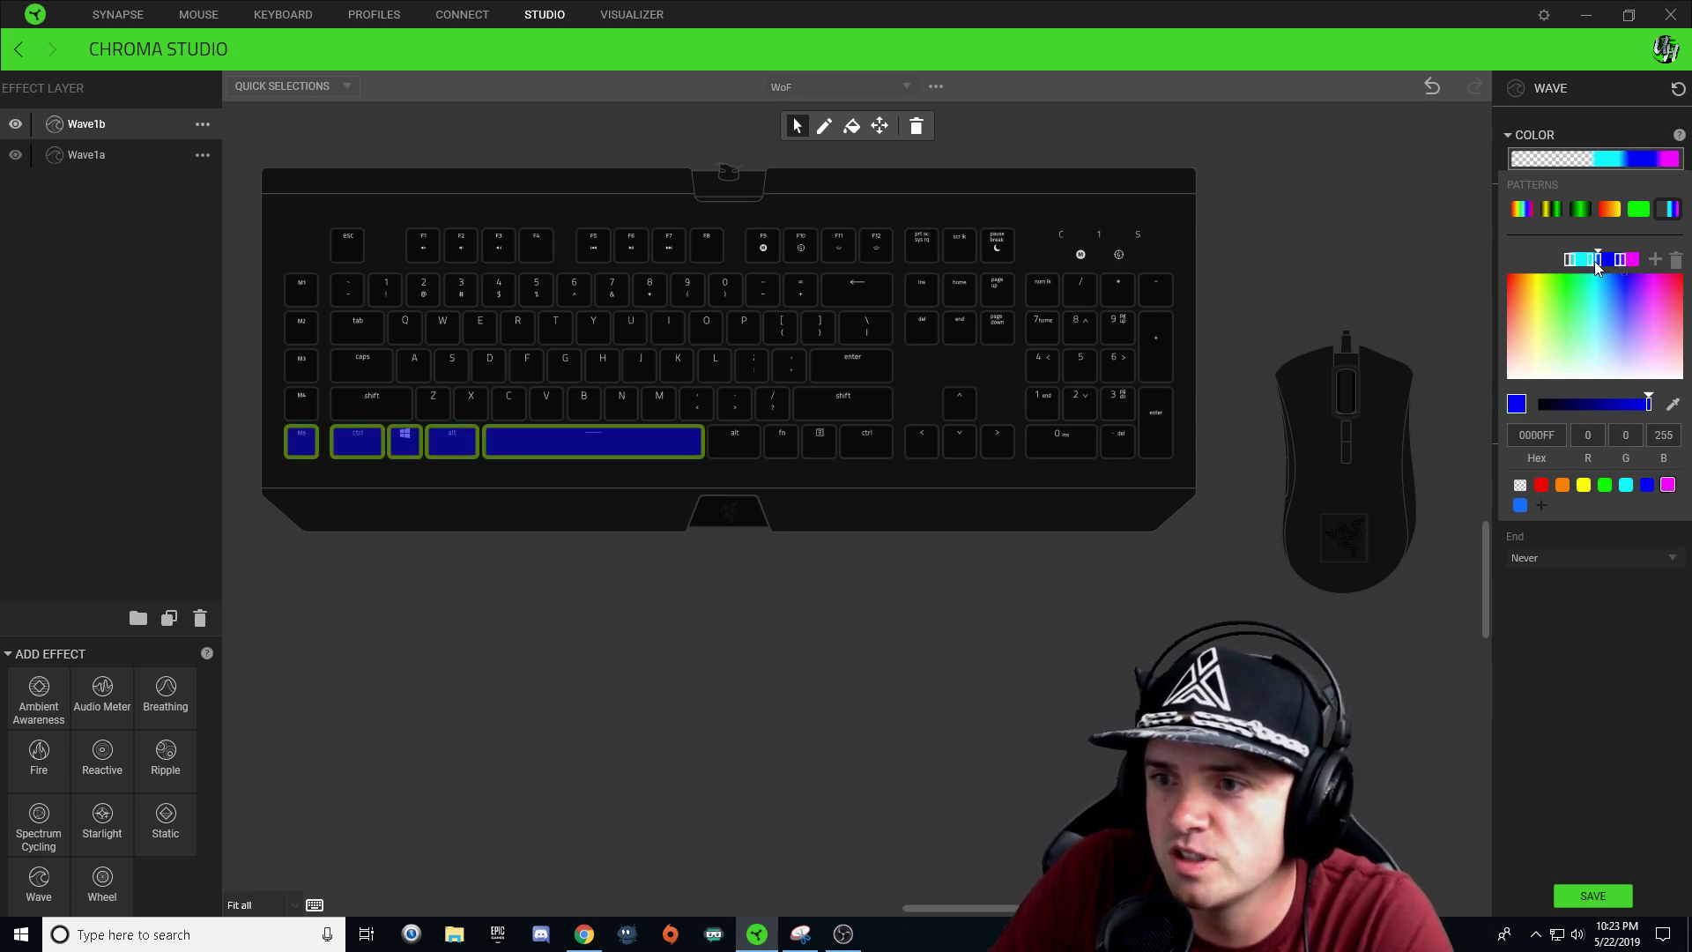
left_click(1616, 261)
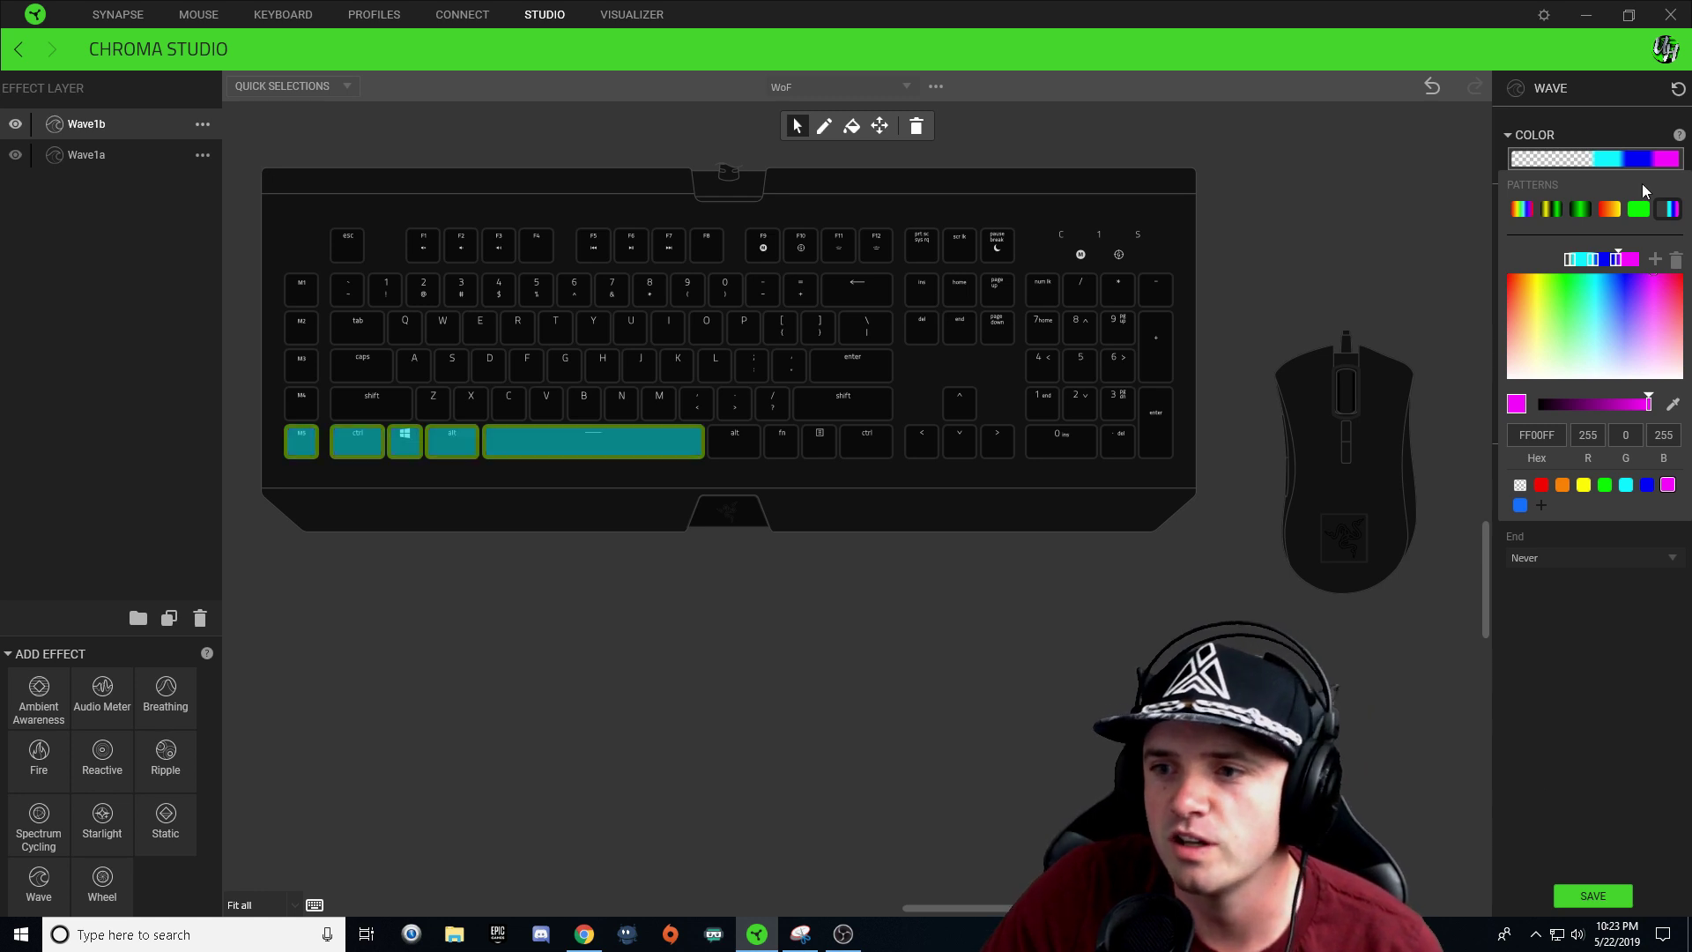
left_click(1601, 610)
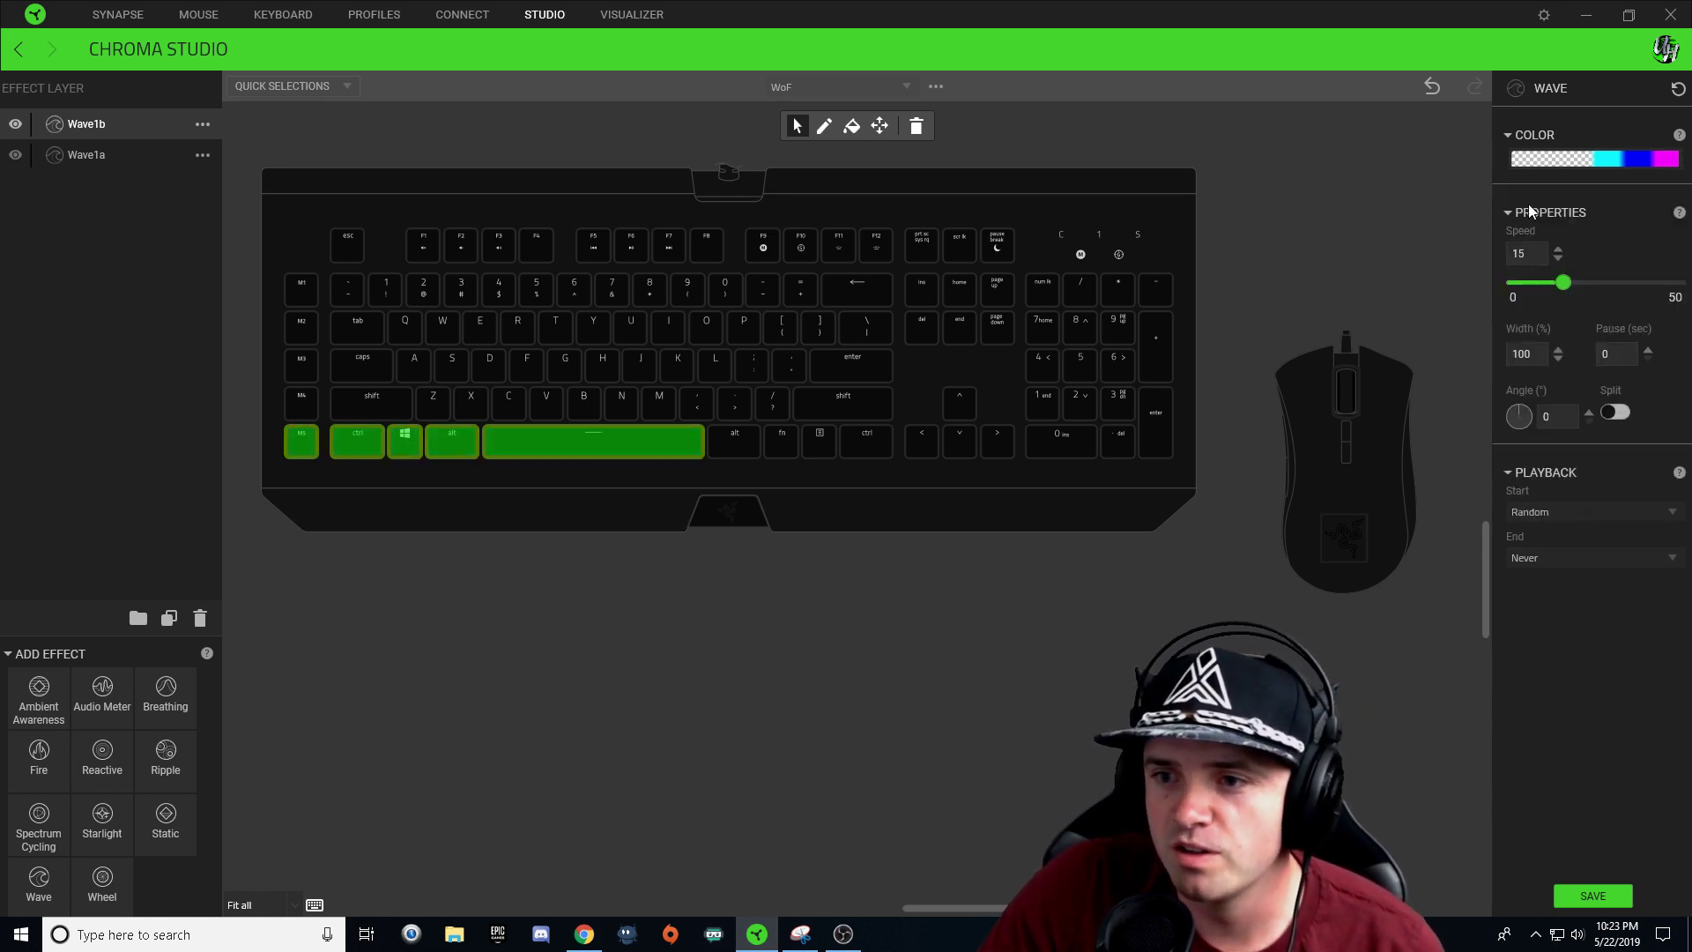
left_click(1594, 895)
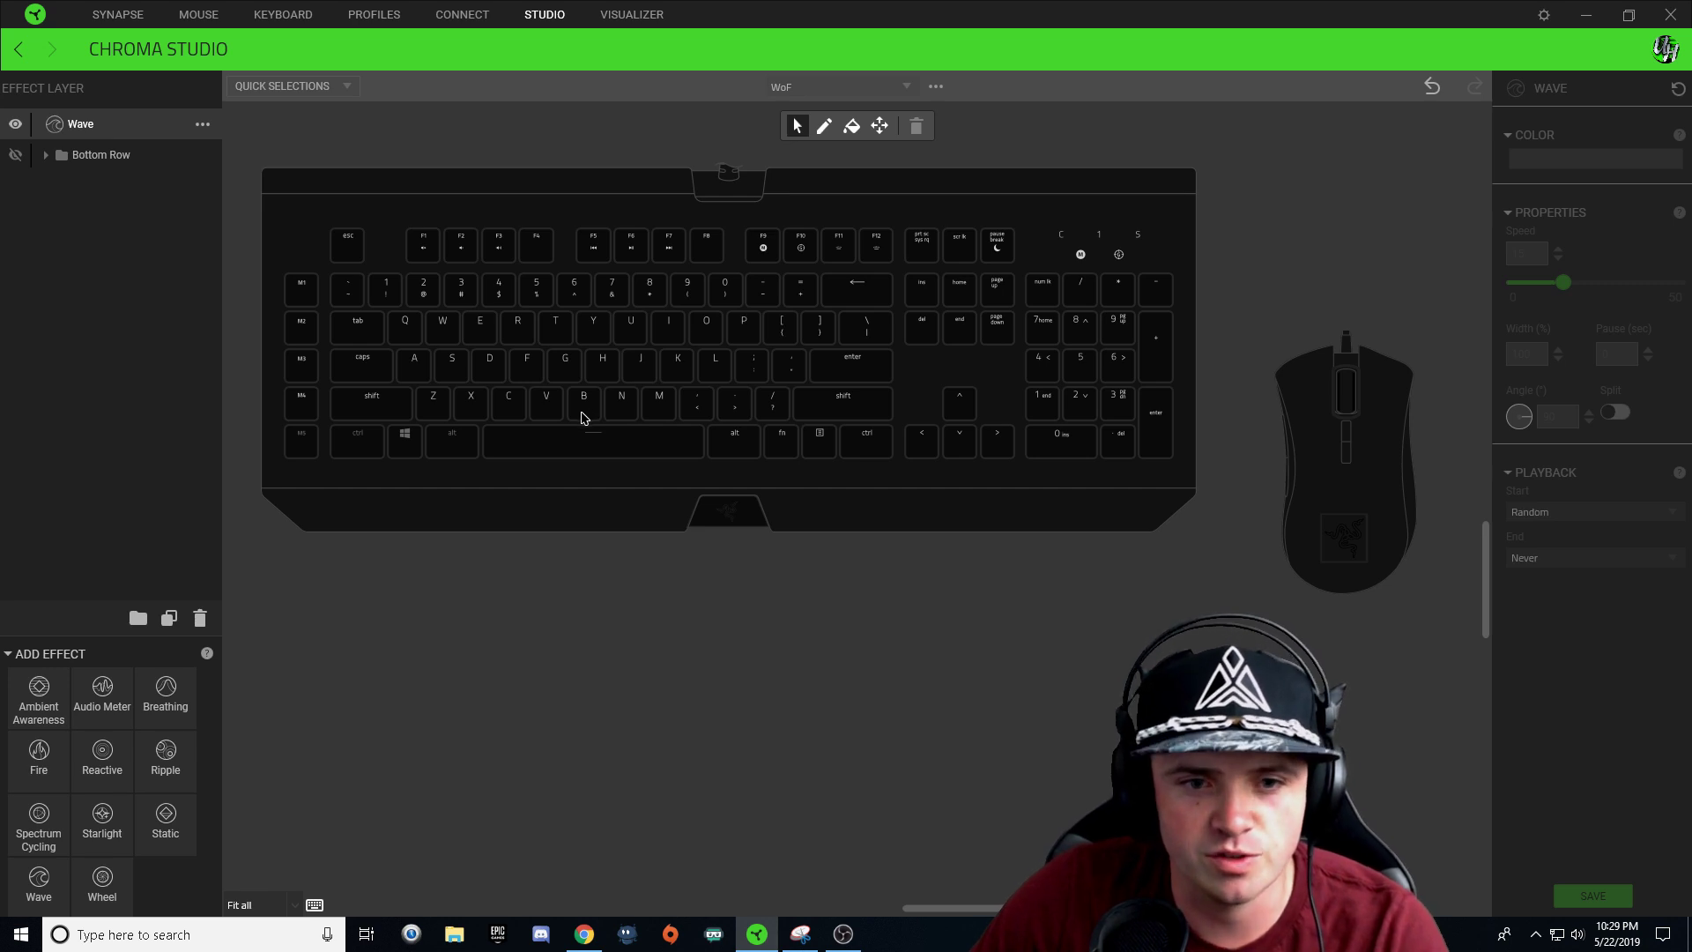
- Apply the new Wave layer to the B and N keys
left_click_drag(586, 414, 645, 419)
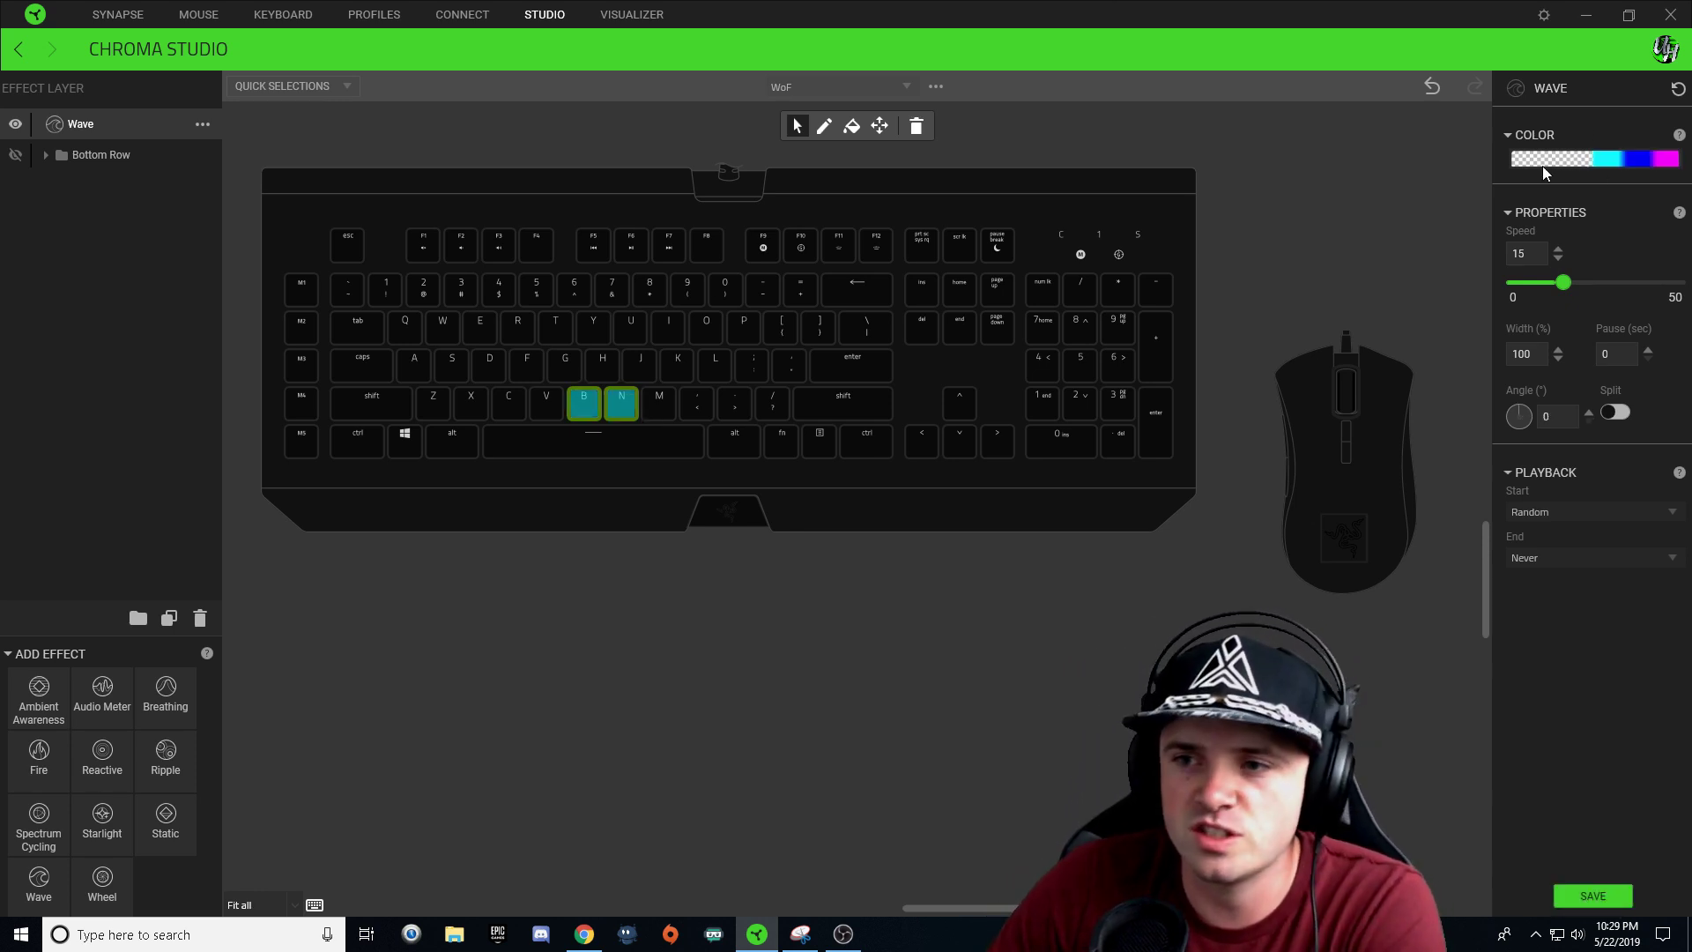
left_click(1659, 164)
left_click(1660, 163)
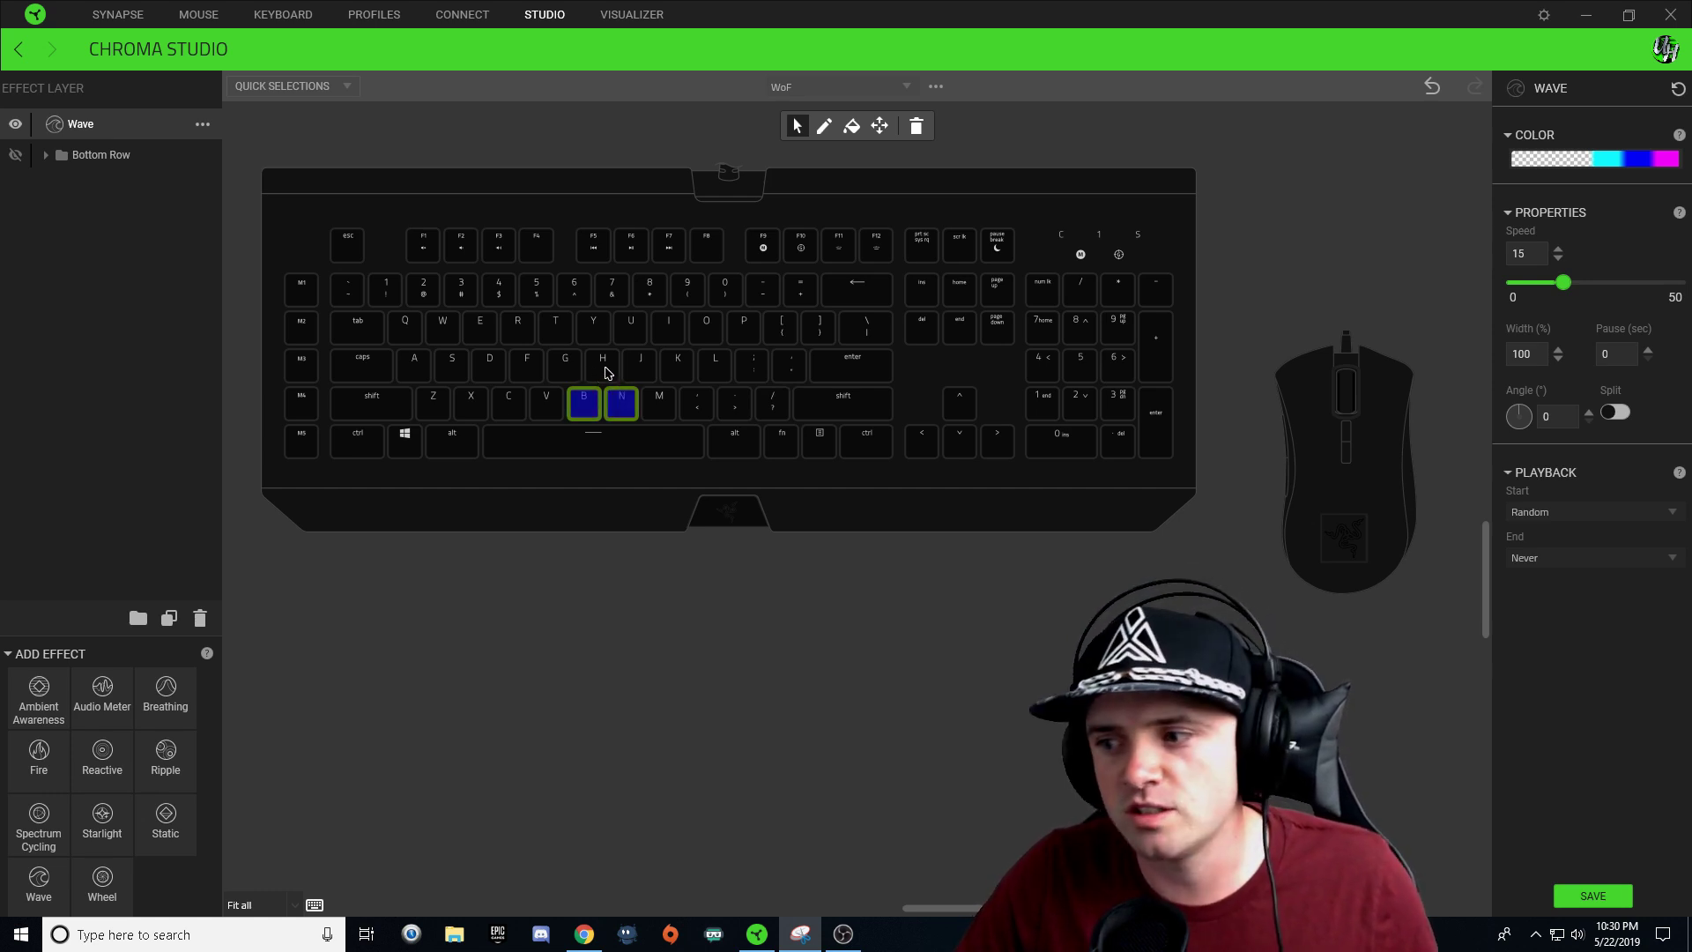
- Try extending the same Wave layer to A–G, M2–R, M1–3, Esc and F1
left_click_drag(561, 370, 505, 282)
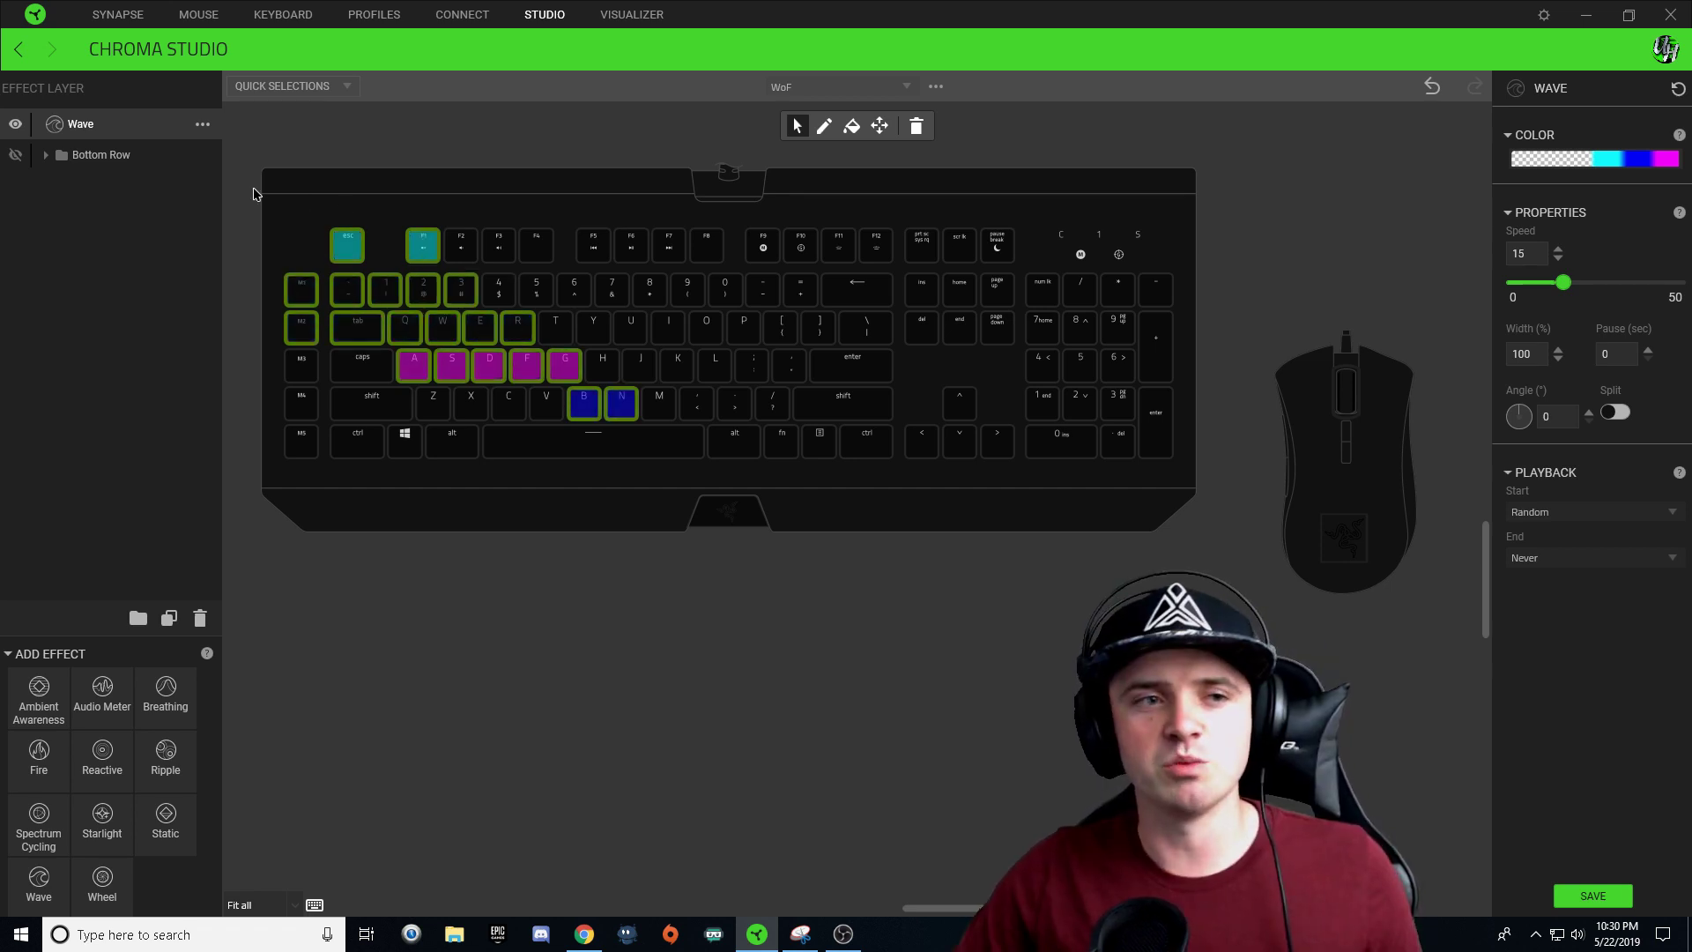
left_click(108, 124)
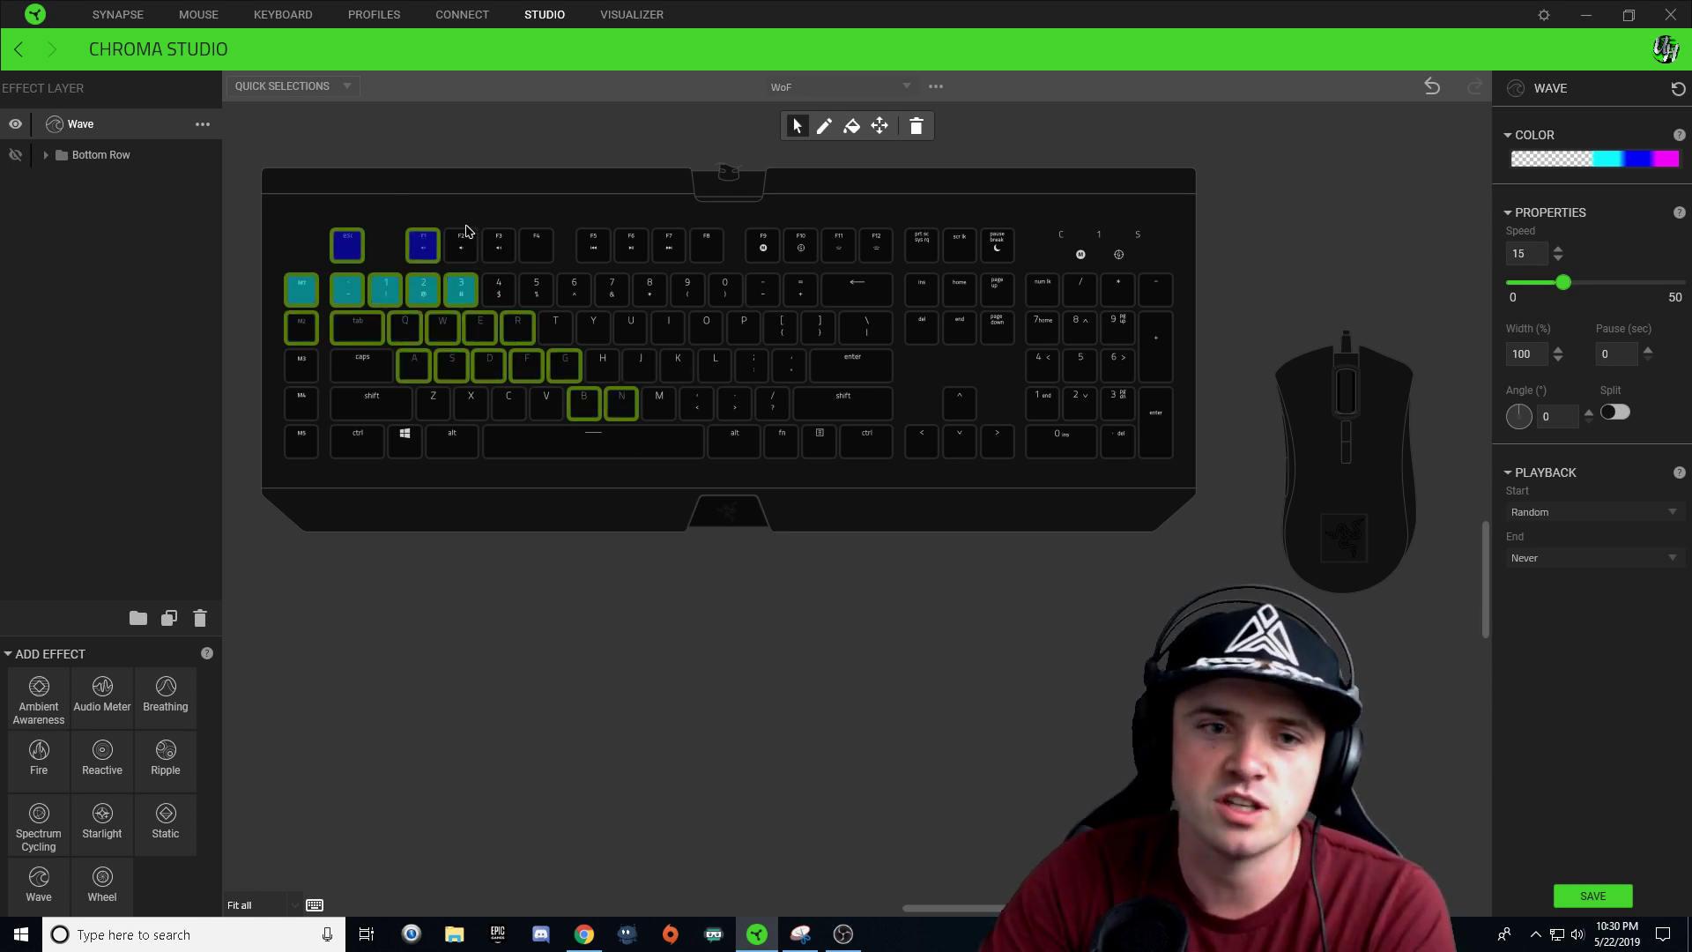
left_click(84, 123)
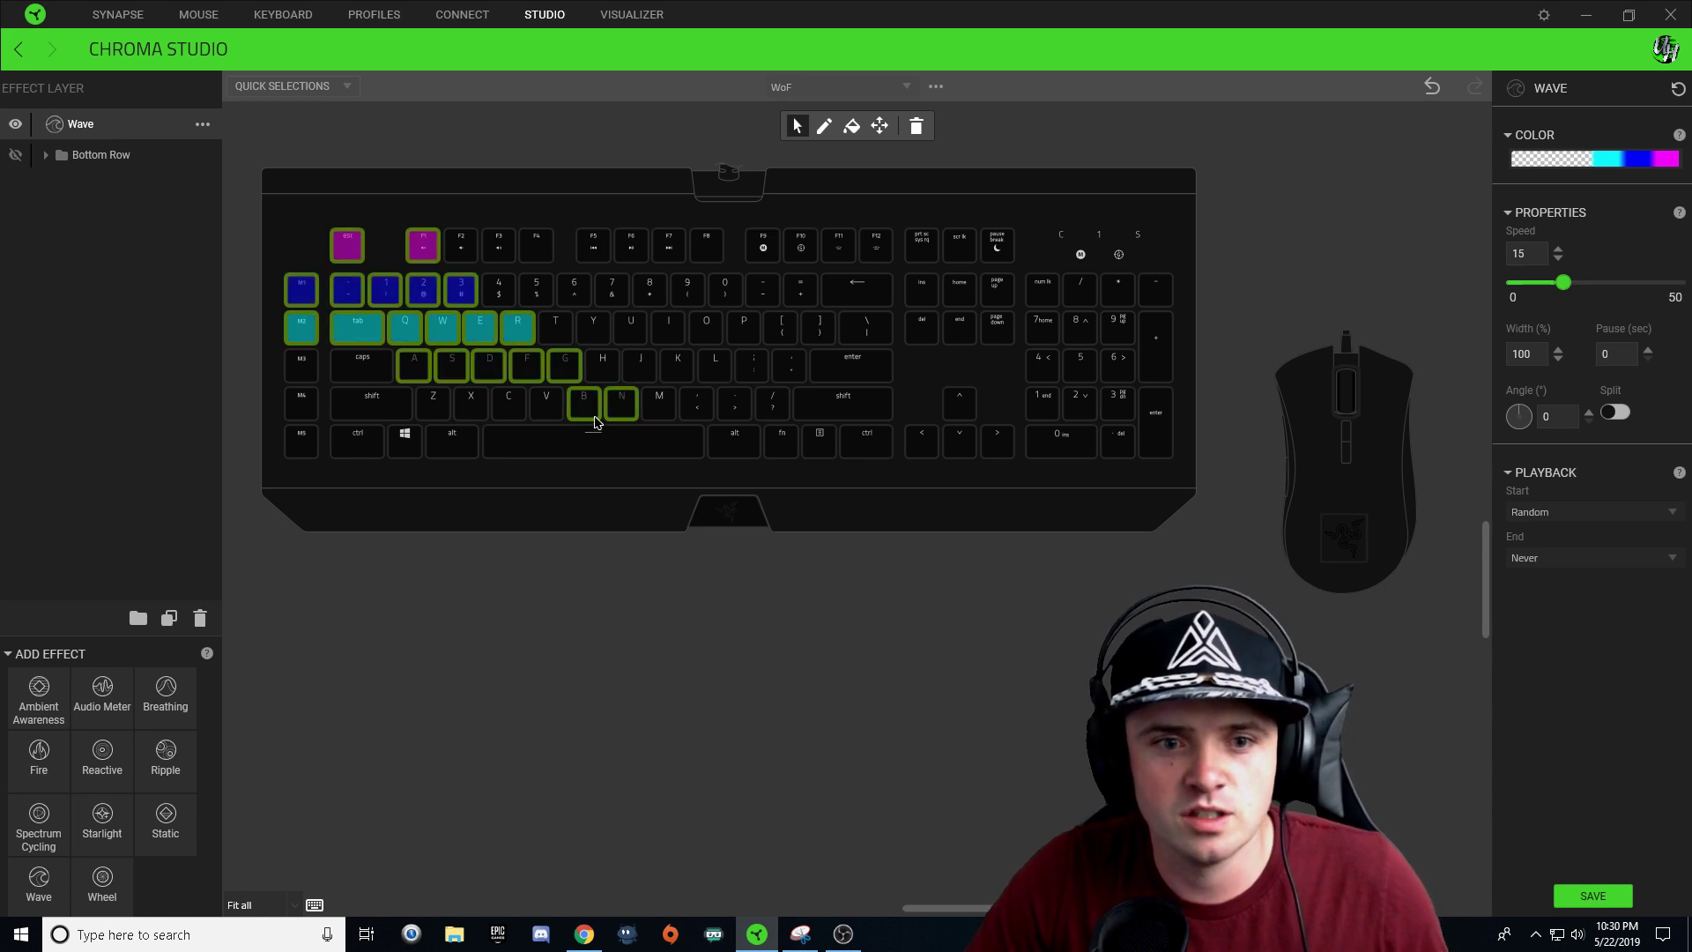
left_click(542, 380)
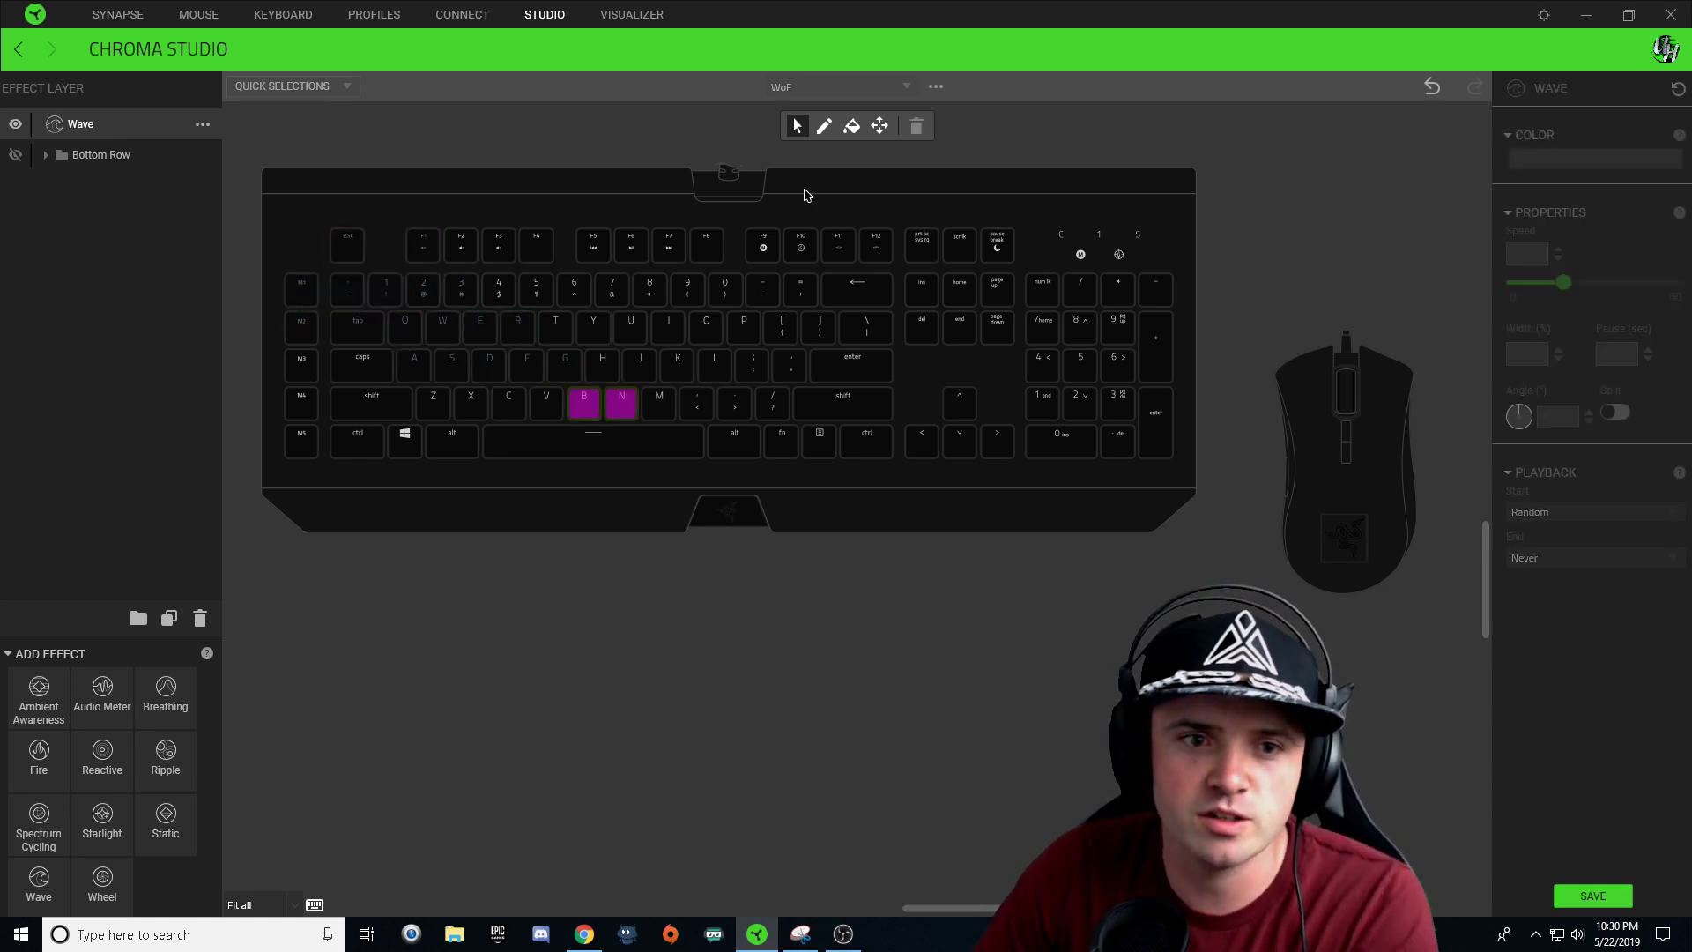
- Save the effect with the Wave layer covering only the B and N keys
left_click(1584, 892)
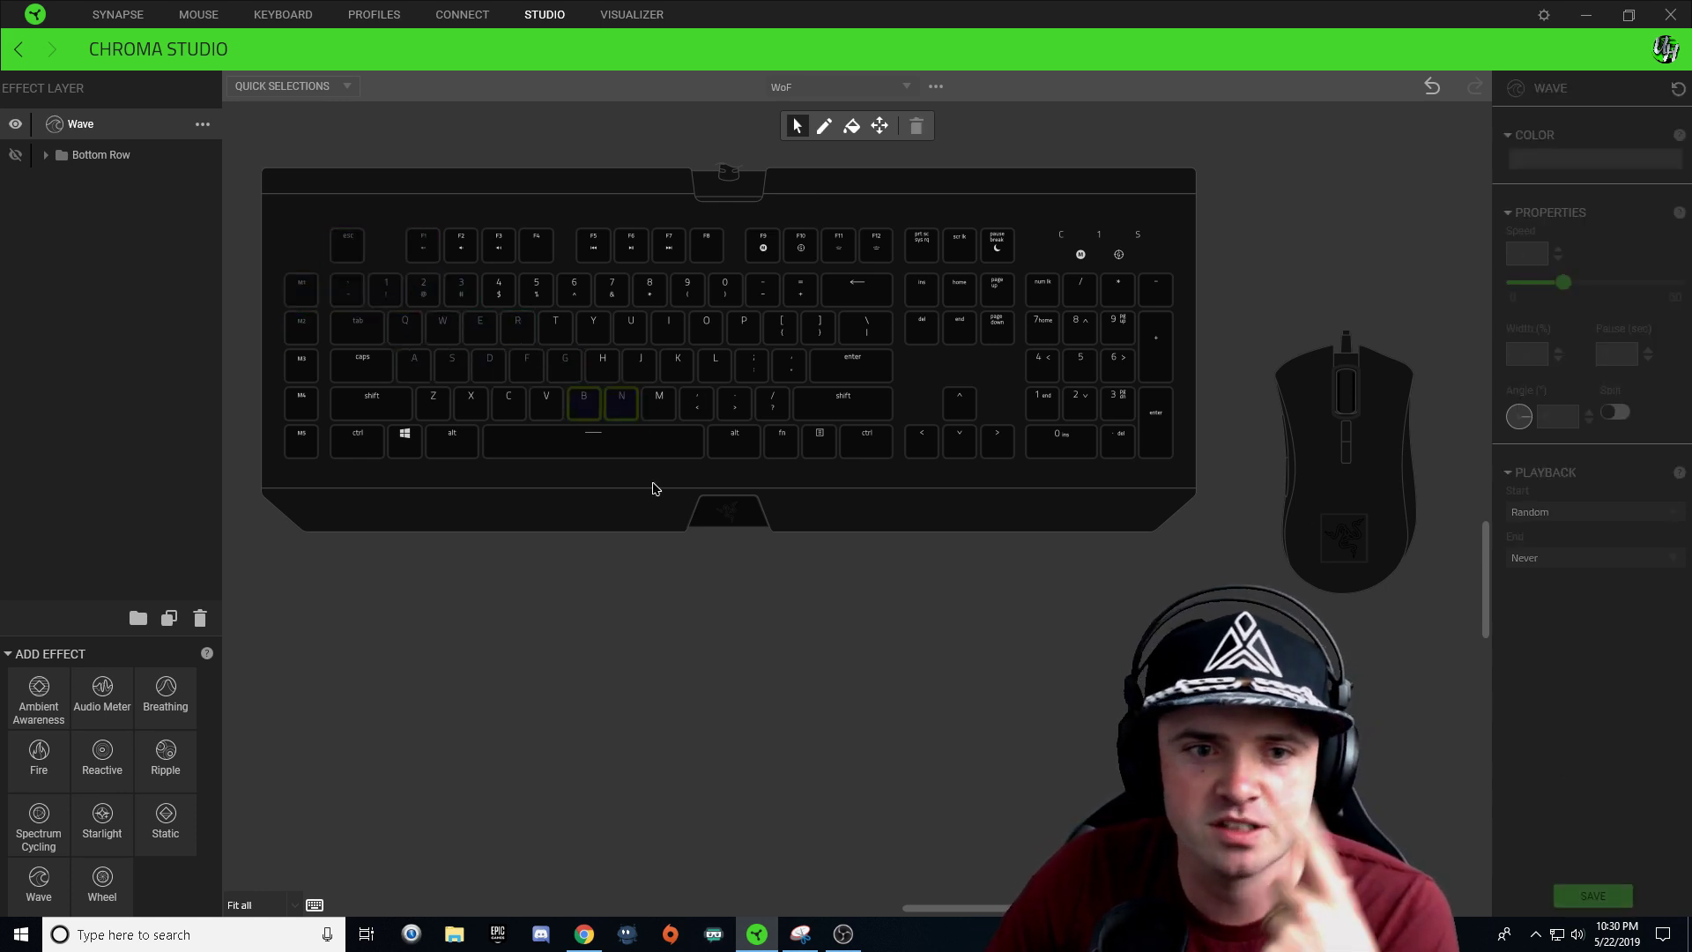
left_click(99, 126)
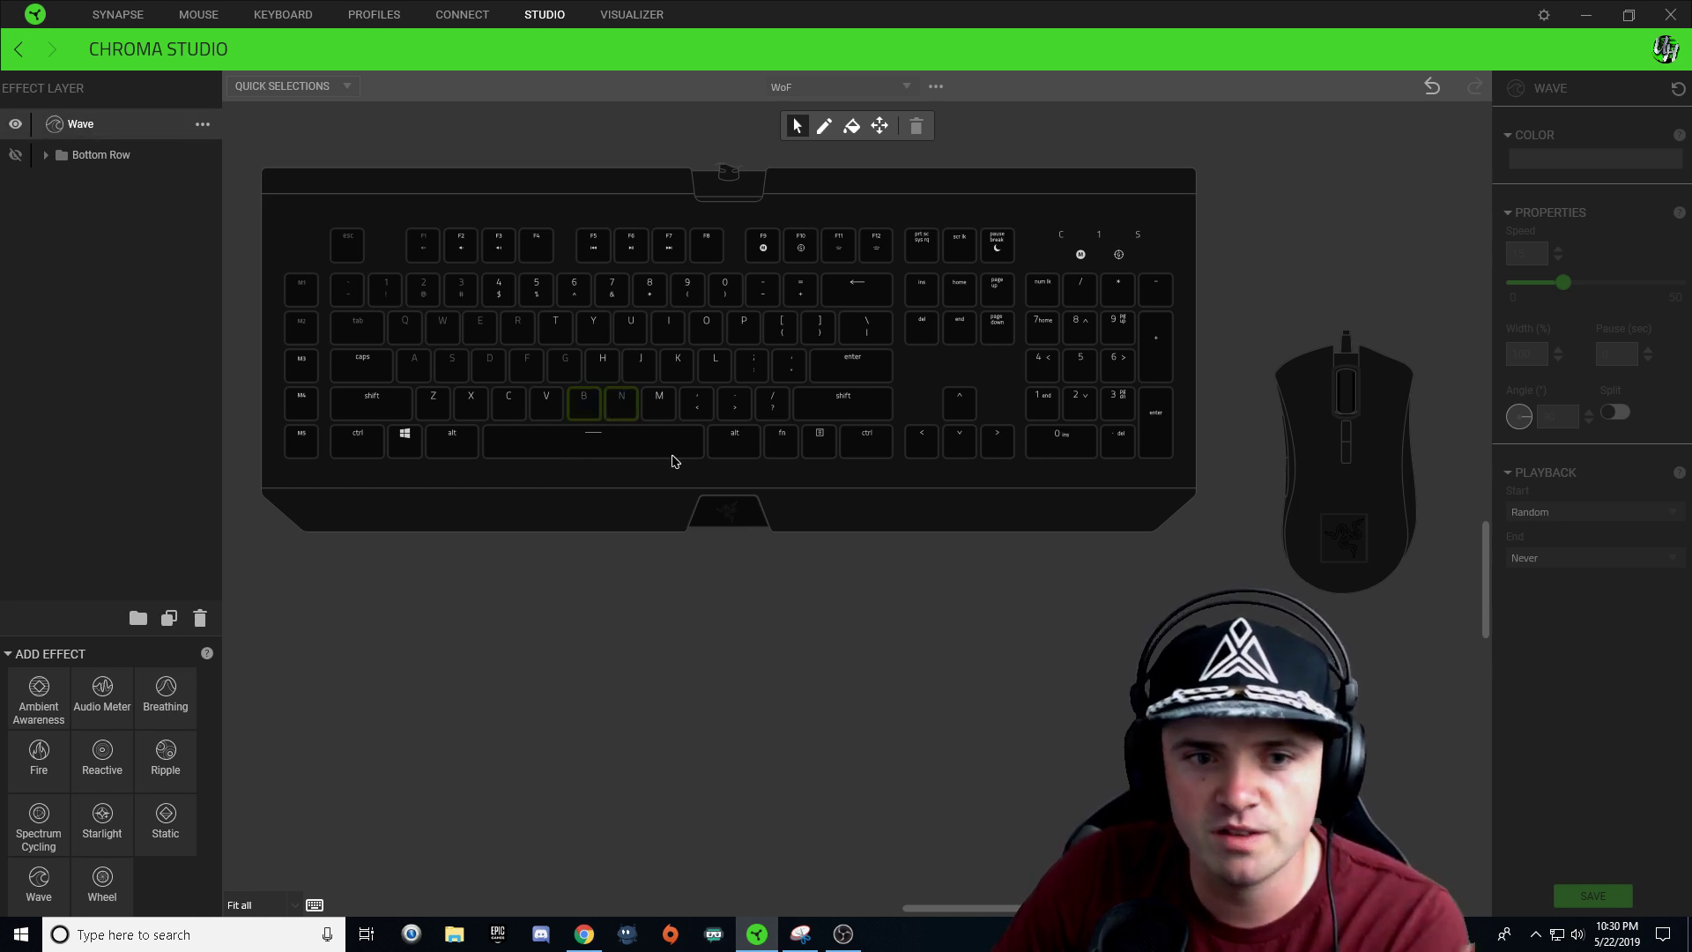
left_click(599, 417)
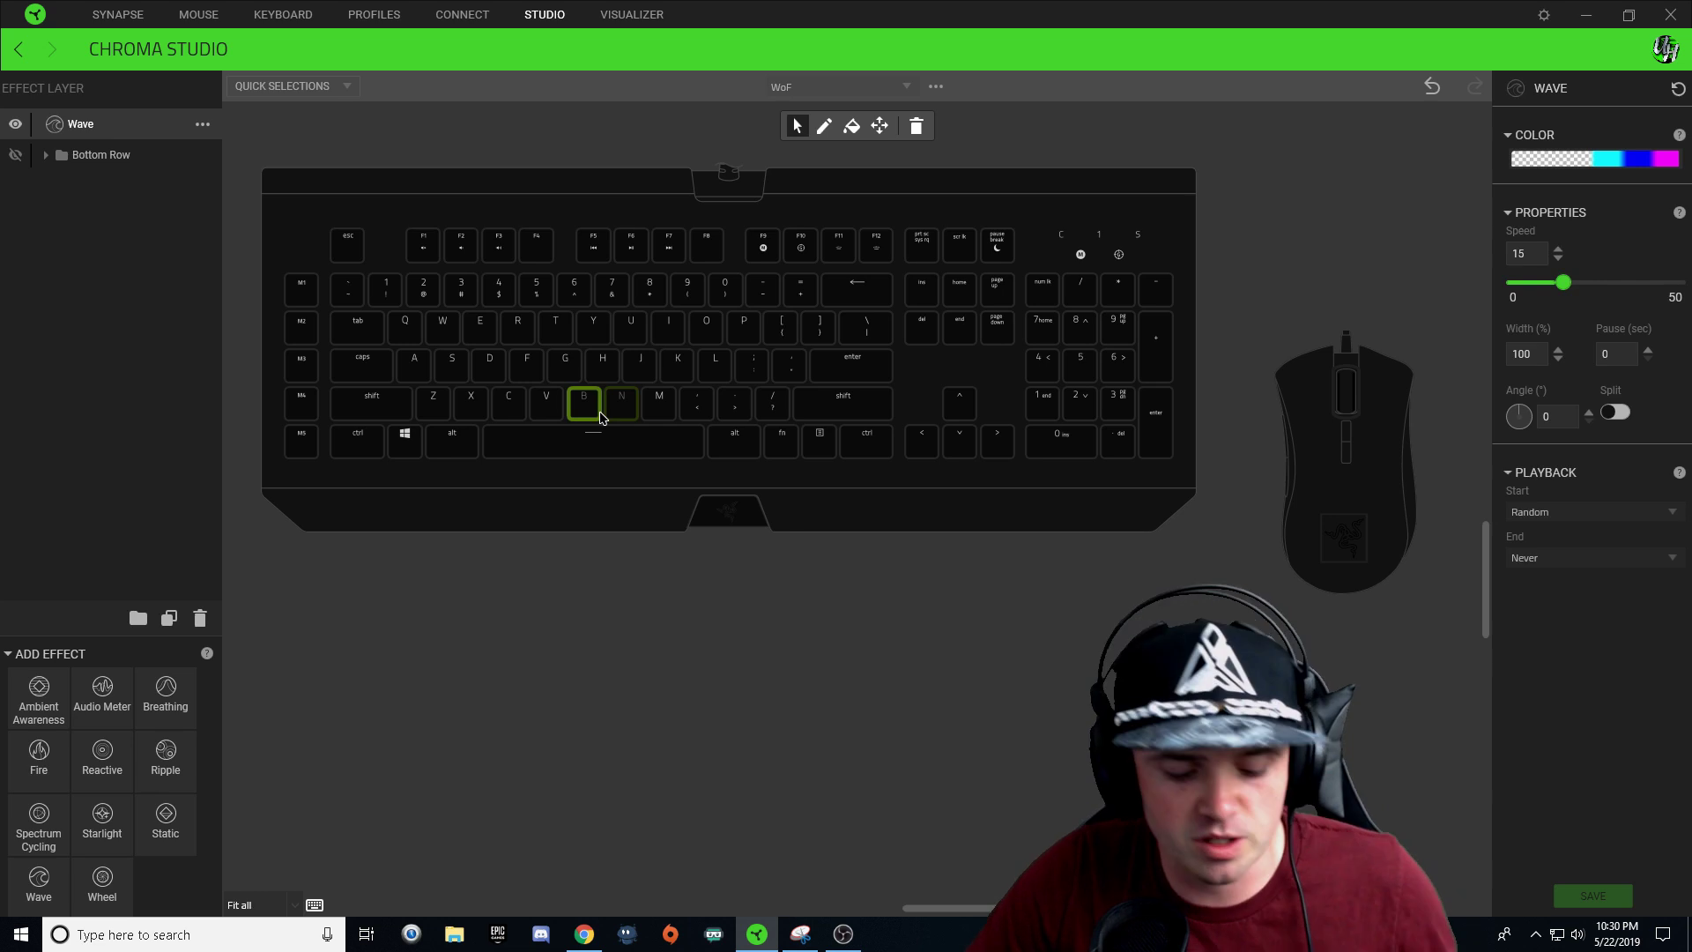
left_click(98, 132)
- Add a second Wave layer and apply it to the A, S, D, F and G keys
left_click(55, 876)
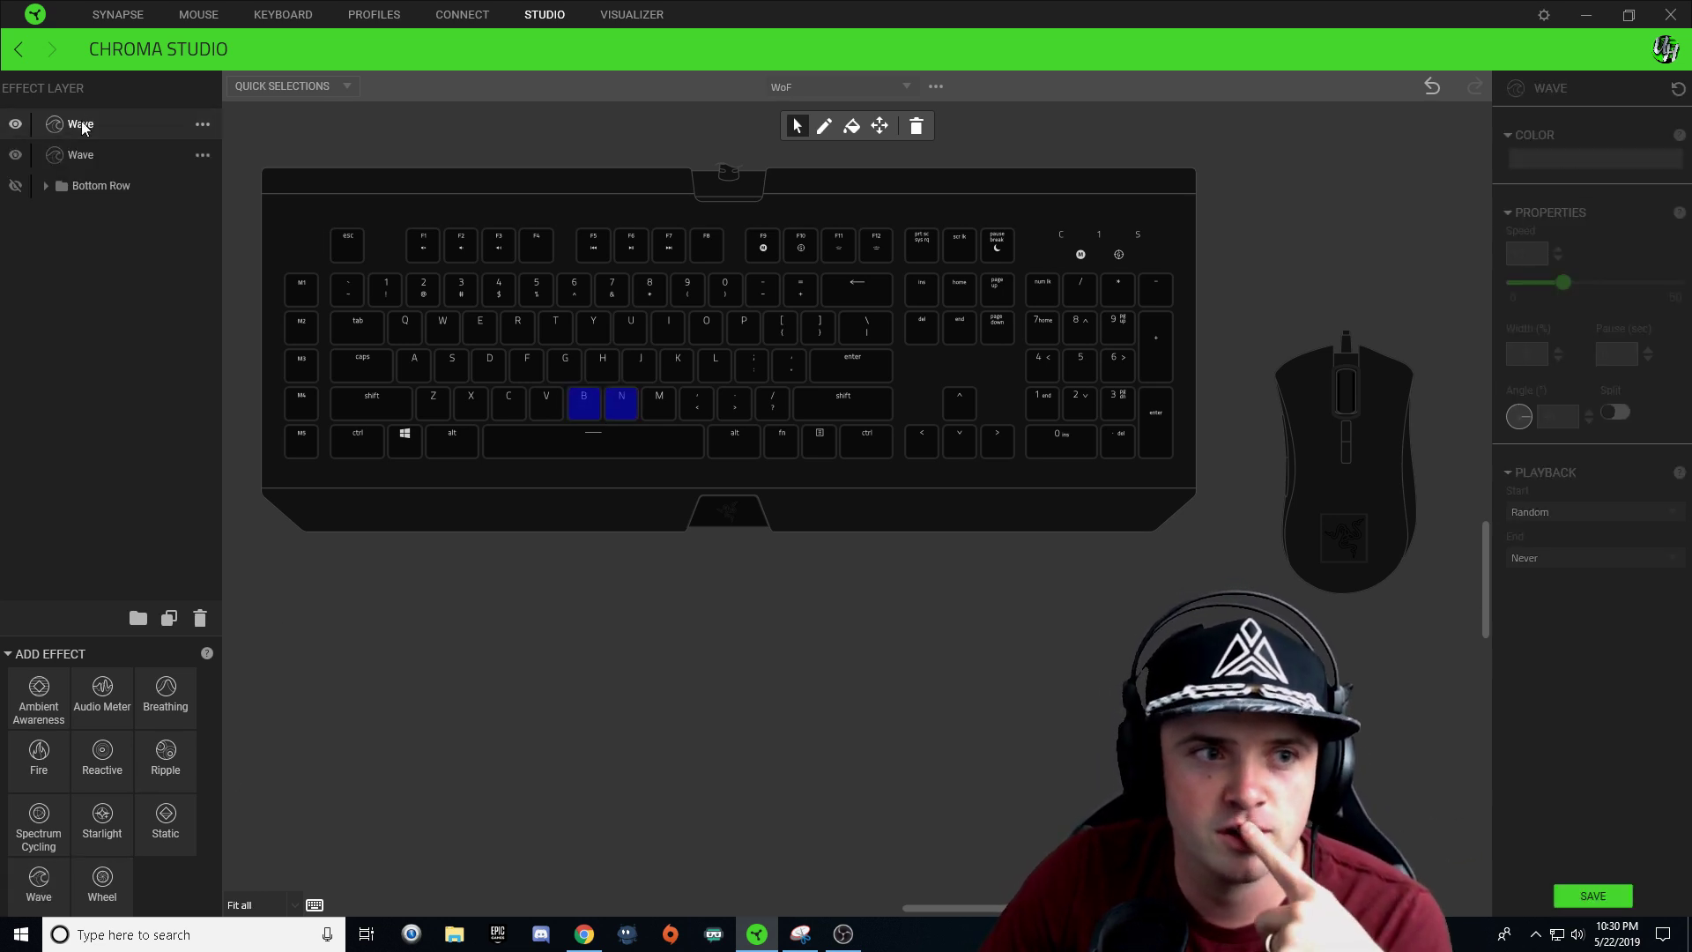
left_click(121, 125)
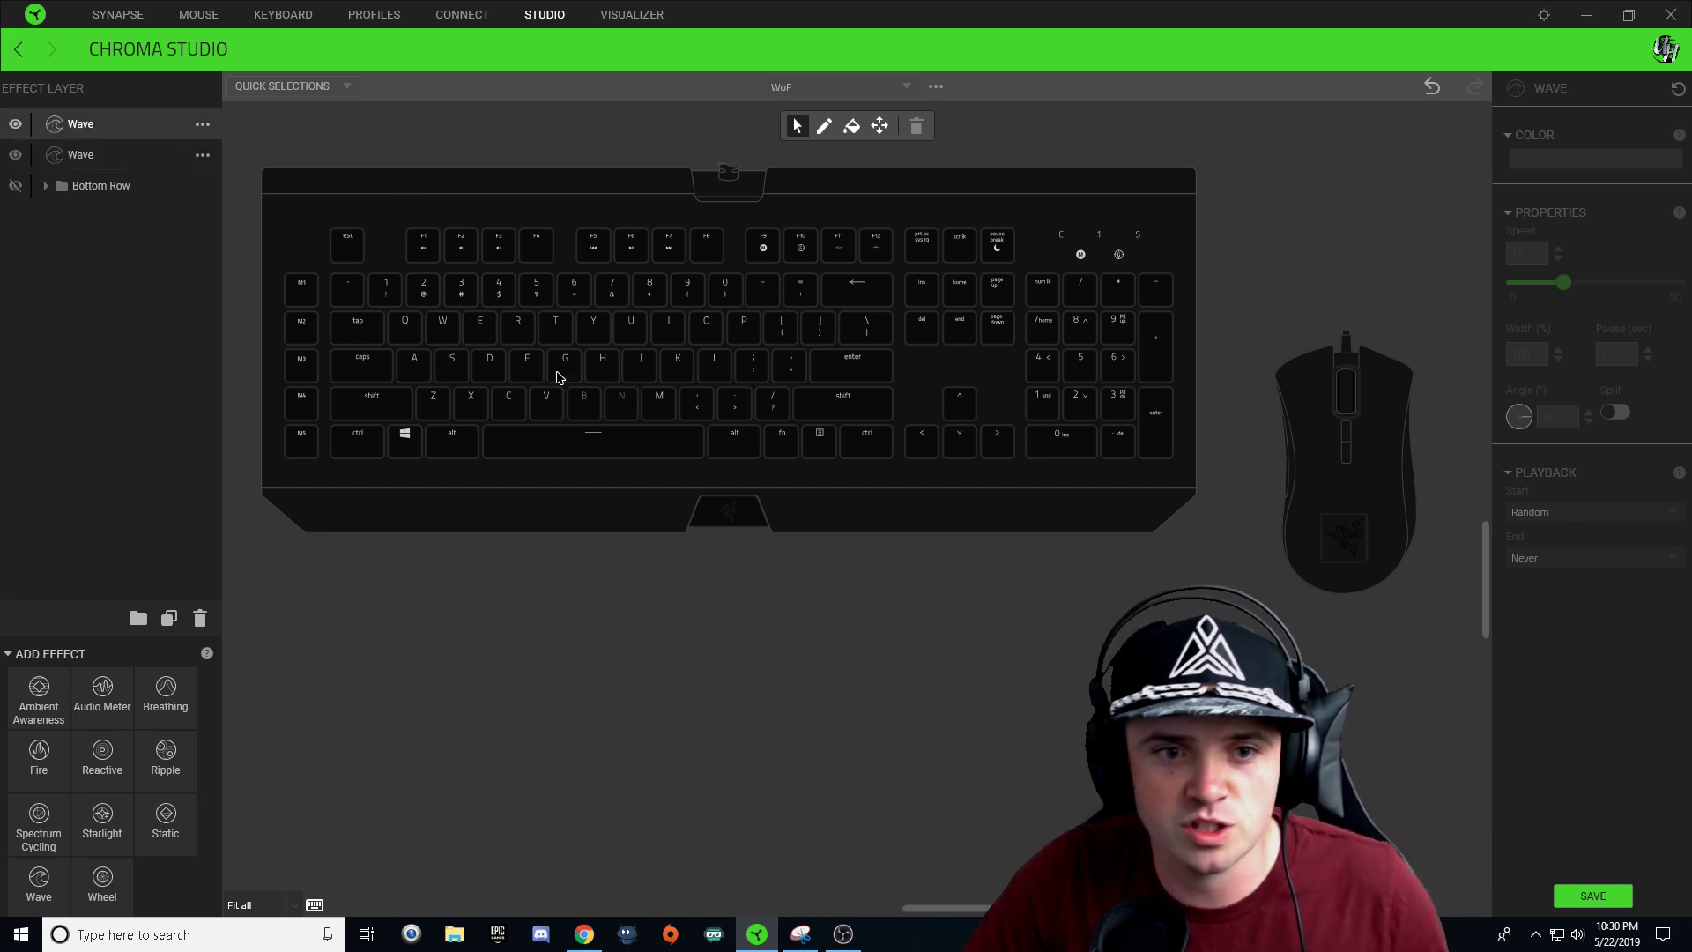
left_click_drag(575, 372, 486, 376)
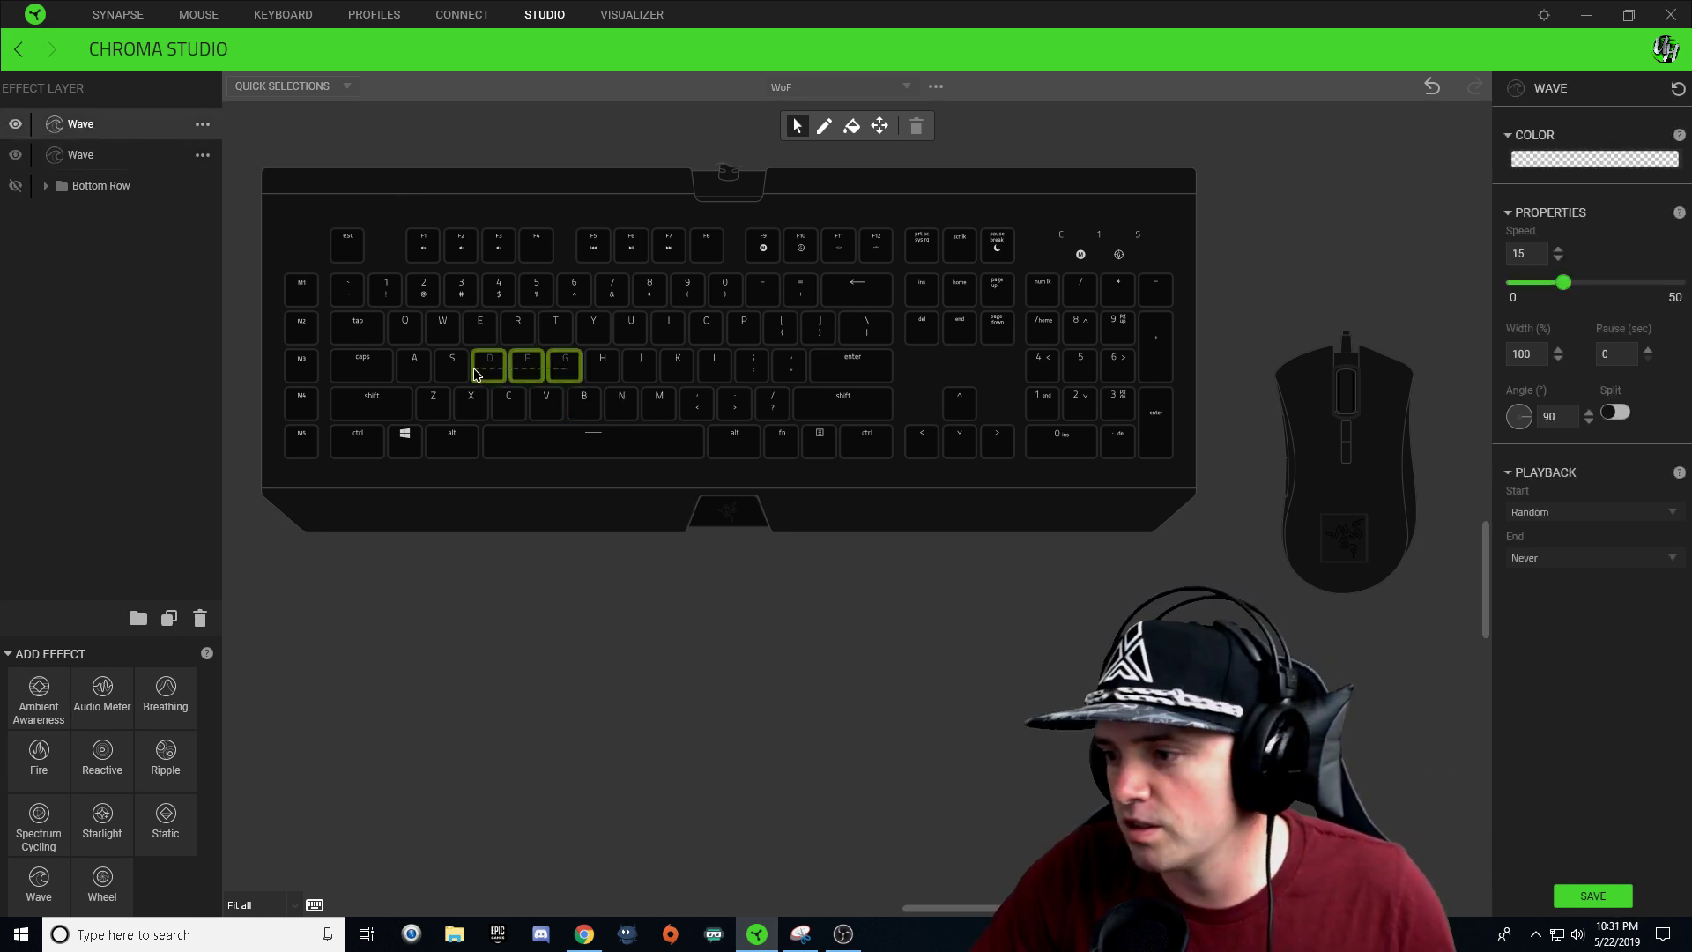
left_click_drag(475, 375, 439, 372)
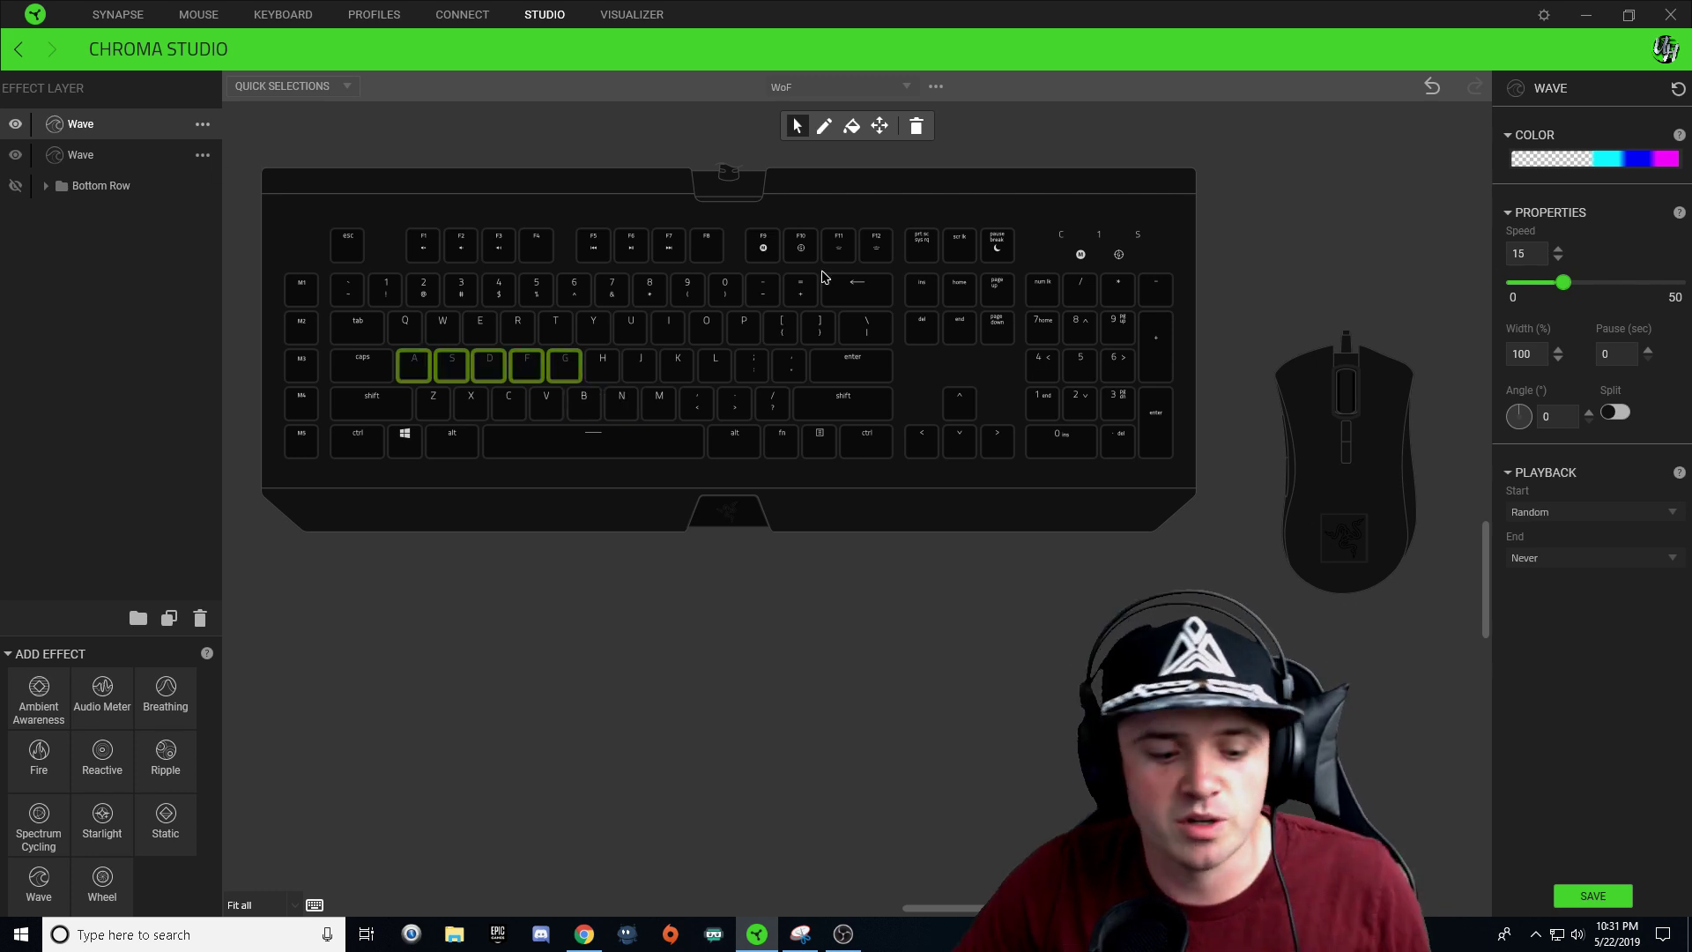
- Add one Wave layer for the M2, Tab, Q, W, E and R keys and another for M1, tilde, 1, 2 and 3
left_click(38, 880)
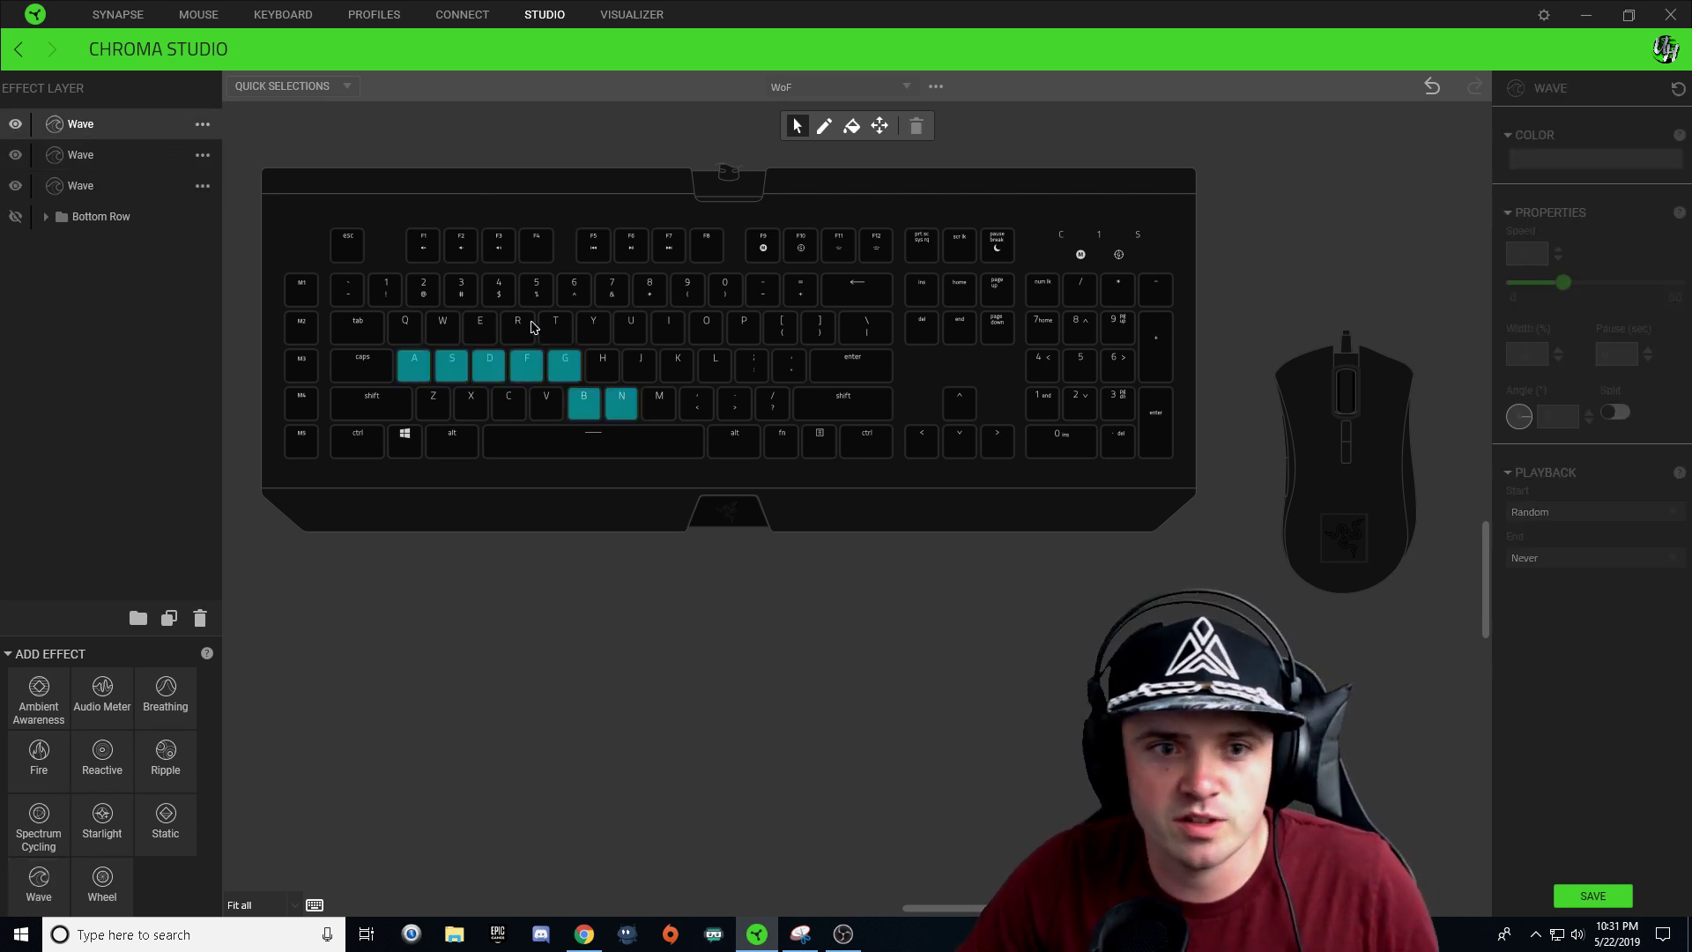
left_click_drag(535, 327, 308, 328)
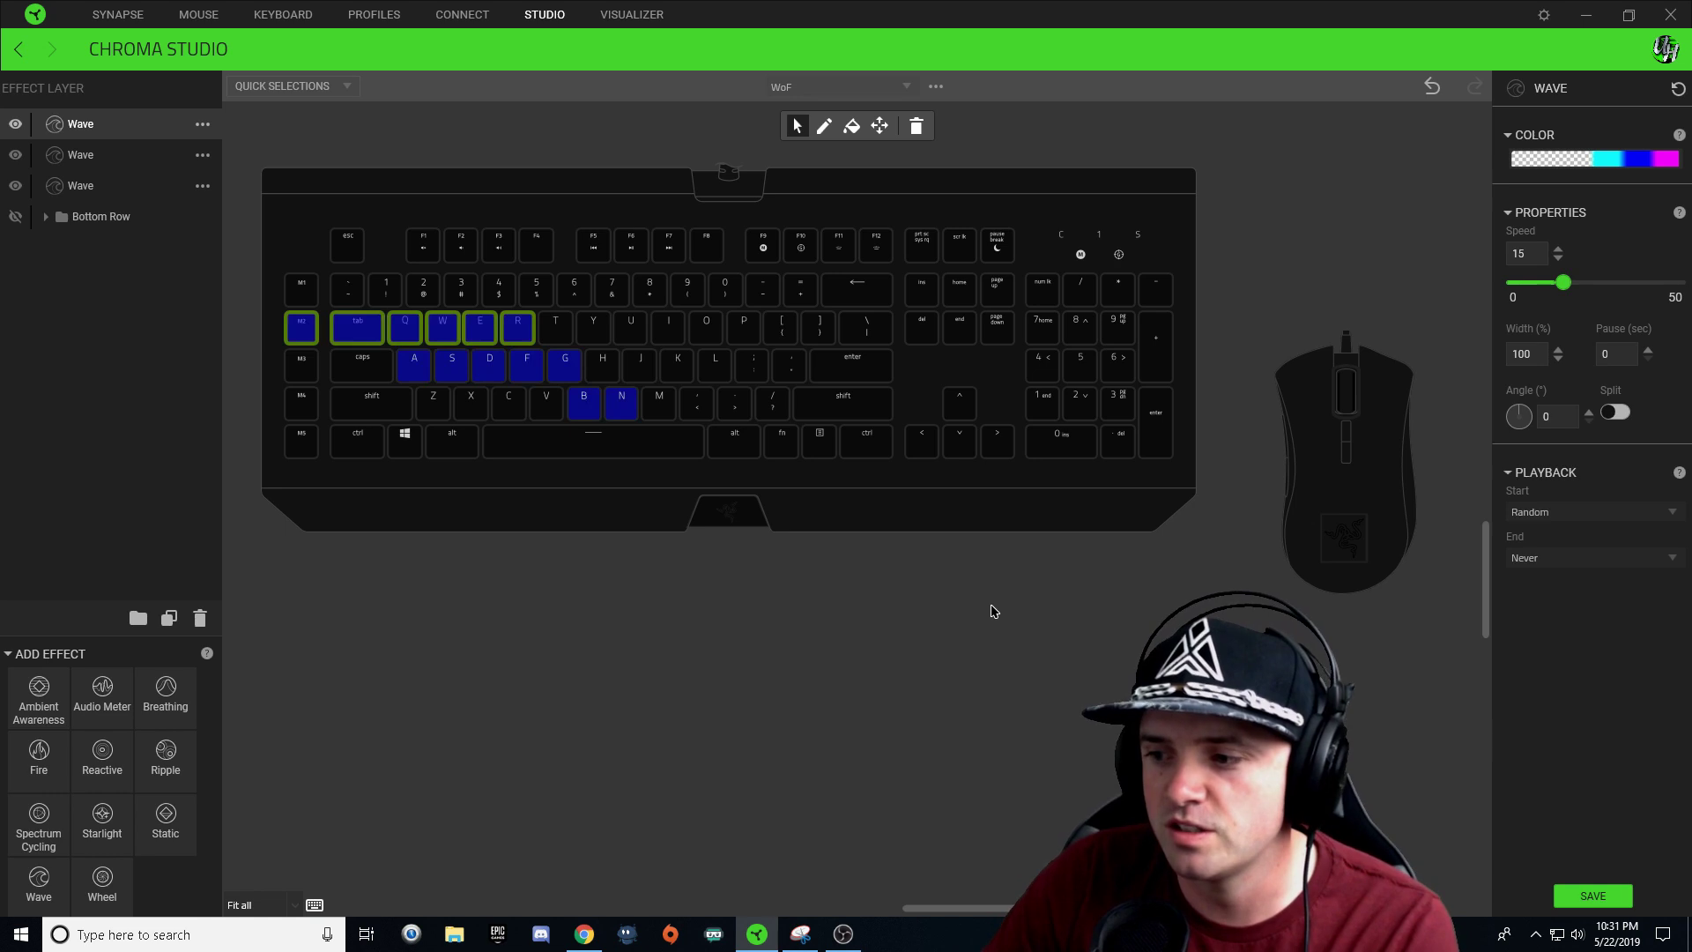
left_click(39, 881)
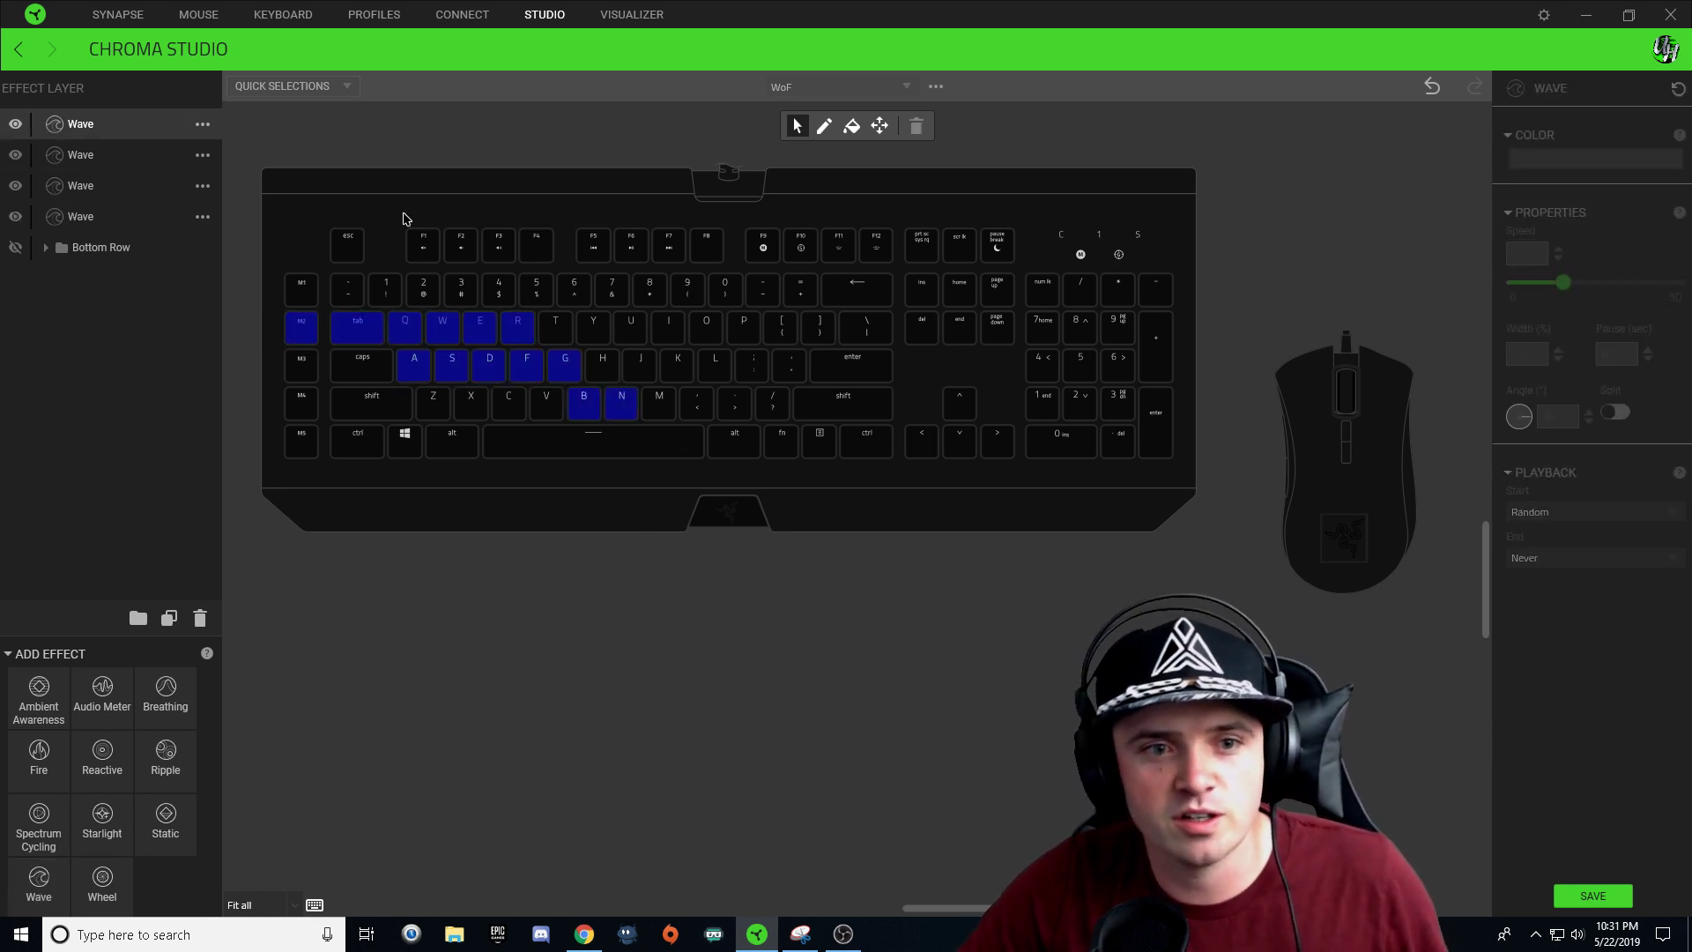
left_click_drag(513, 280, 262, 290)
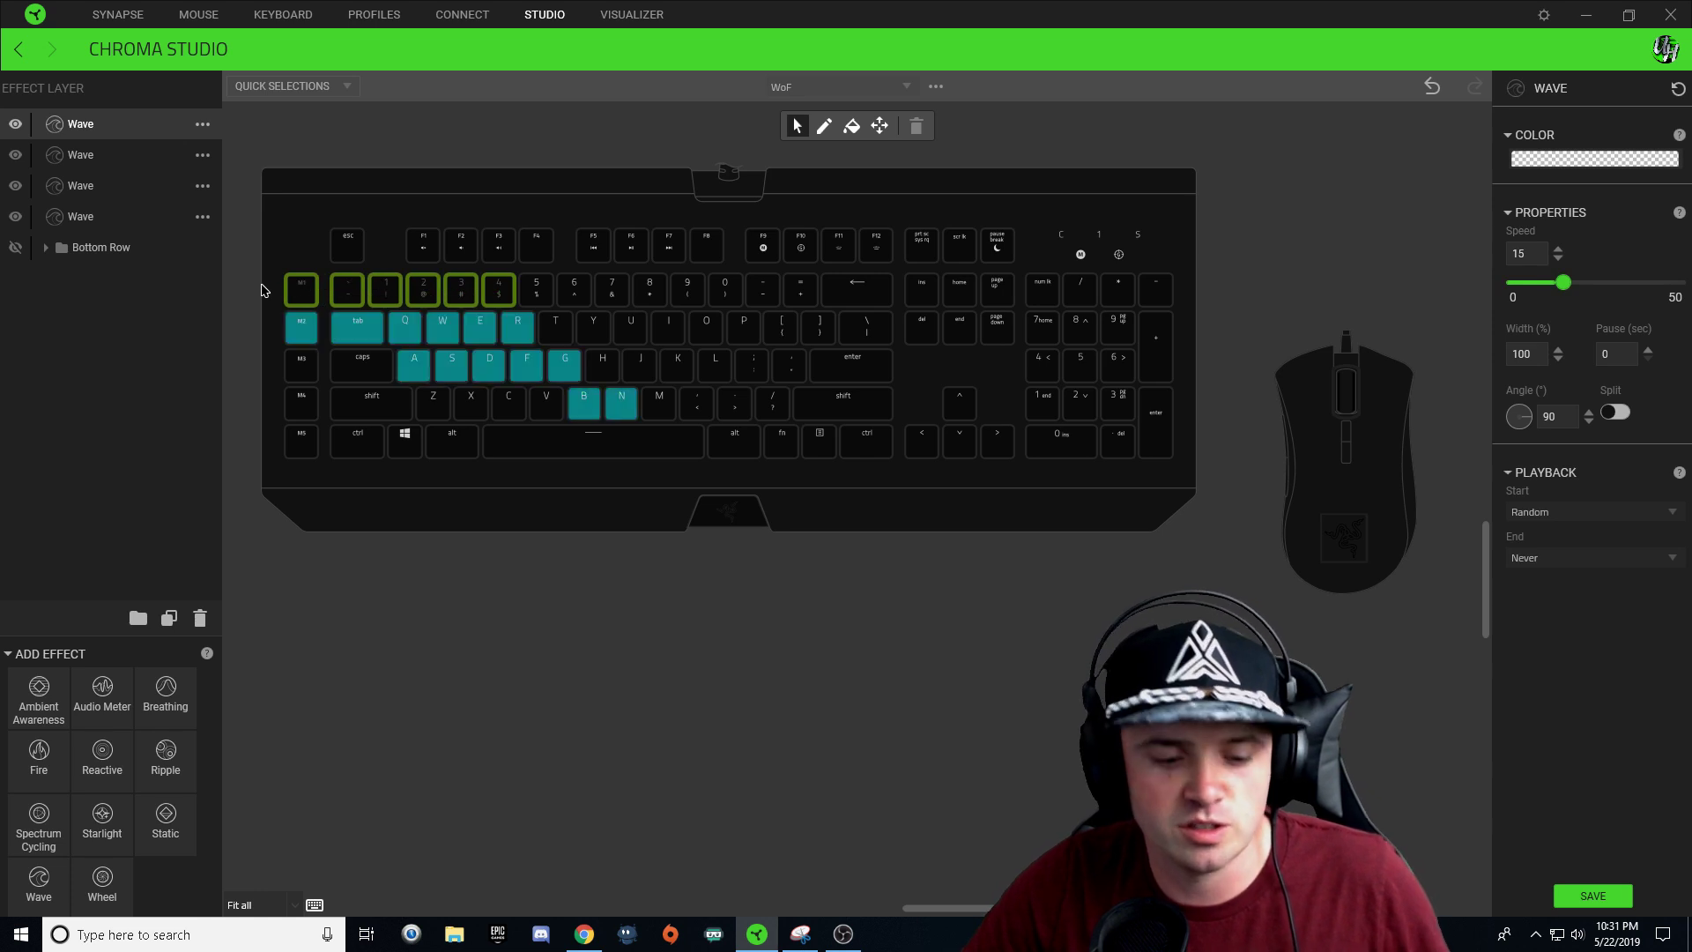
left_click(498, 291, "ctrl")
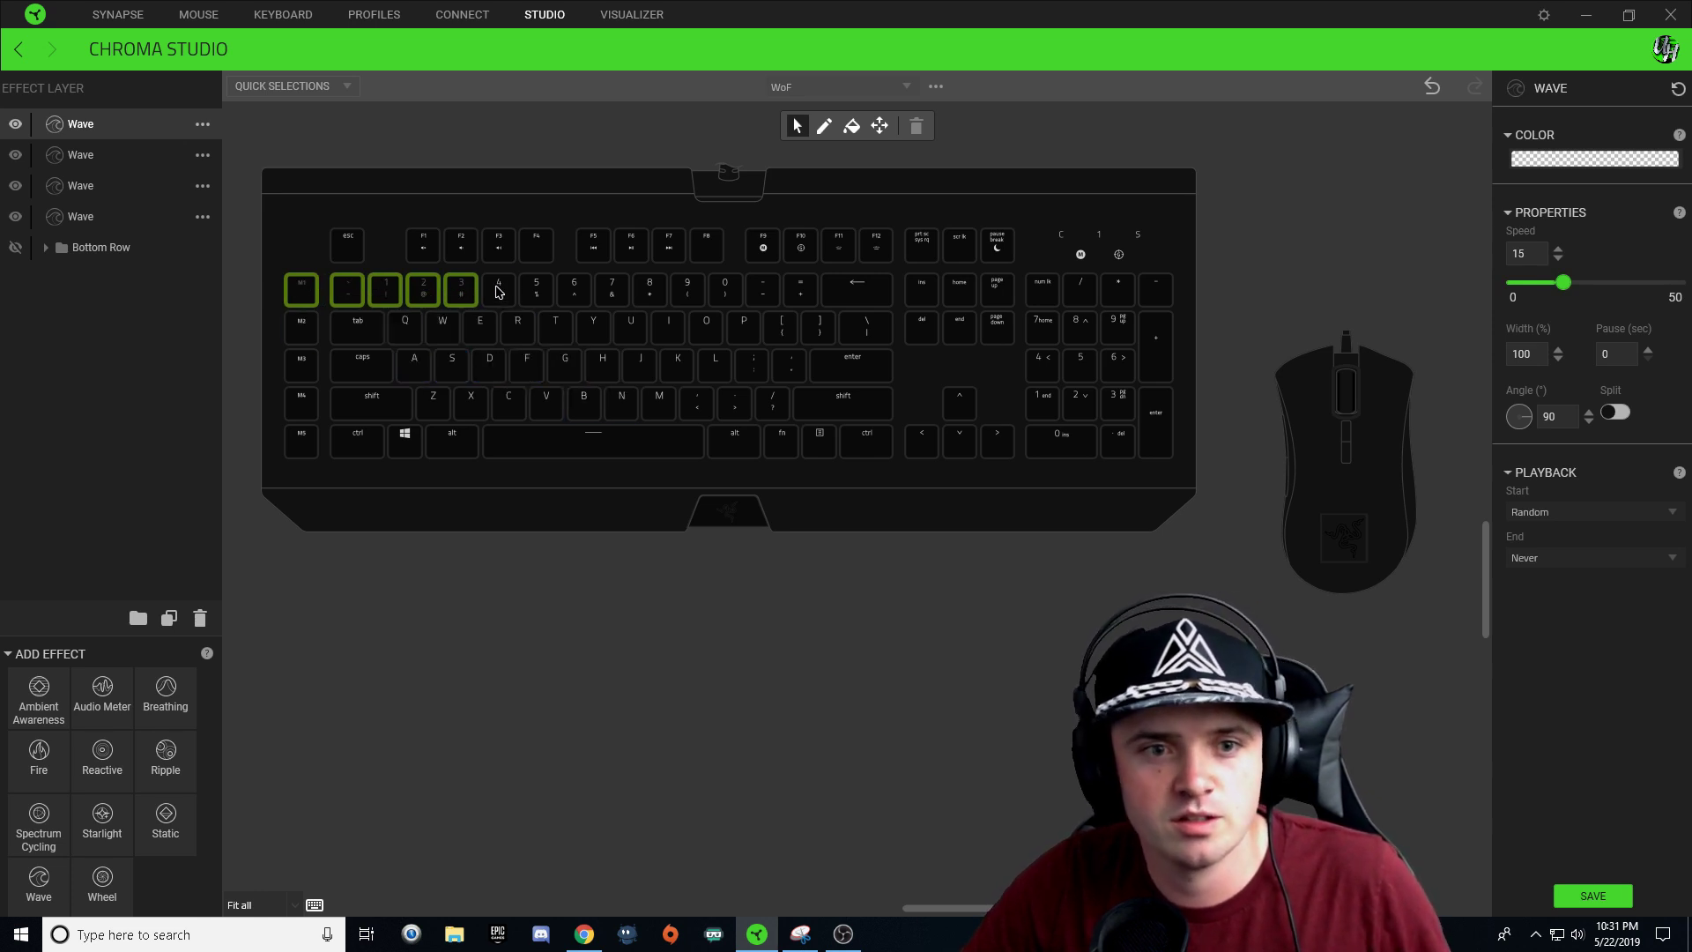
- Add a fifth Wave layer and apply it to the Esc and F1 keys
left_click(965, 725)
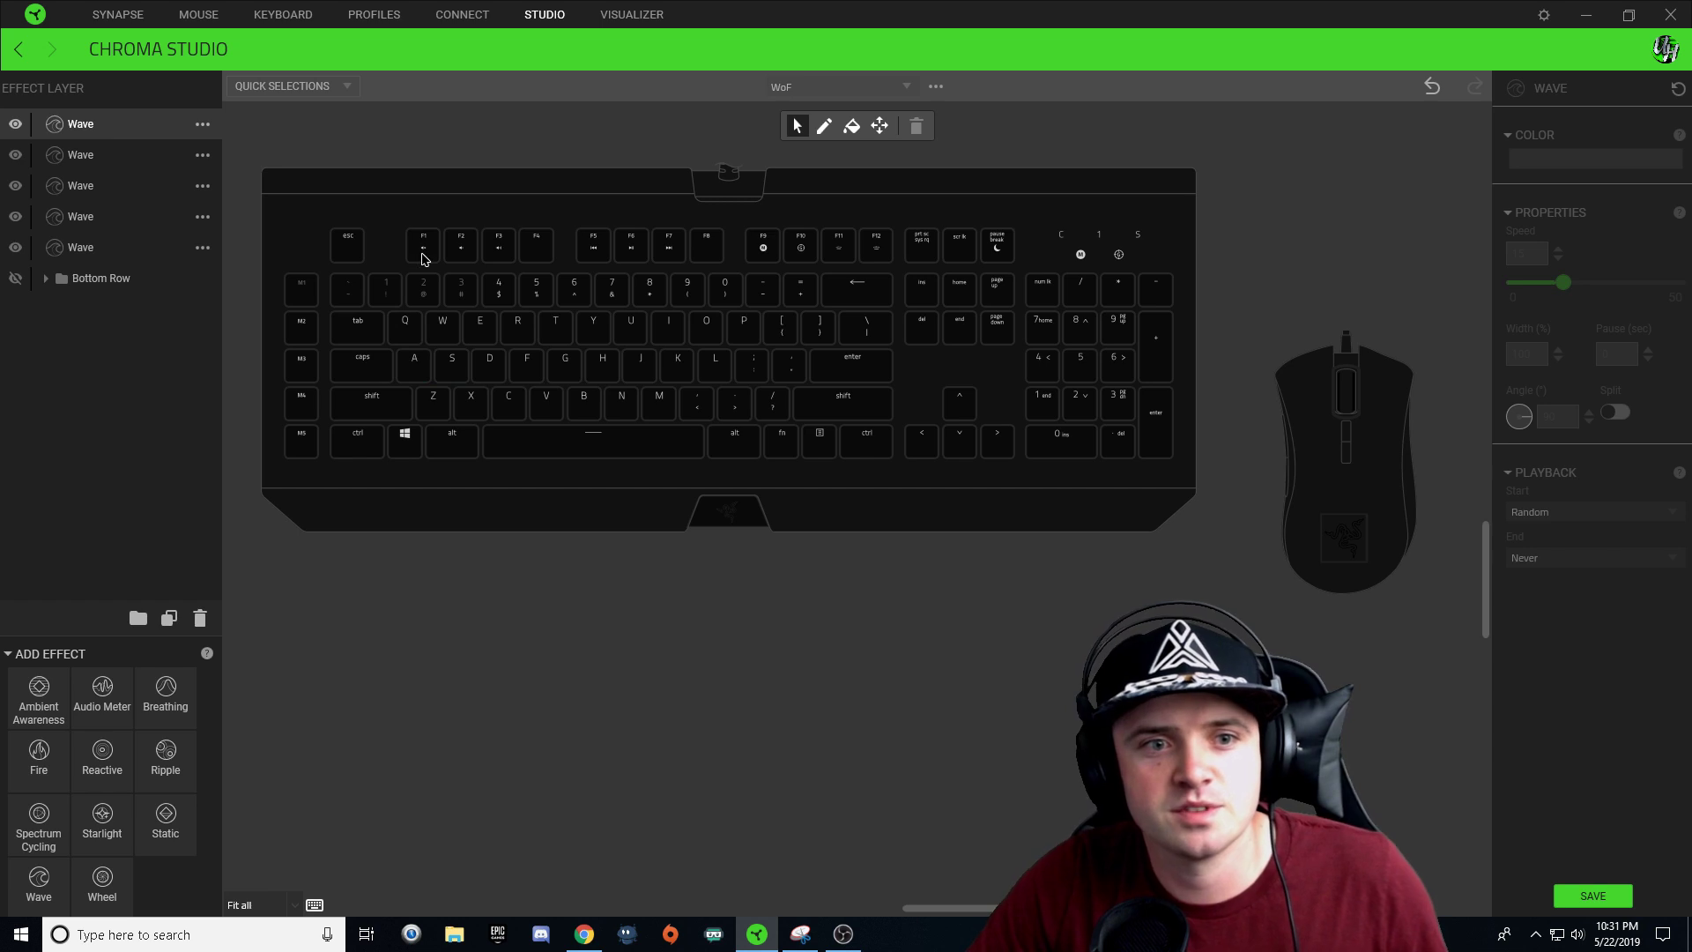
left_click_drag(423, 258, 320, 245)
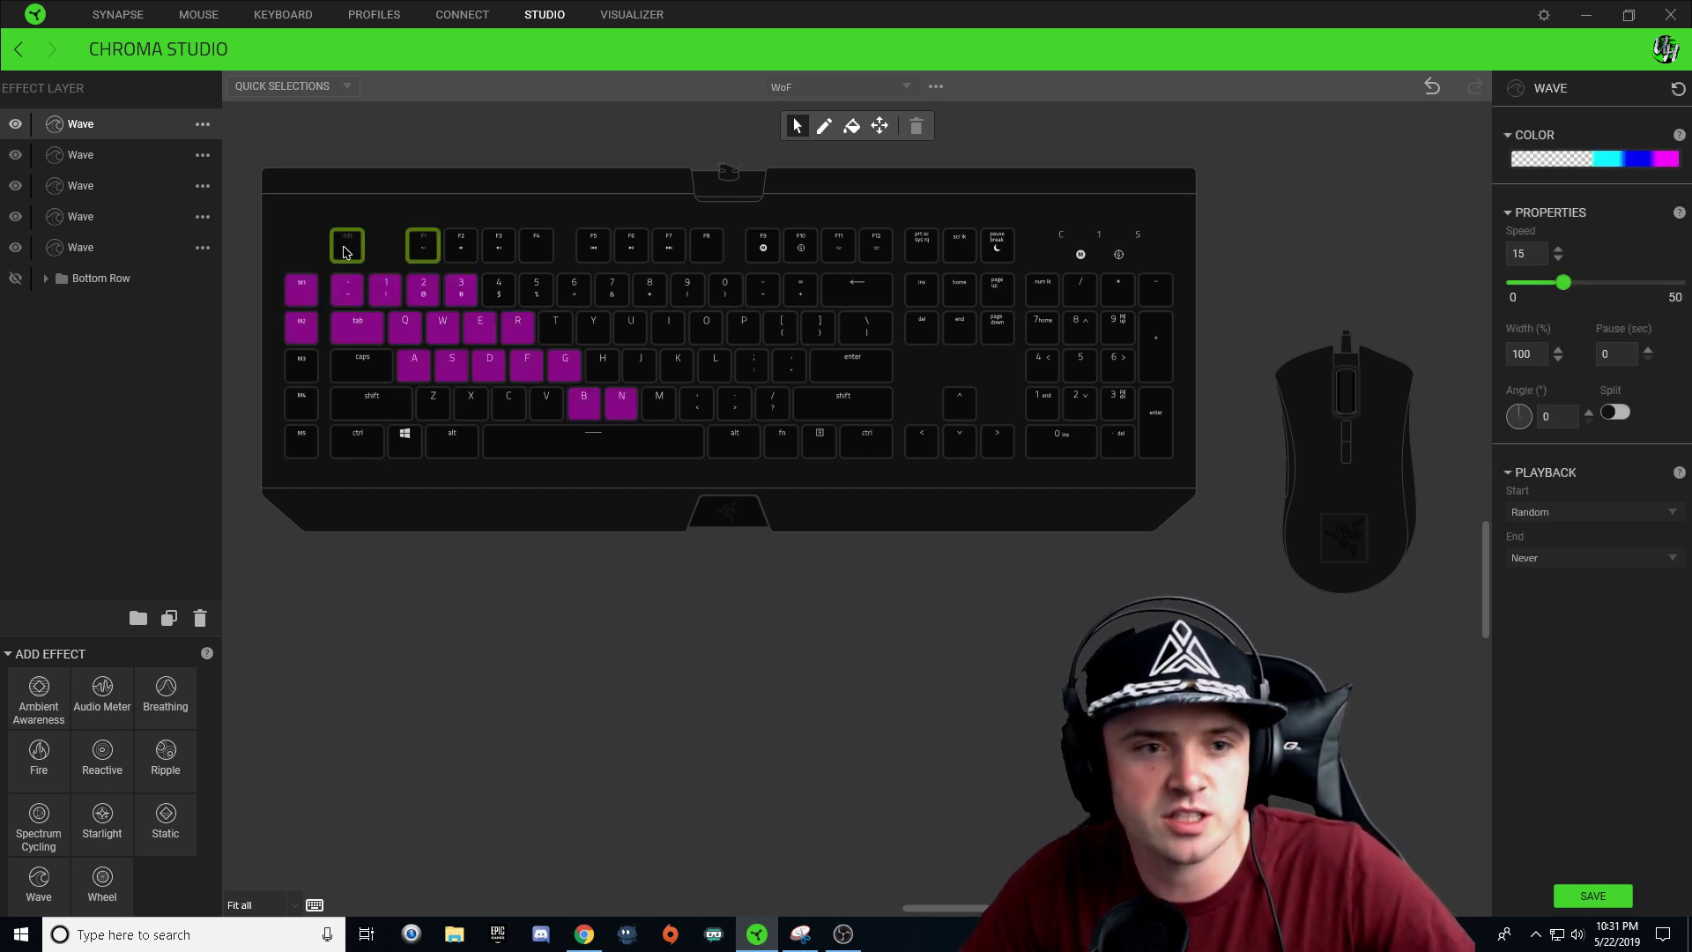
left_click(911, 216)
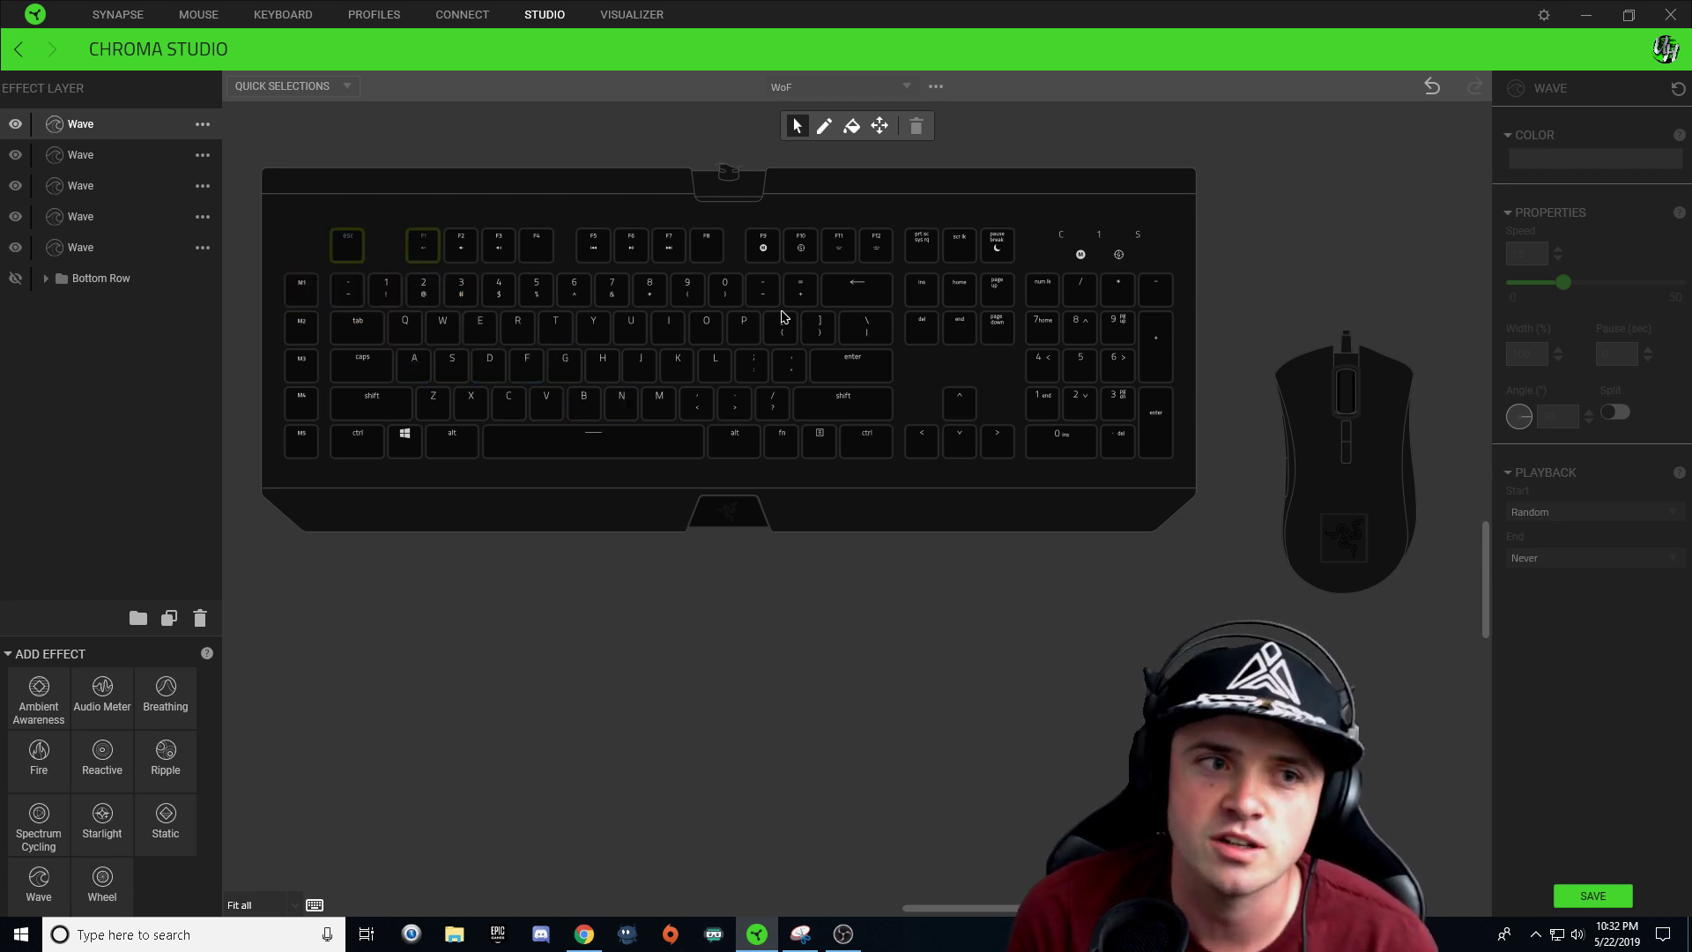
- Check Wave1a in the Bottom Row group and duplicate the lowest ungrouped Wave layer
left_click(81, 279)
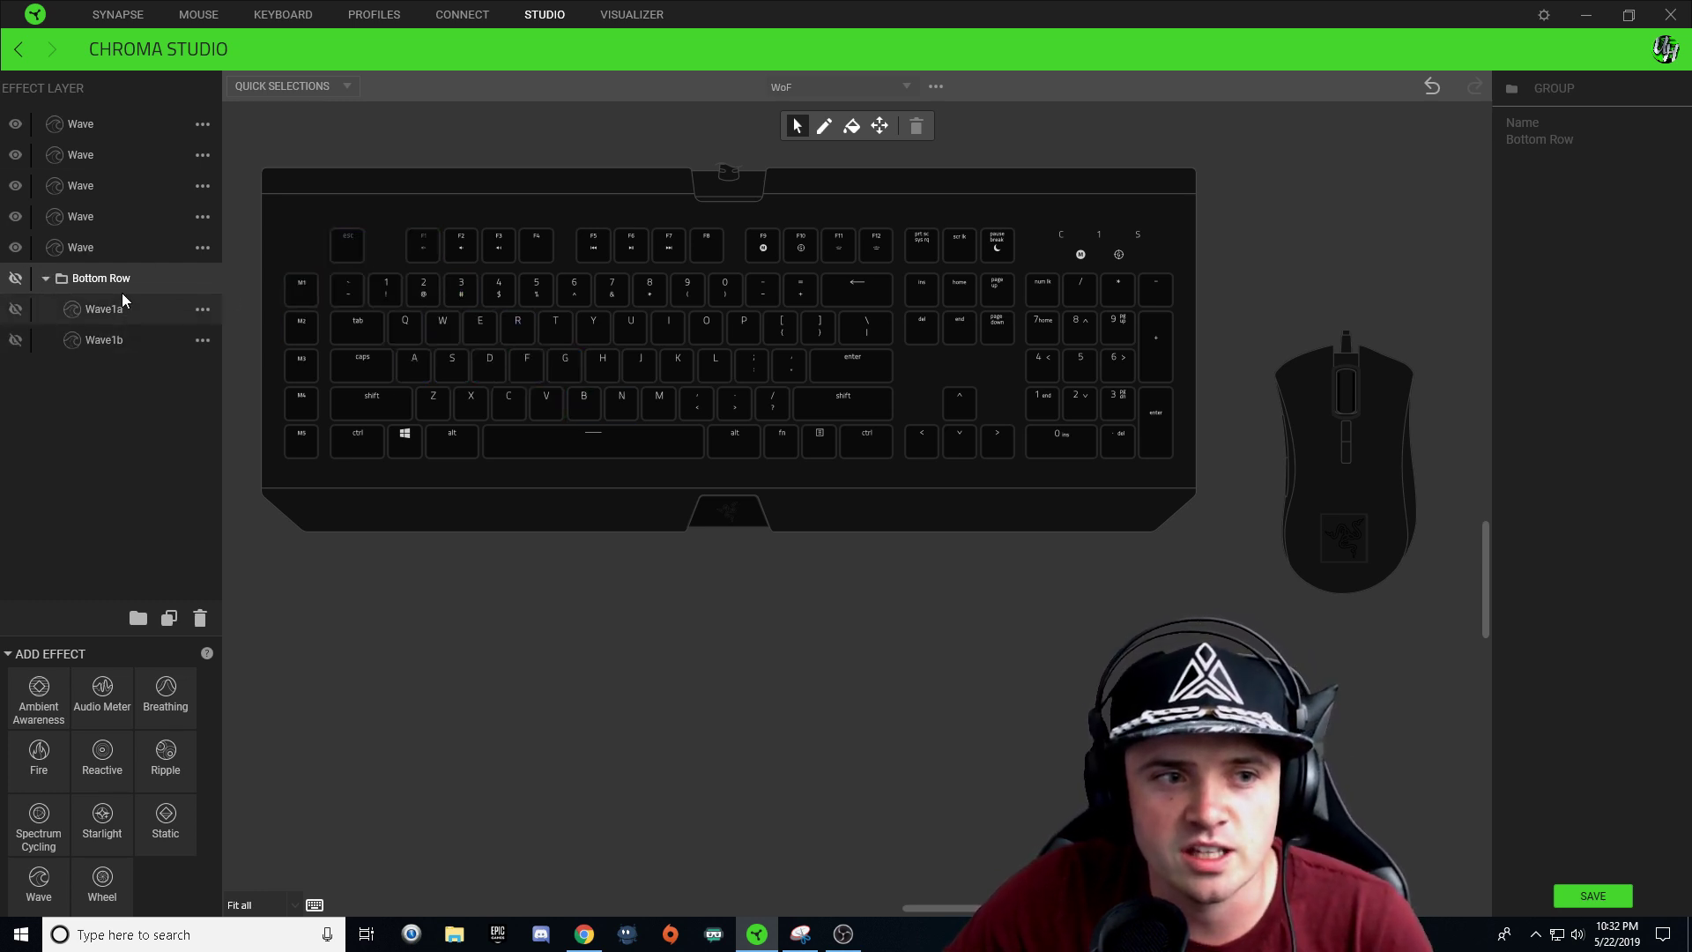
left_click(123, 317)
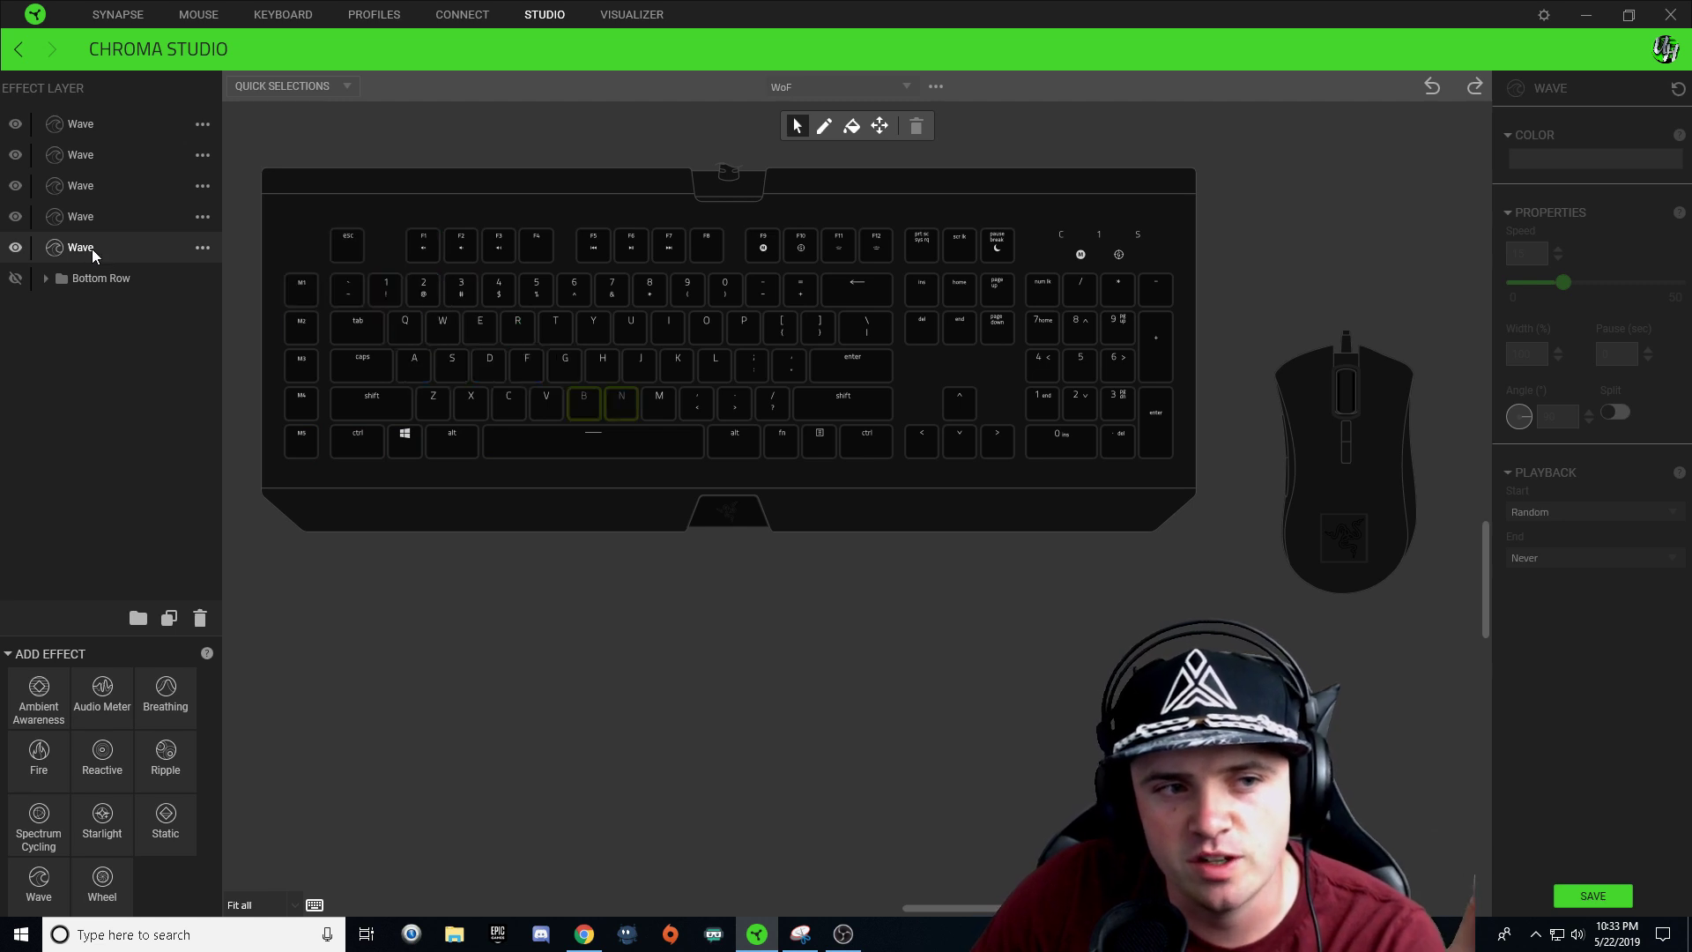
right_click(91, 248)
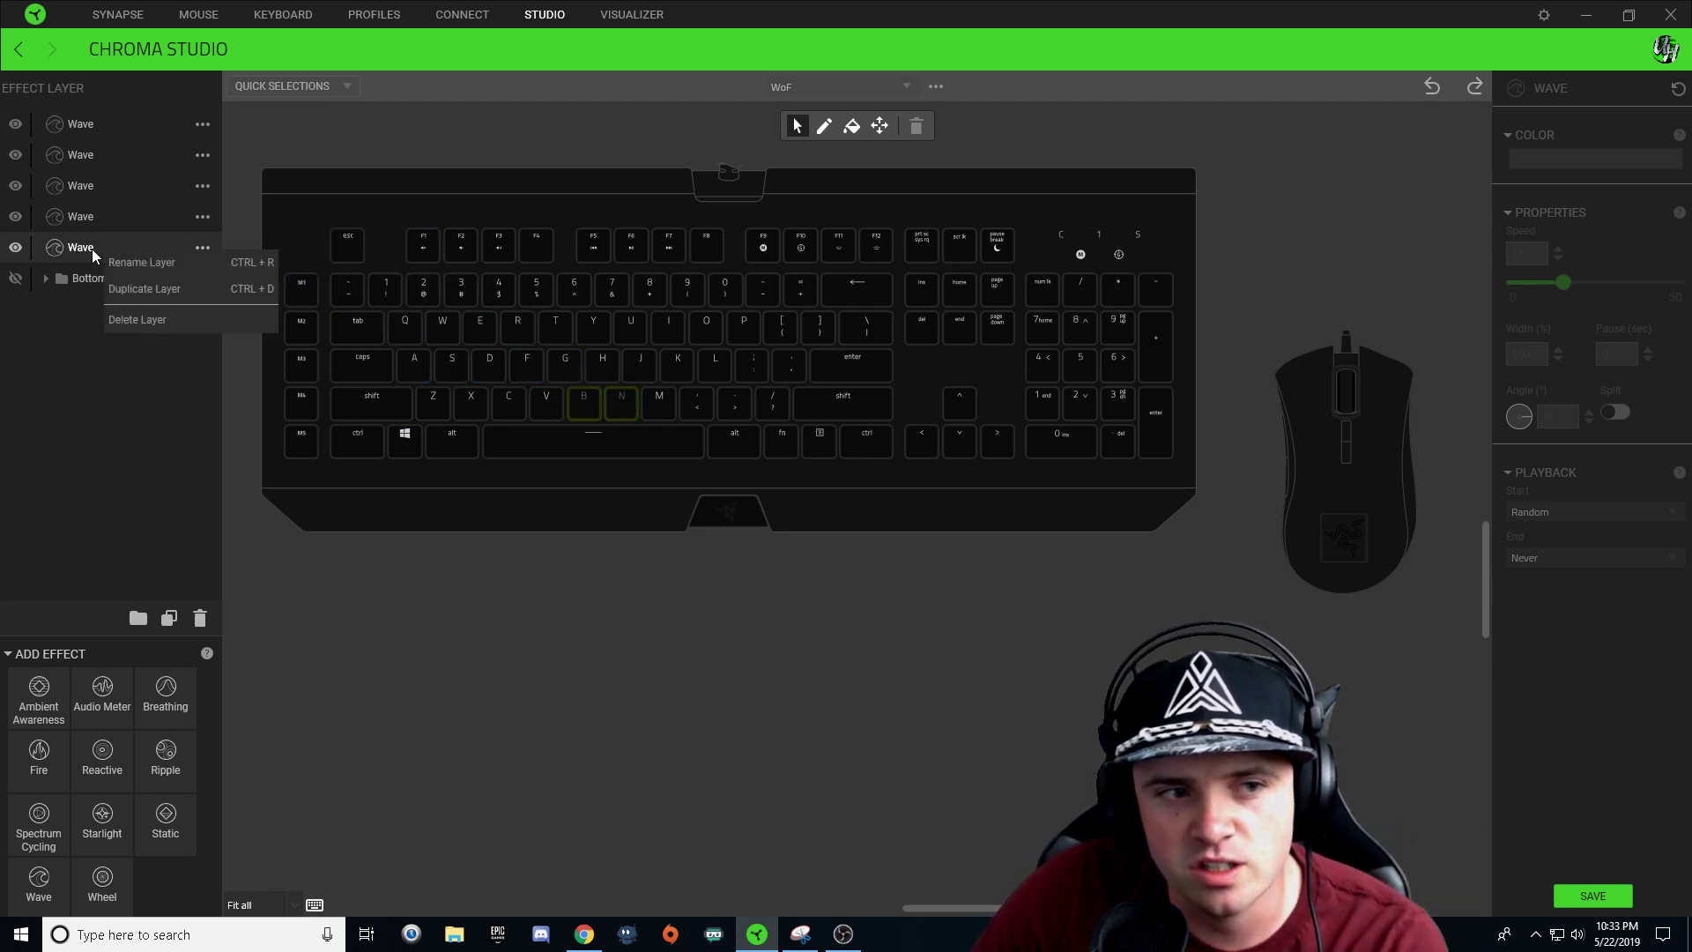
left_click(158, 287)
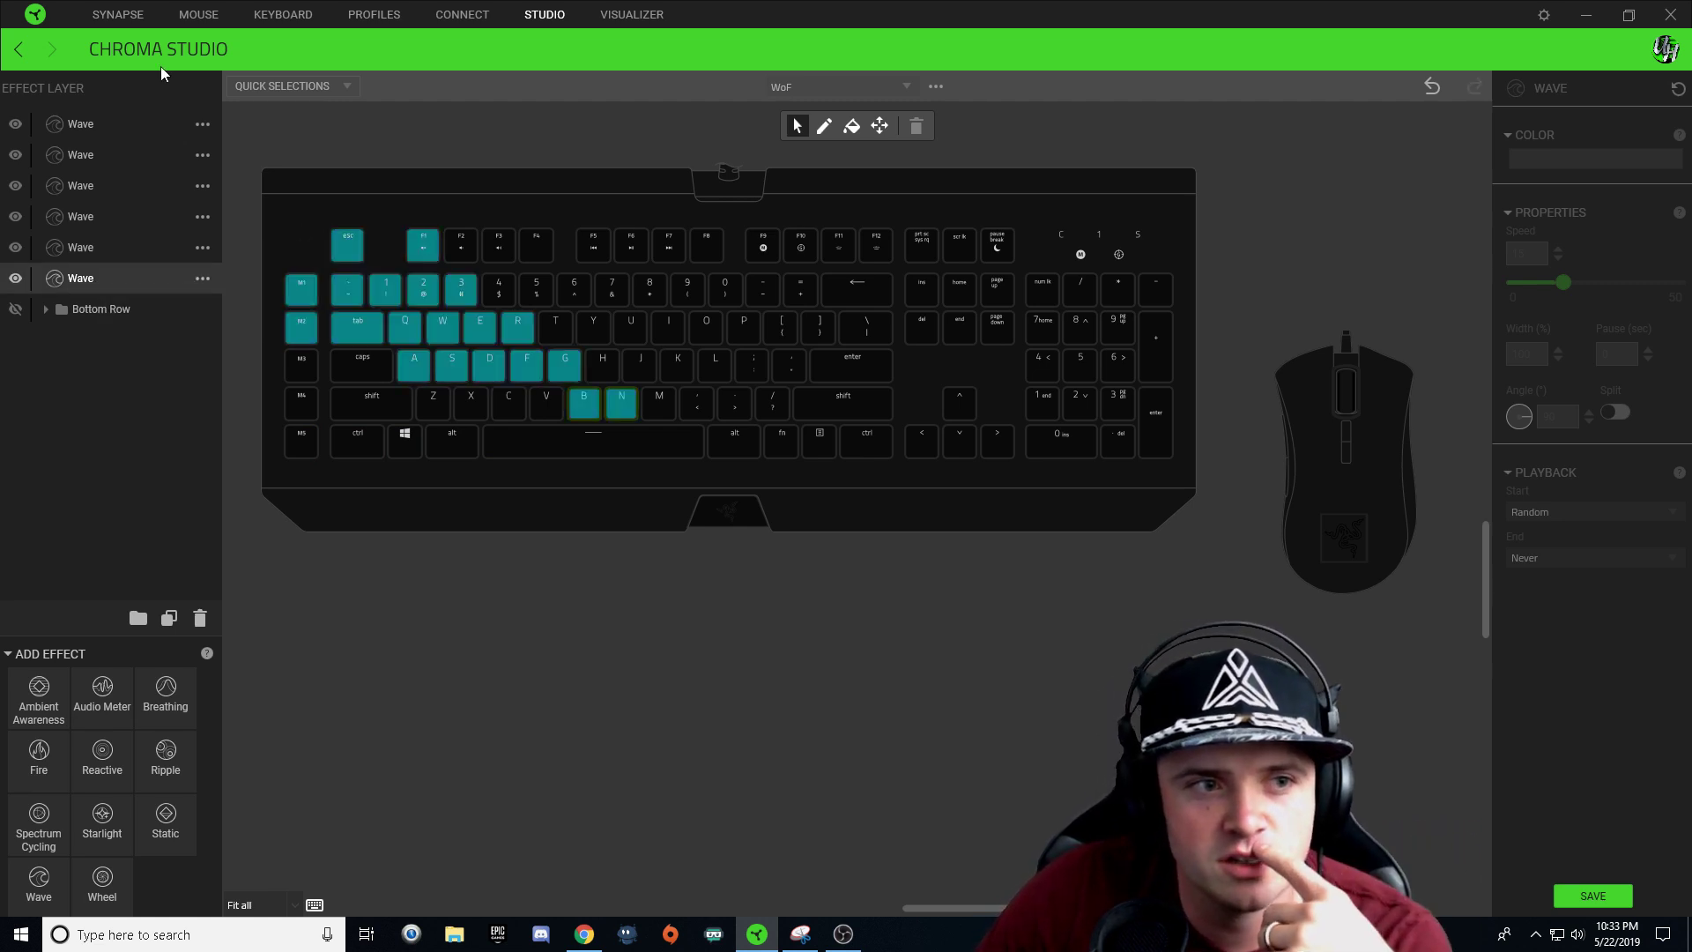
- Rename the uppermost Wave layer as Waveb and check its gradient on the B and N keys
left_click(106, 120)
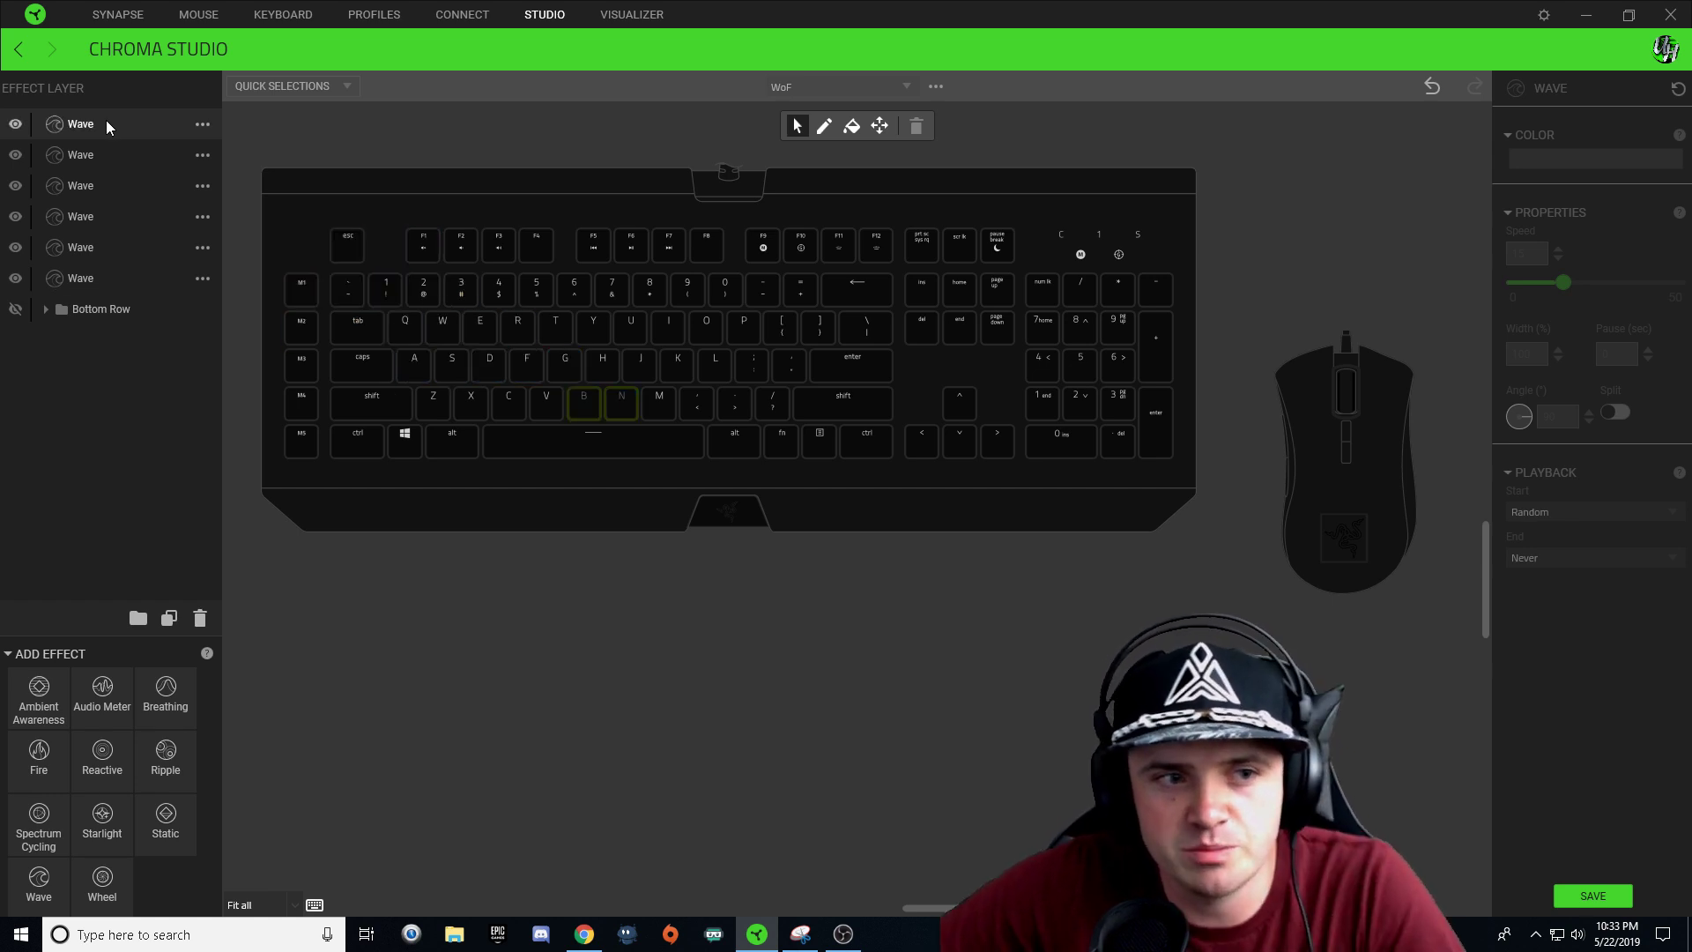
double_click(106, 120)
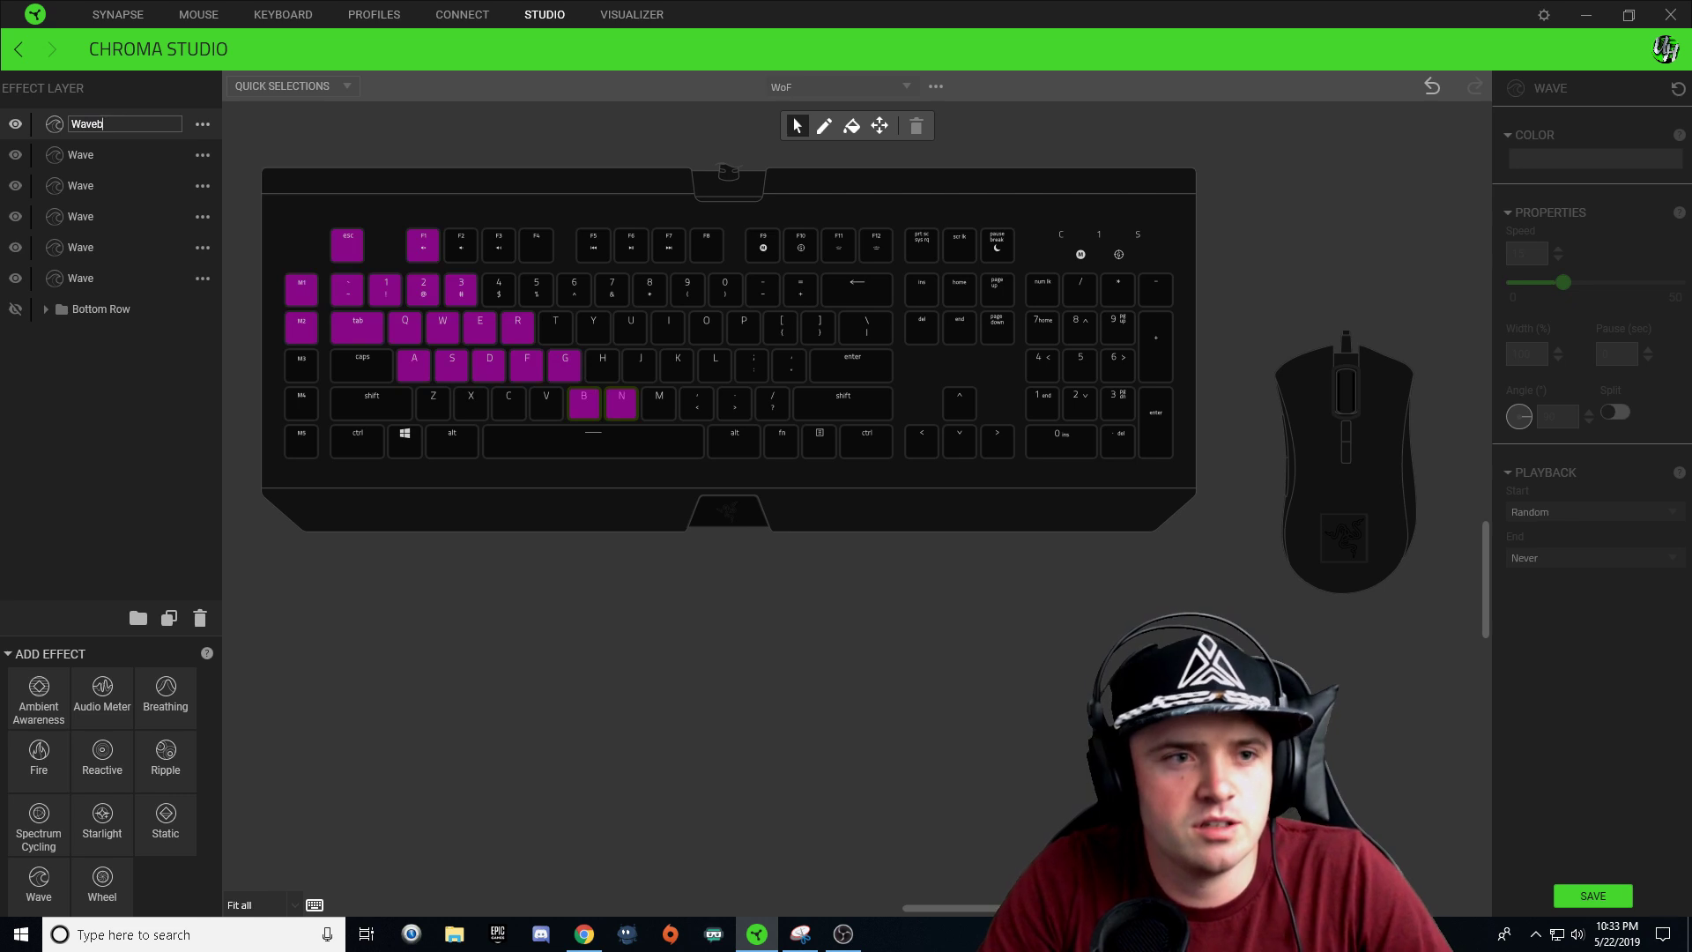
key("Return")
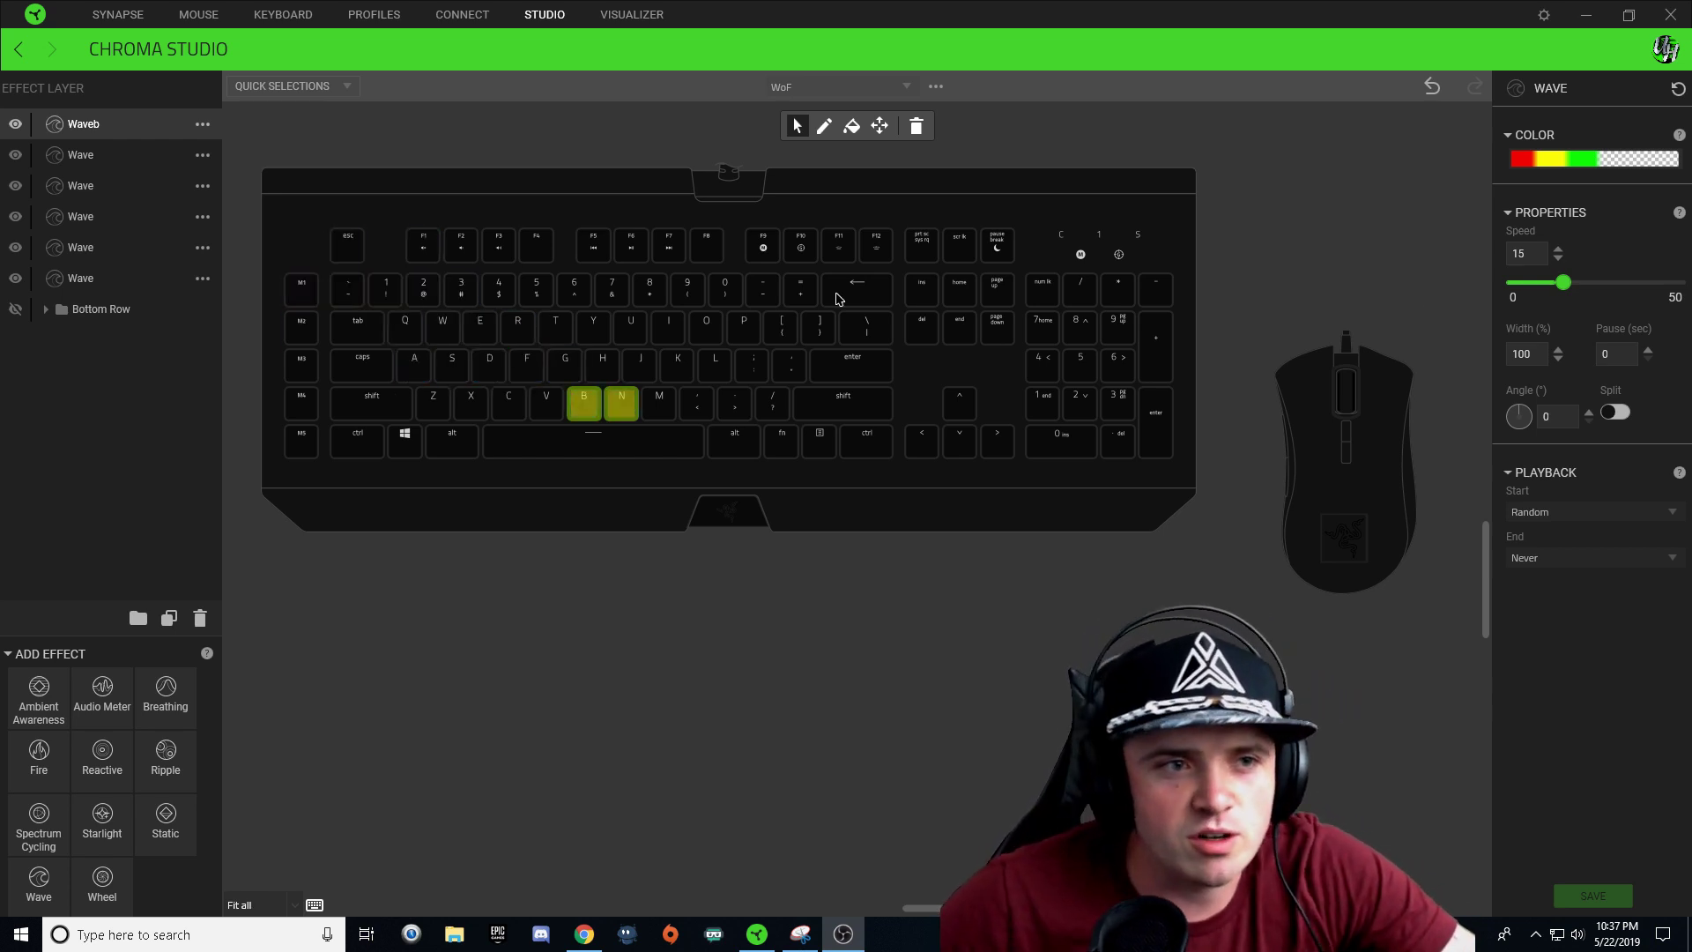
left_click(620, 407)
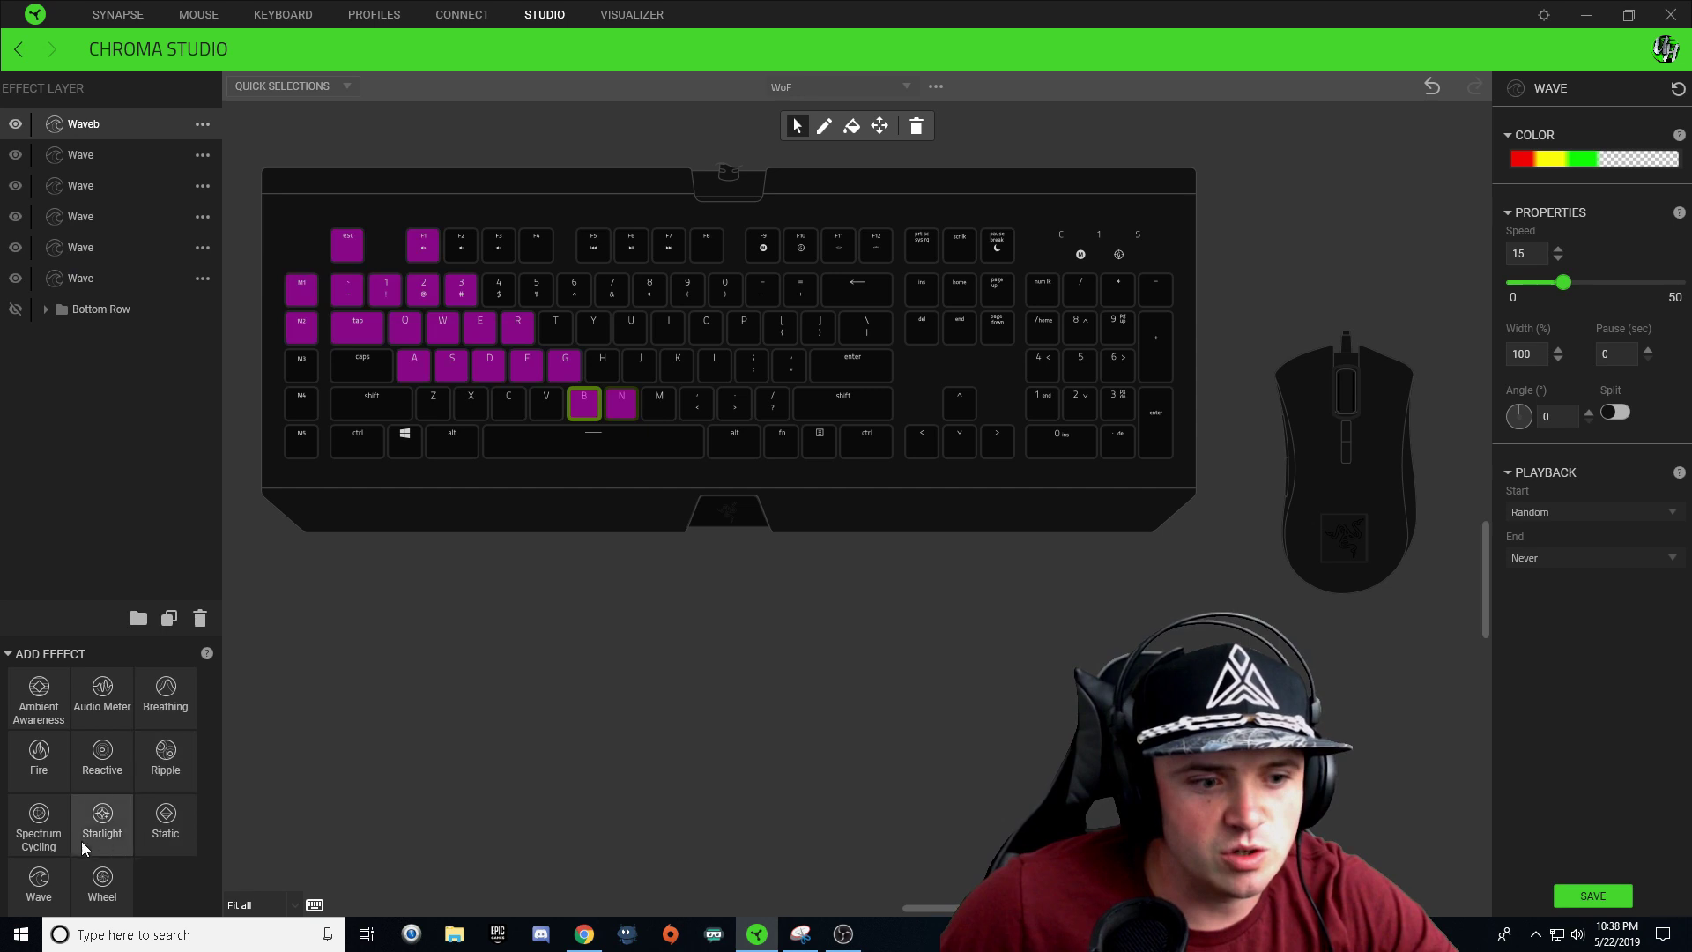
- Add four Wave layers with the red-yellow-green gradient, one each for A to G, M2 to R, M1 to 3, and Esc with F1
left_click_drag(787, 619, 795, 652)
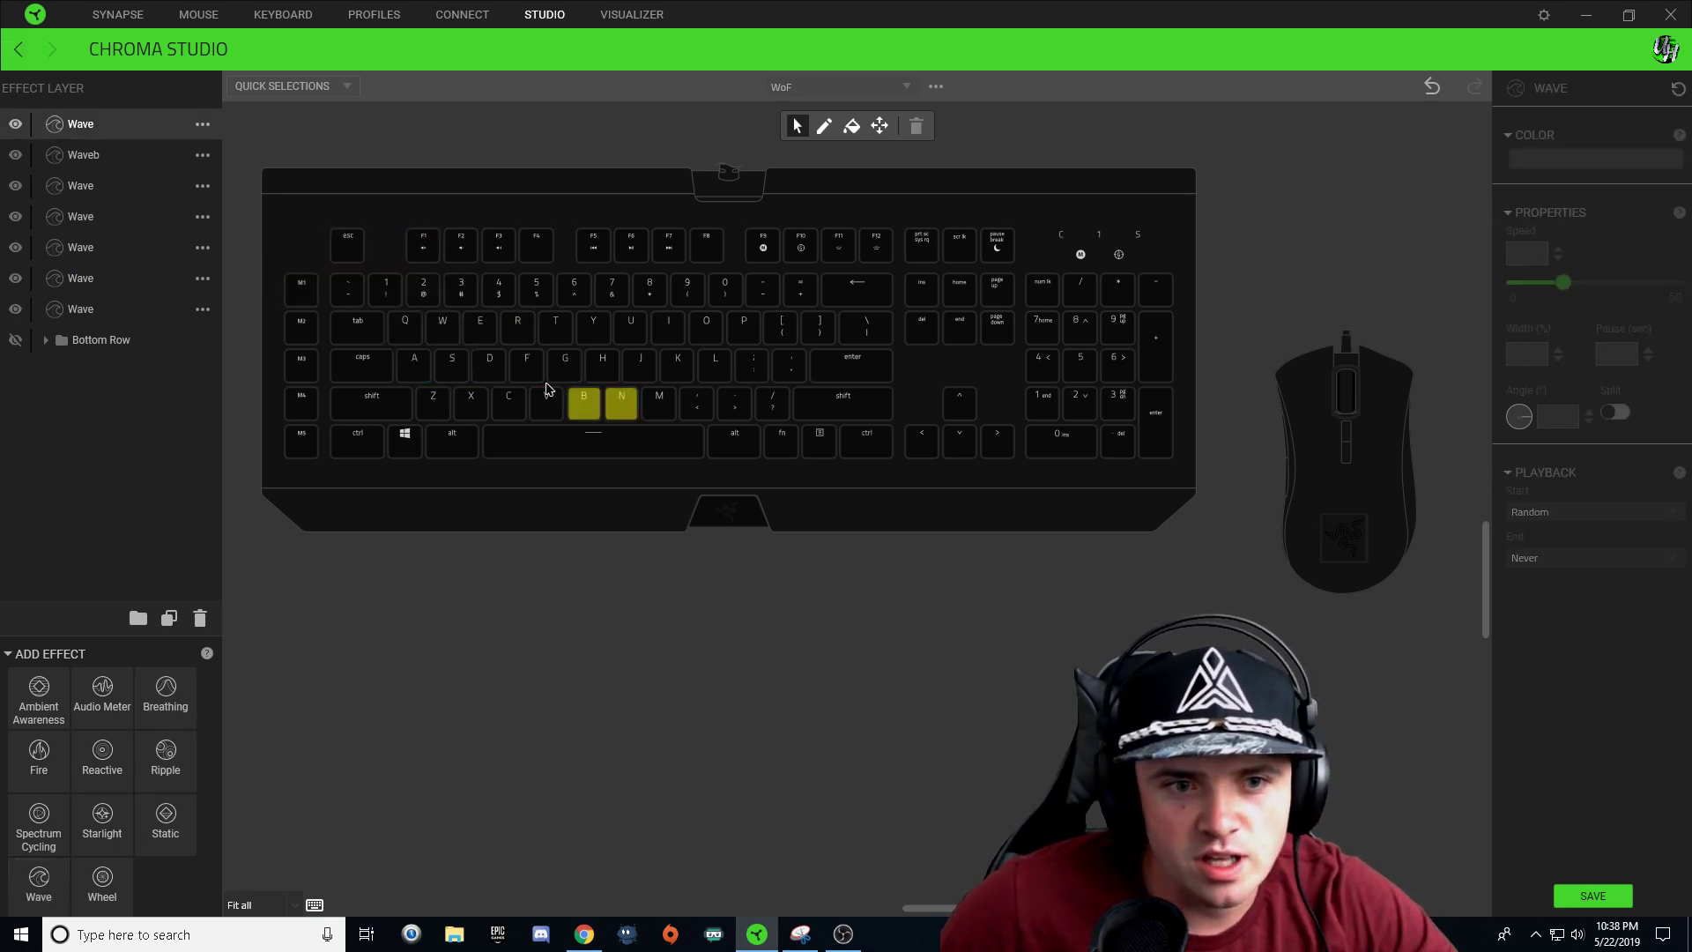
left_click_drag(535, 374, 414, 366)
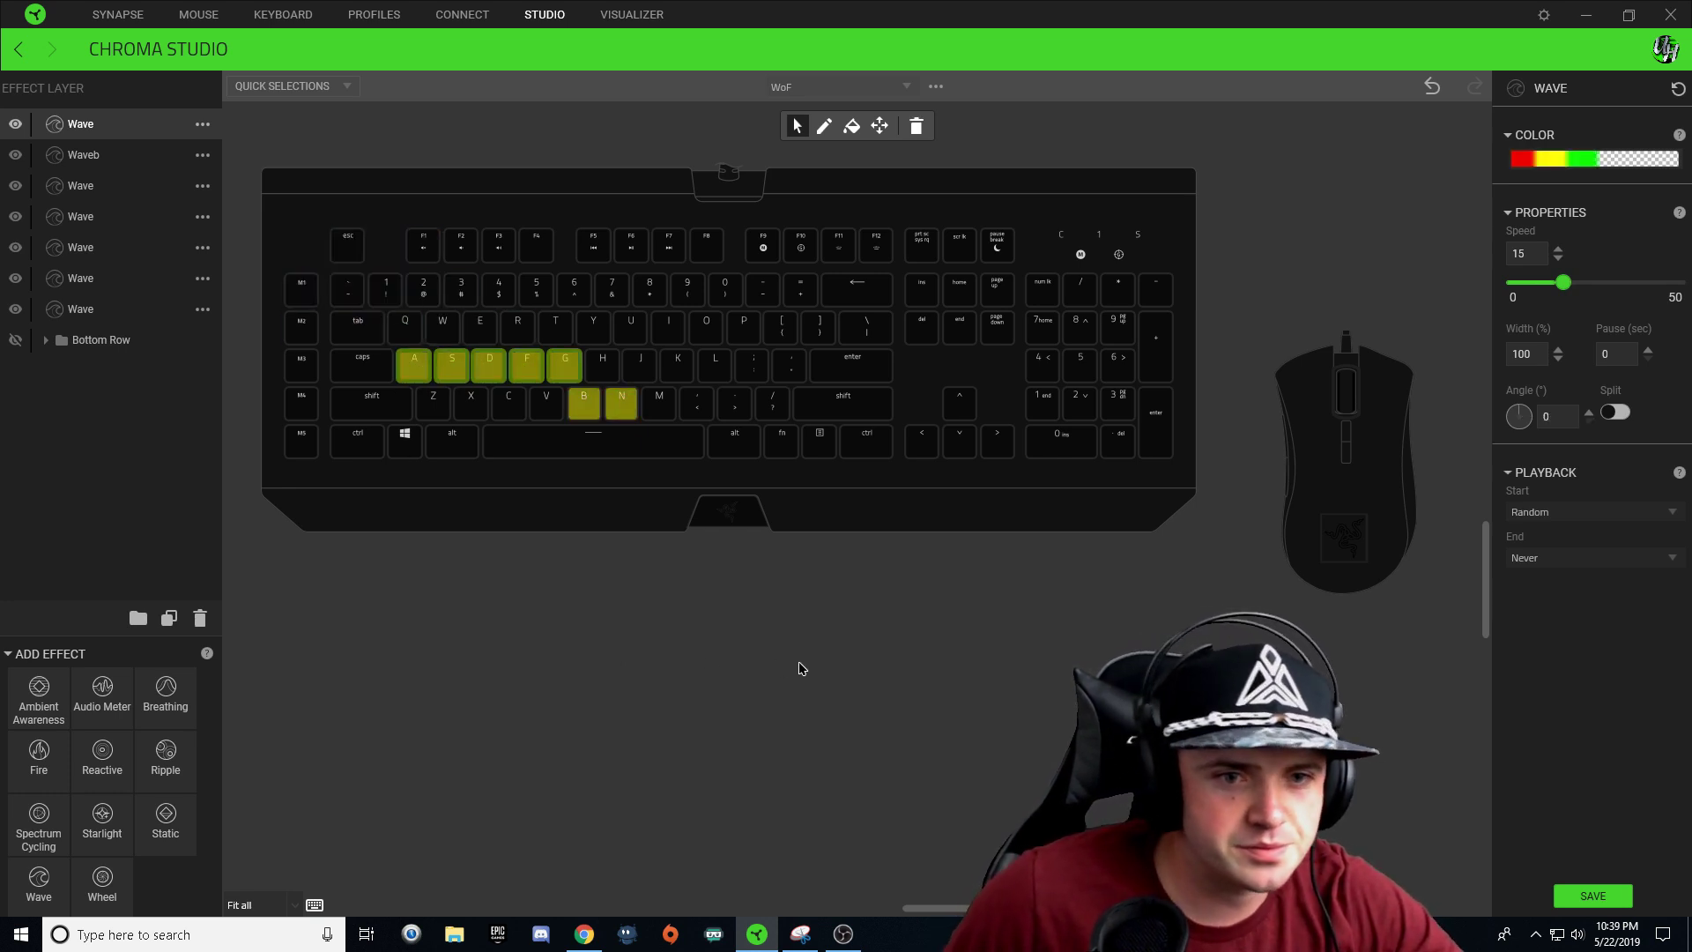
left_click(39, 899)
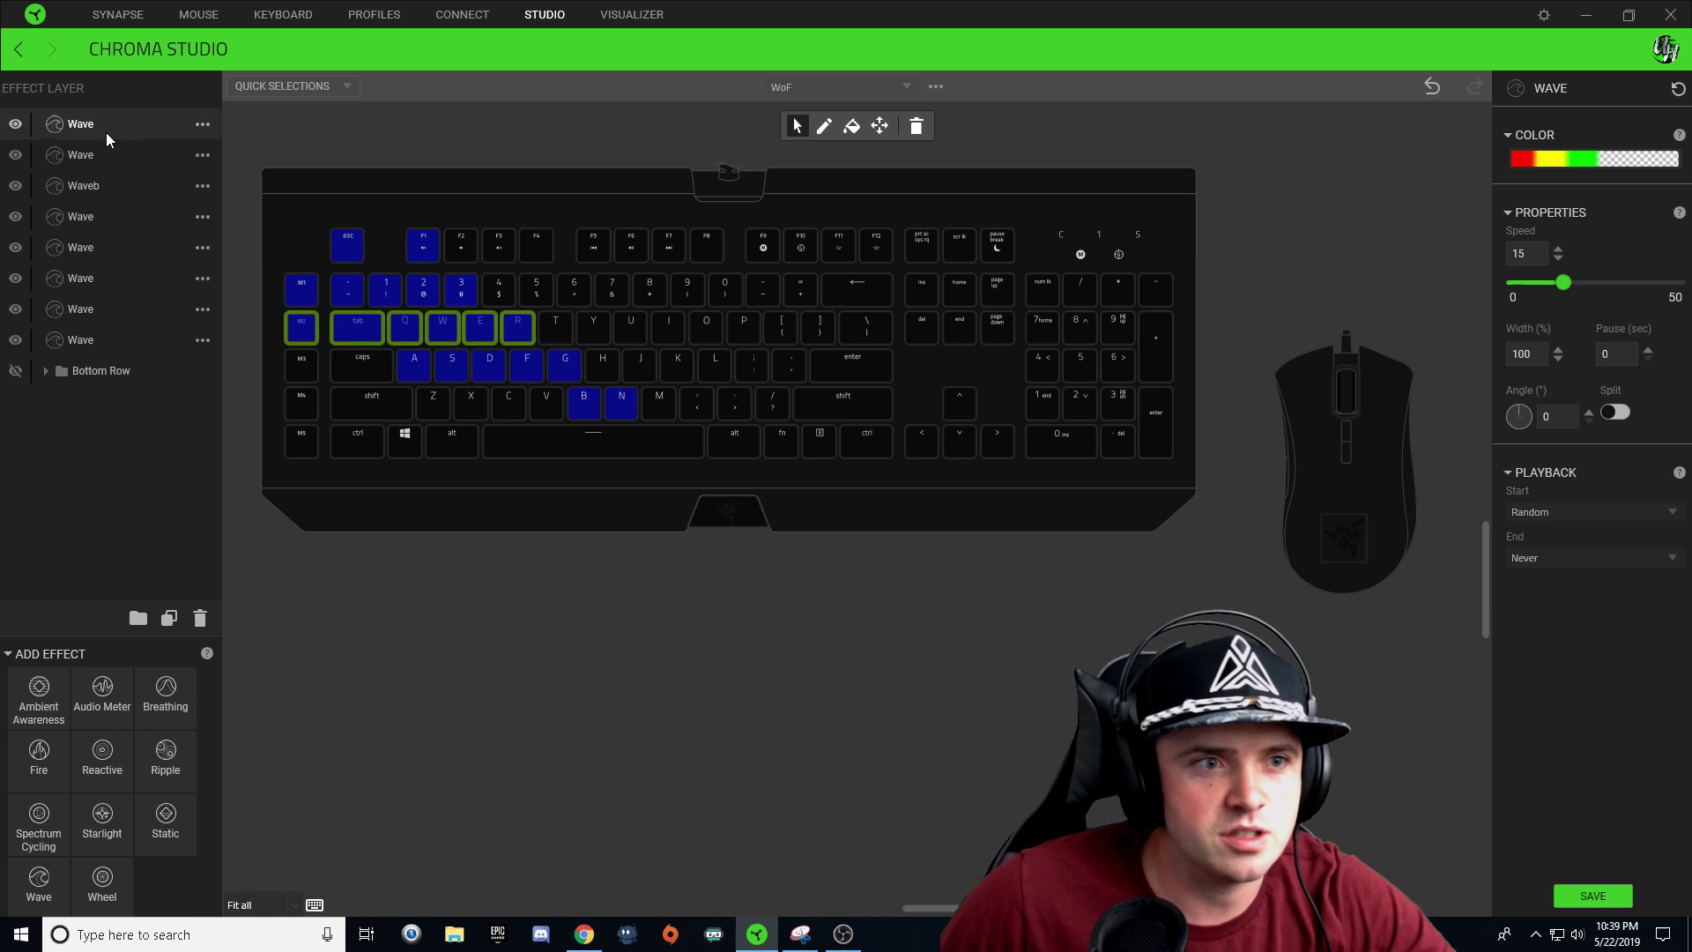
left_click_drag(465, 302, 286, 298)
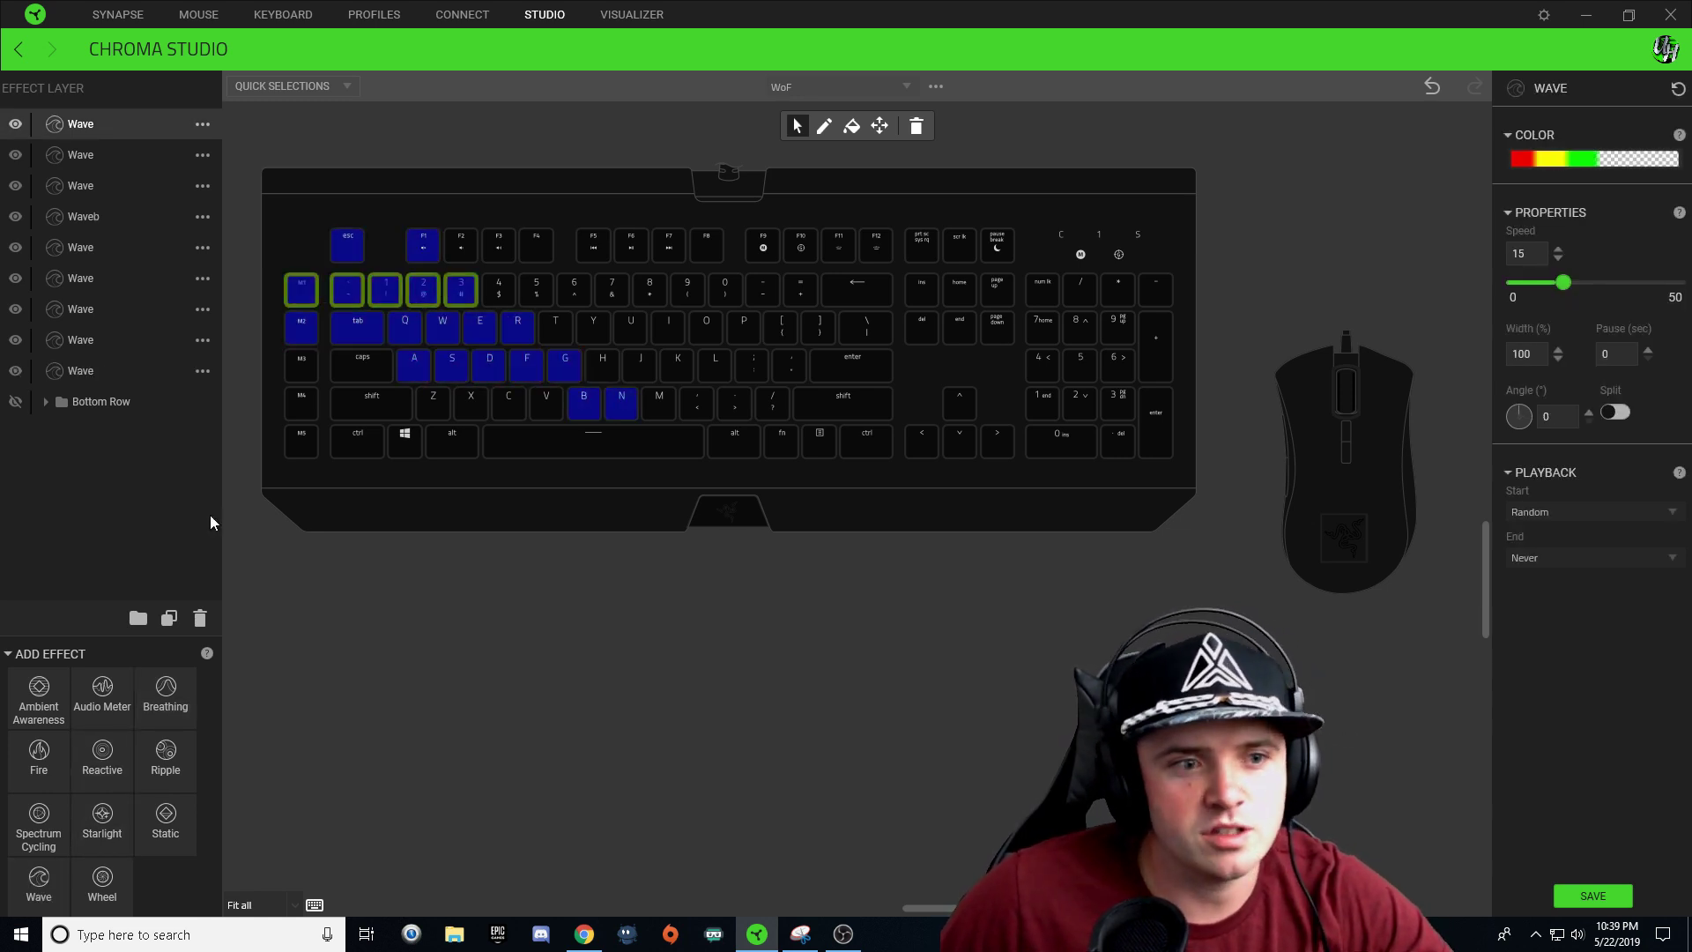
left_click(44, 881)
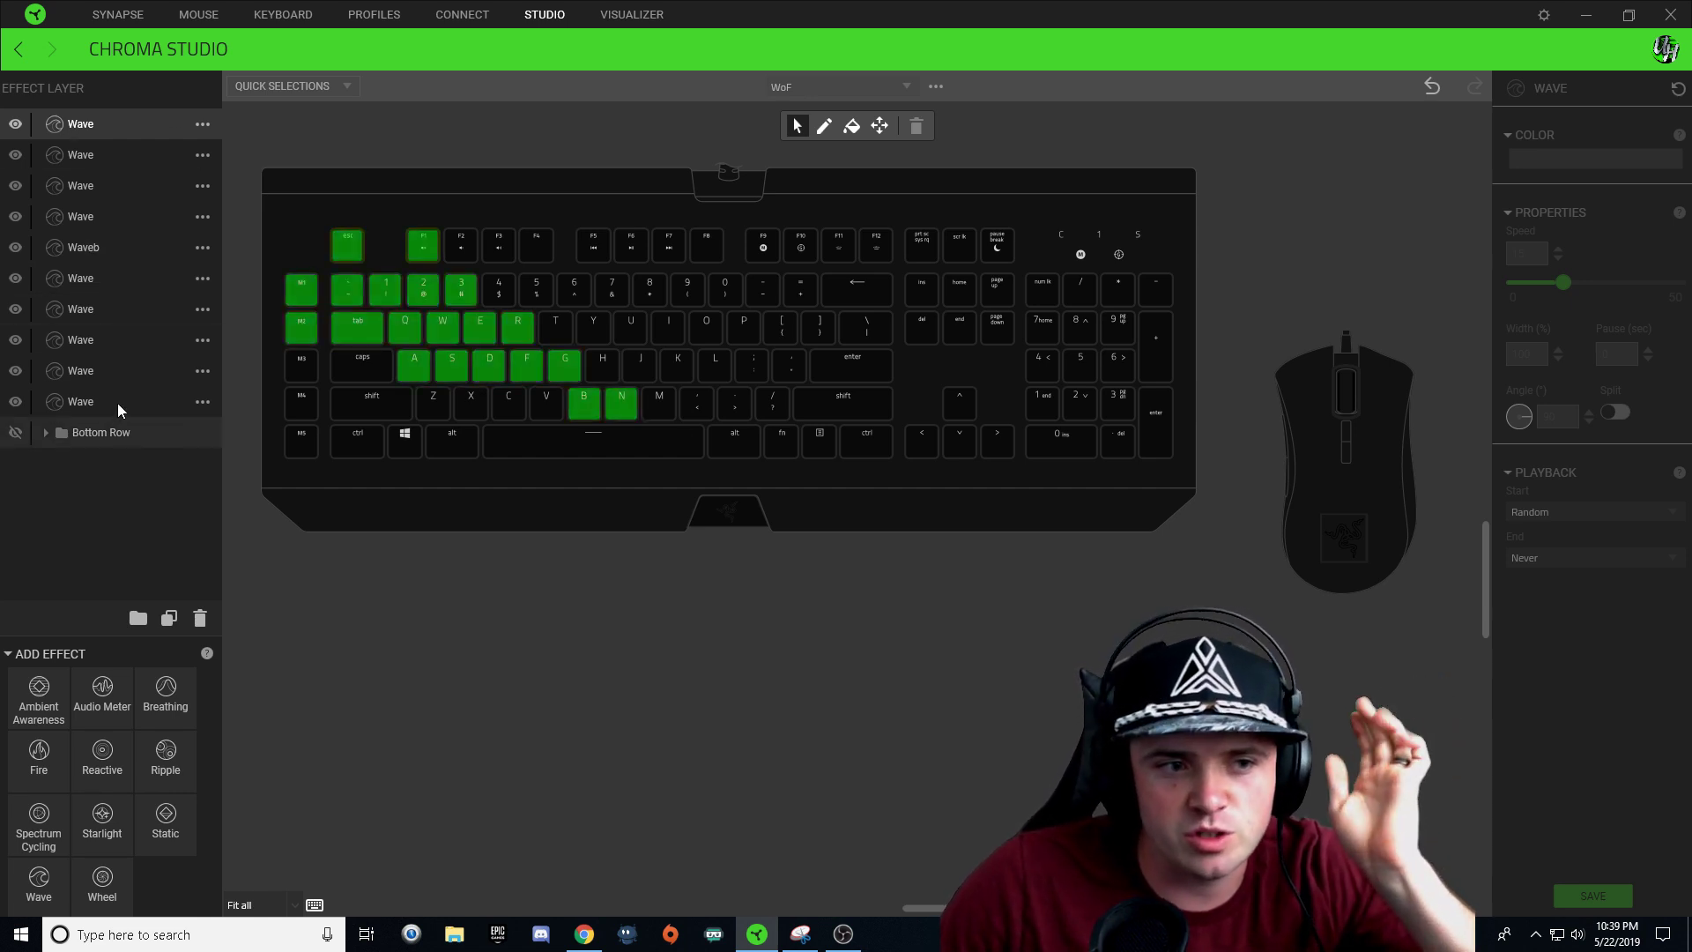
- Extend the lowest ungrouped Wave layer to the M key
left_click(631, 405)
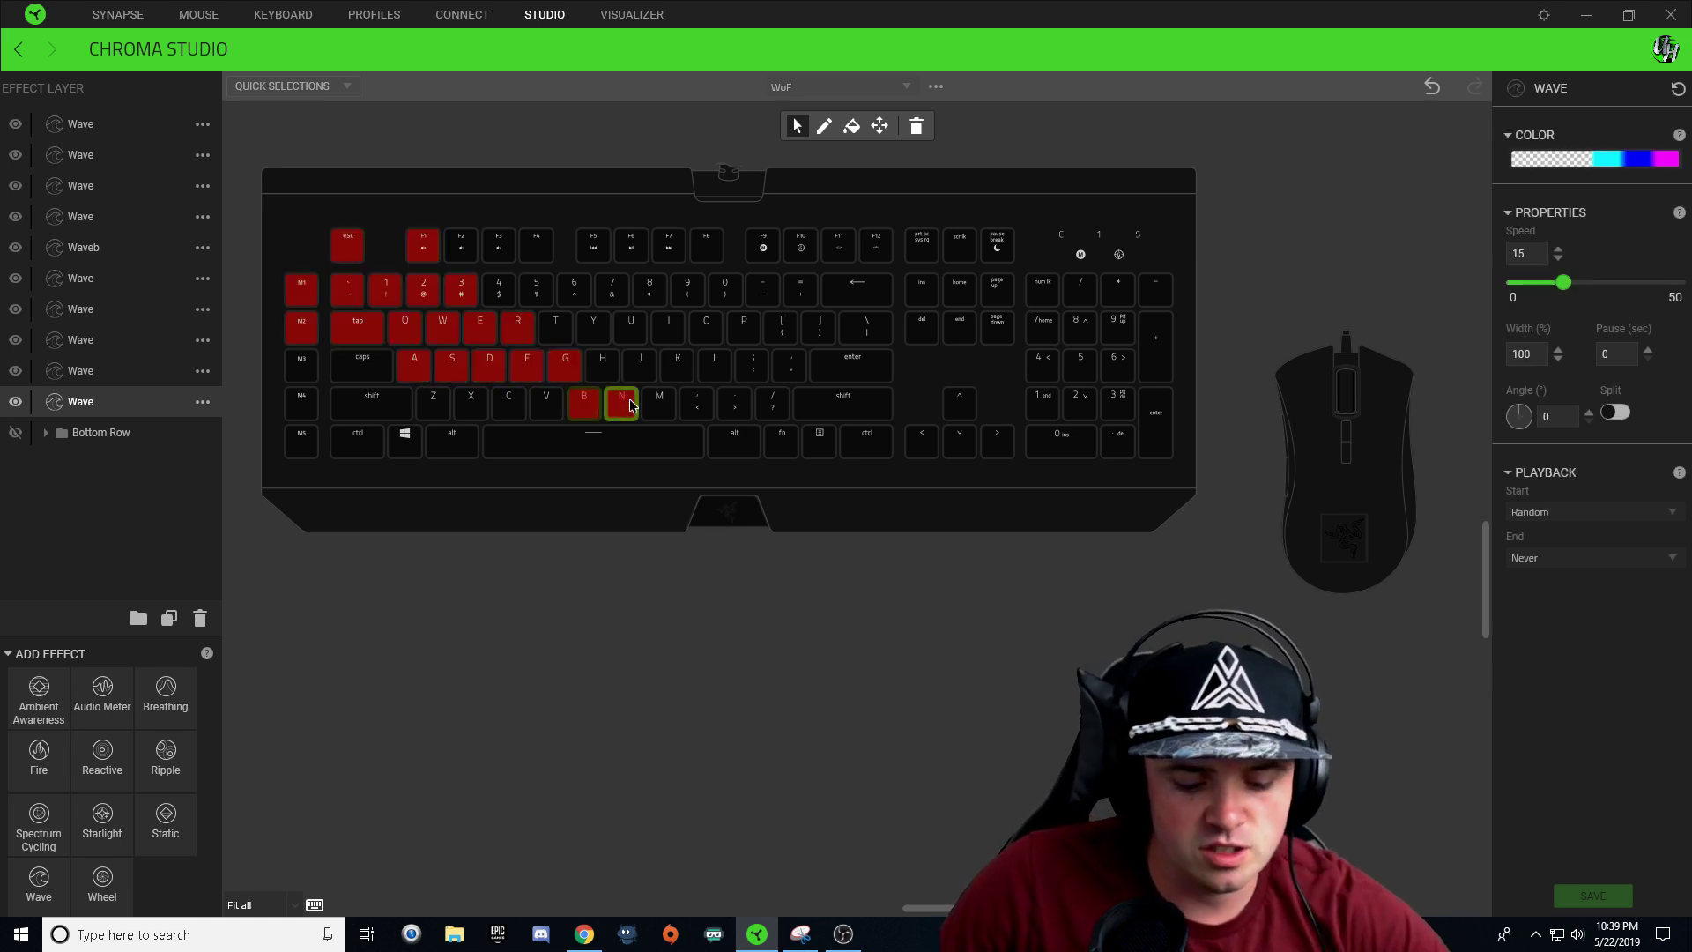
left_click(665, 411)
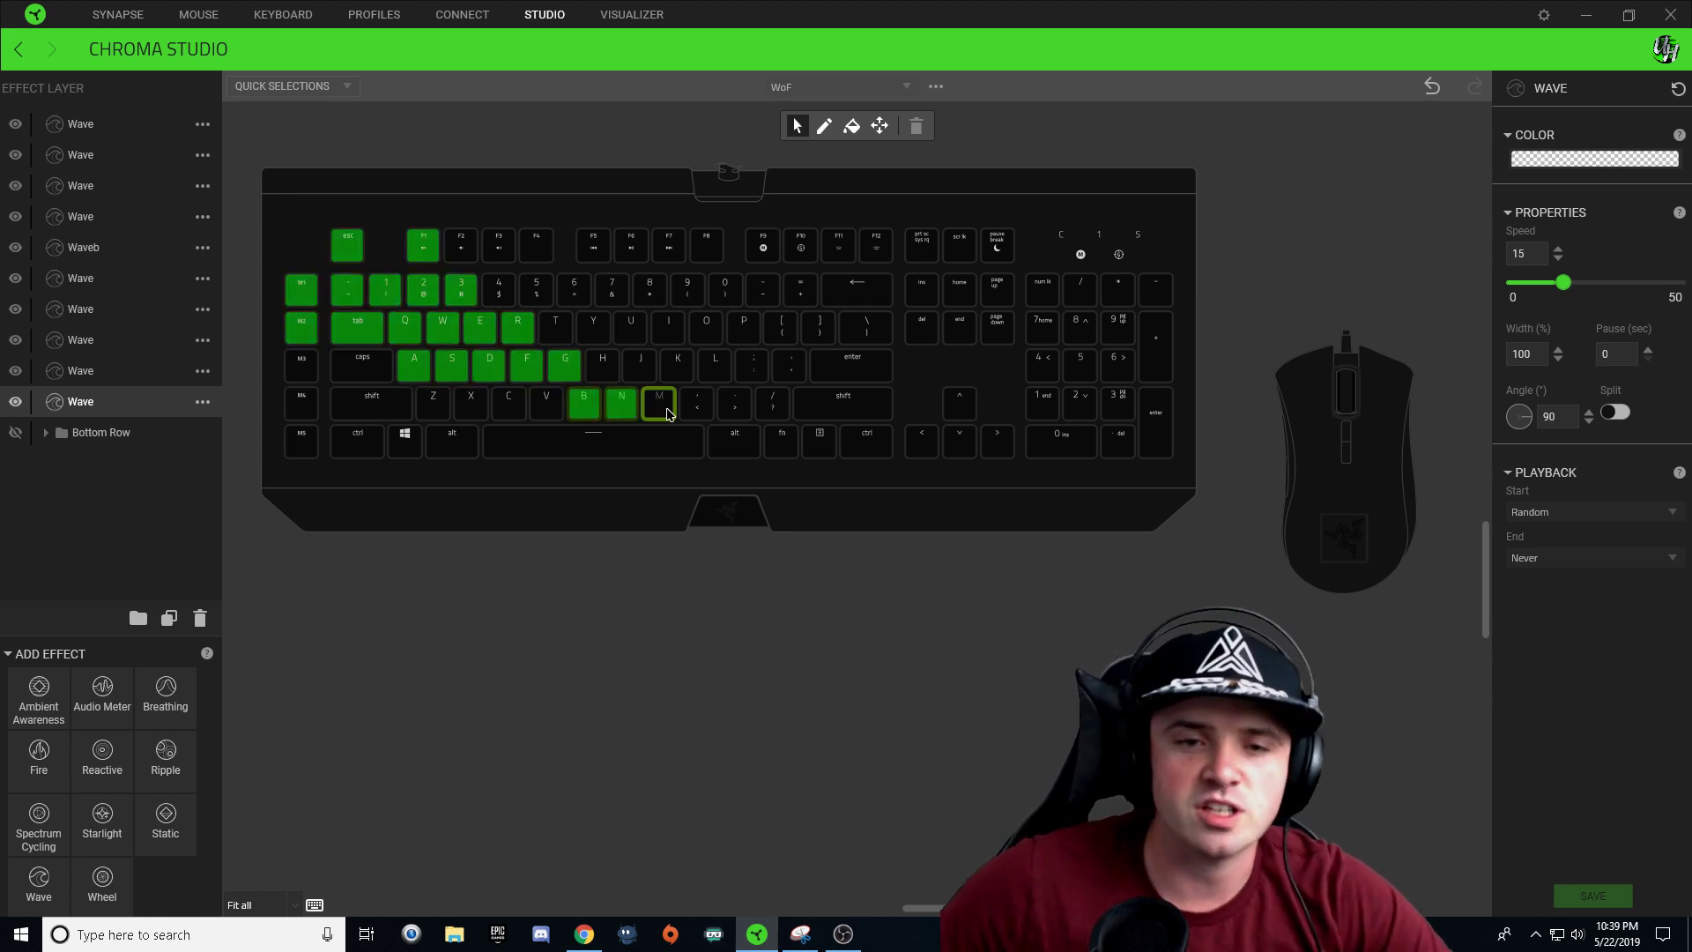
left_click(670, 415)
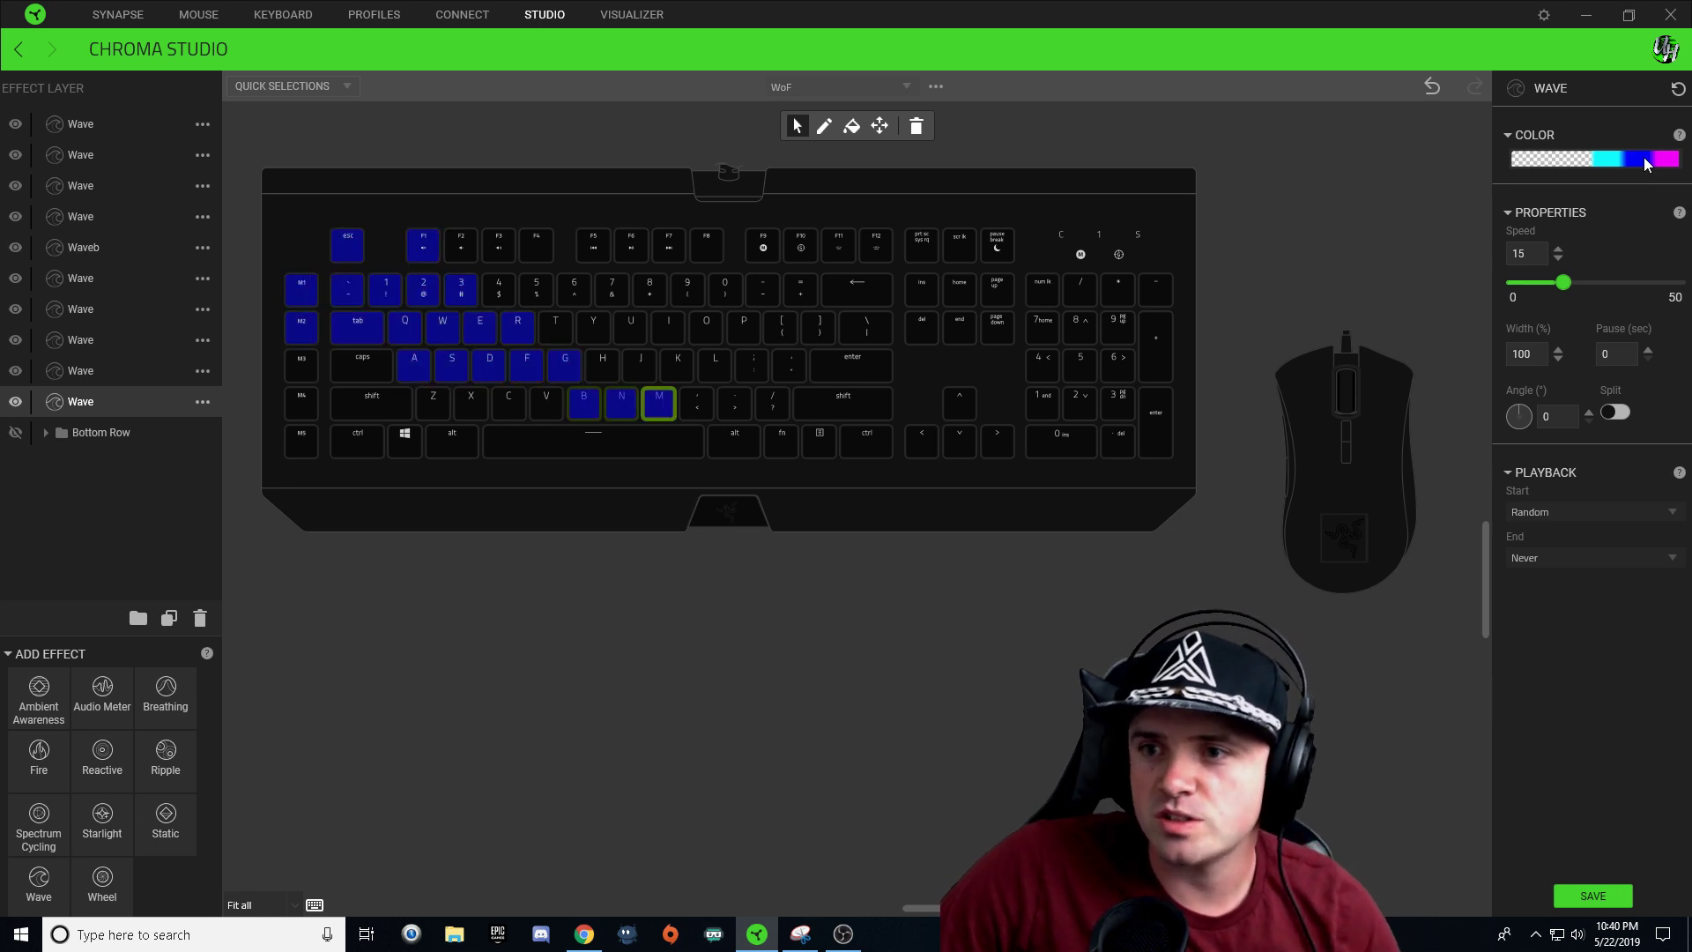
- Recolor the M key's gradient so the transparent section is followed by blue, magenta and red
left_click(1645, 164)
left_click(1572, 261)
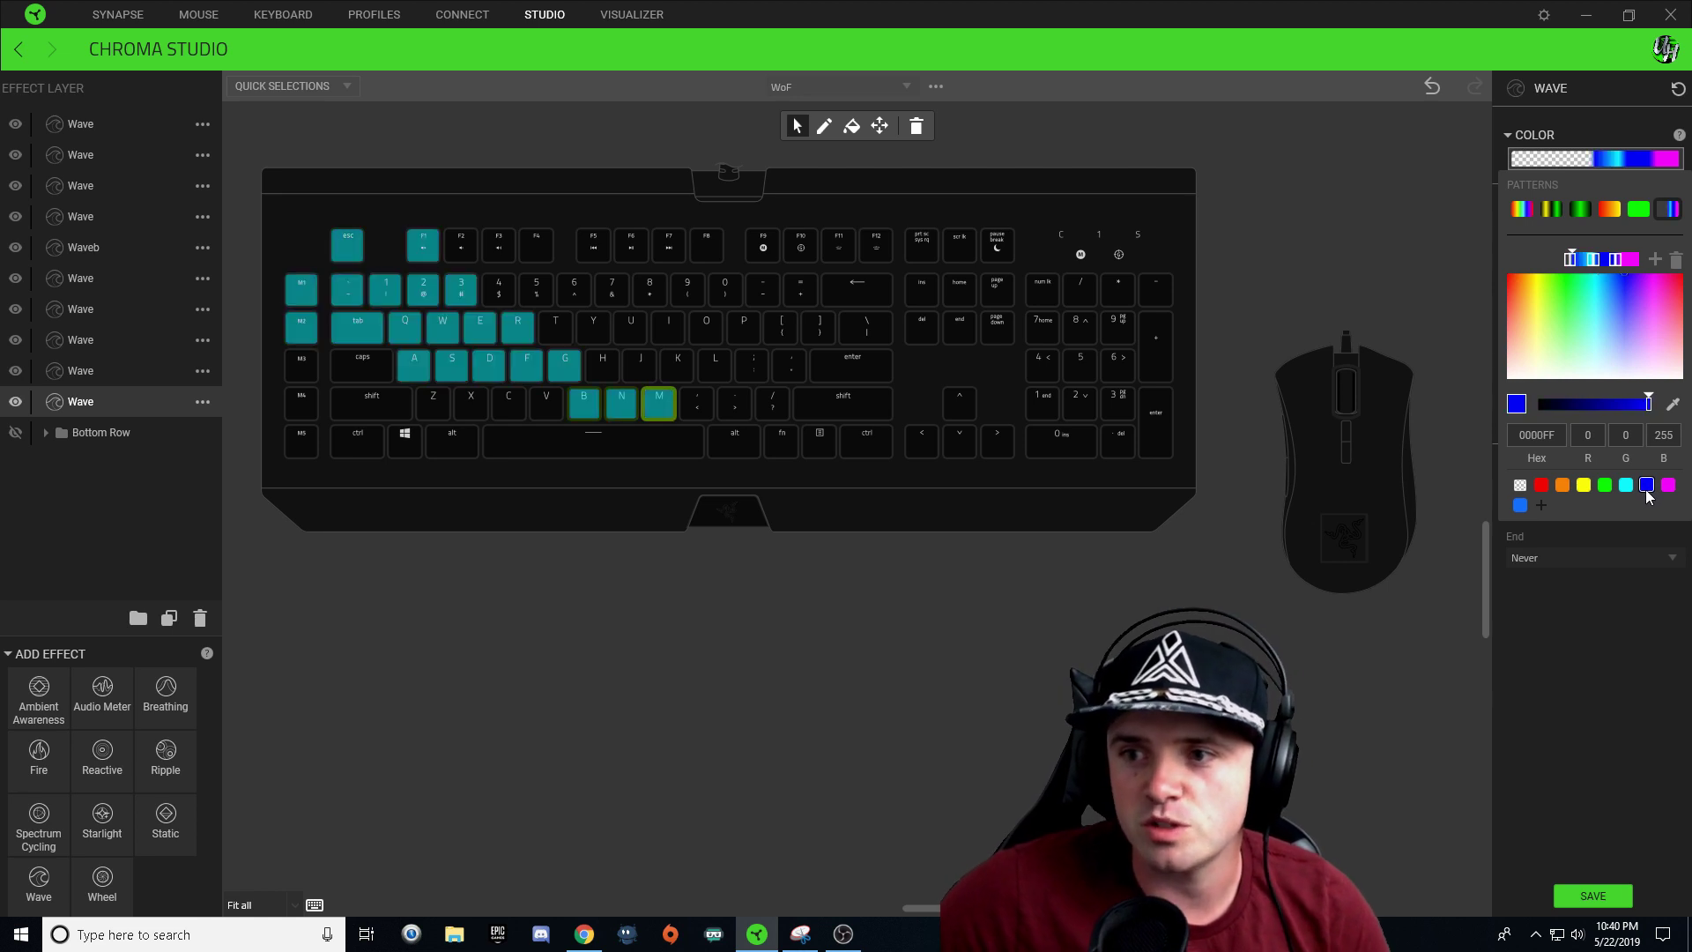
left_click(1590, 260)
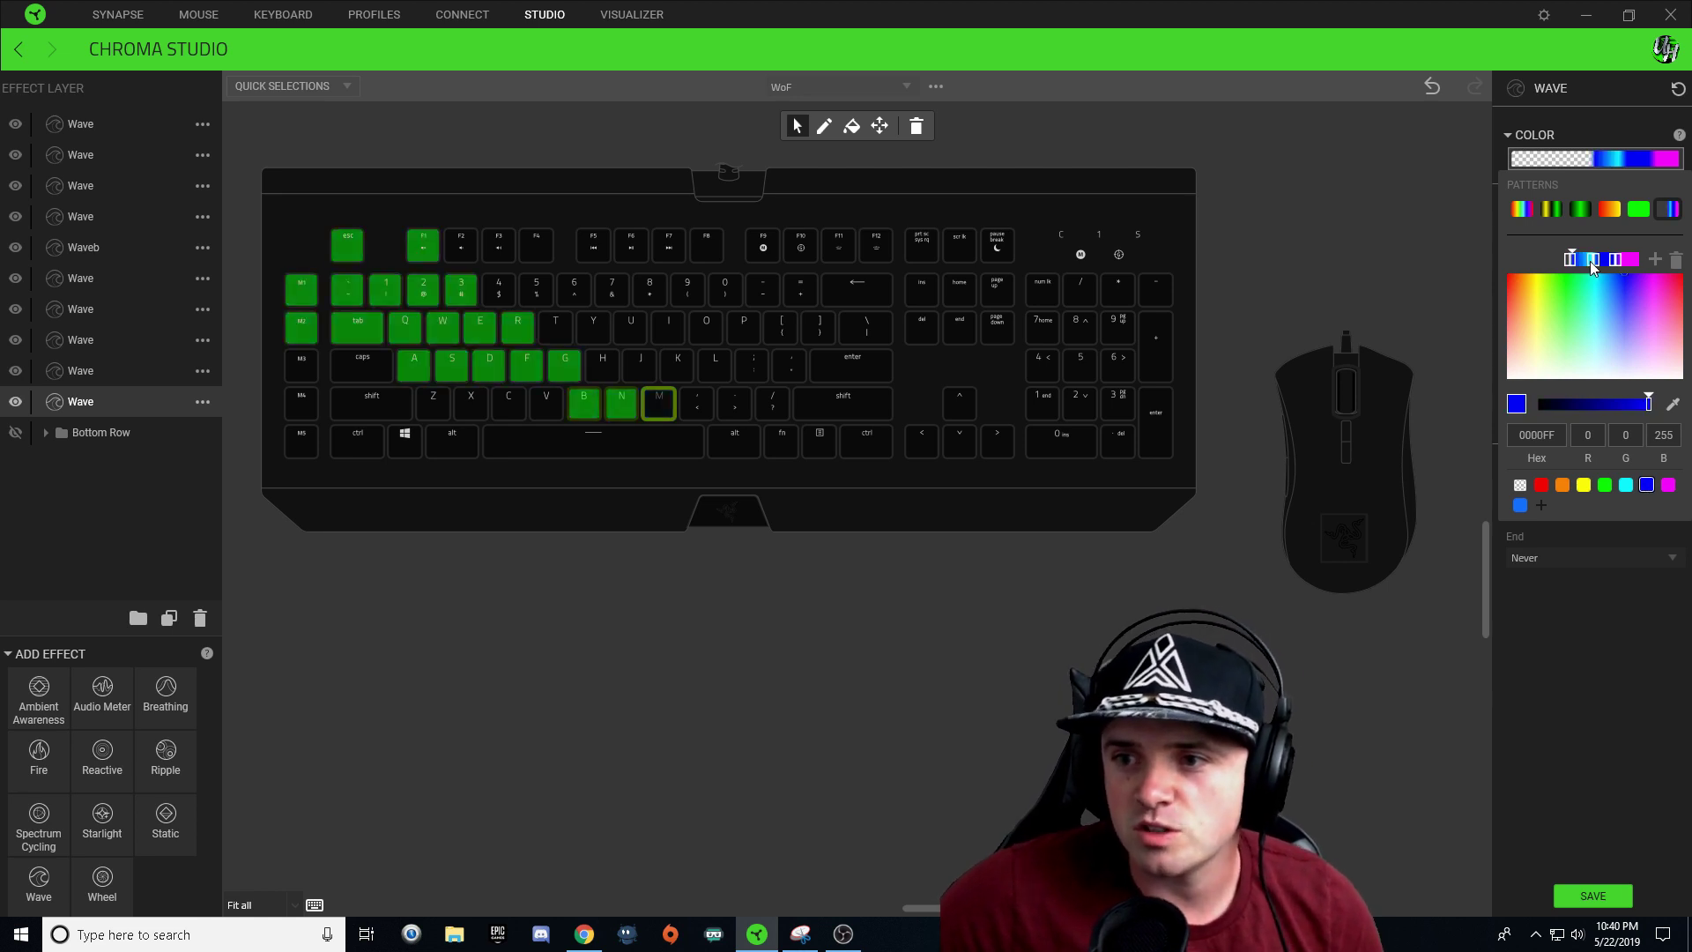
left_click(1648, 487)
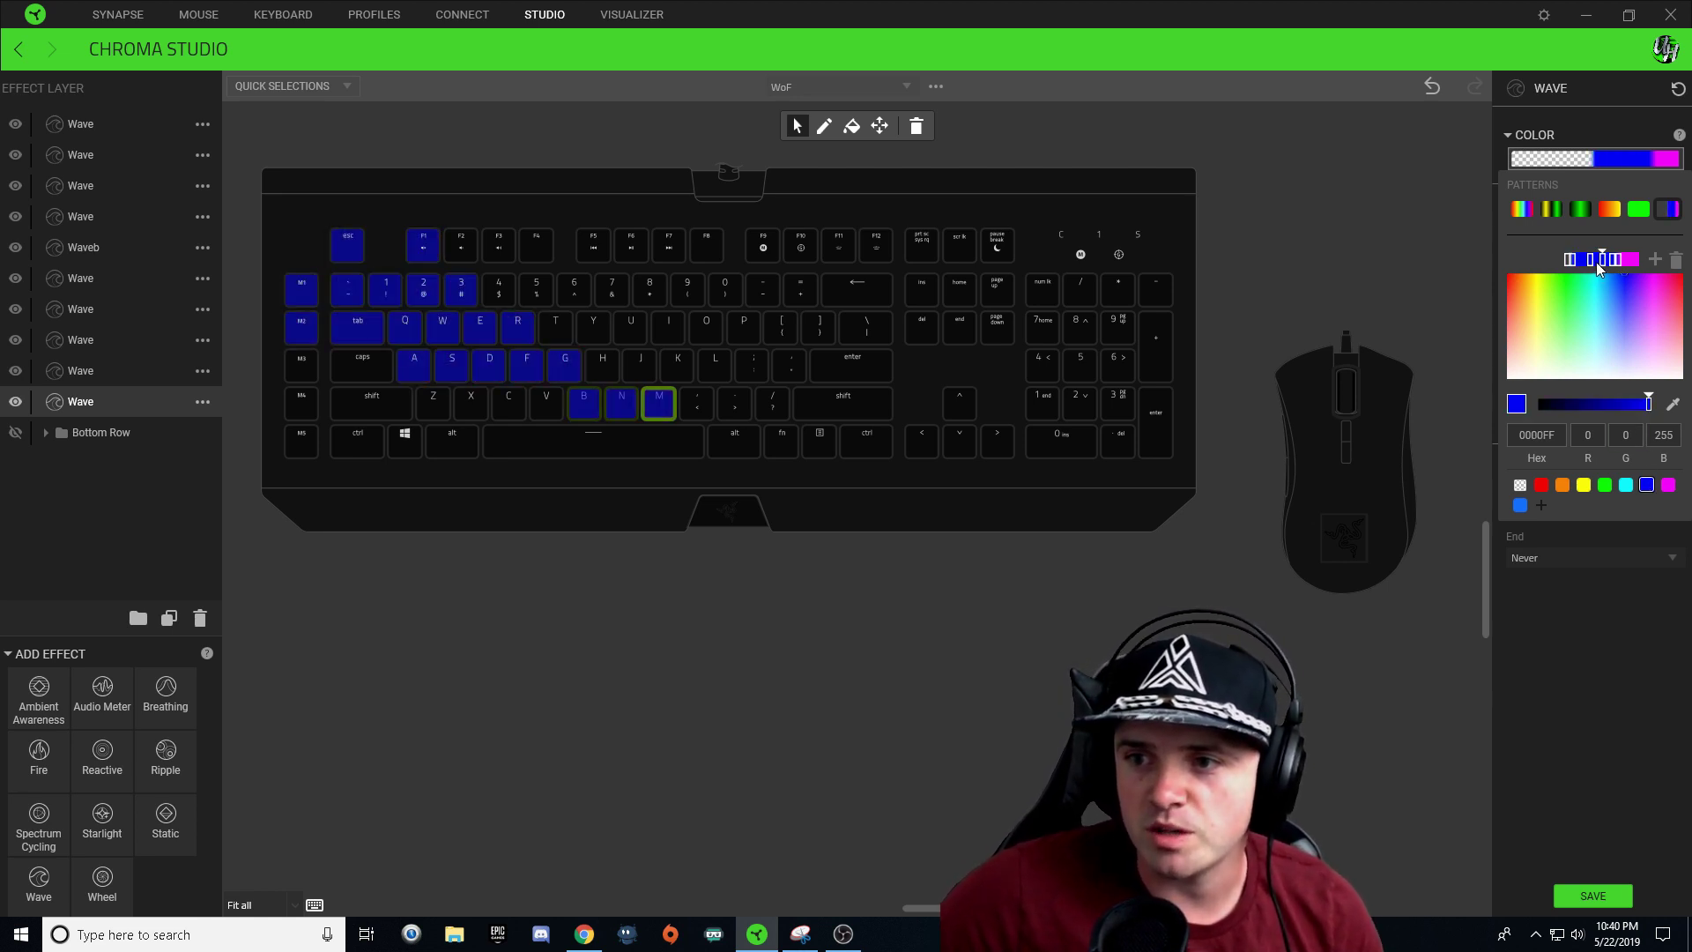
left_click_drag(1602, 261, 1596, 261)
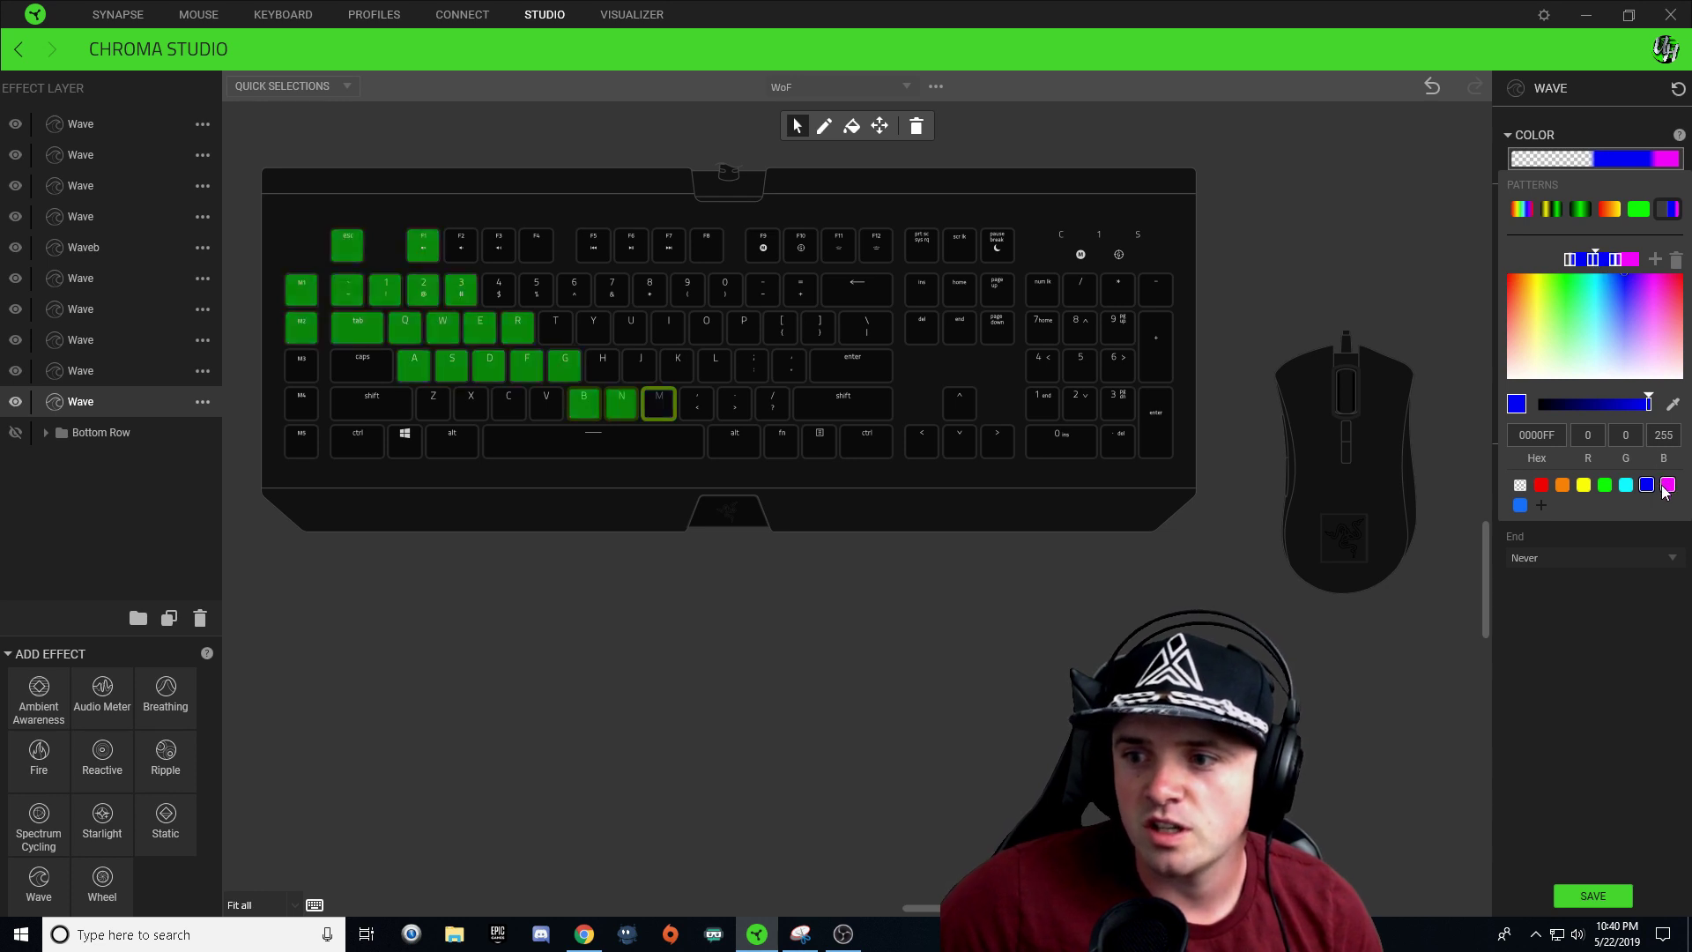
left_click(1612, 261)
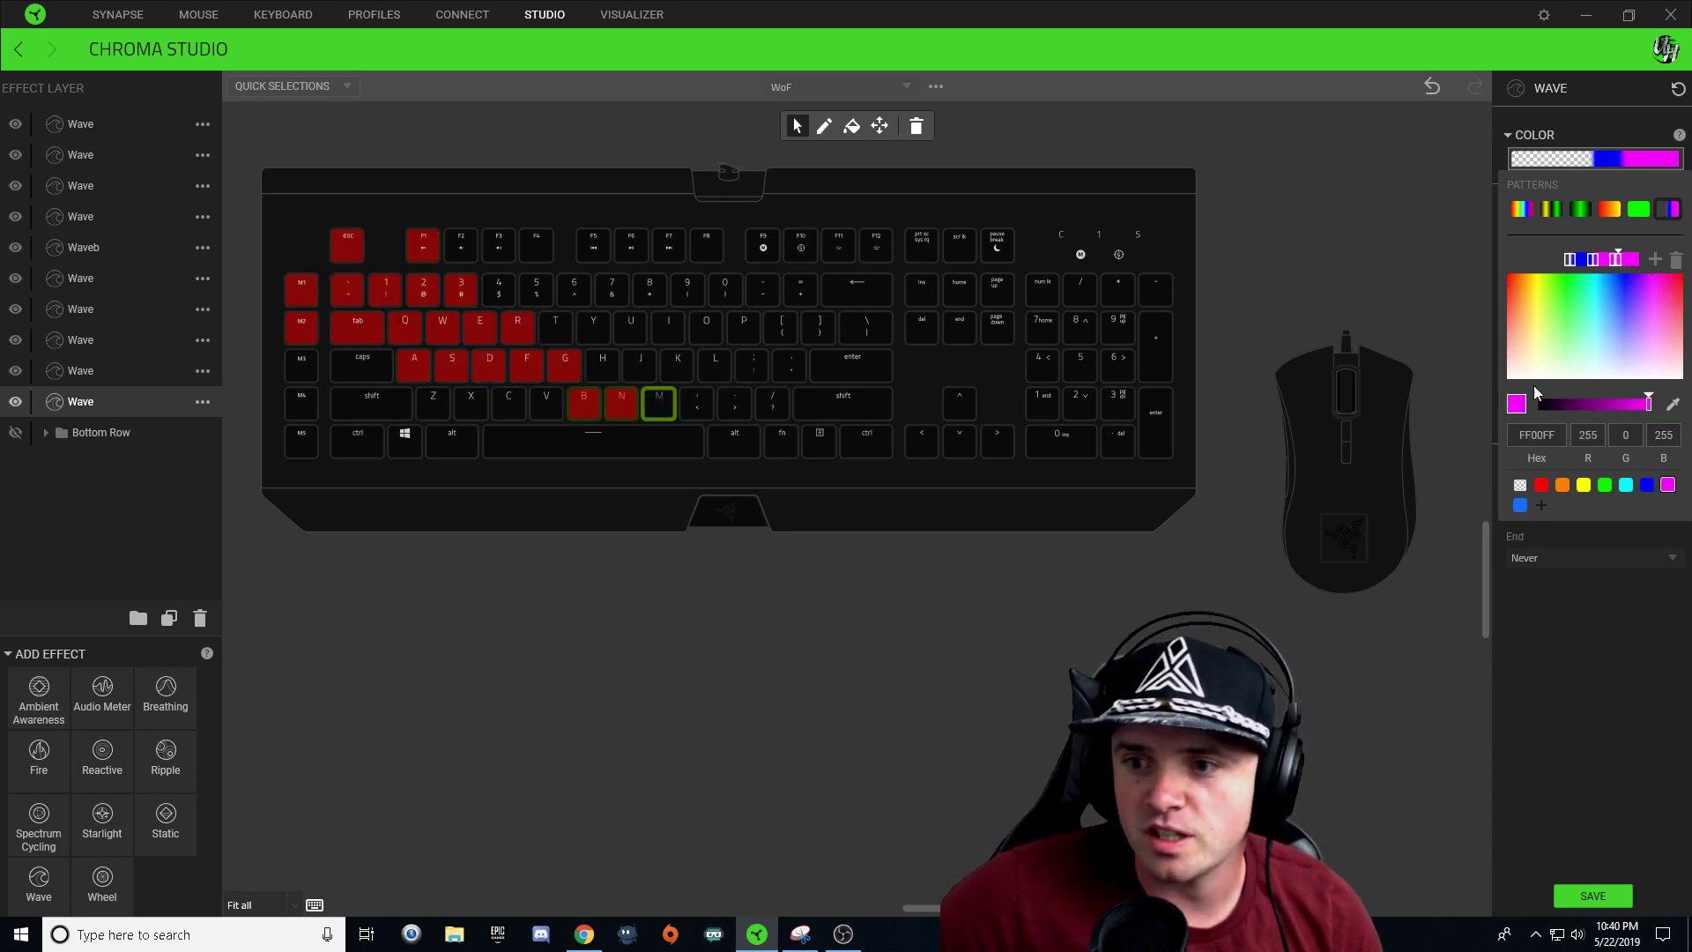
left_click(1541, 485)
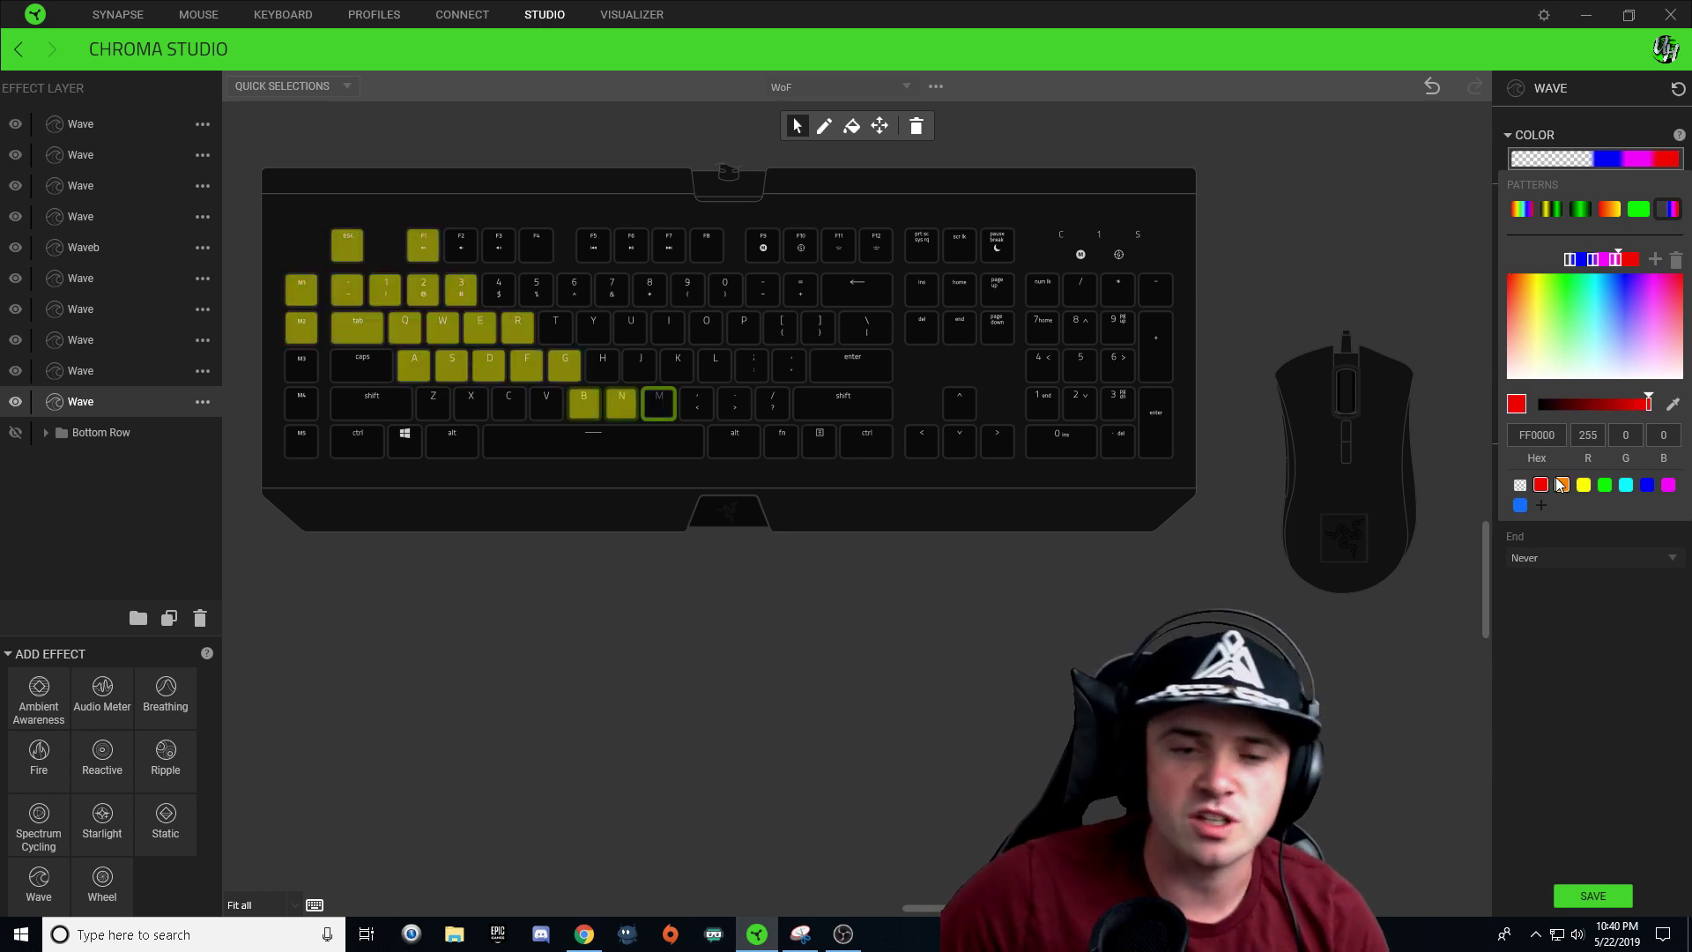
left_click(1636, 664)
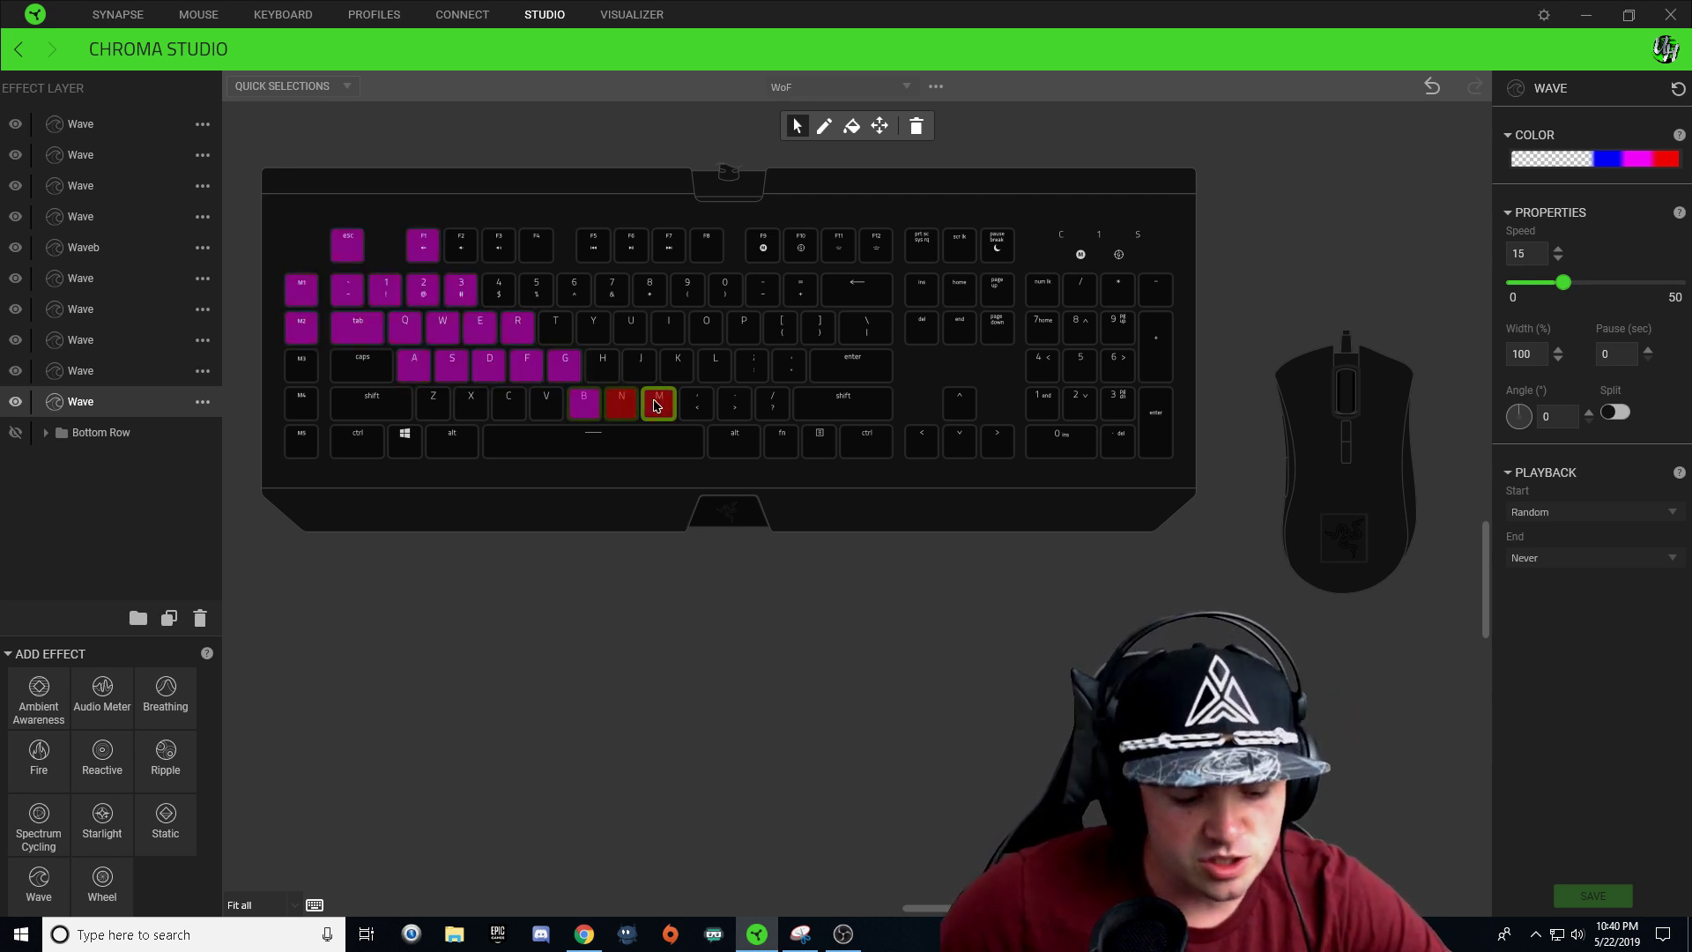
- Apply the blue-magenta-red gradient to H and J in the A to G layer and compare it with the N key's gradient
left_click(105, 371)
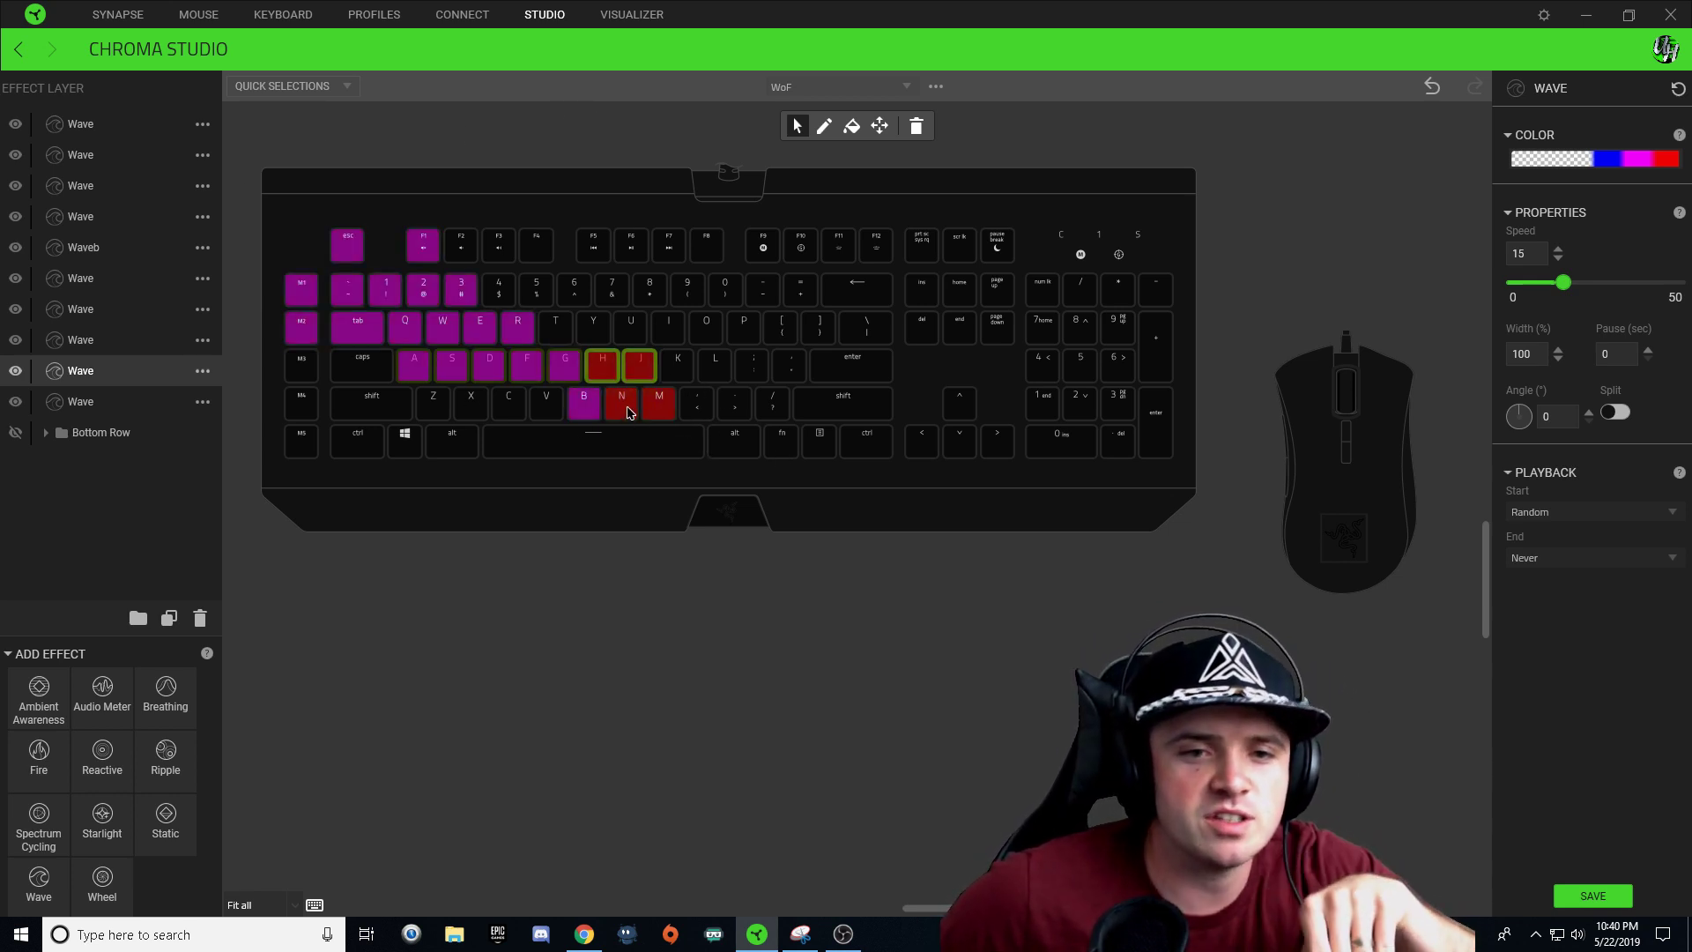
left_click(104, 401)
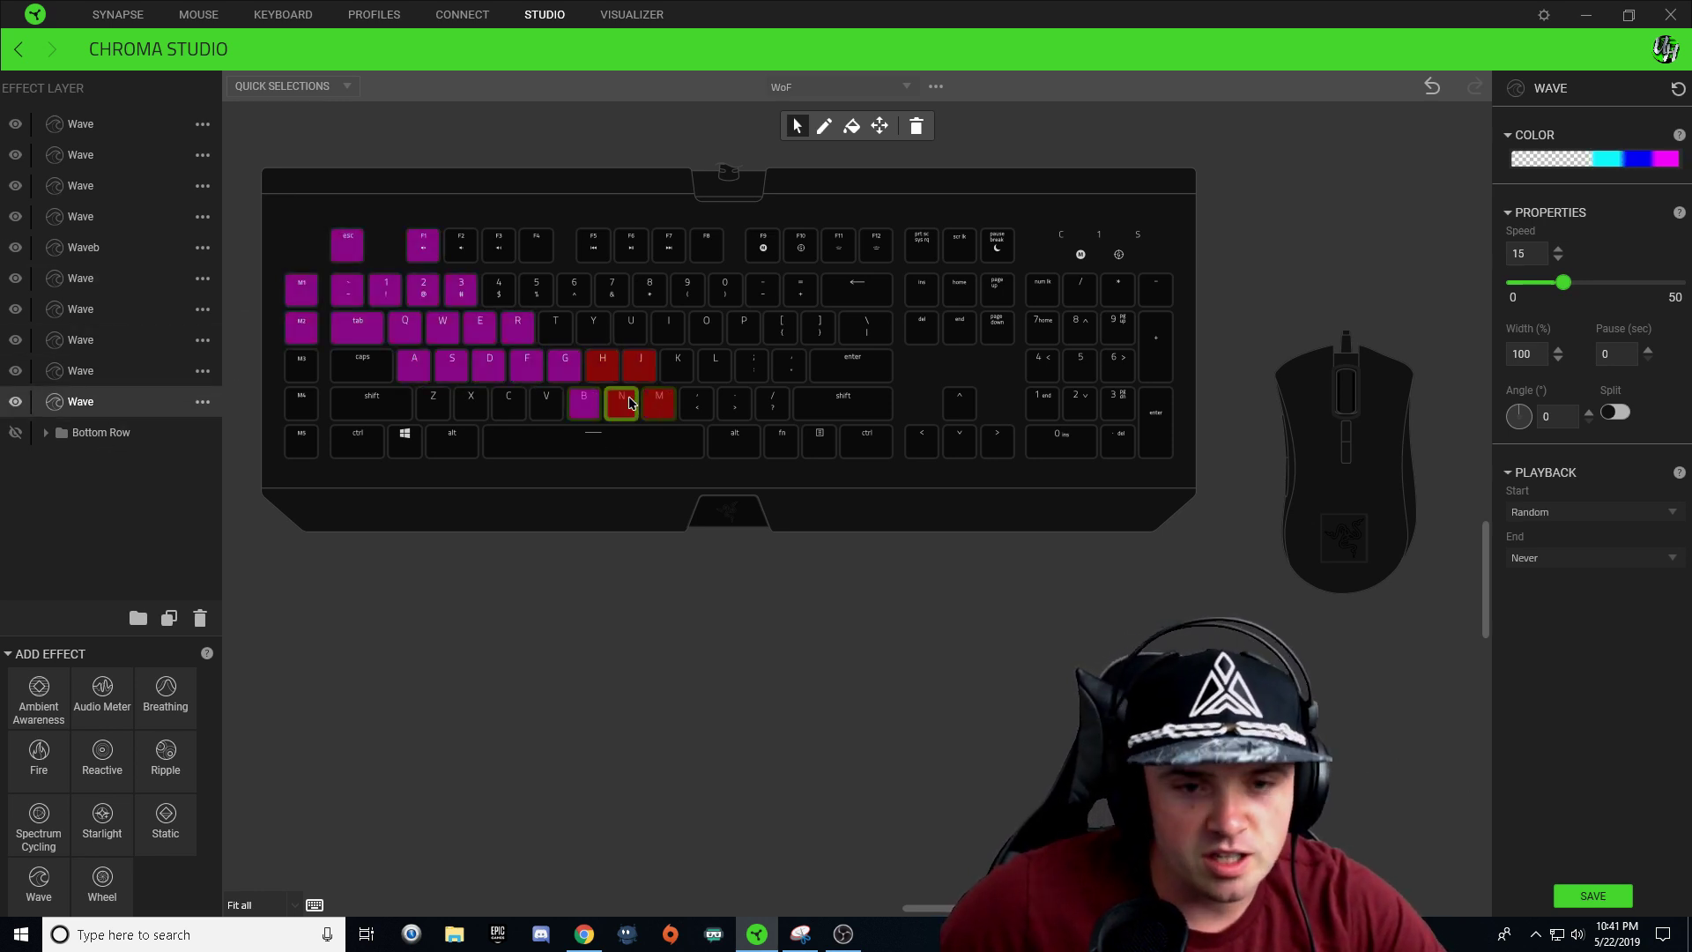
left_click(82, 371)
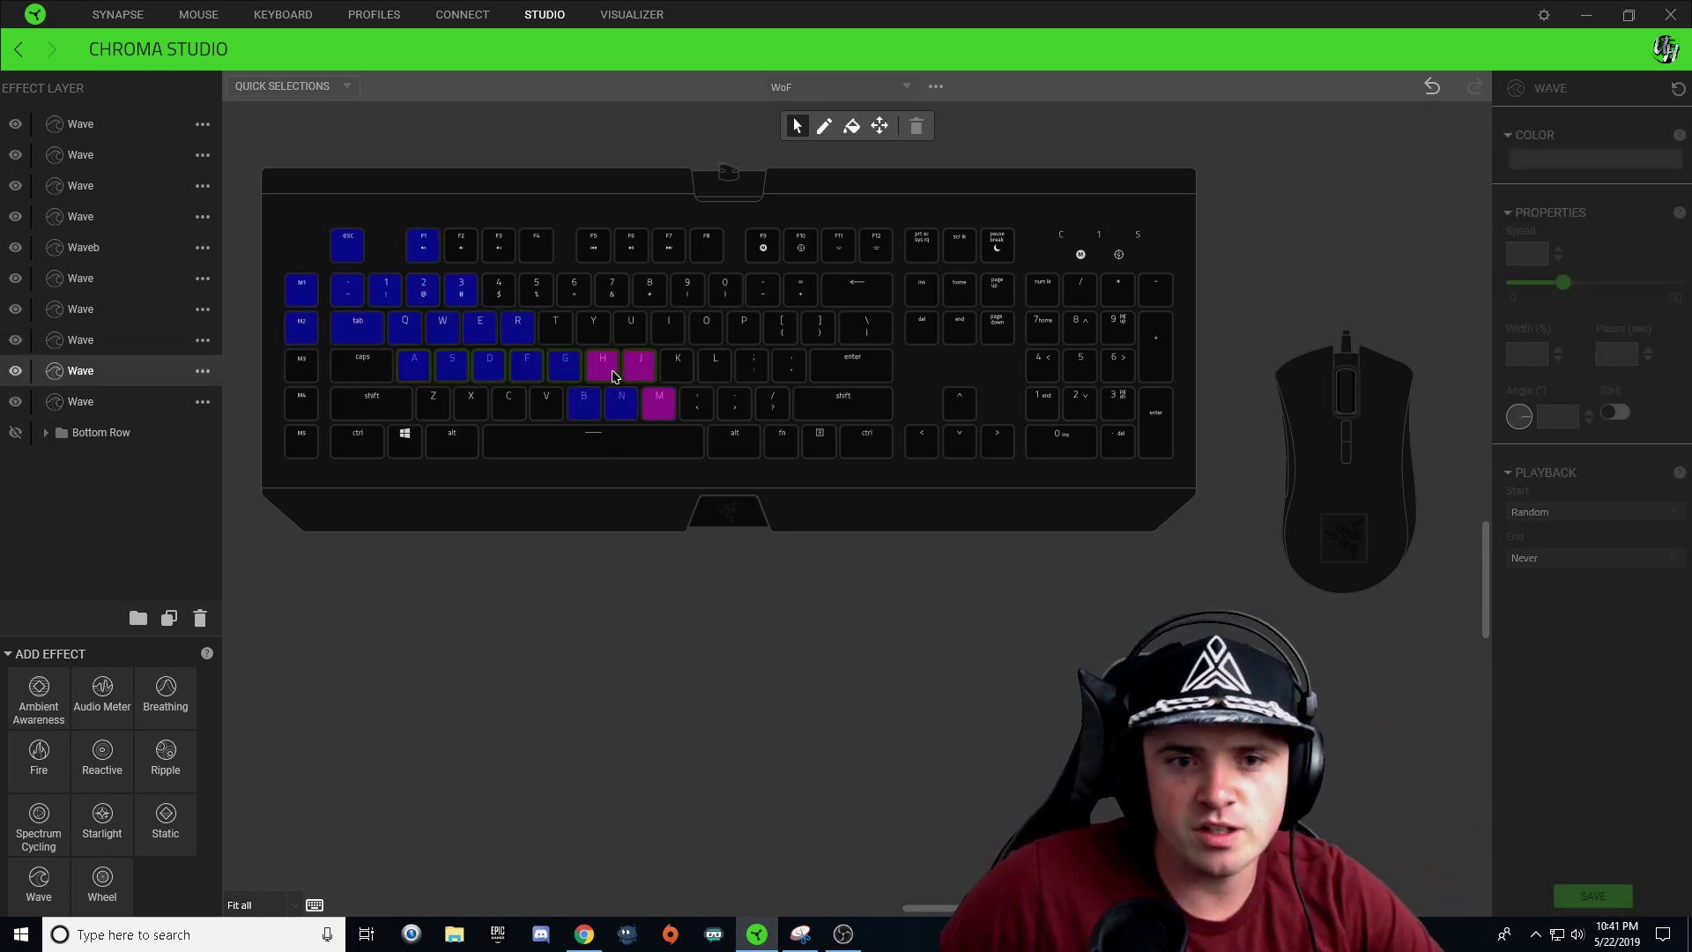
left_click_drag(612, 369, 651, 372)
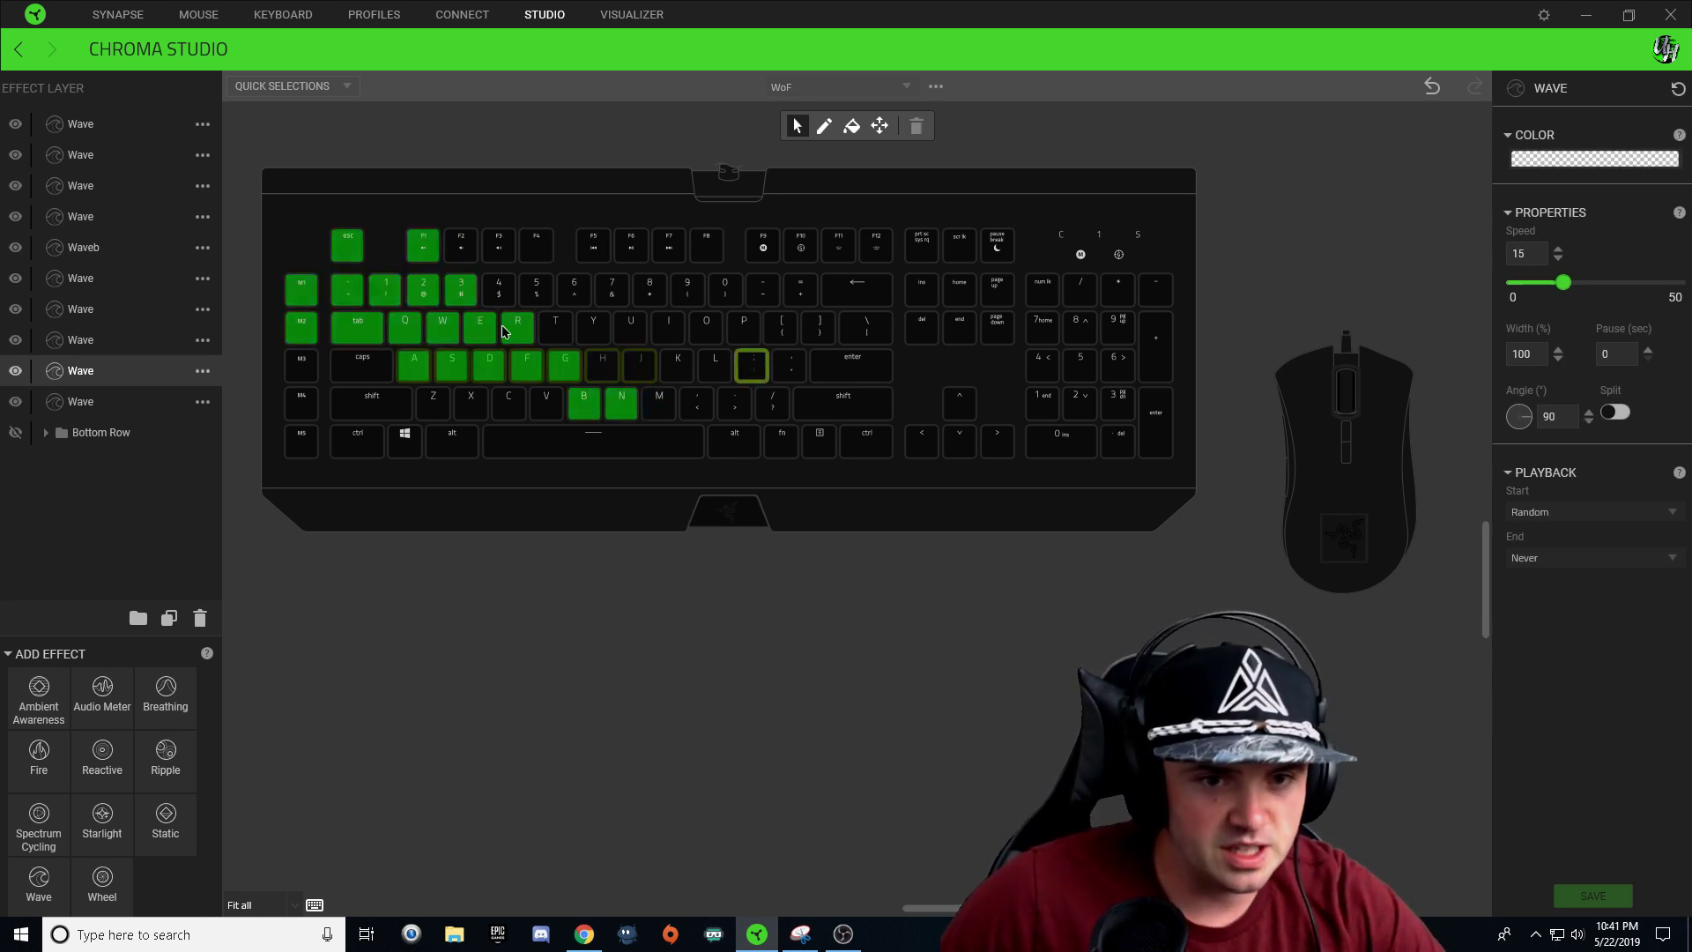
- Extend the next three Wave layers upward to T, Y and U, to 4 through 7, and to F2 through F5 with the blue-magenta-red gradient
left_click(118, 342)
left_click_drag(631, 330, 551, 334)
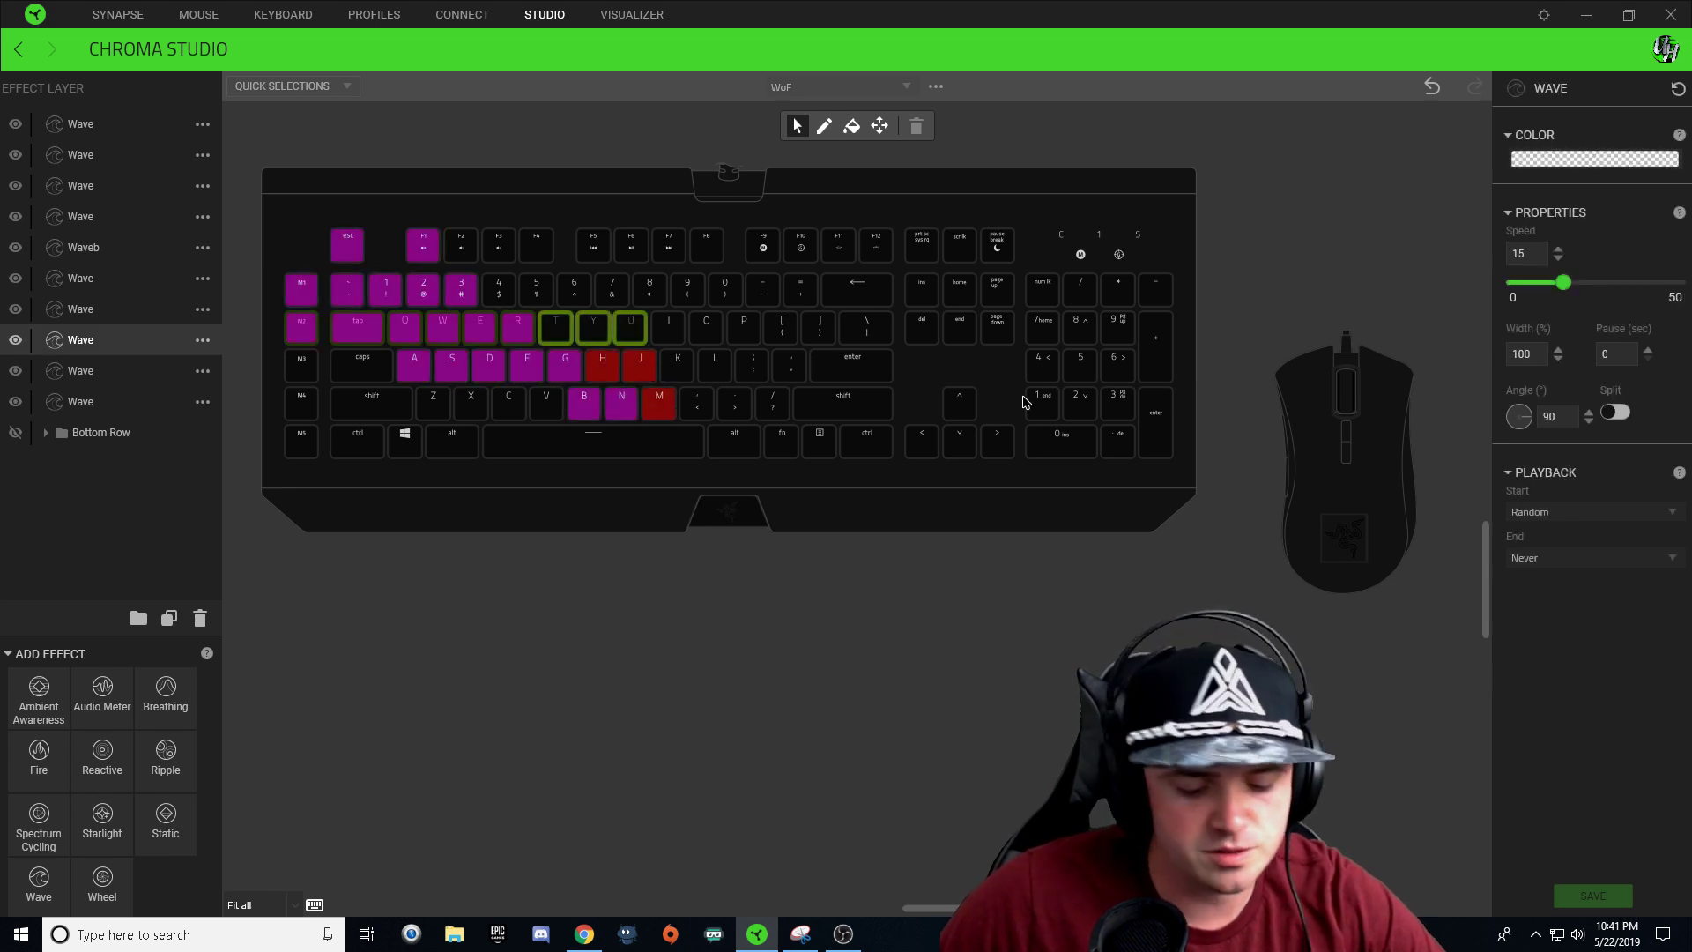
left_click(110, 310)
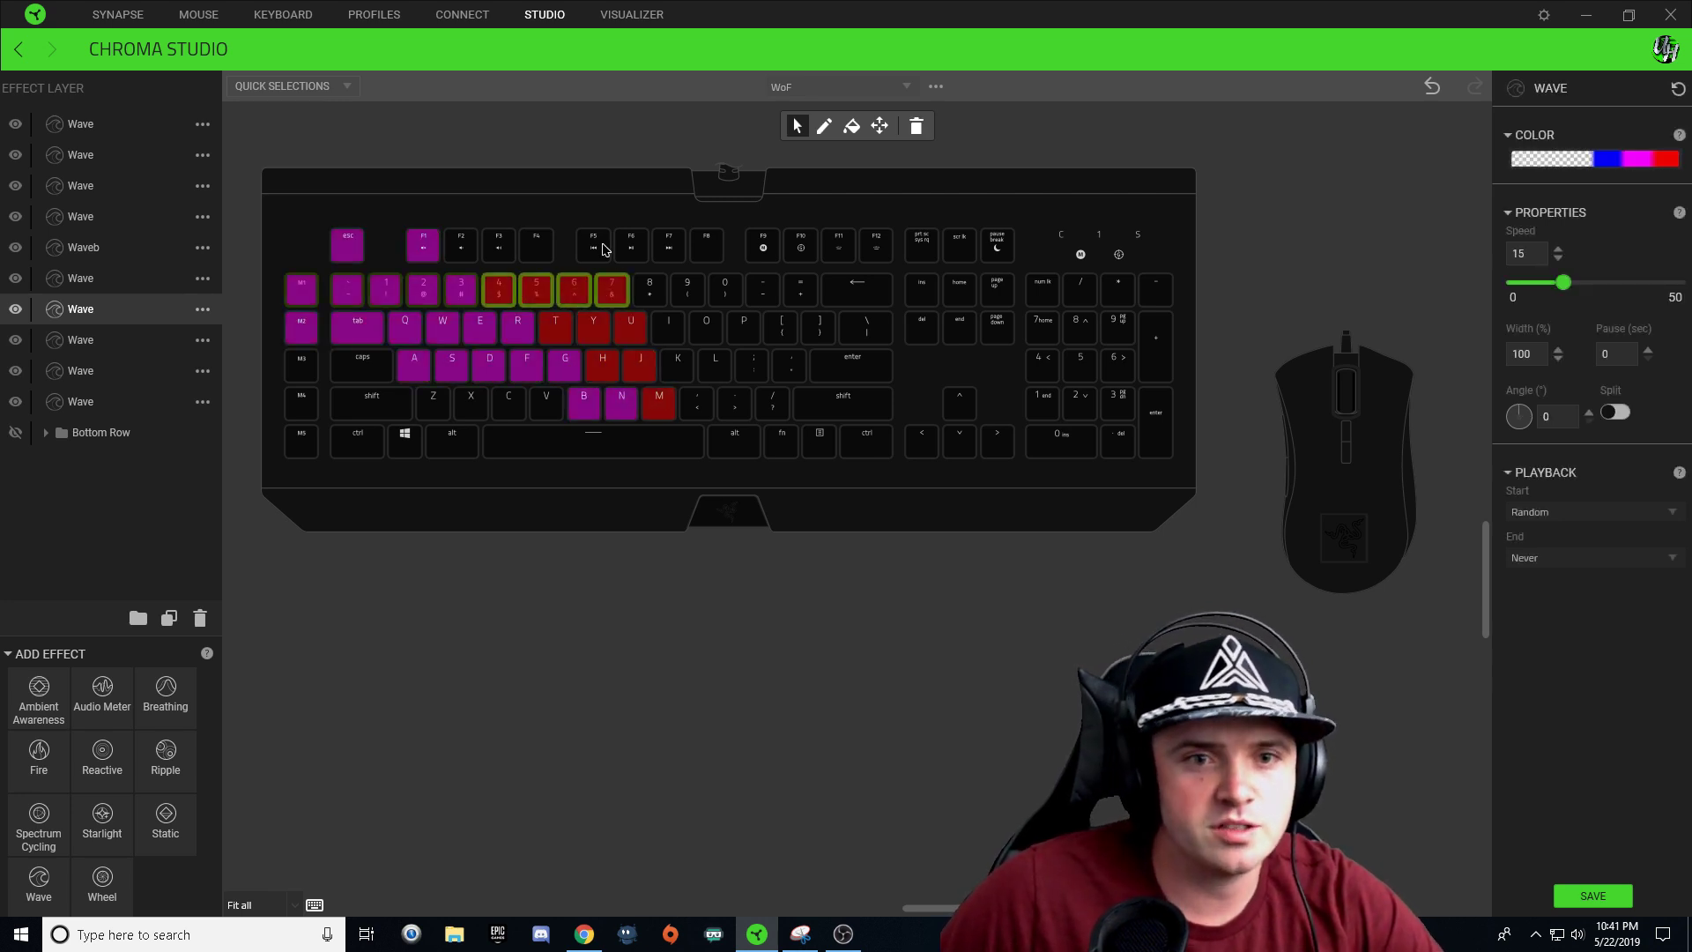
left_click(108, 281)
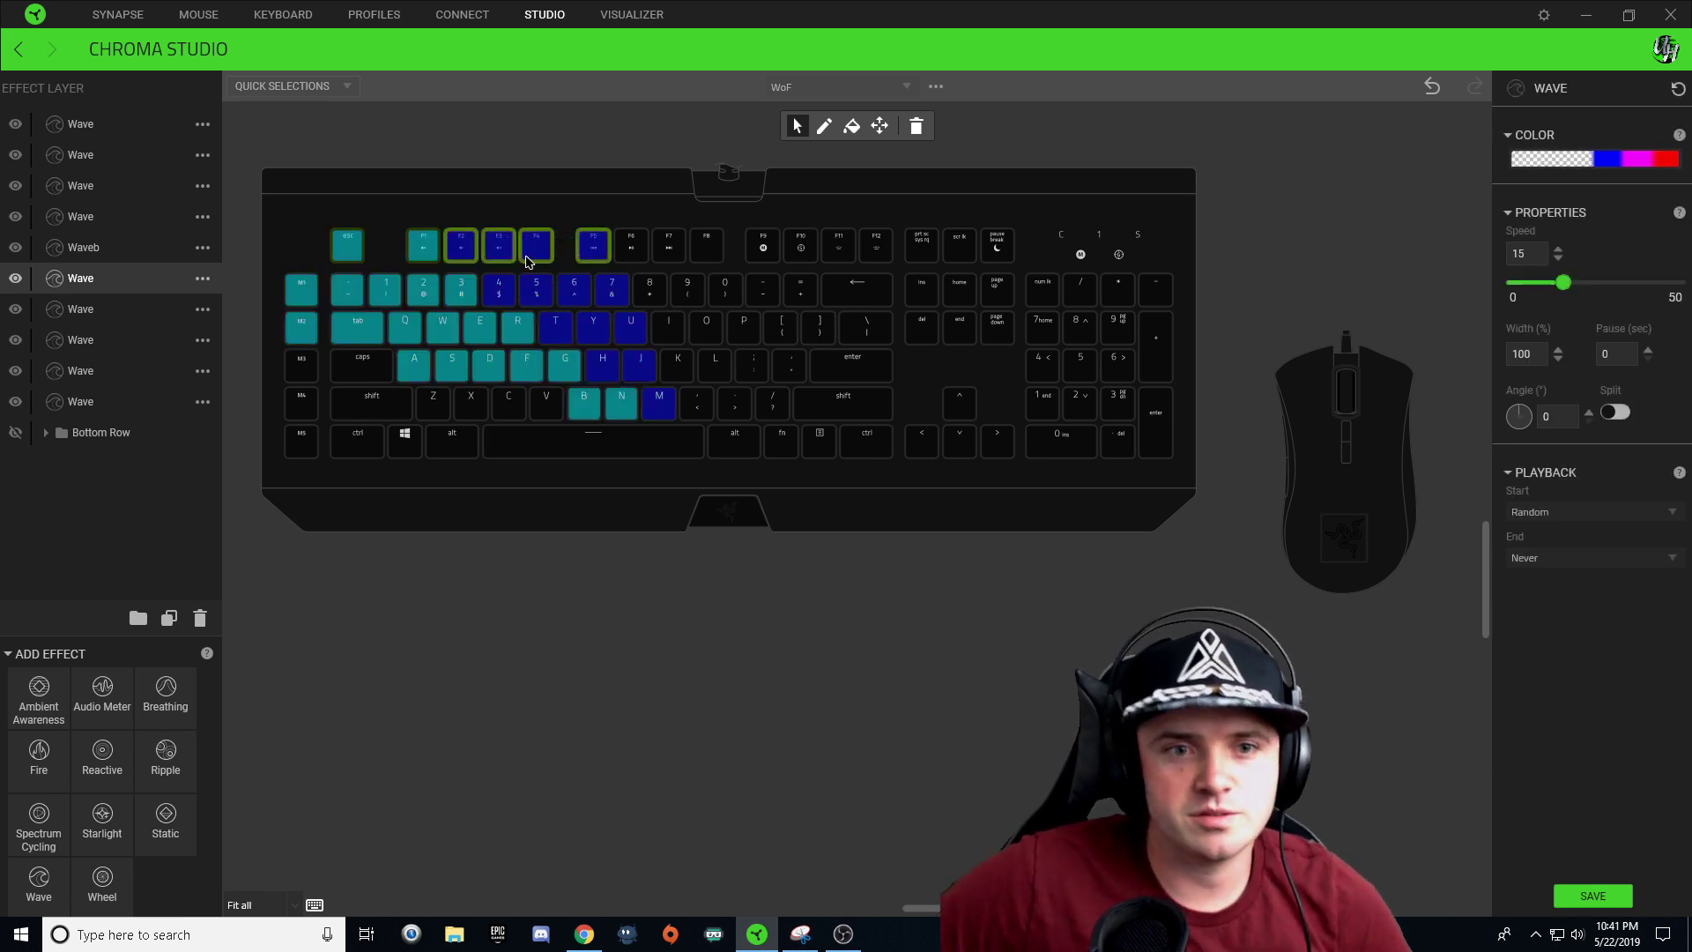
- Add the M key to the Waveb layer
left_click(115, 252)
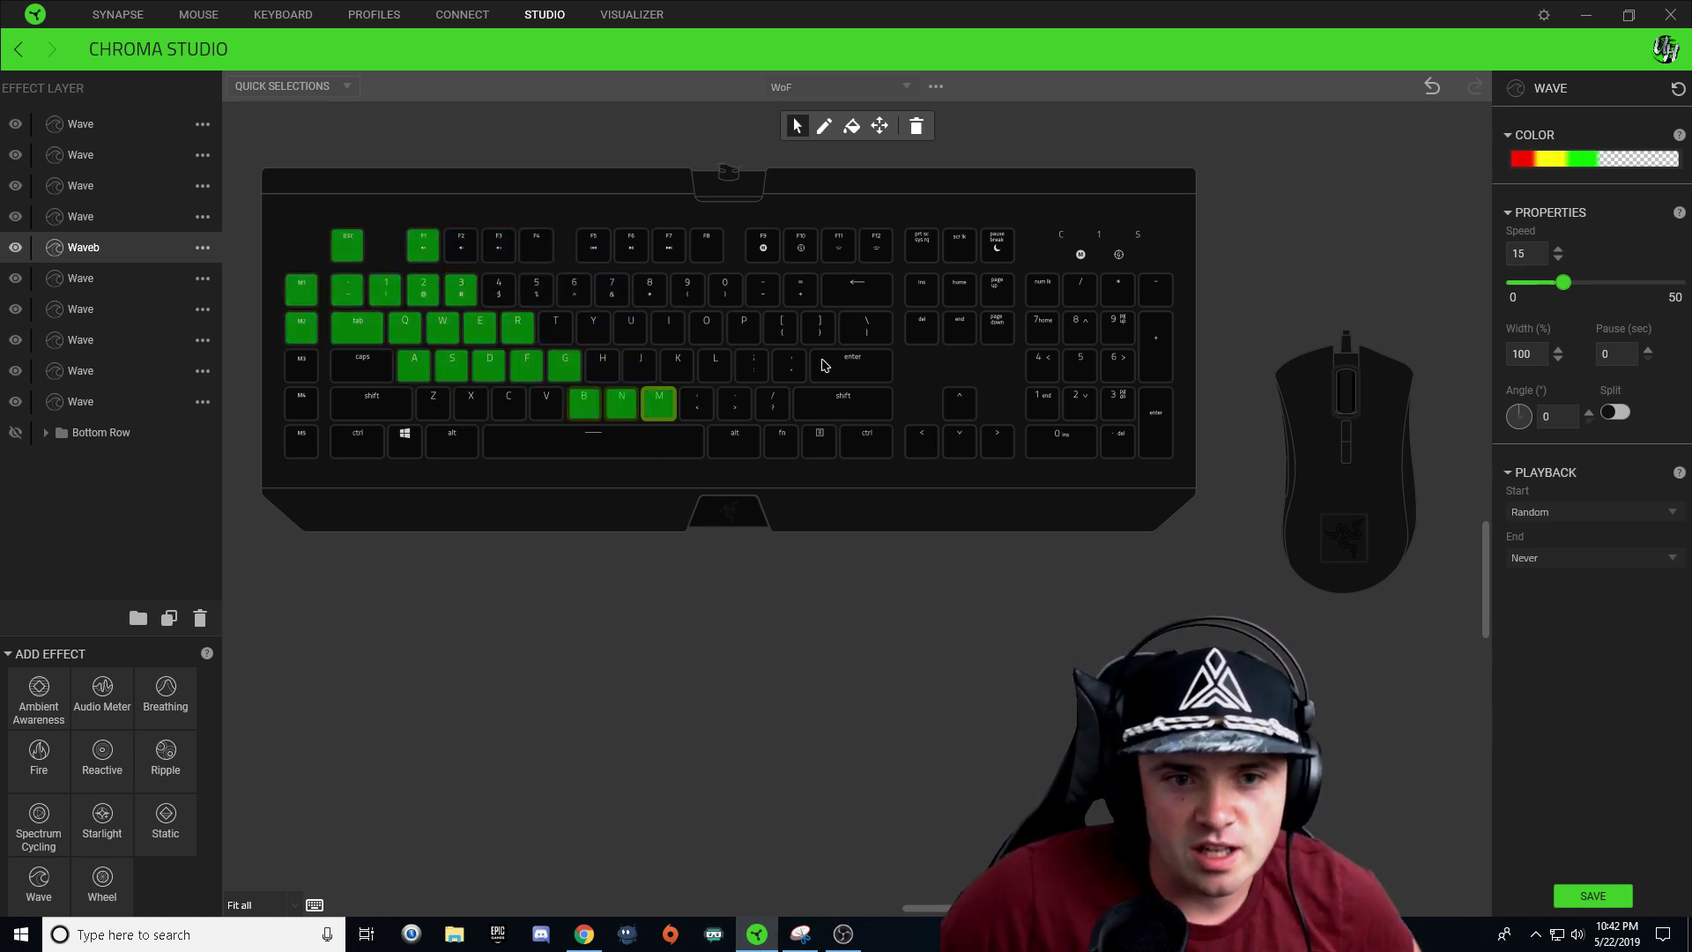
left_click(685, 582)
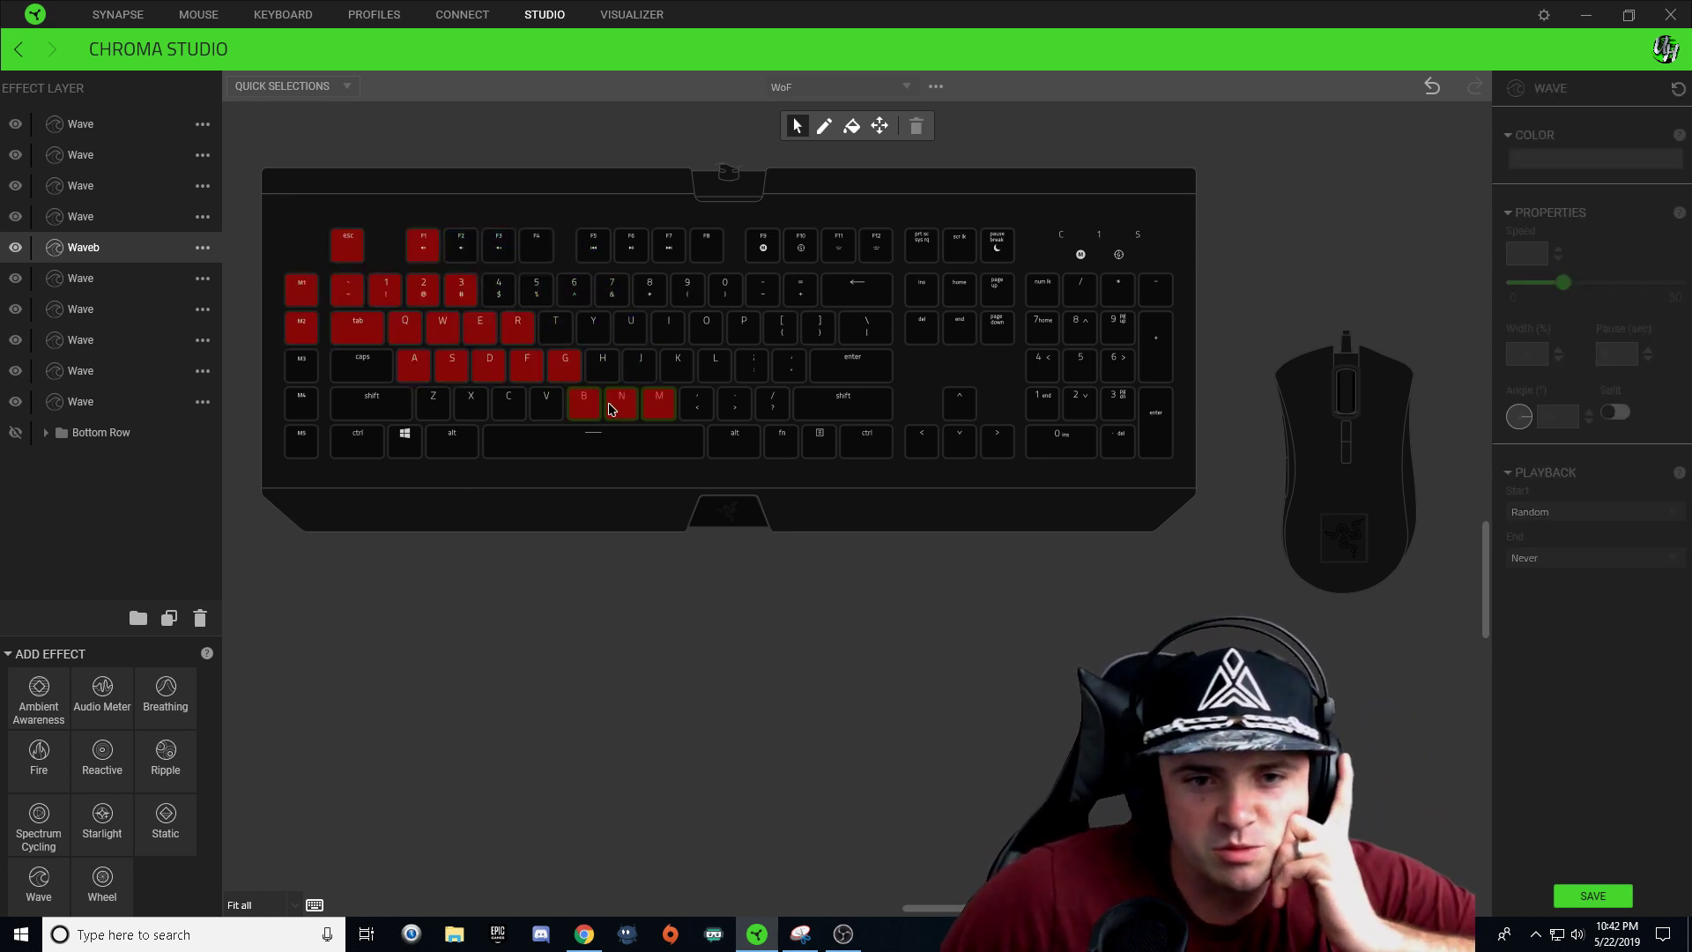
left_click(675, 407)
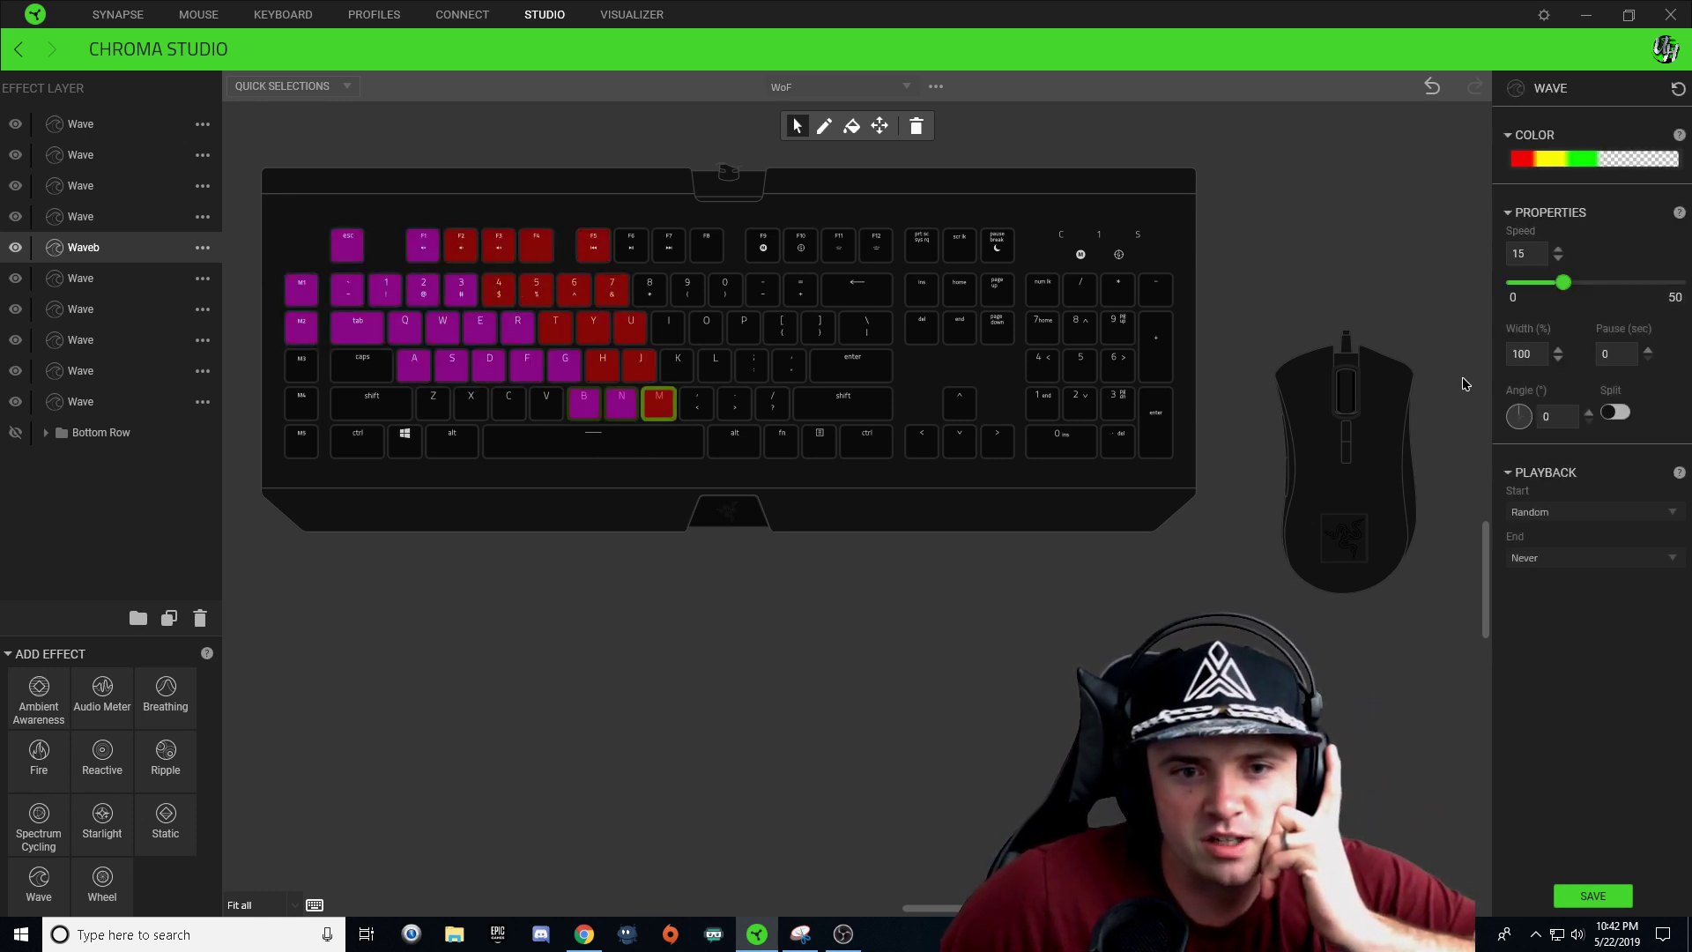
- Recolor the M key's gradient in Waveb to yellow, green and cyan before the transparent section, and save the effect
left_click(1590, 164)
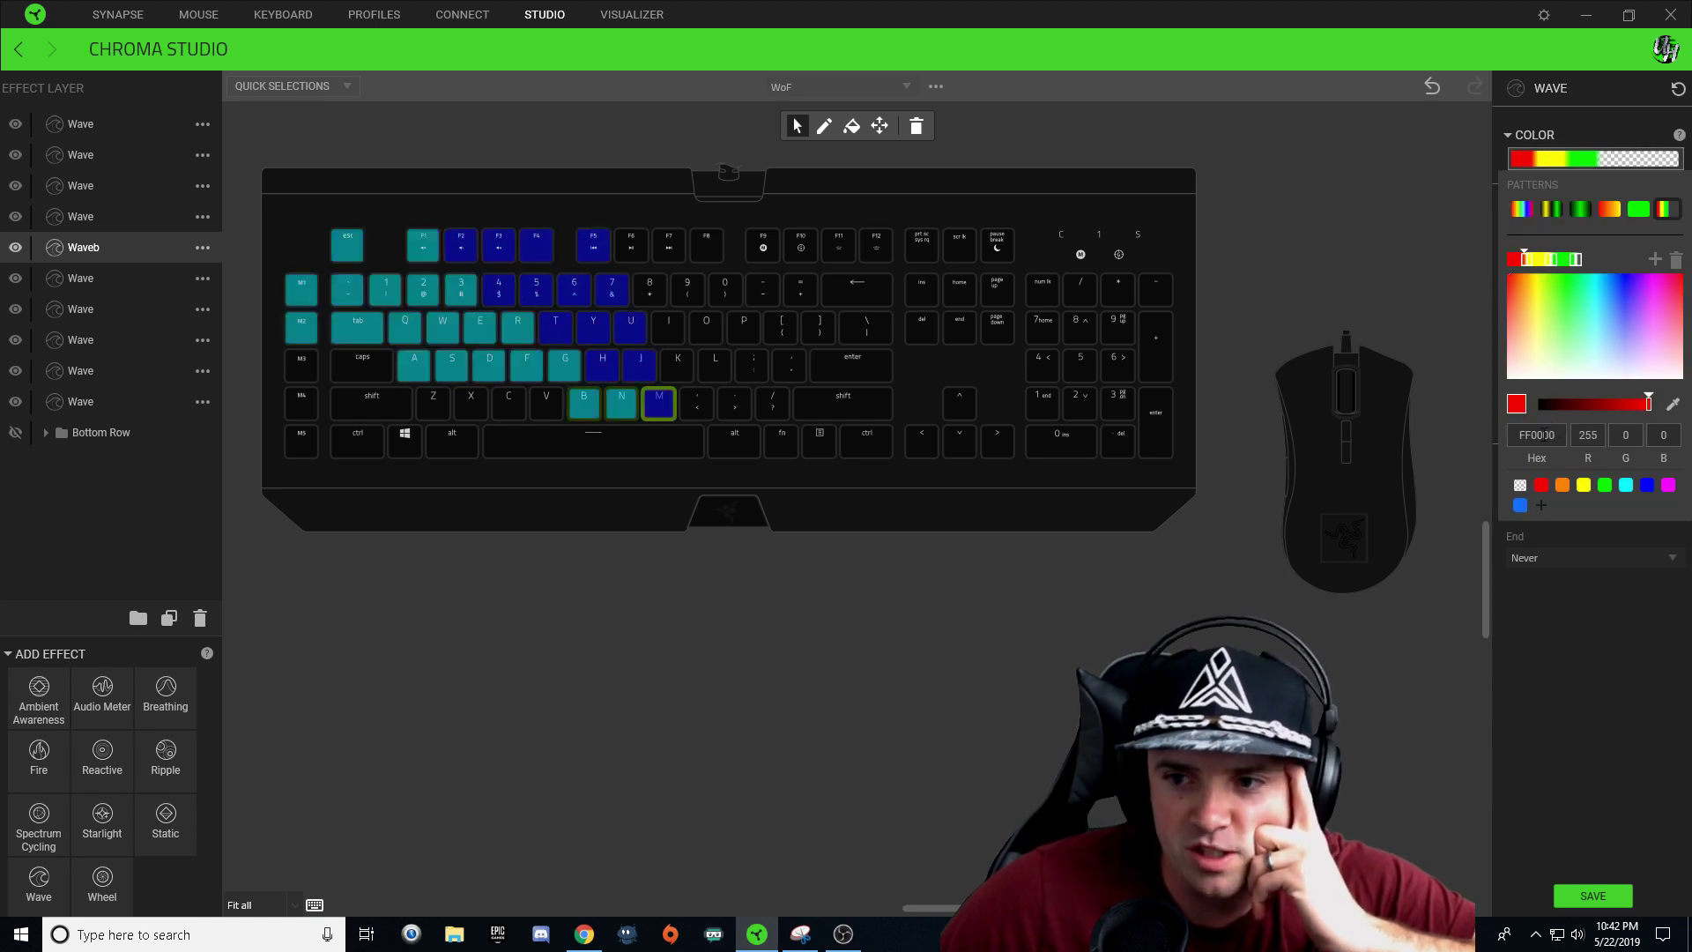
left_click(1583, 487)
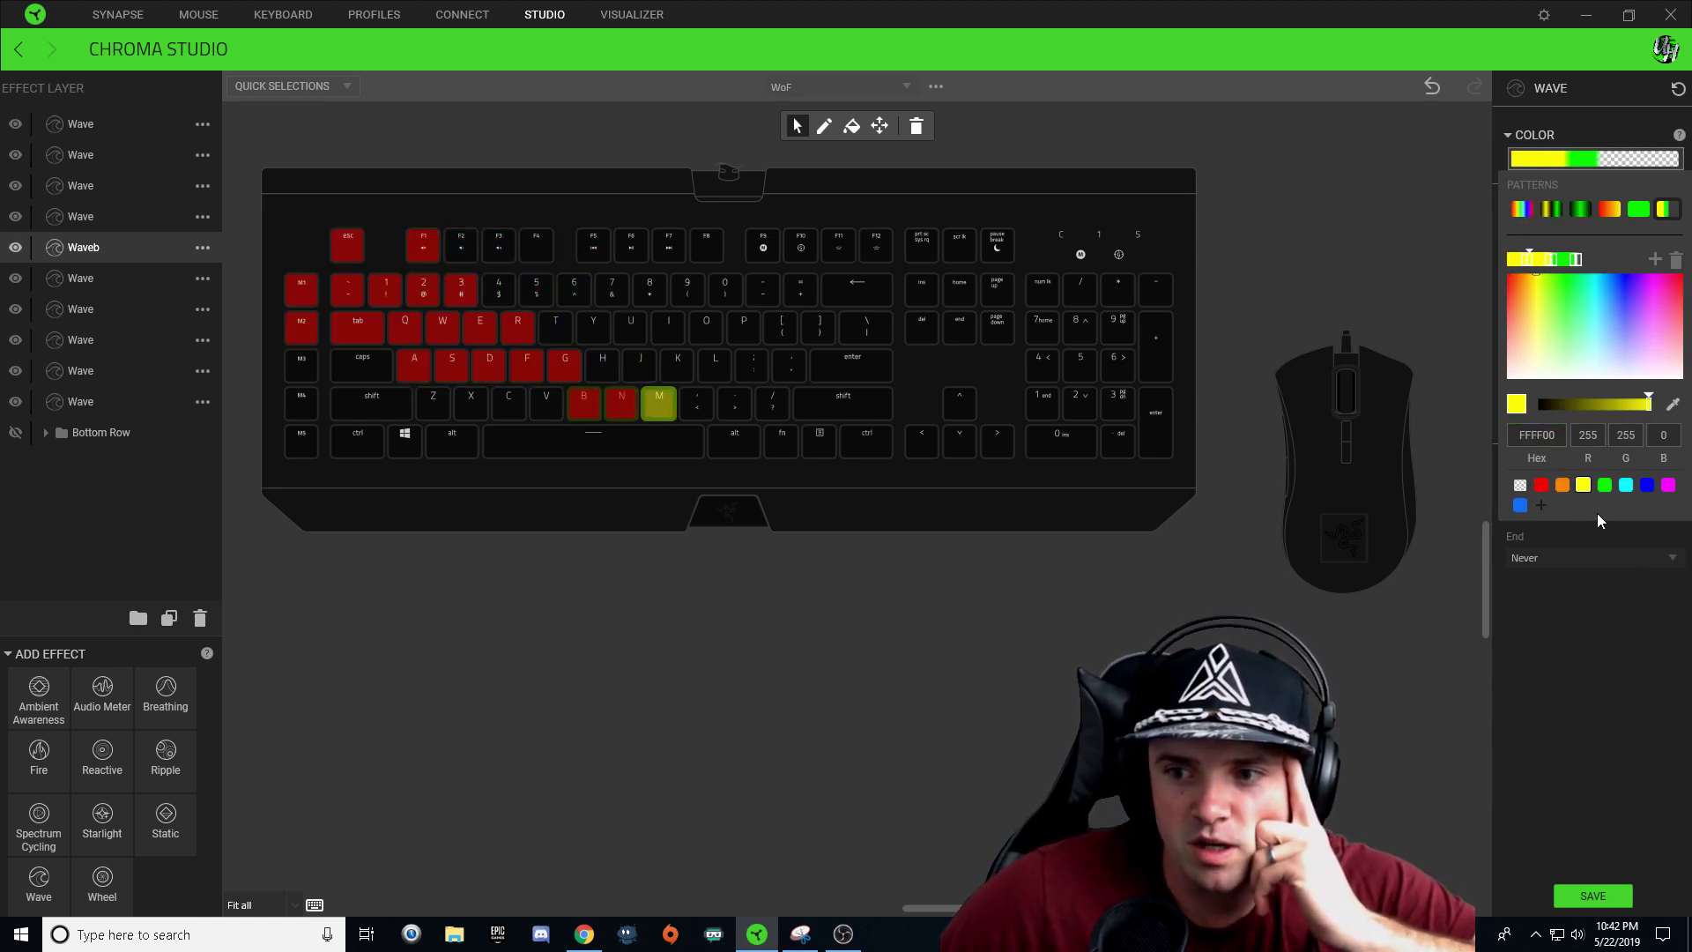
left_click(1605, 486)
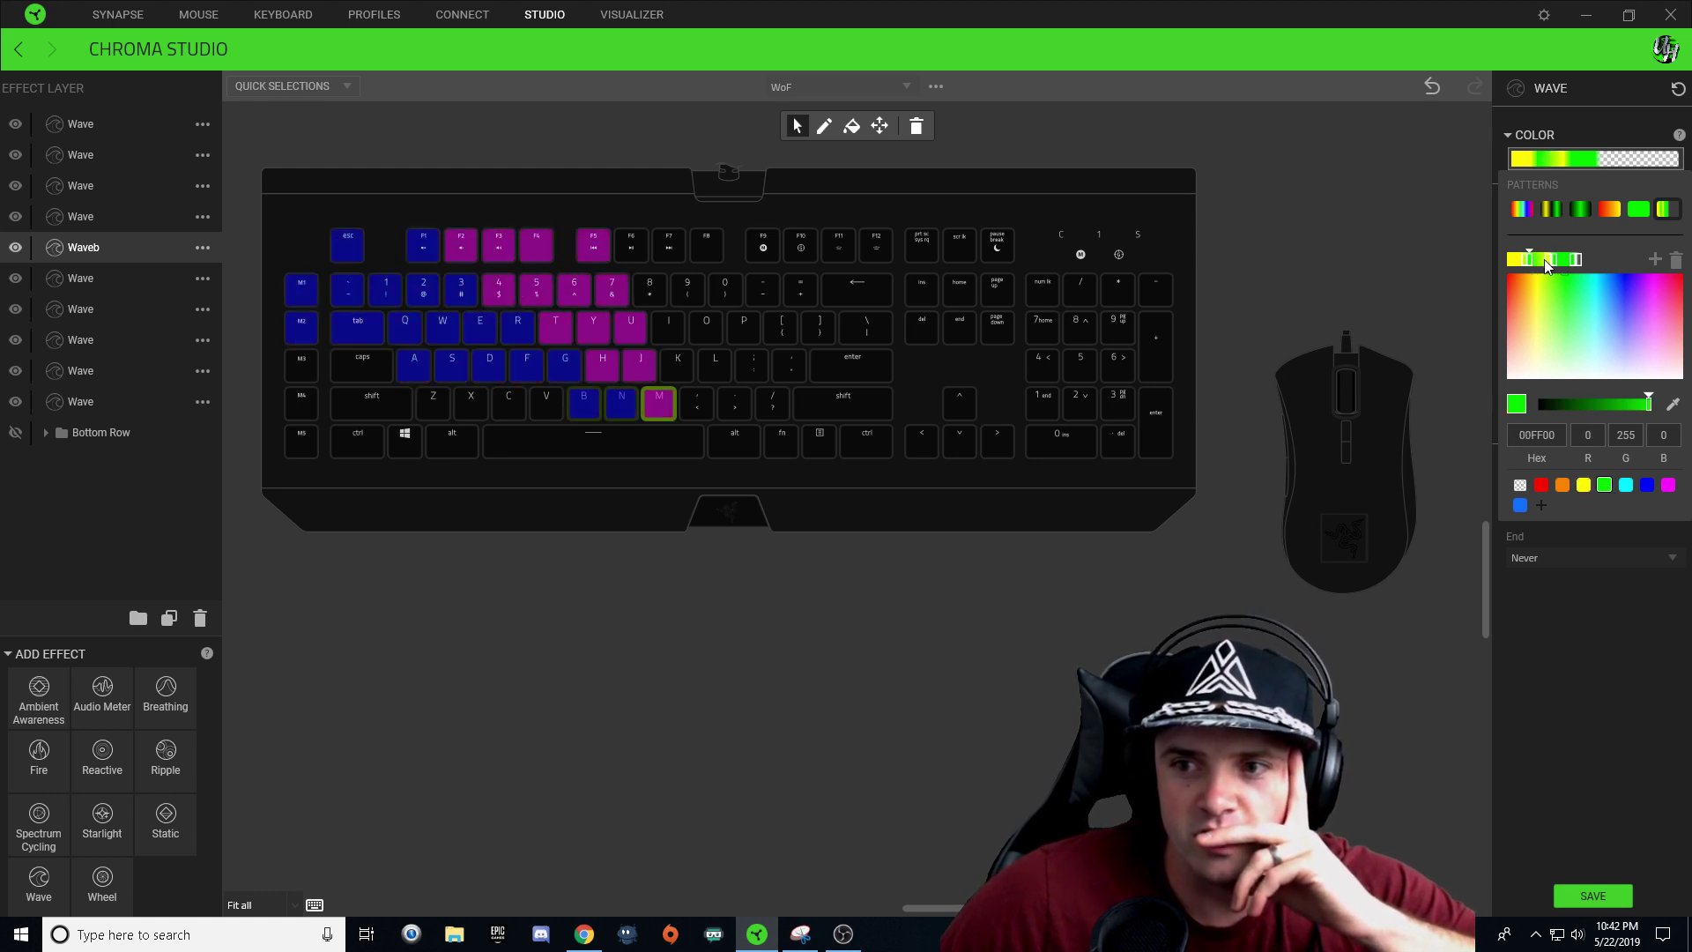
left_click(1549, 259)
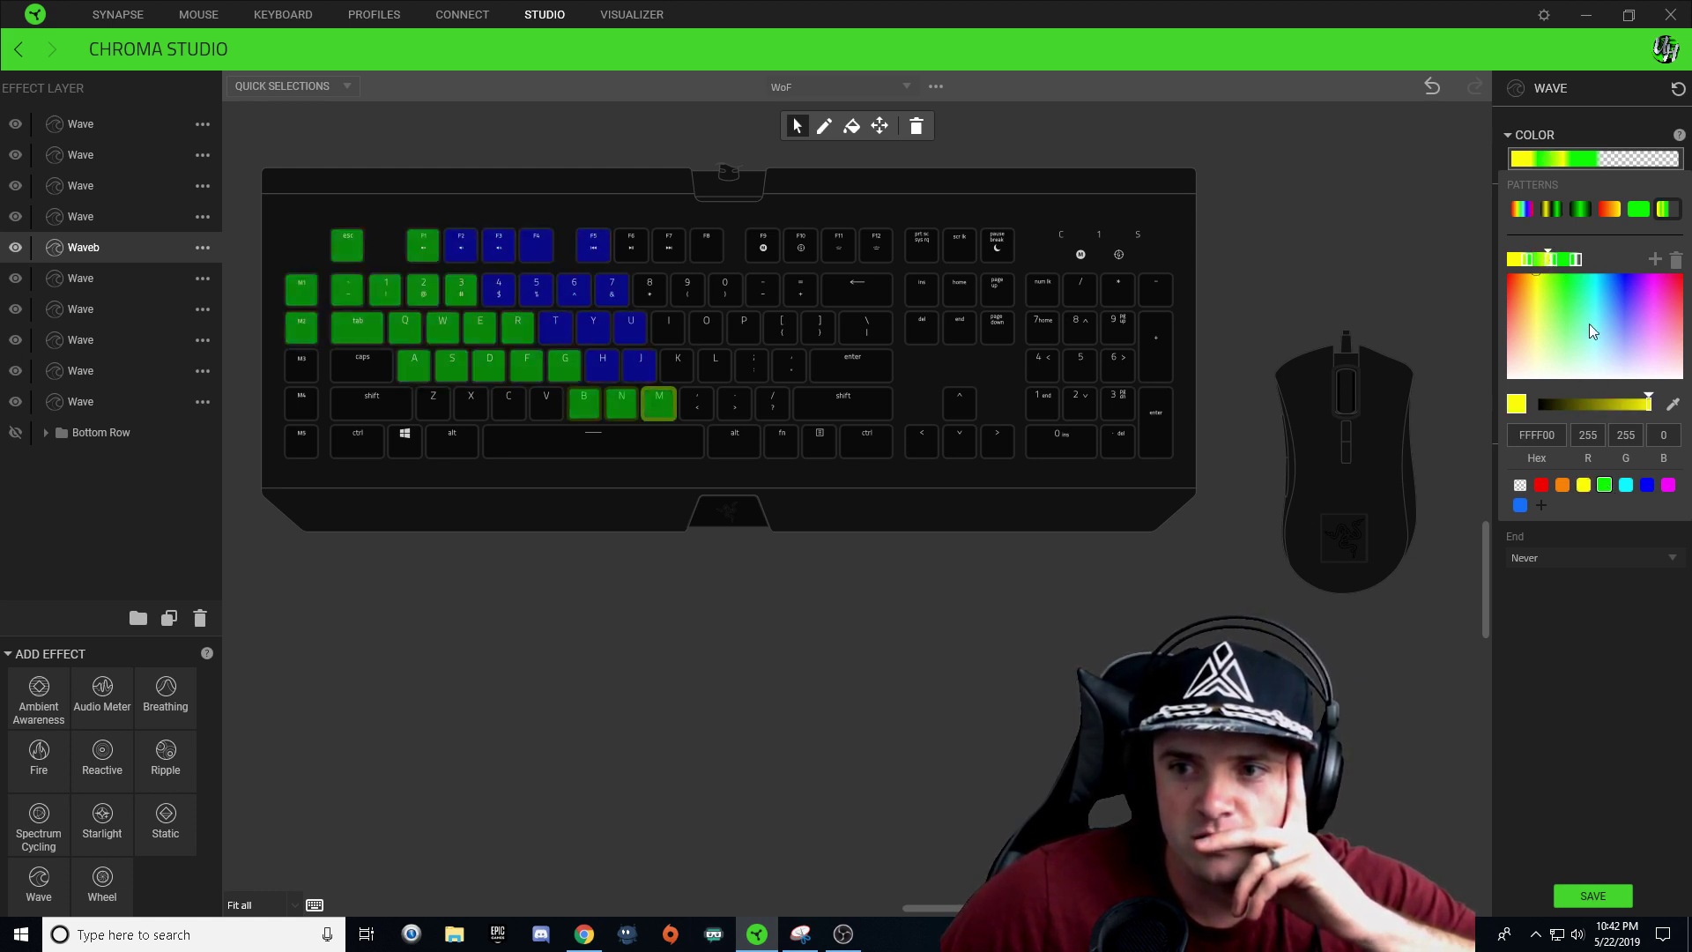
left_click(1605, 485)
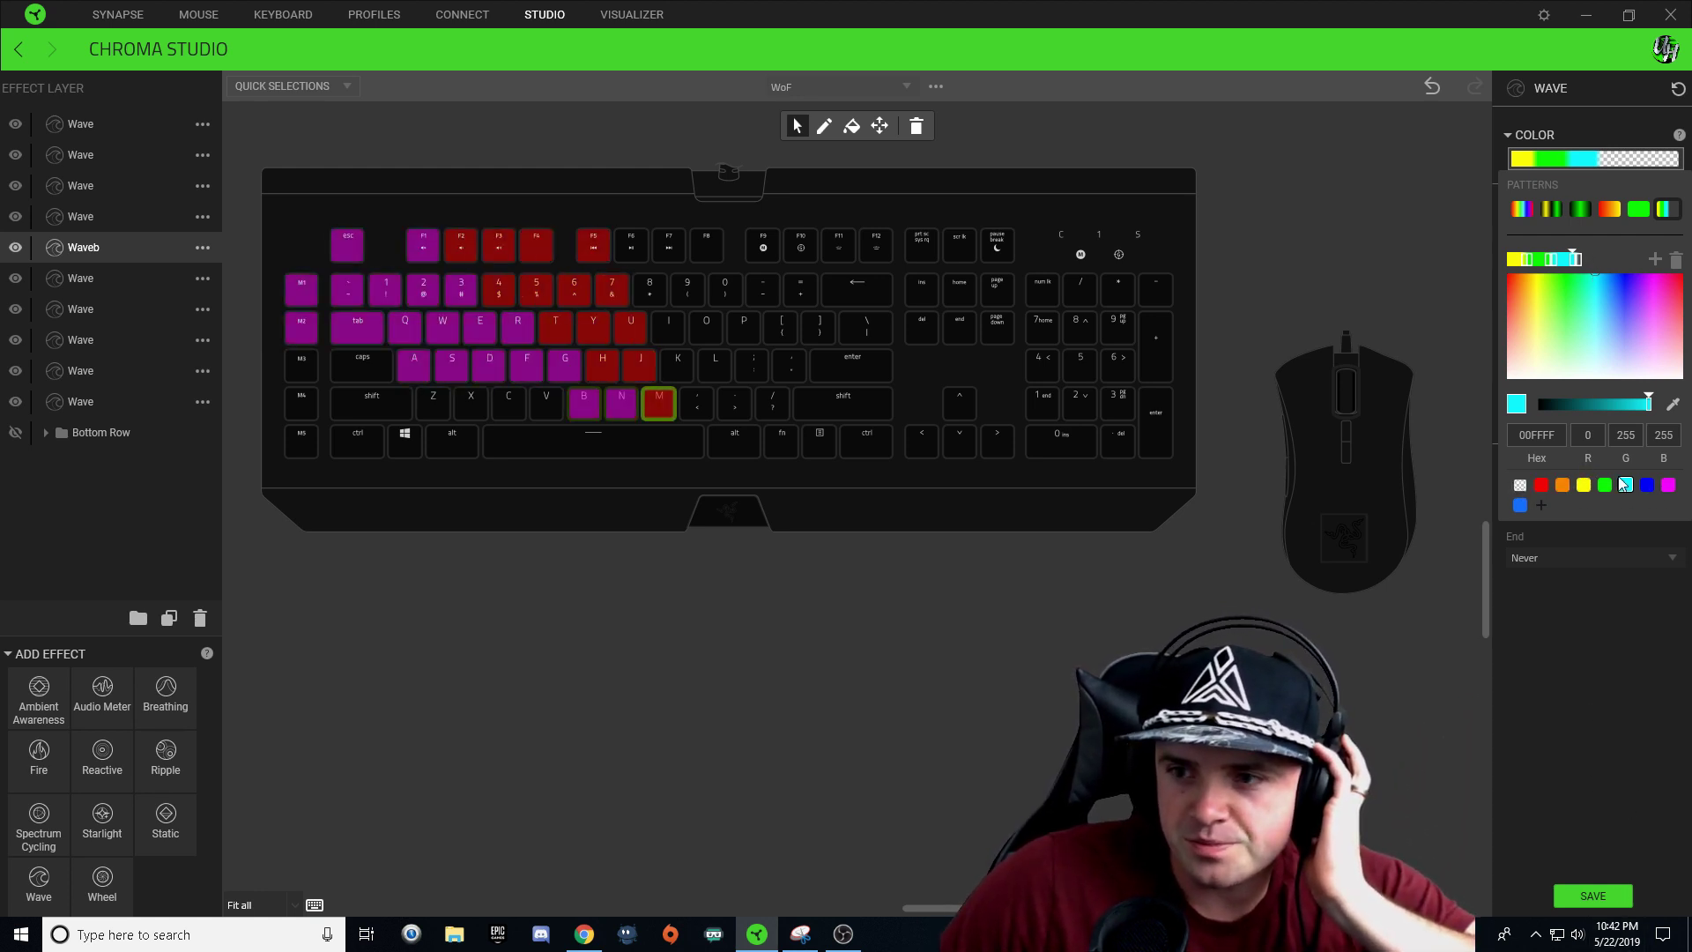
left_click(1624, 820)
left_click(1605, 896)
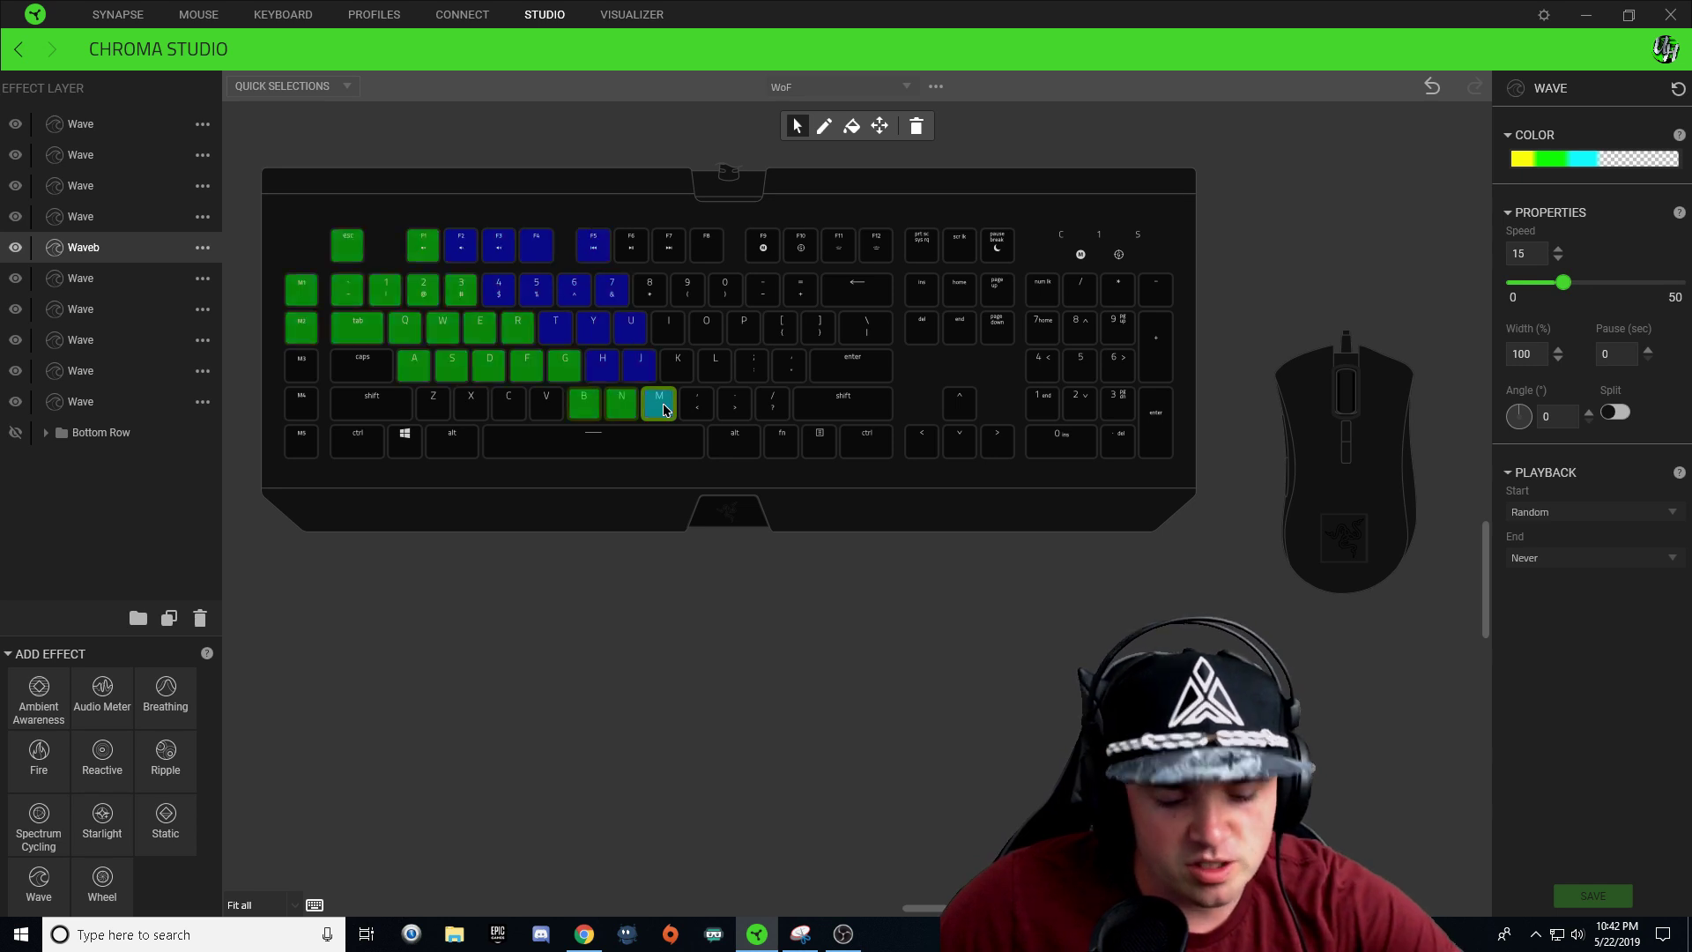
- Apply Waveb's yellow-green-cyan-transparent gradient to H and J, then to T, Y and U, in the two Wave layers directly above Waveb
left_click(81, 216)
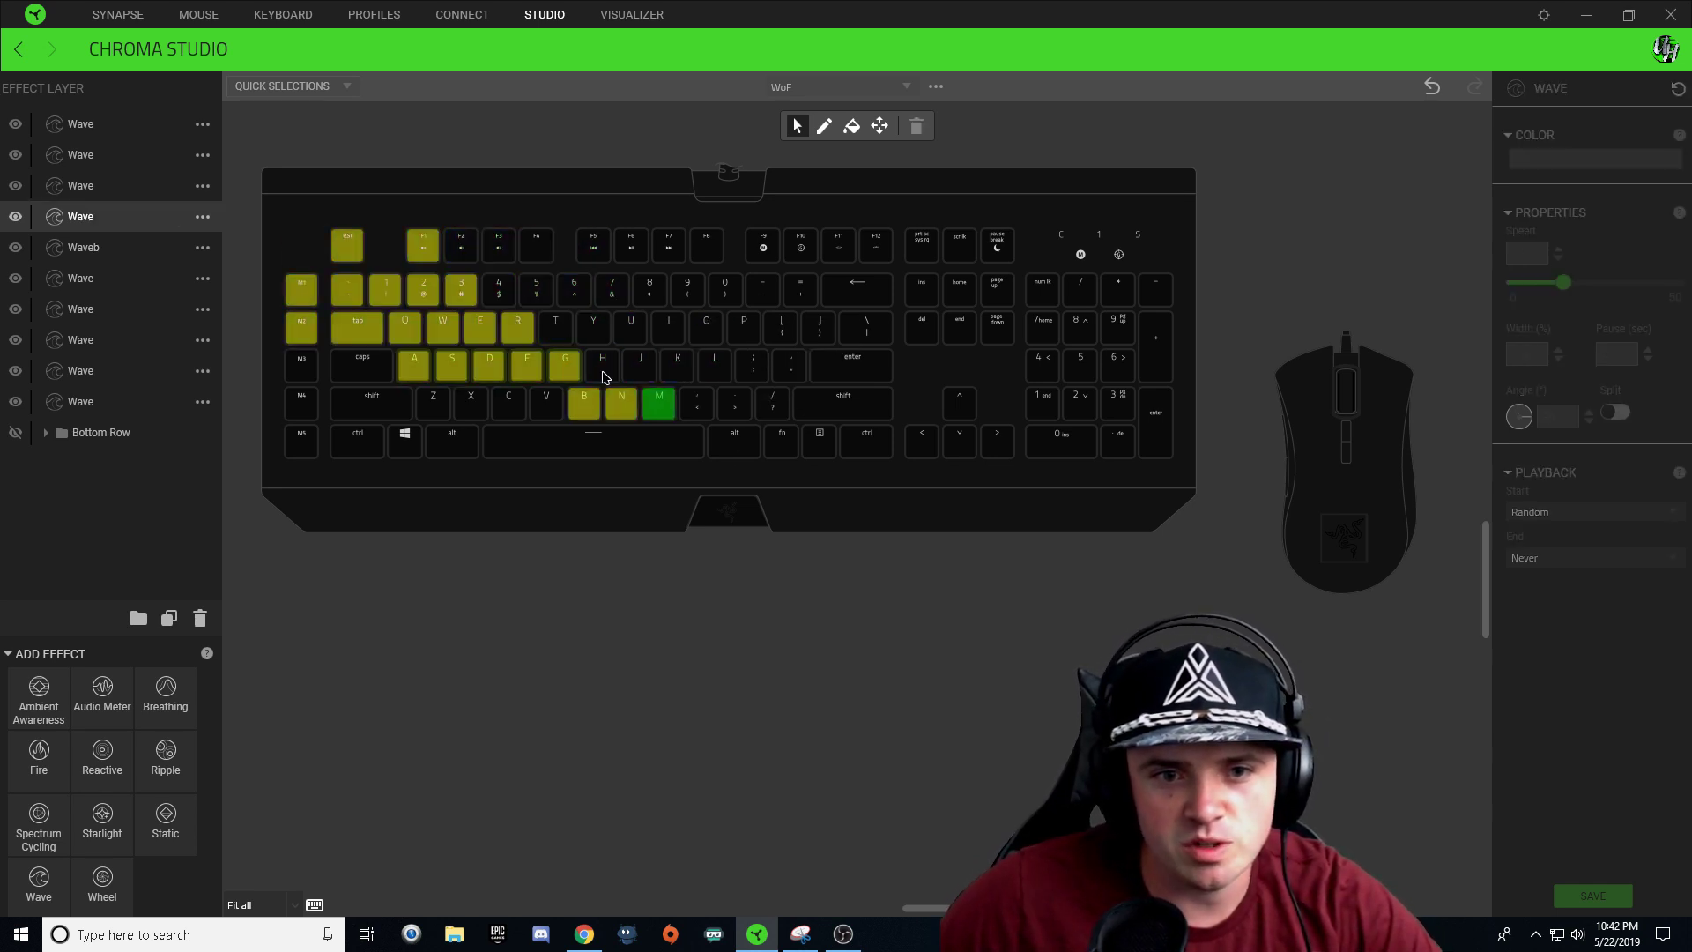
left_click(617, 357)
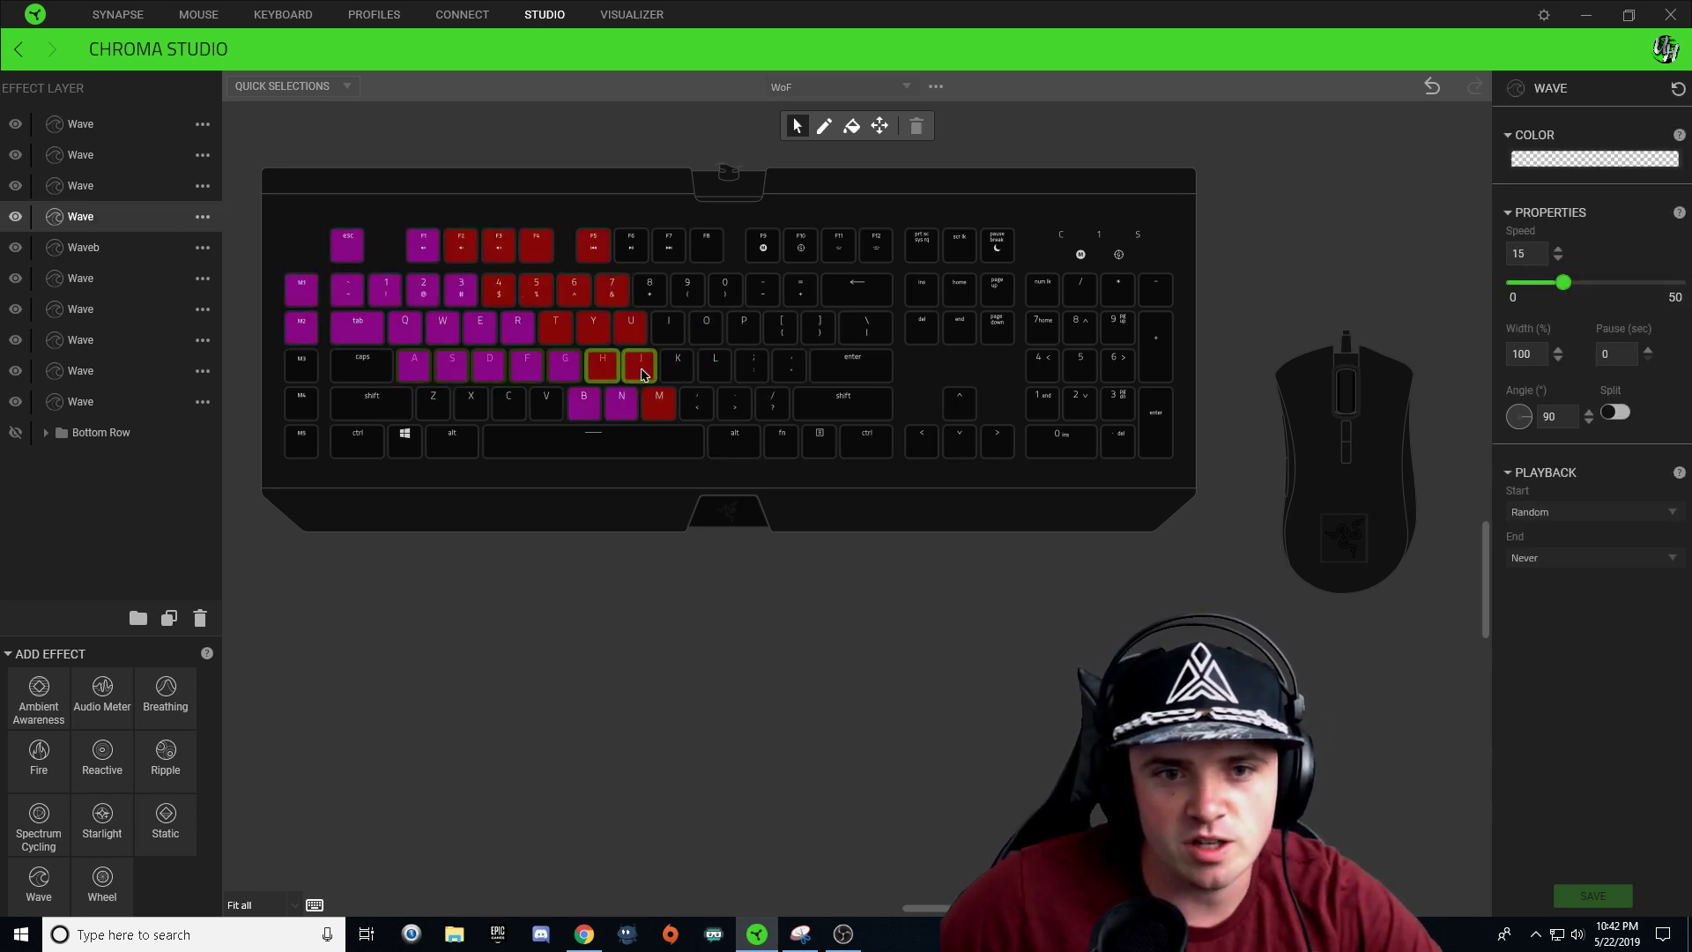
left_click(124, 185)
left_click(628, 339)
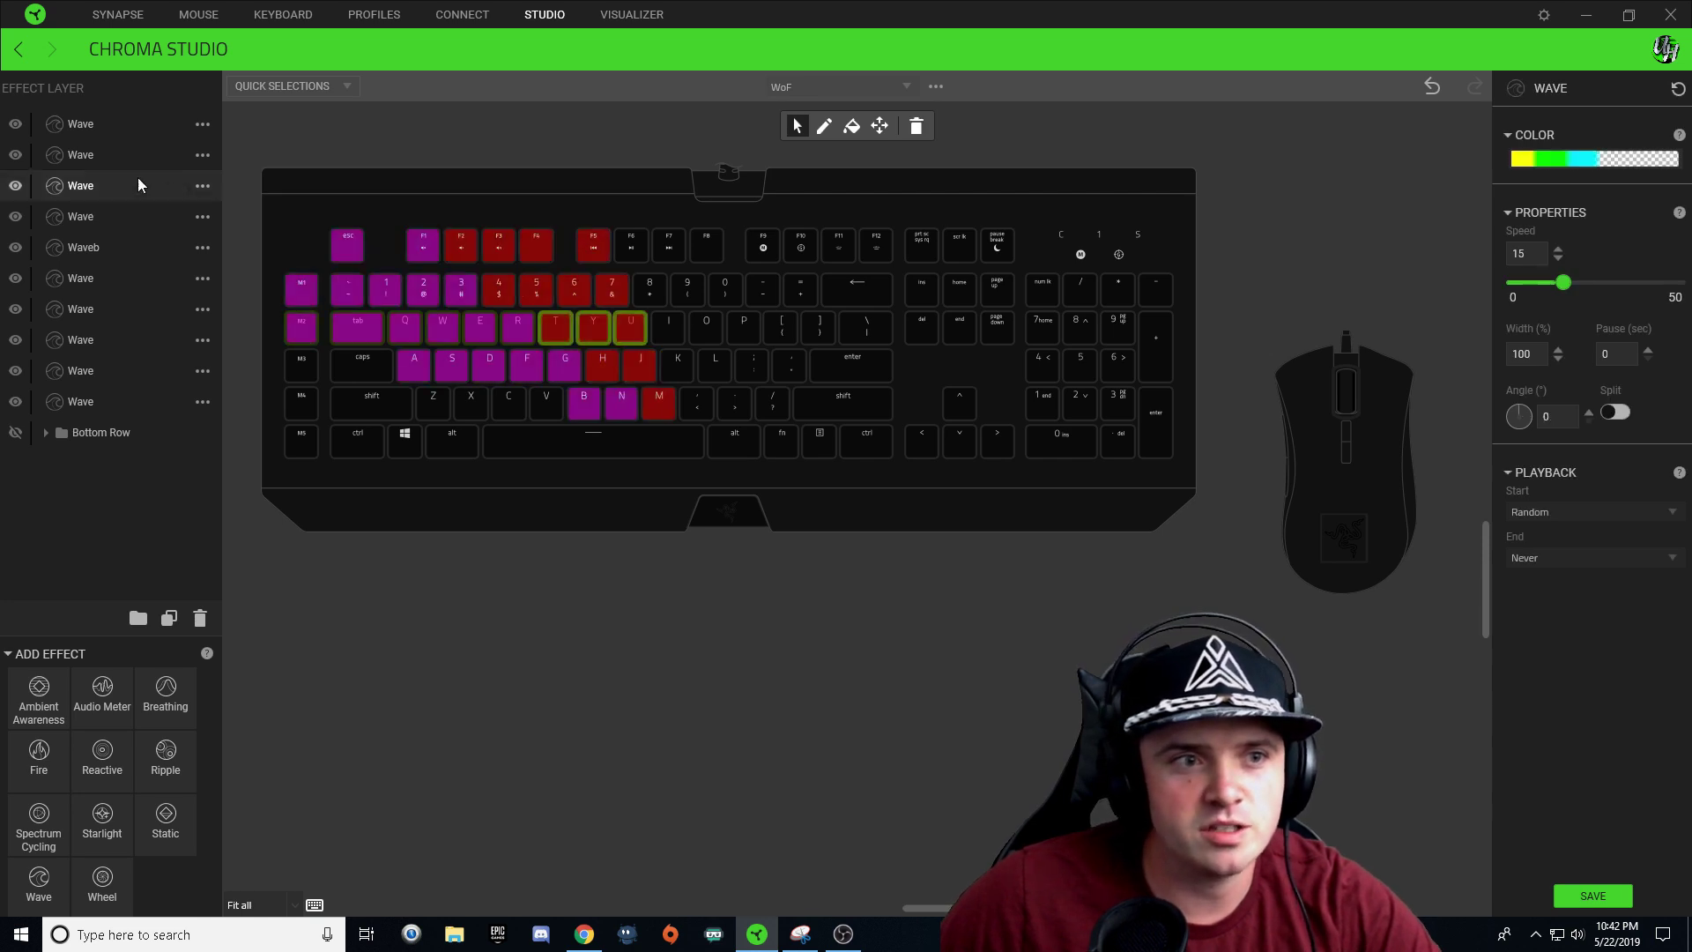
- Apply the yellow-green-cyan-transparent gradient to 4 through 7 and to F2 through F5 in the two uppermost Wave layers, and save the effect
left_click(106, 156)
left_click(577, 297)
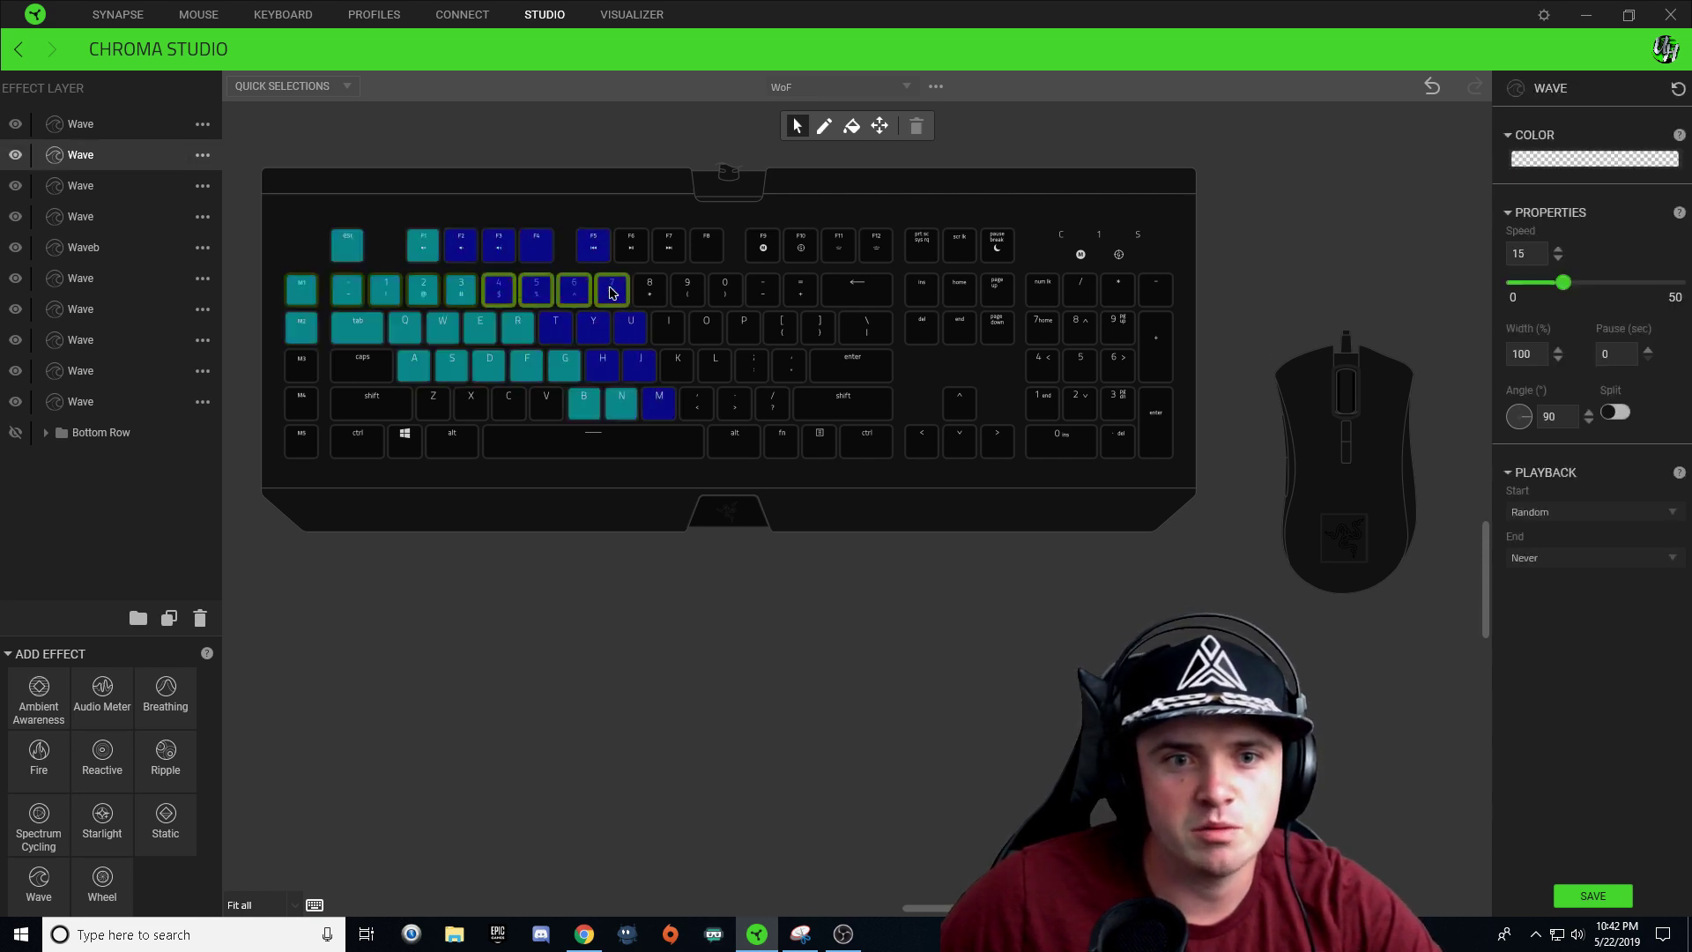
left_click(117, 124)
left_click(498, 257)
left_click(498, 257)
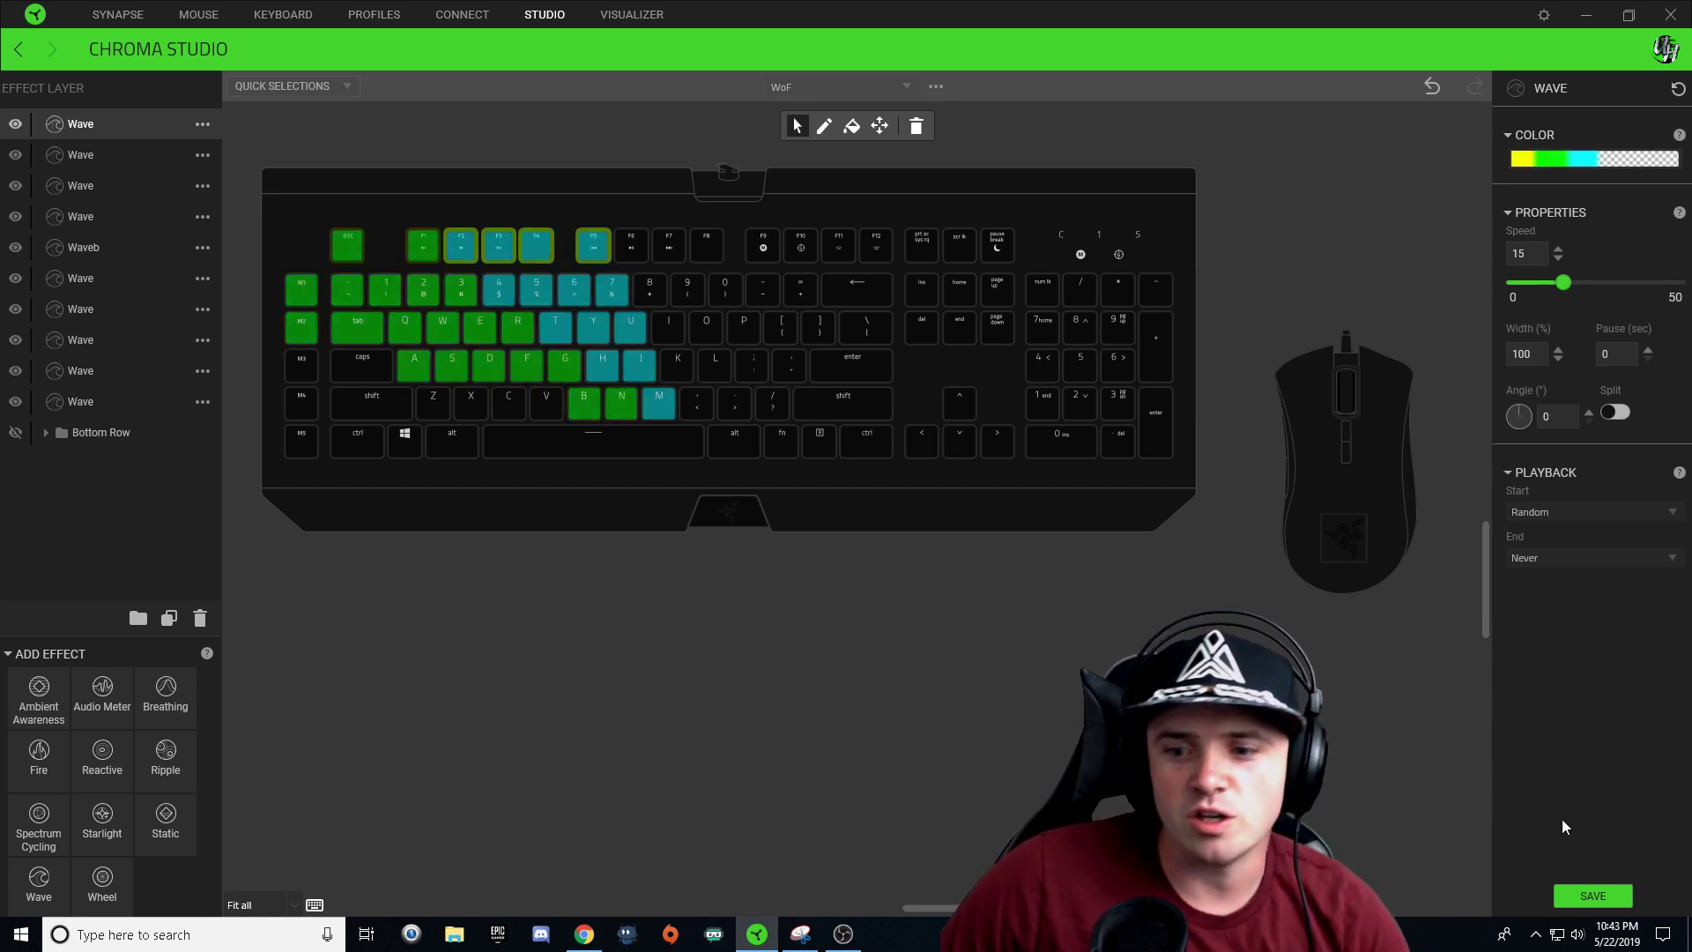
left_click(1599, 892)
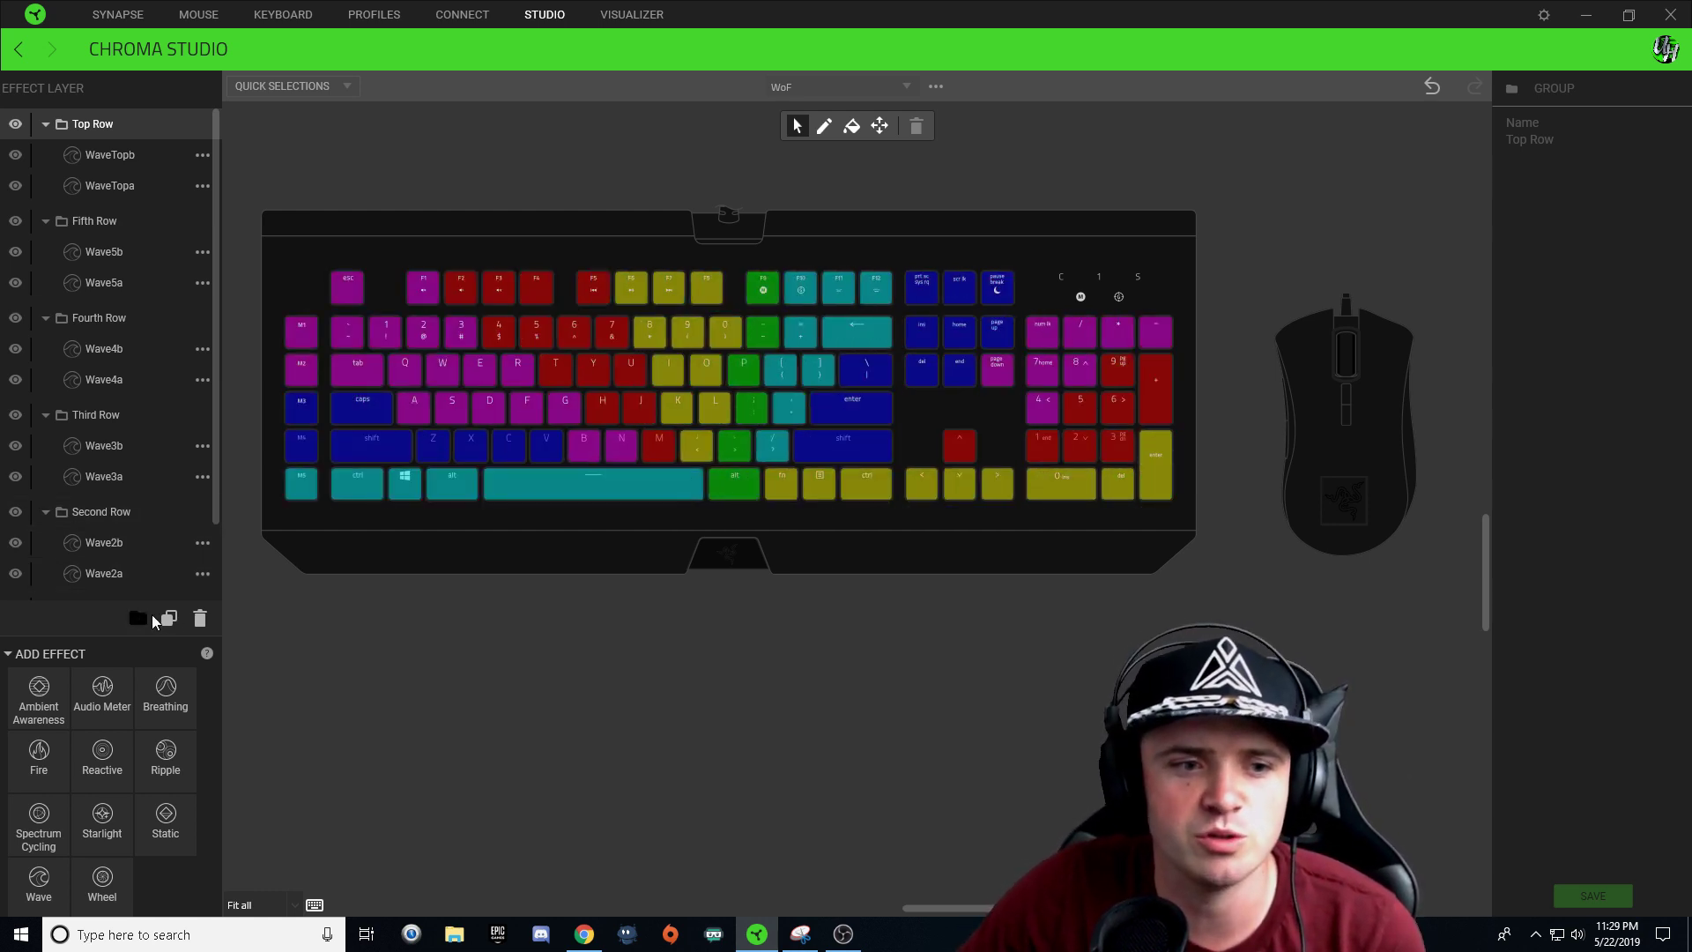
- Create a layer group named mouse above Top Row and add four new Wave effect layers
left_click(150, 619)
left_click(106, 125)
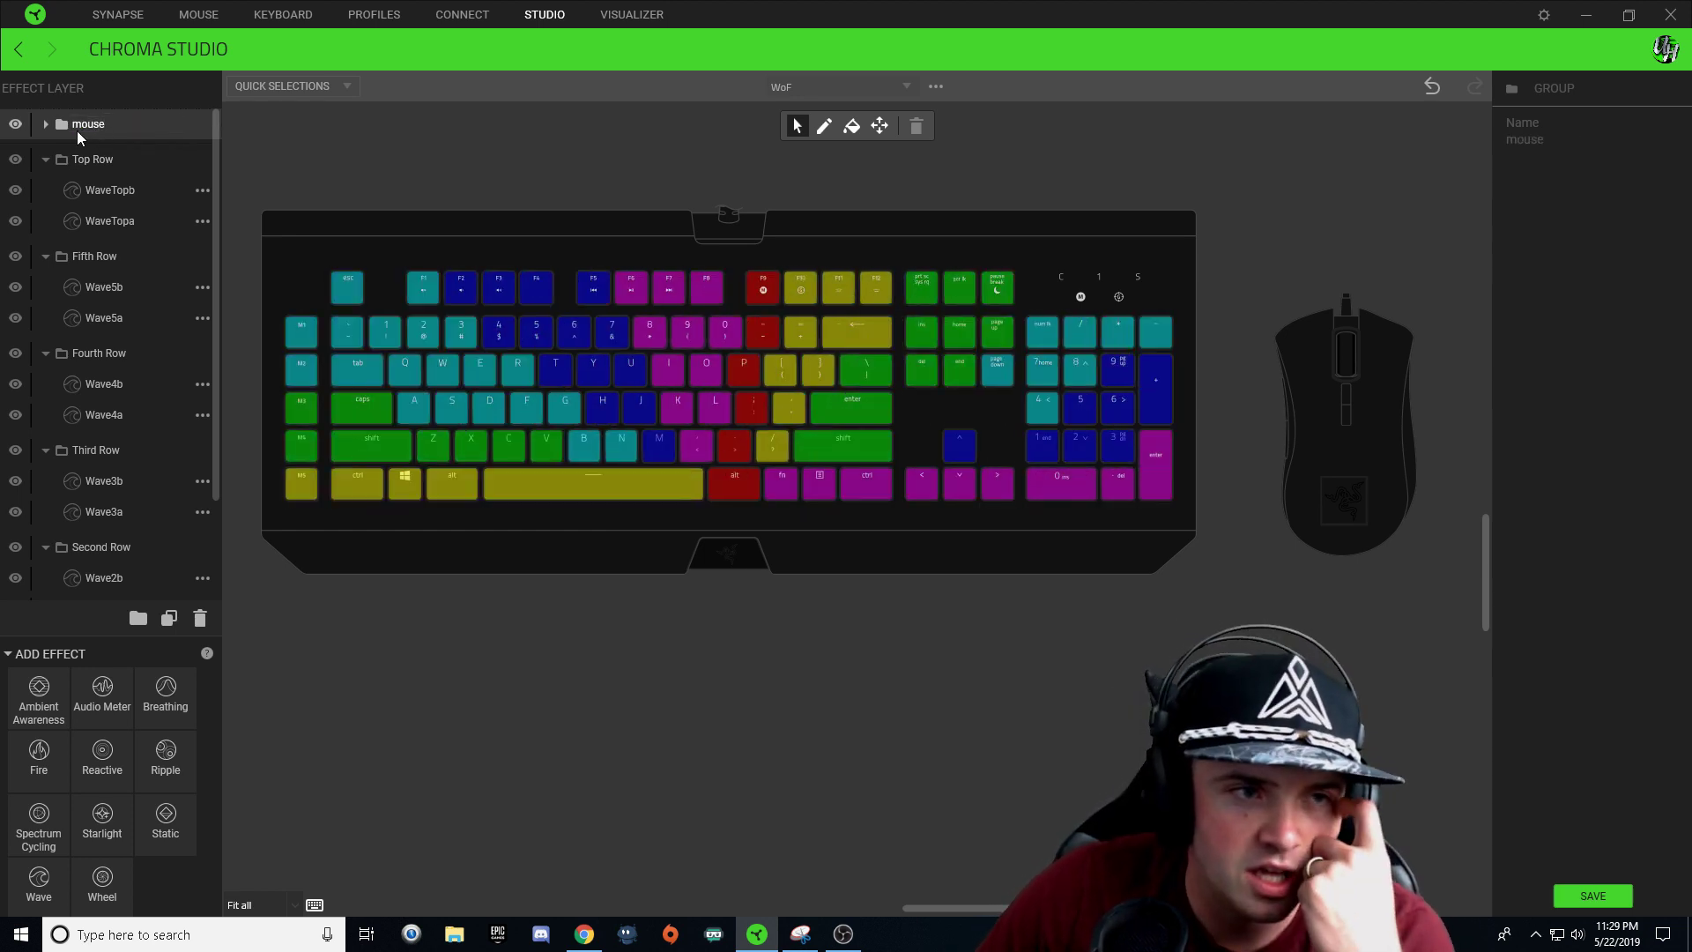
left_click(39, 884)
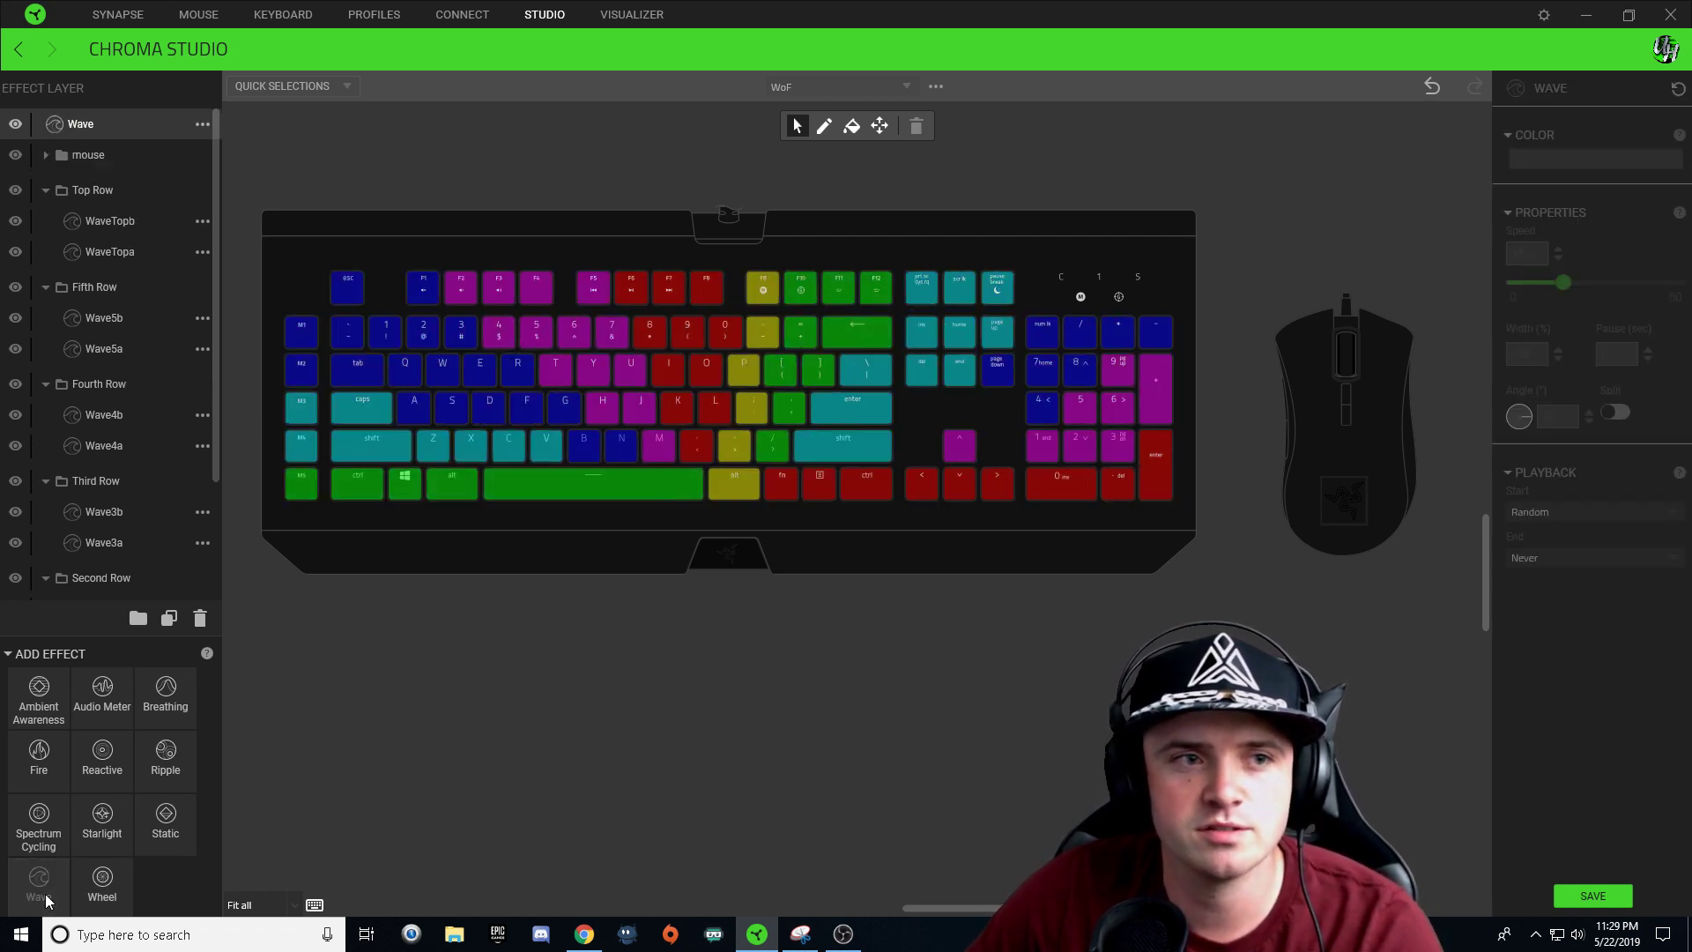
left_click(46, 899)
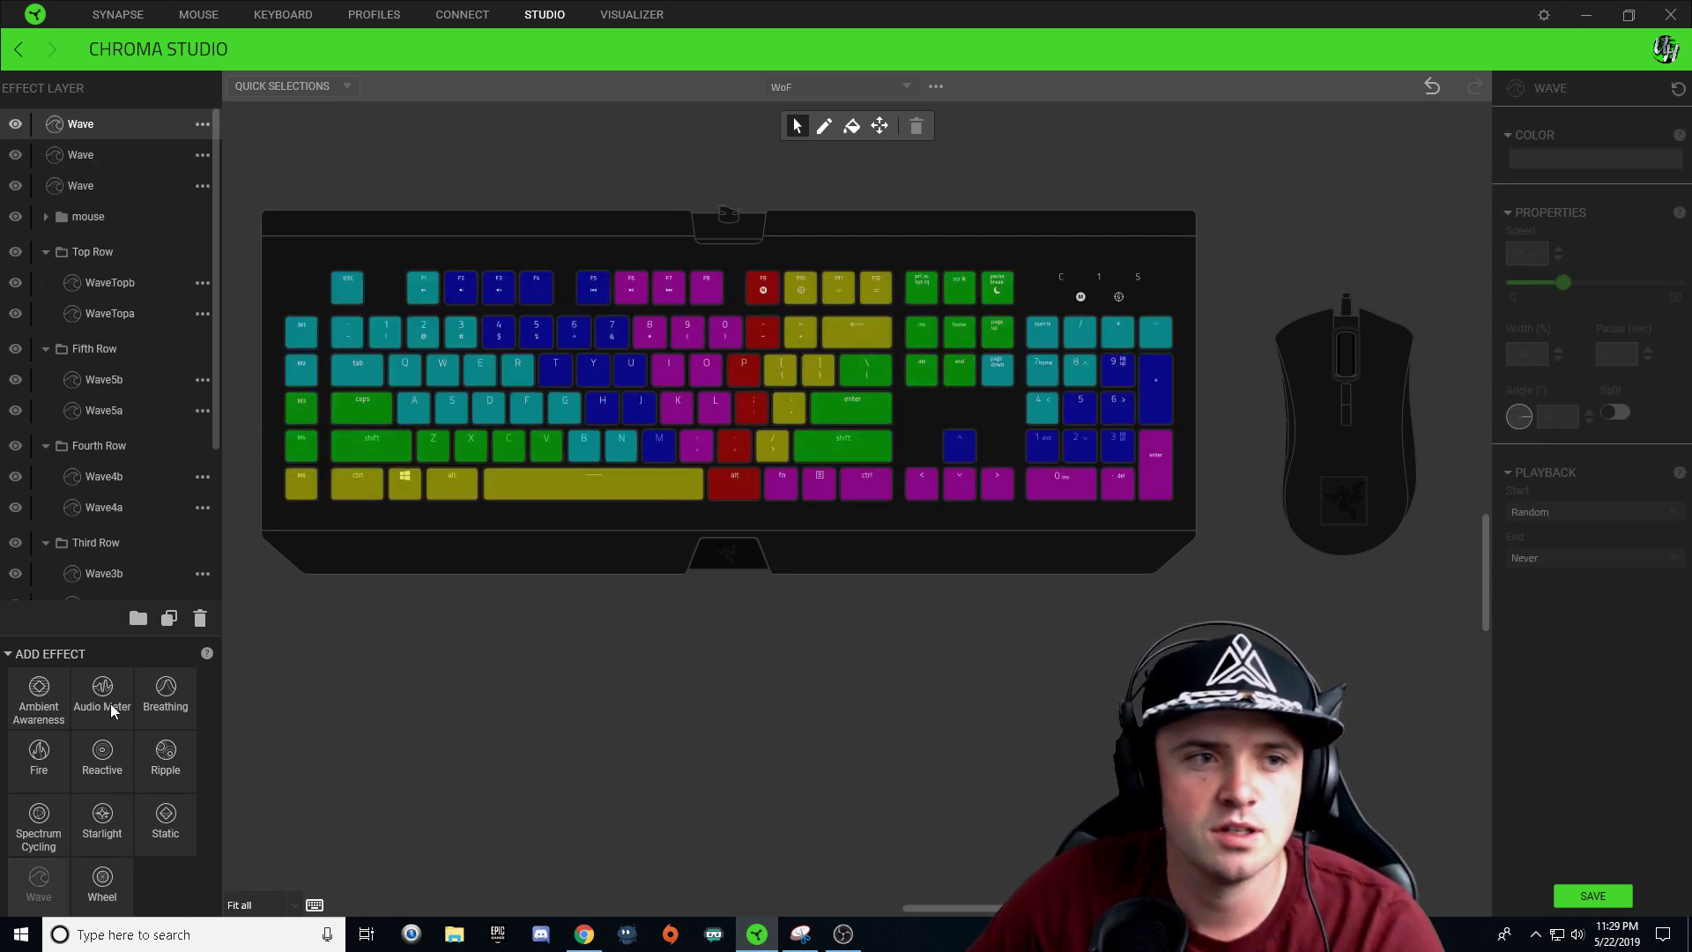
- Rename the four new Wave layers, from lowest to uppermost, logo a, logo b, scroll a and scroll b
double_click(104, 217)
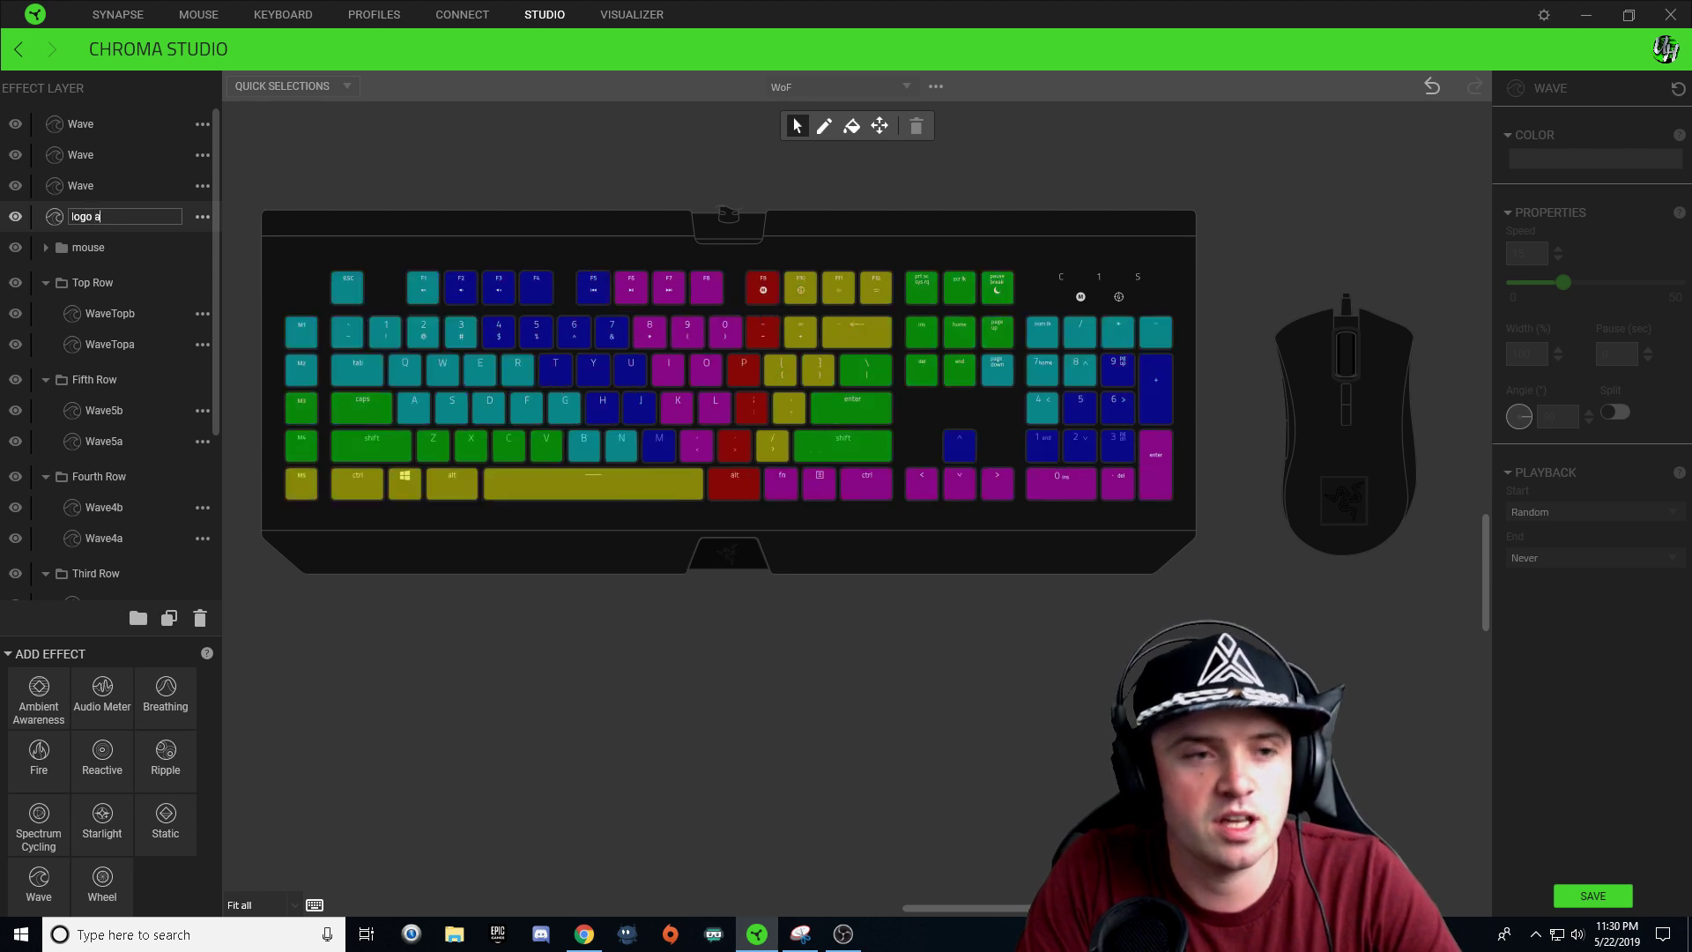
double_click(111, 186)
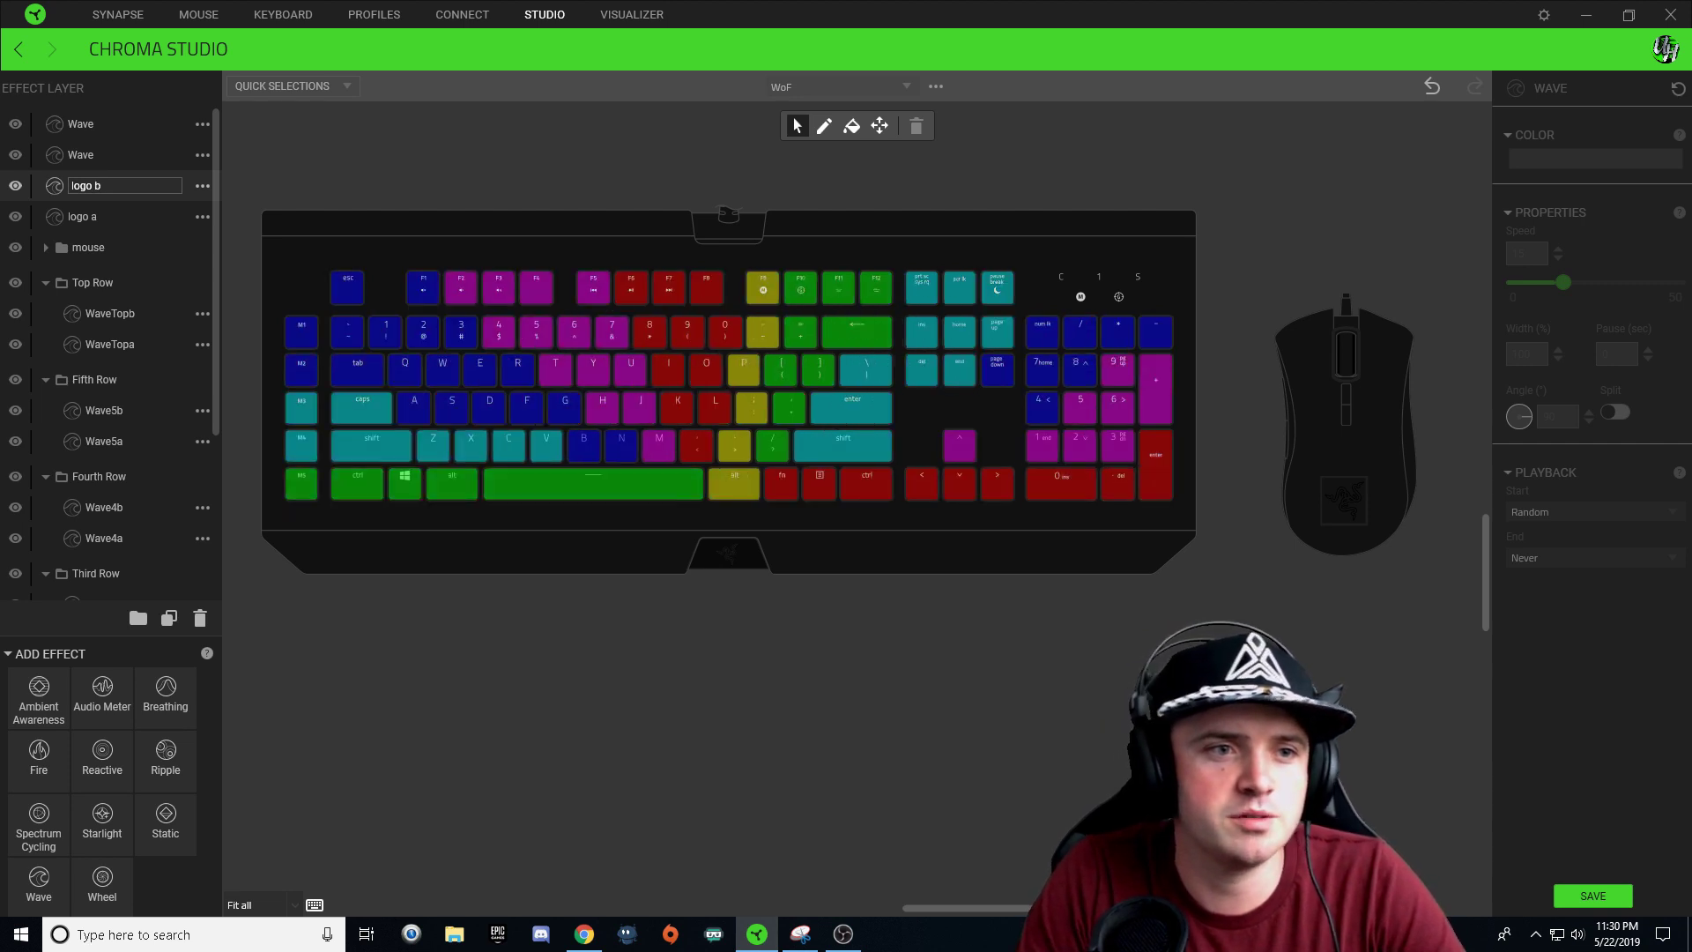
double_click(106, 153)
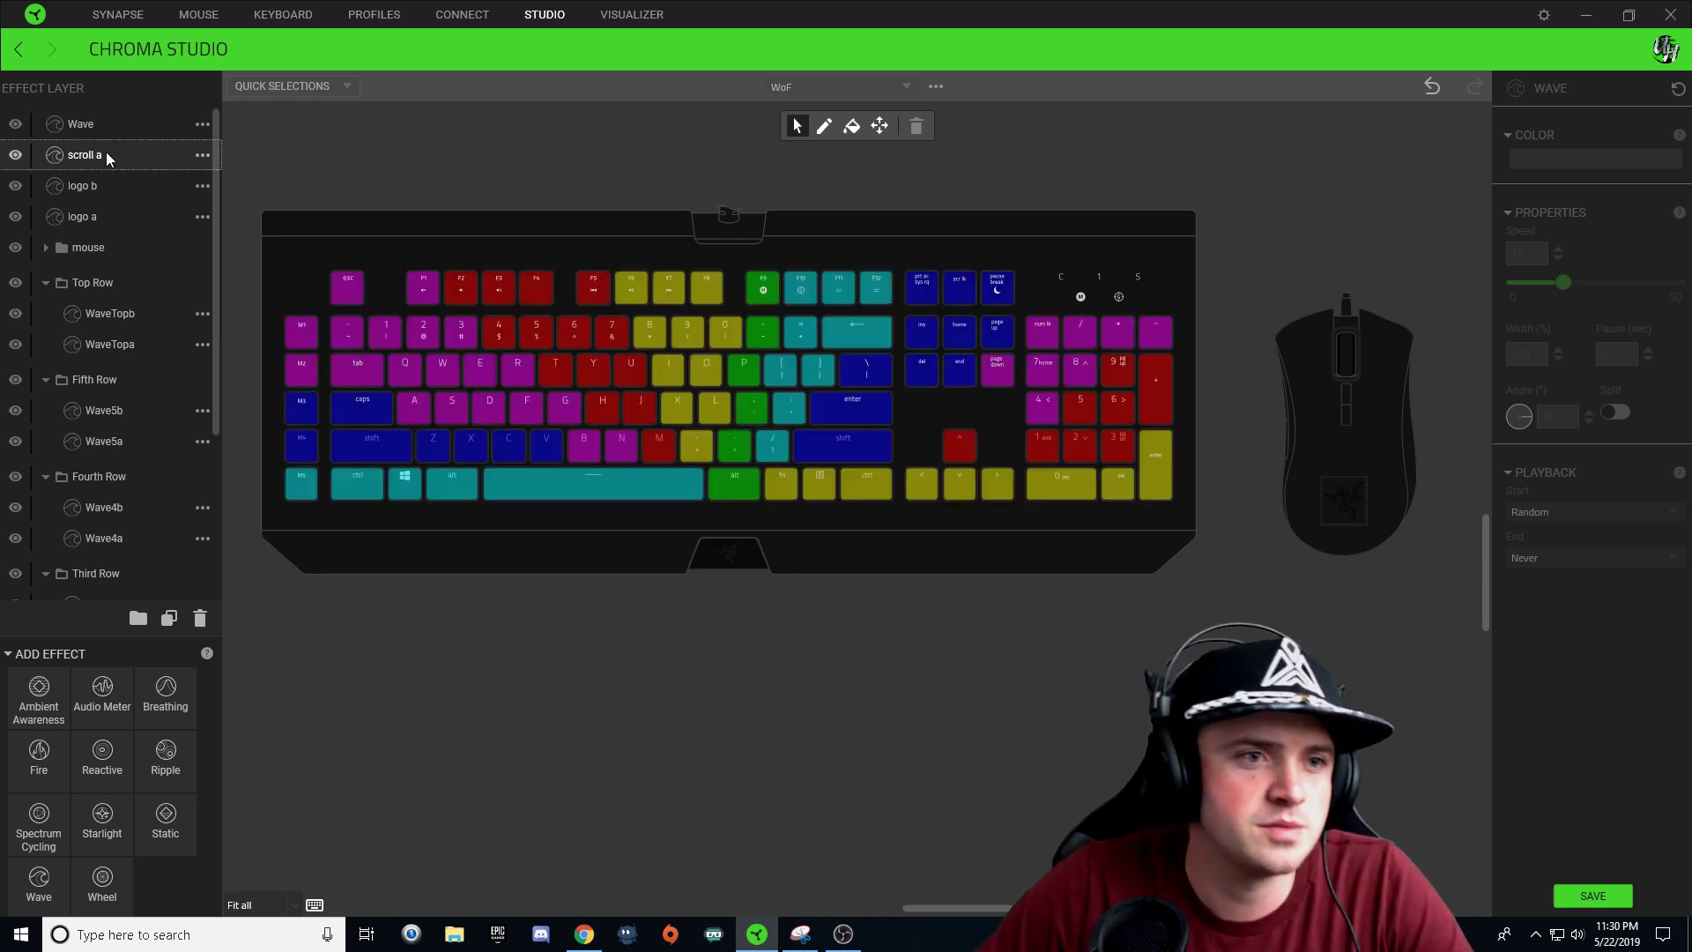
double_click(108, 124)
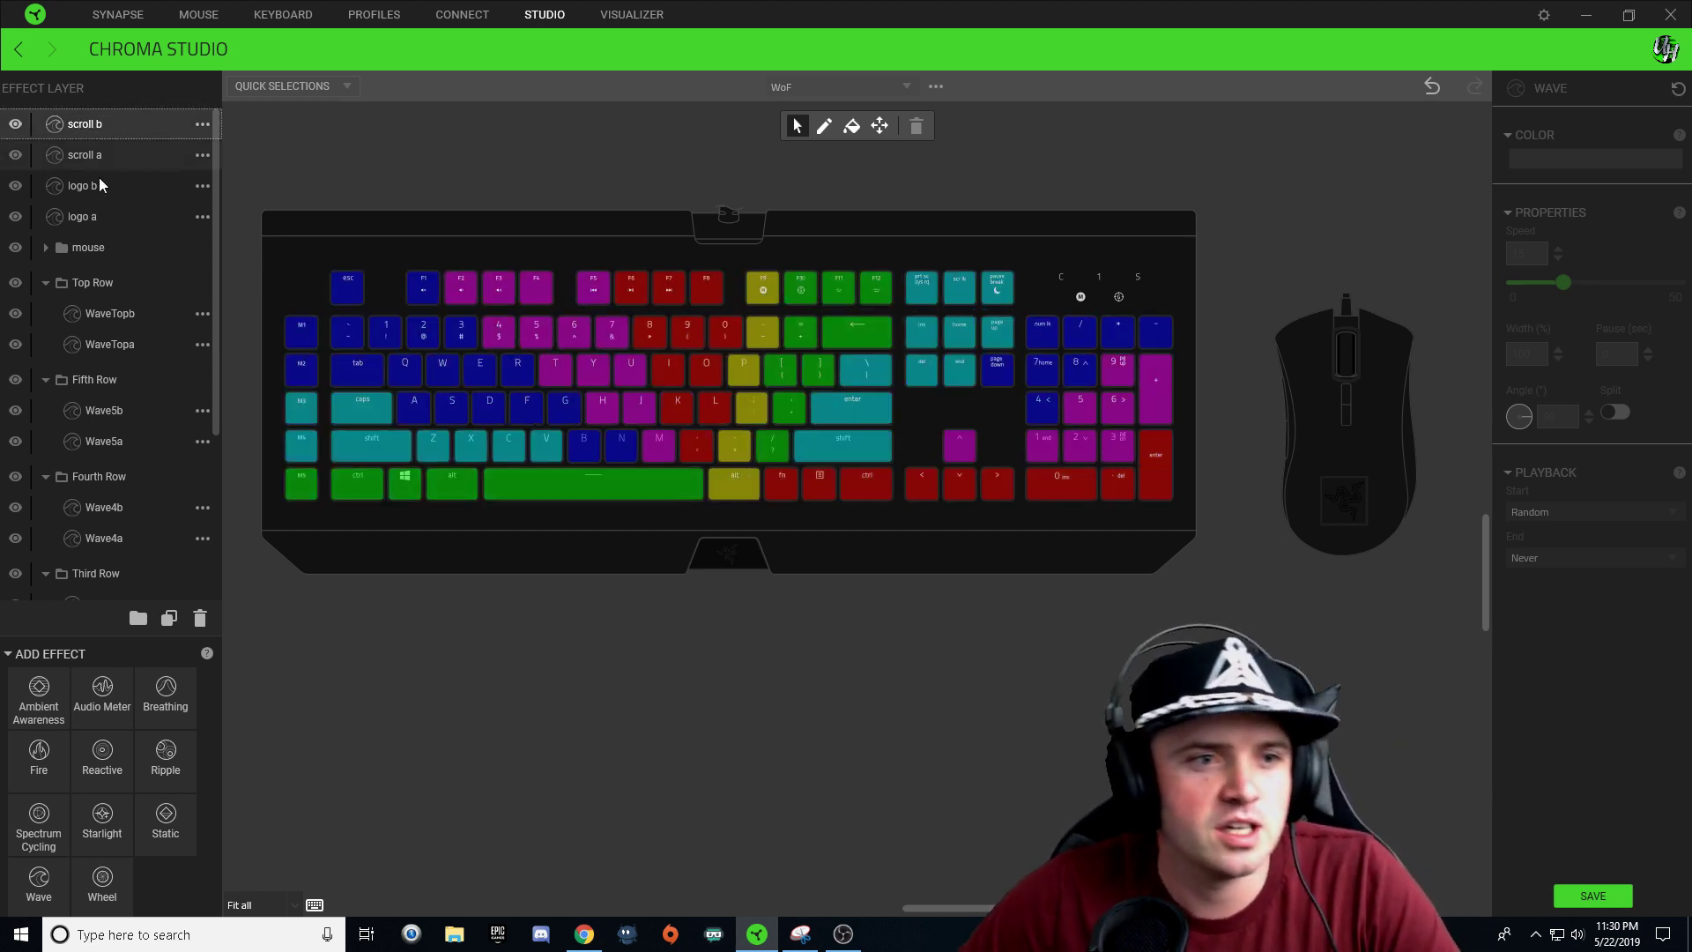
- Move the logo and scroll layers into the mouse group and expand the group
mouse_move(104, 219)
left_mouse_down()
mouse_move(98, 249)
mouse_move(92, 220)
left_mouse_up()
mouse_move(100, 156)
left_mouse_down()
mouse_move(102, 189)
mouse_move(108, 152)
left_mouse_up()
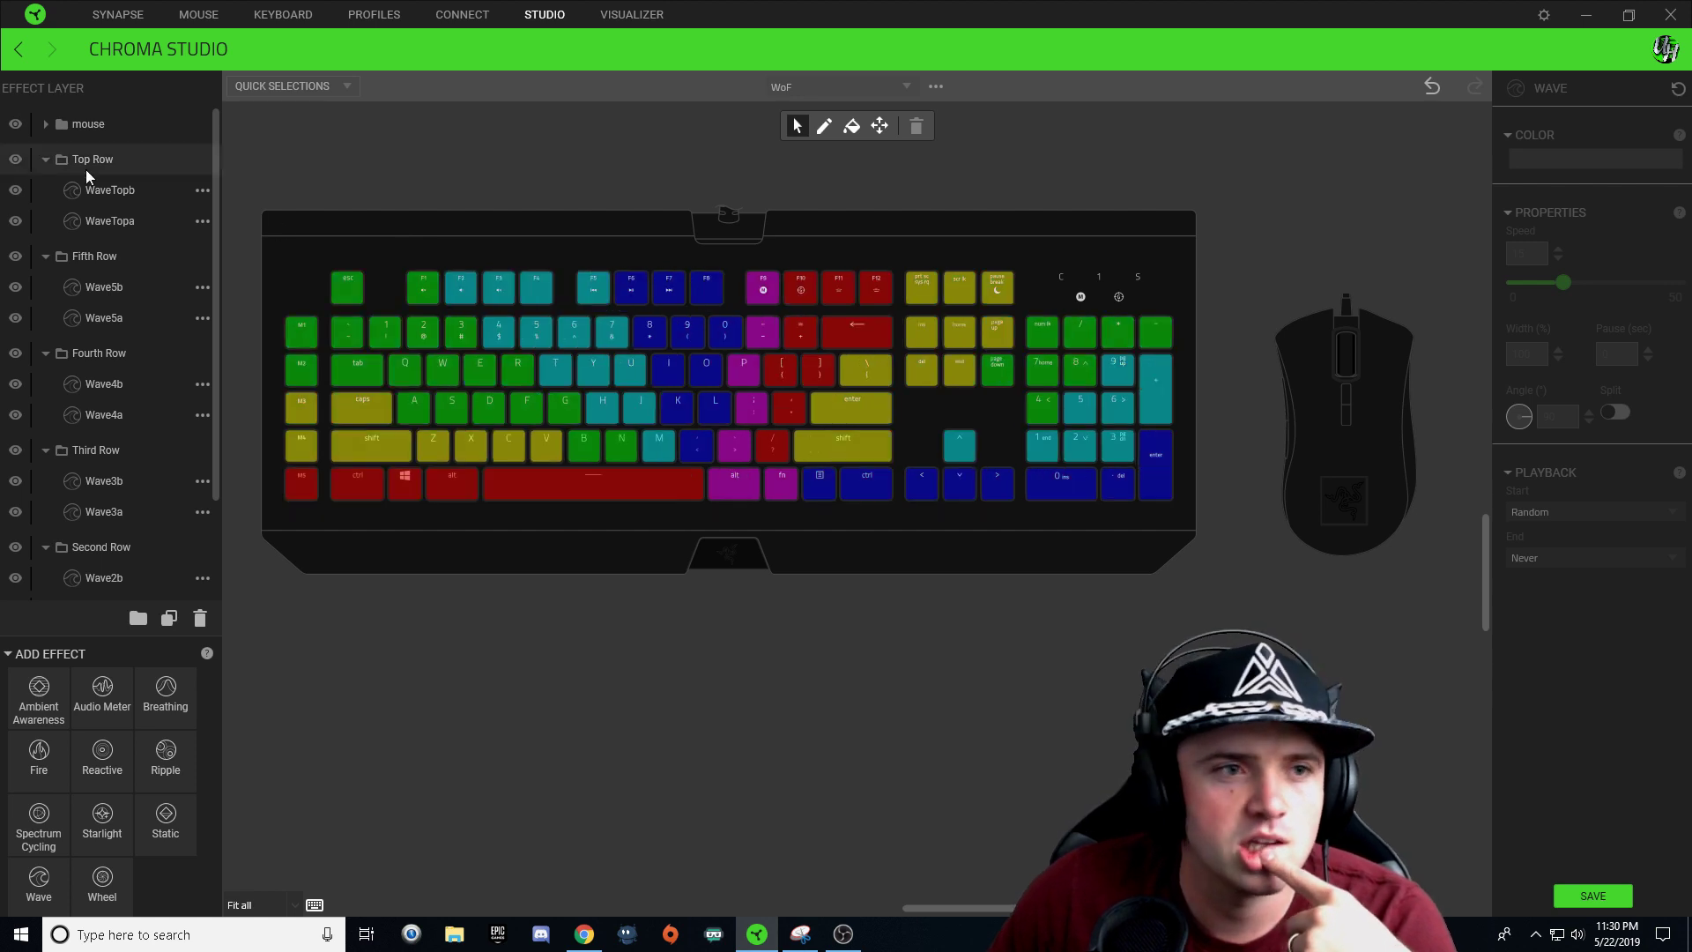
left_click(45, 125)
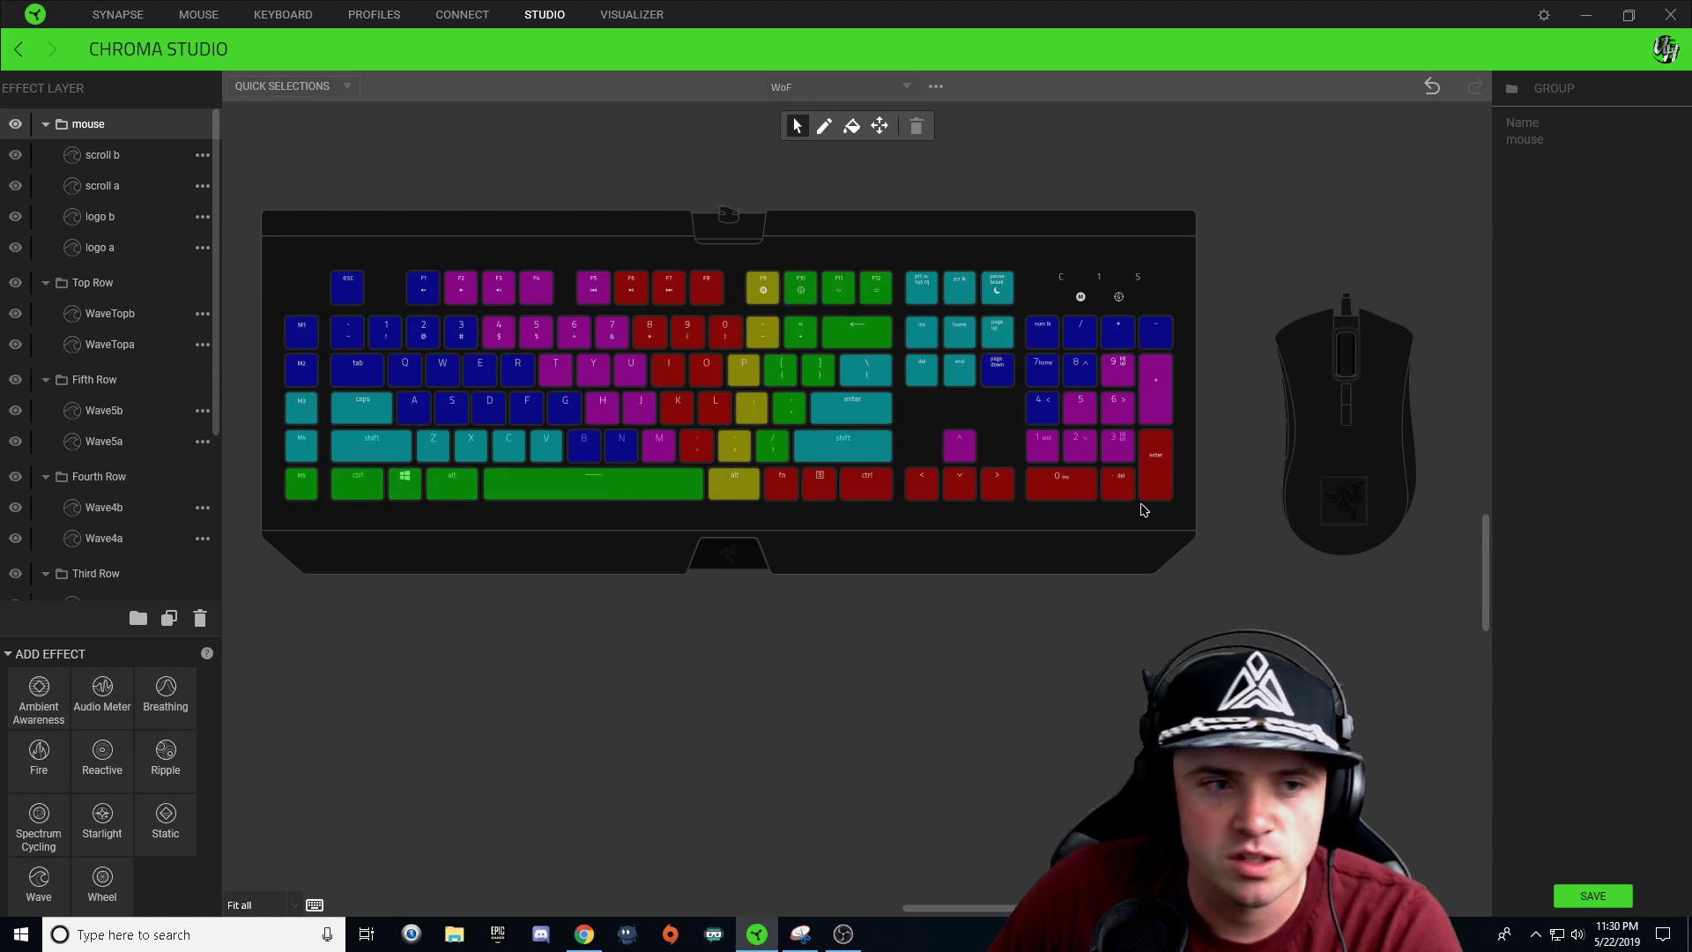
- Apply the transparent-magenta-red-yellow gradient of Wave1a's numpad decimal key to the mouse logo in the logo a layer
scroll(129, 360, "down", 3)
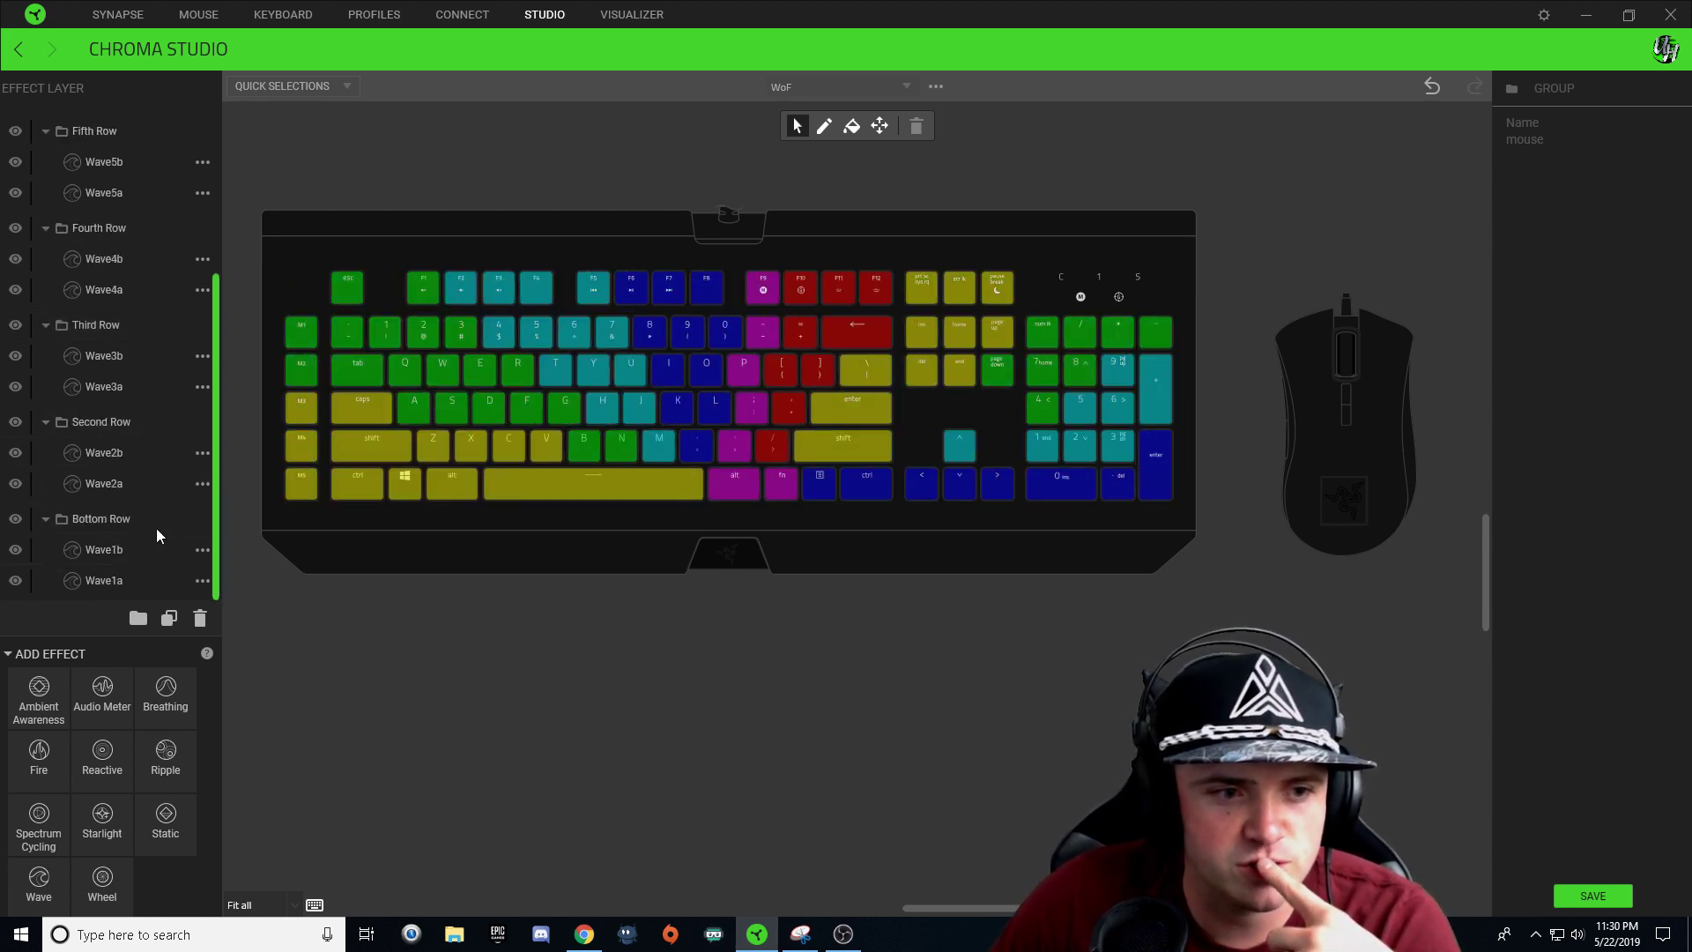
left_click(113, 580)
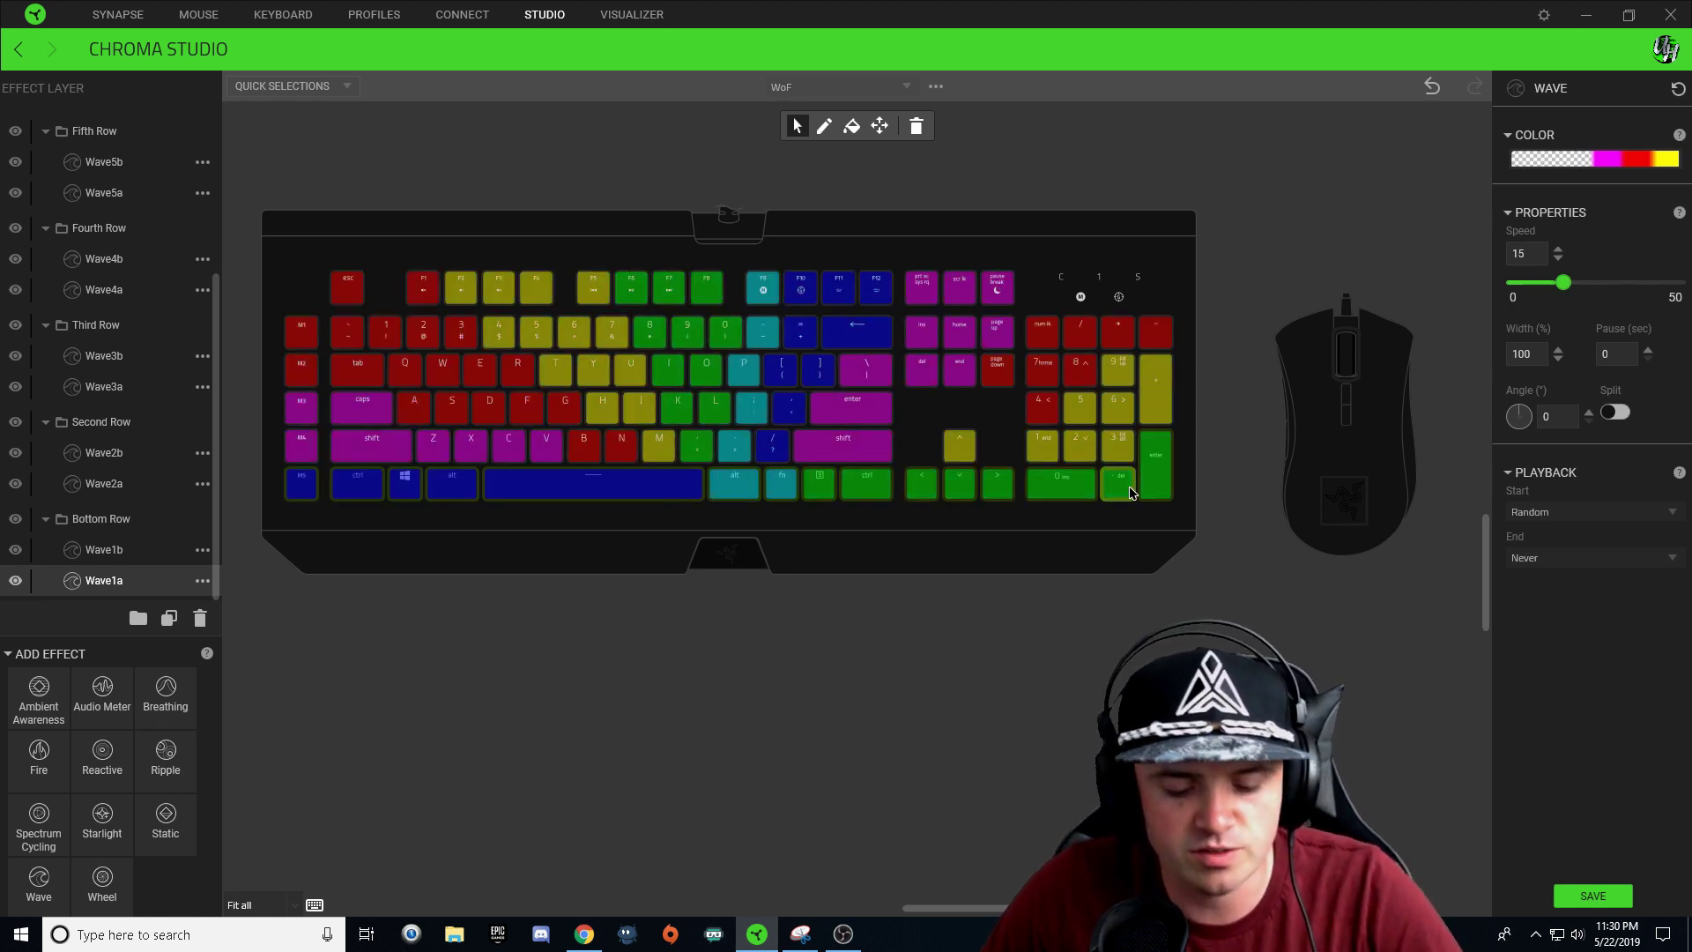
left_click(1344, 500)
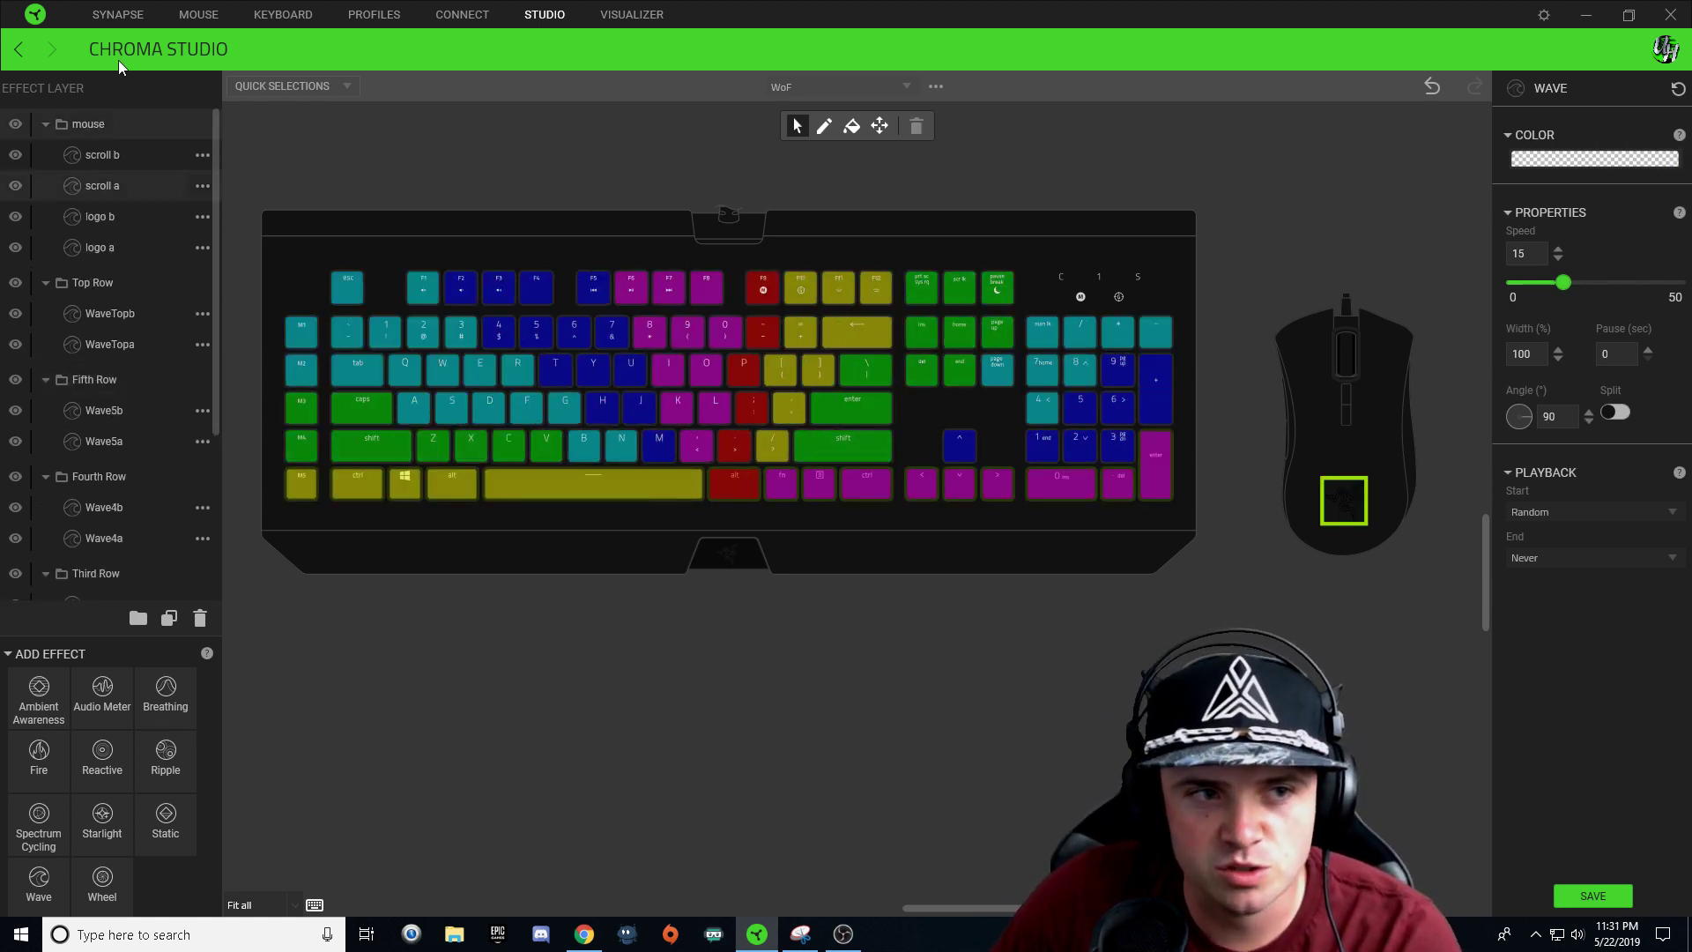
left_click(106, 256)
left_click(1328, 508)
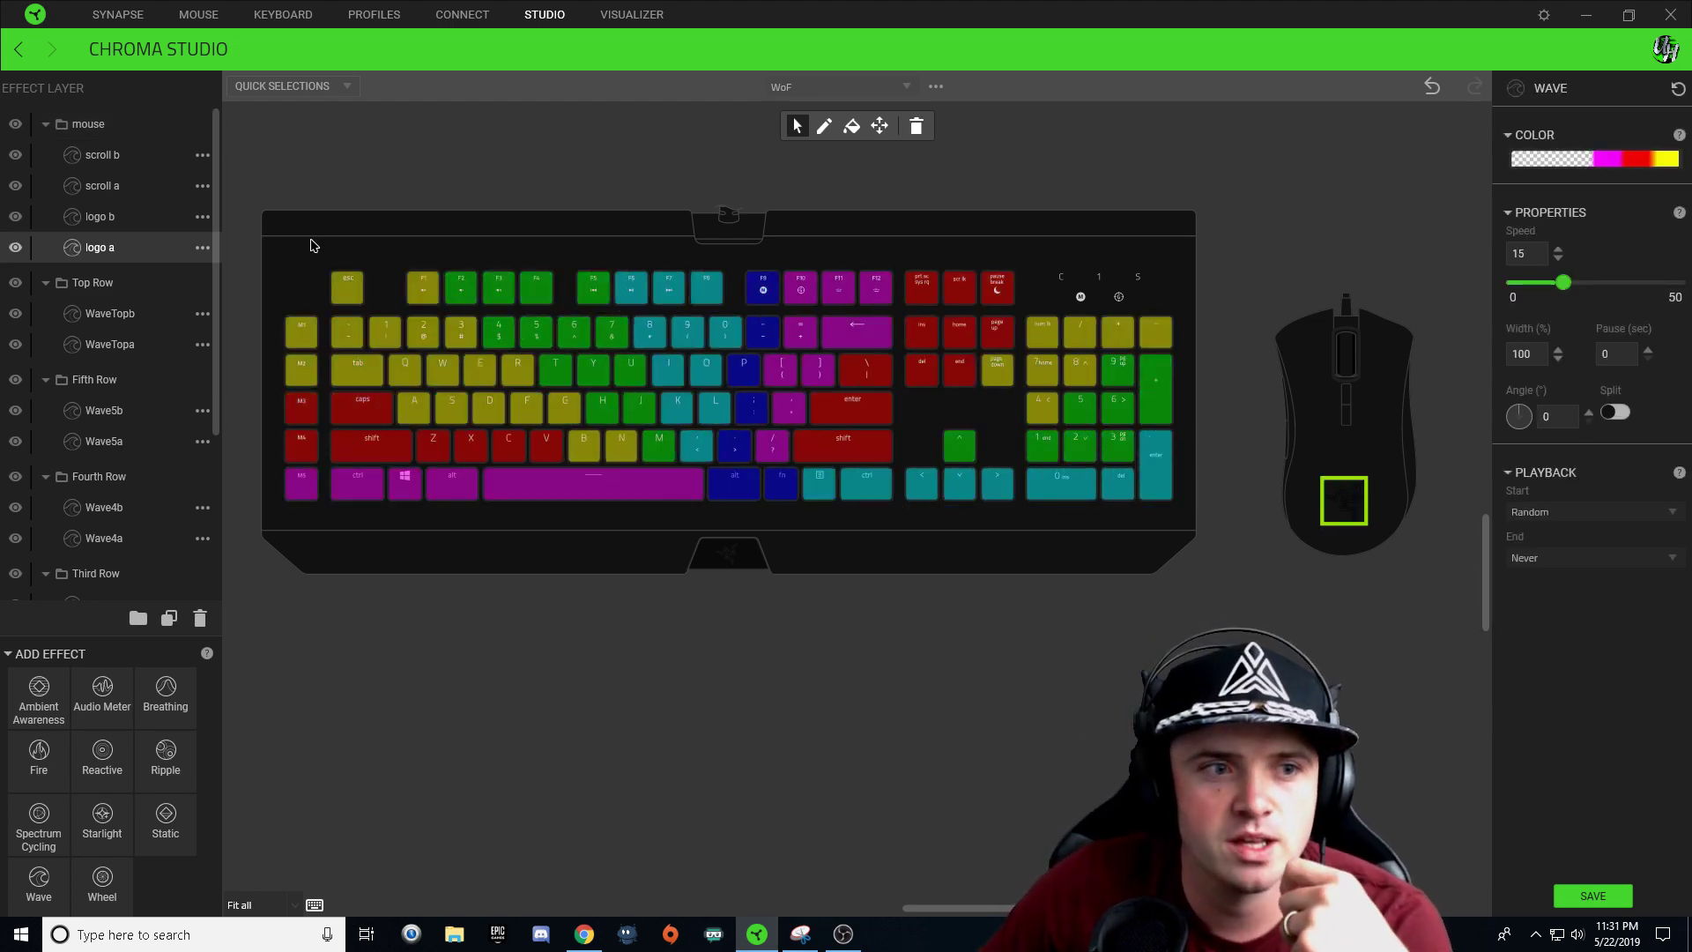
- Apply the green-cyan-blue-transparent gradient of Wave1b's numpad 0 key to the mouse logo in the logo b layer, and save the effect
scroll(151, 504, "down", 4)
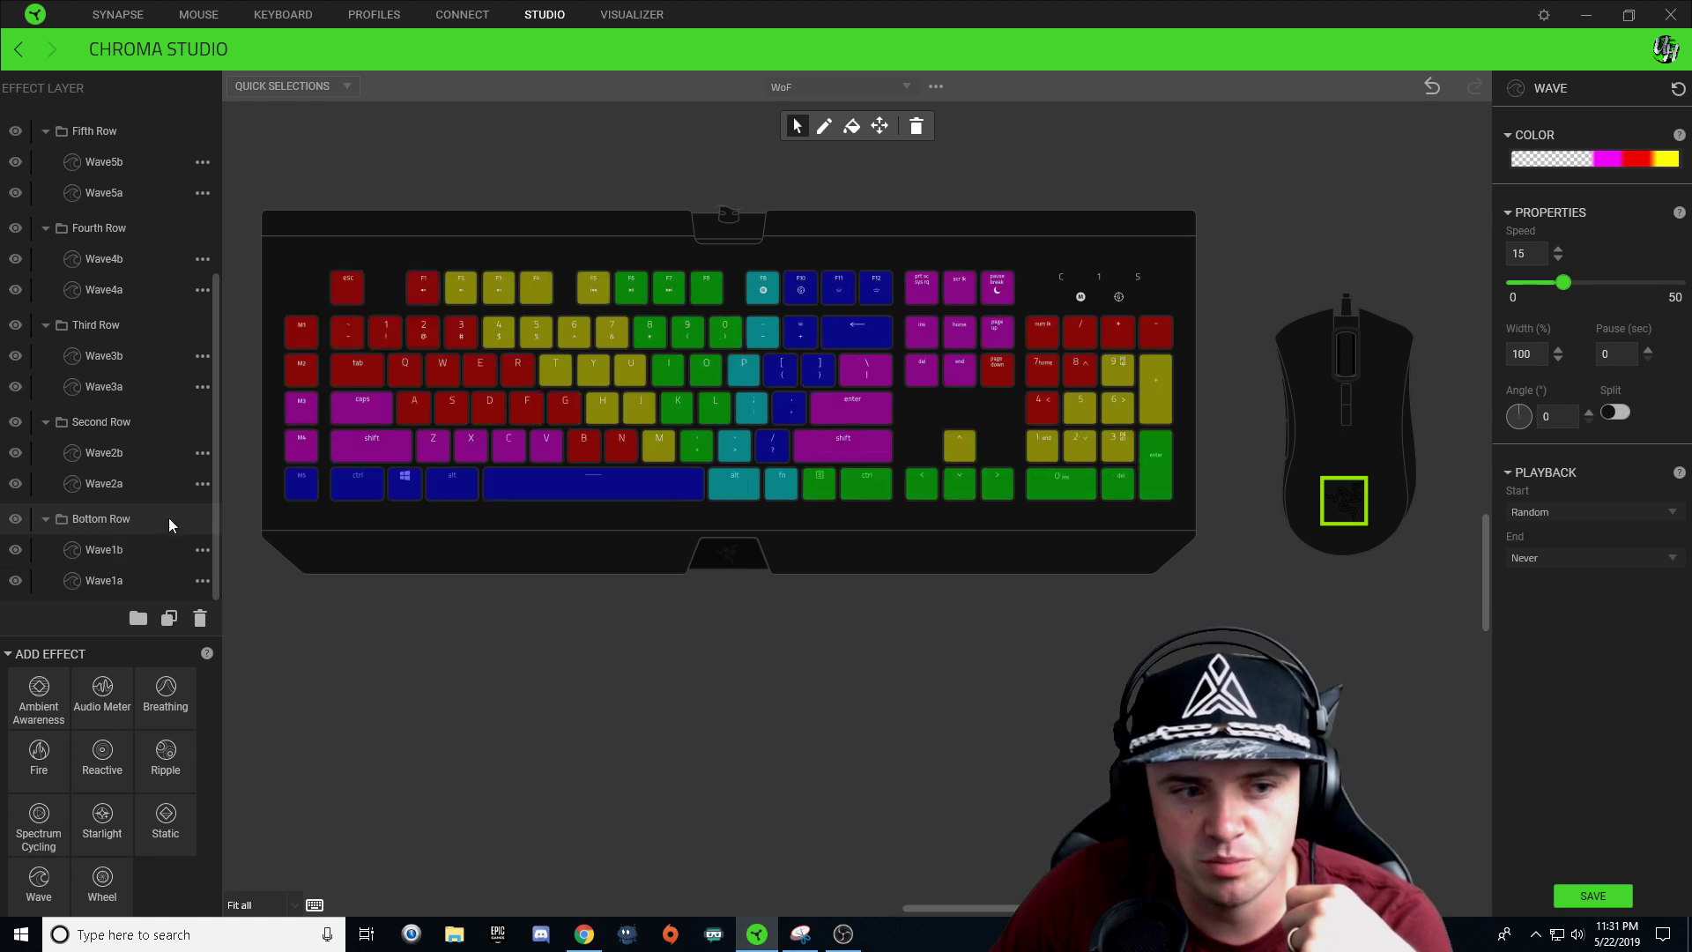
left_click(115, 550)
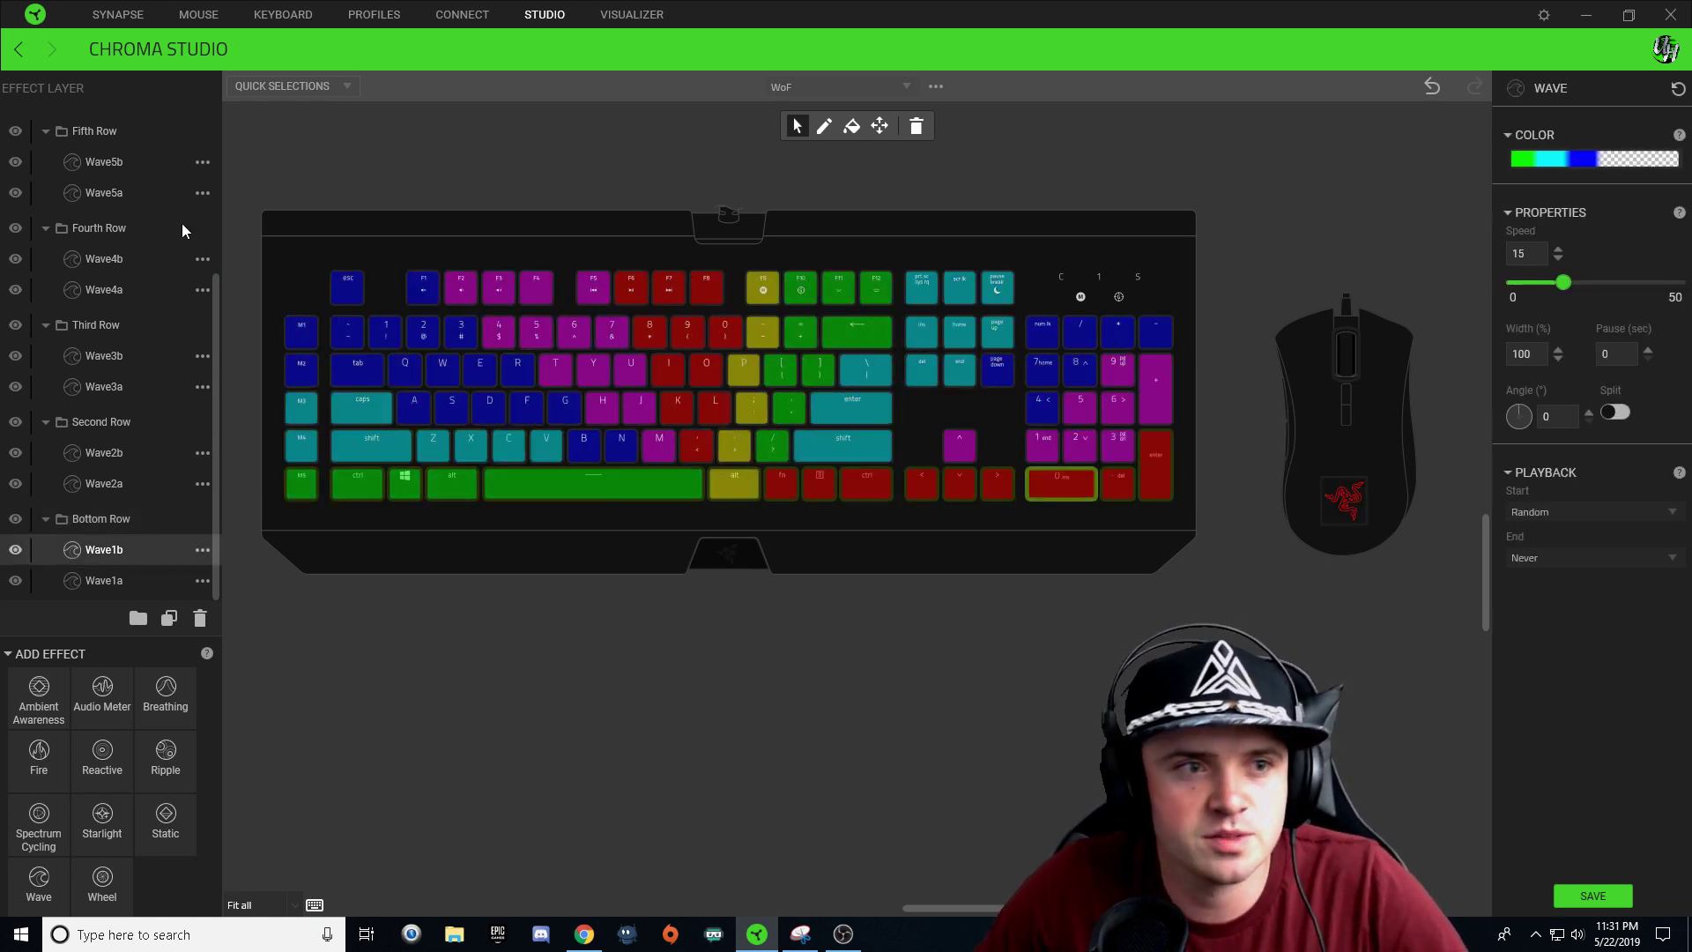
scroll(168, 238, "up", 4)
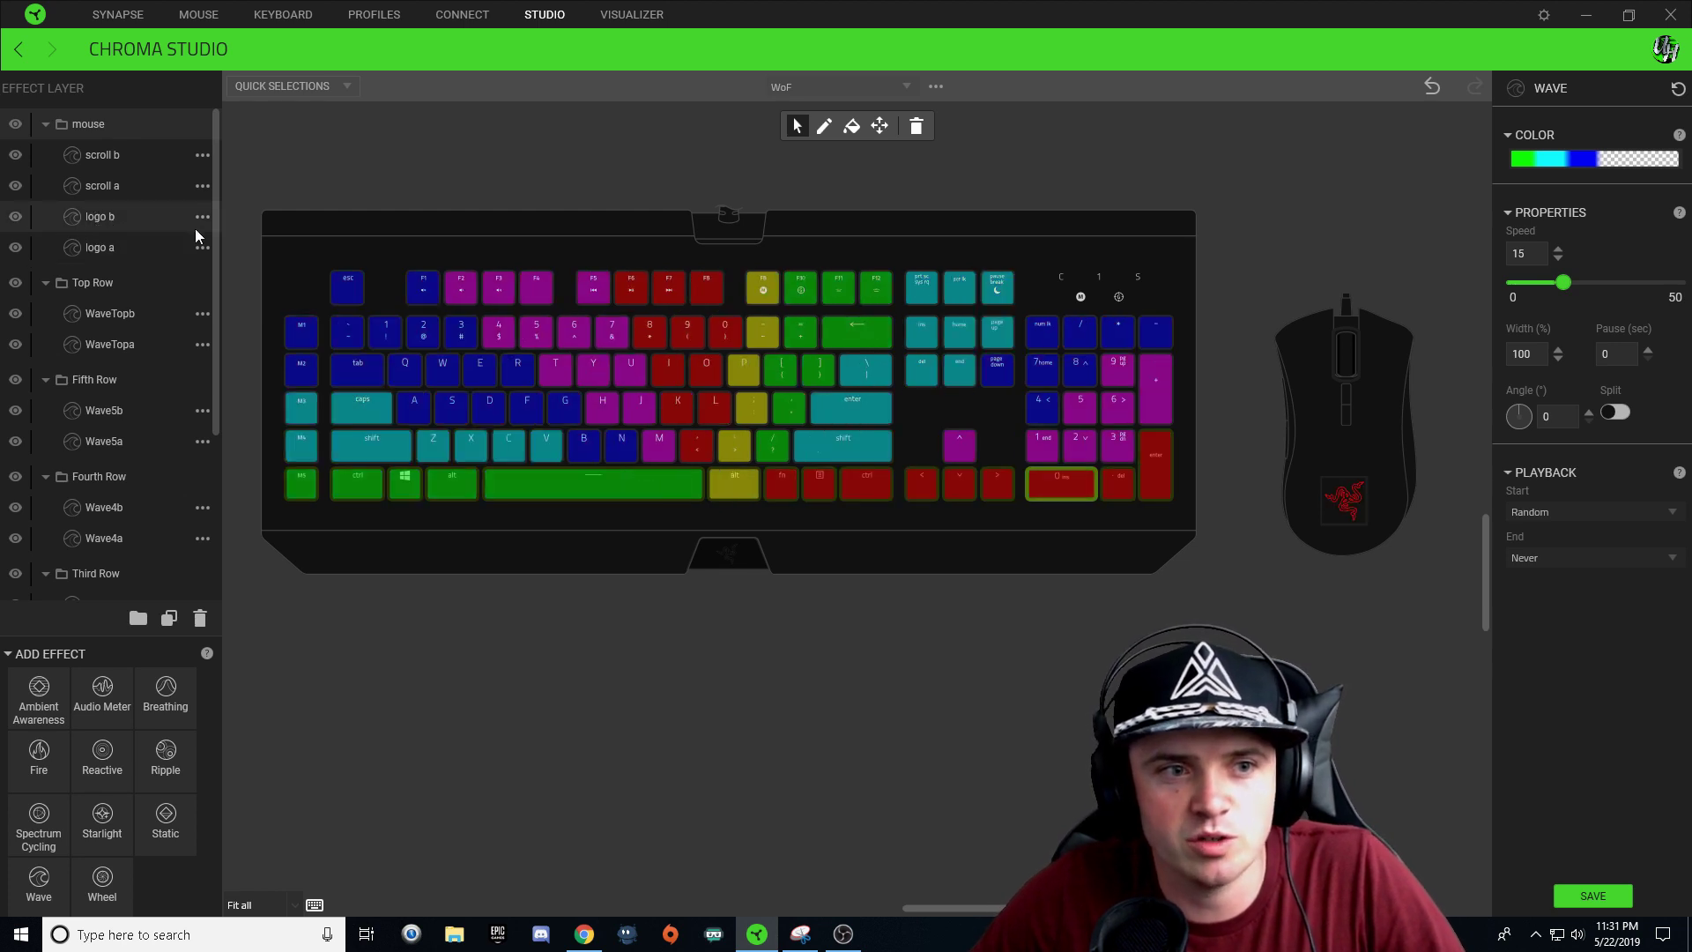
left_click(104, 217)
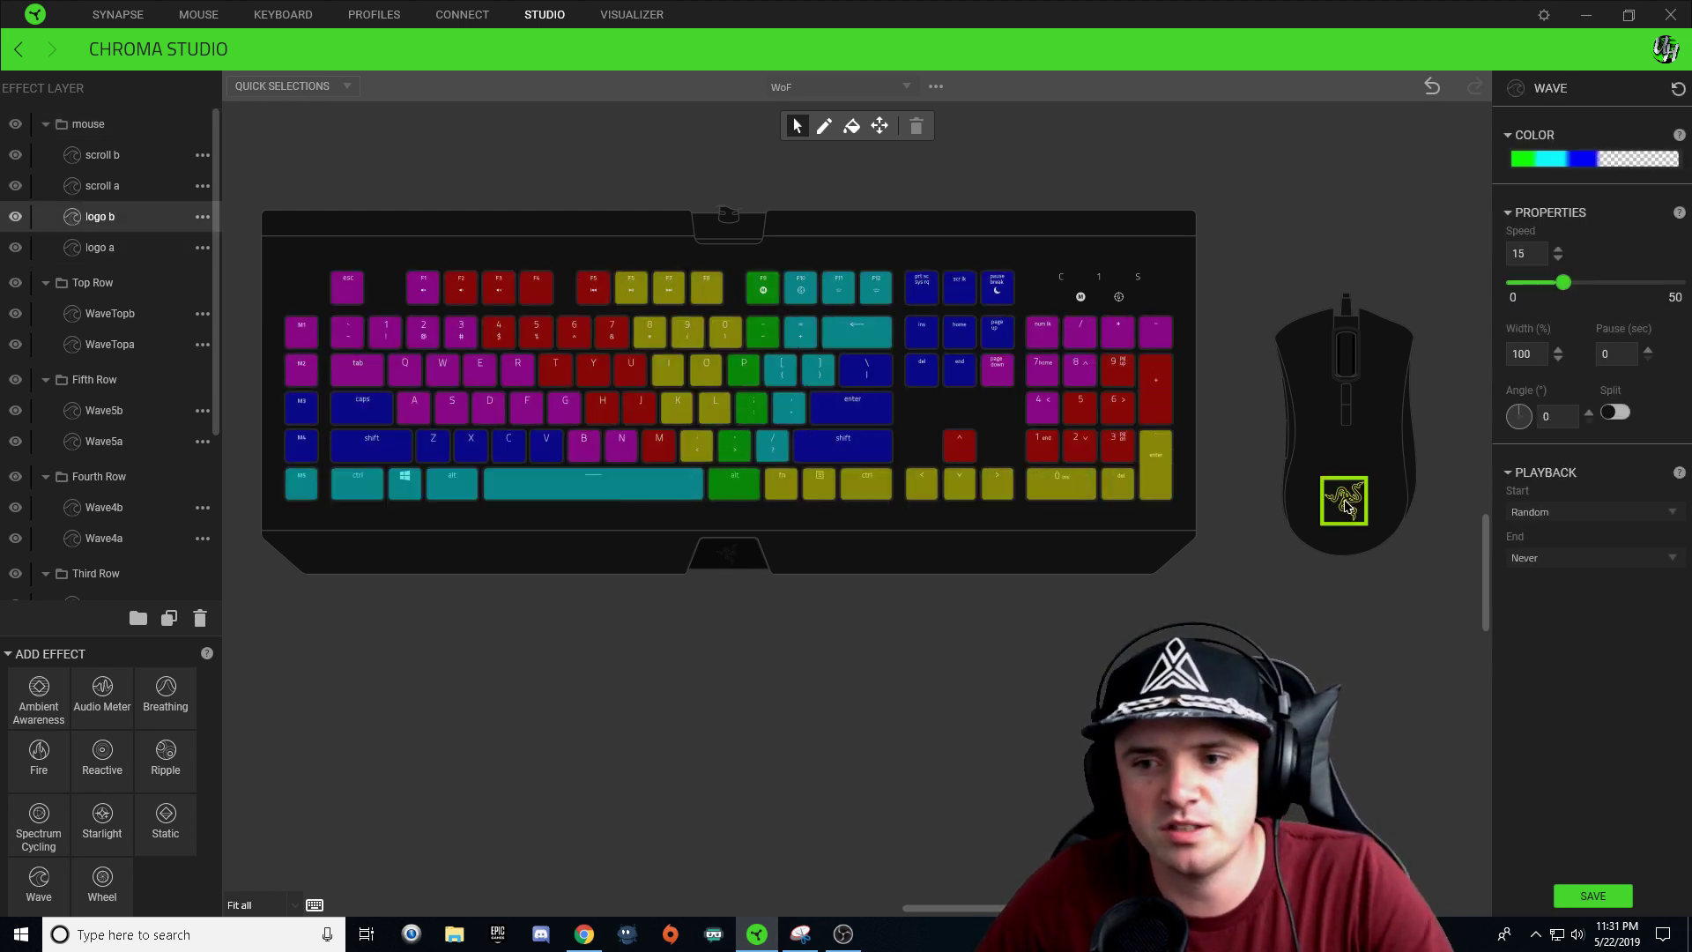
left_click(1582, 895)
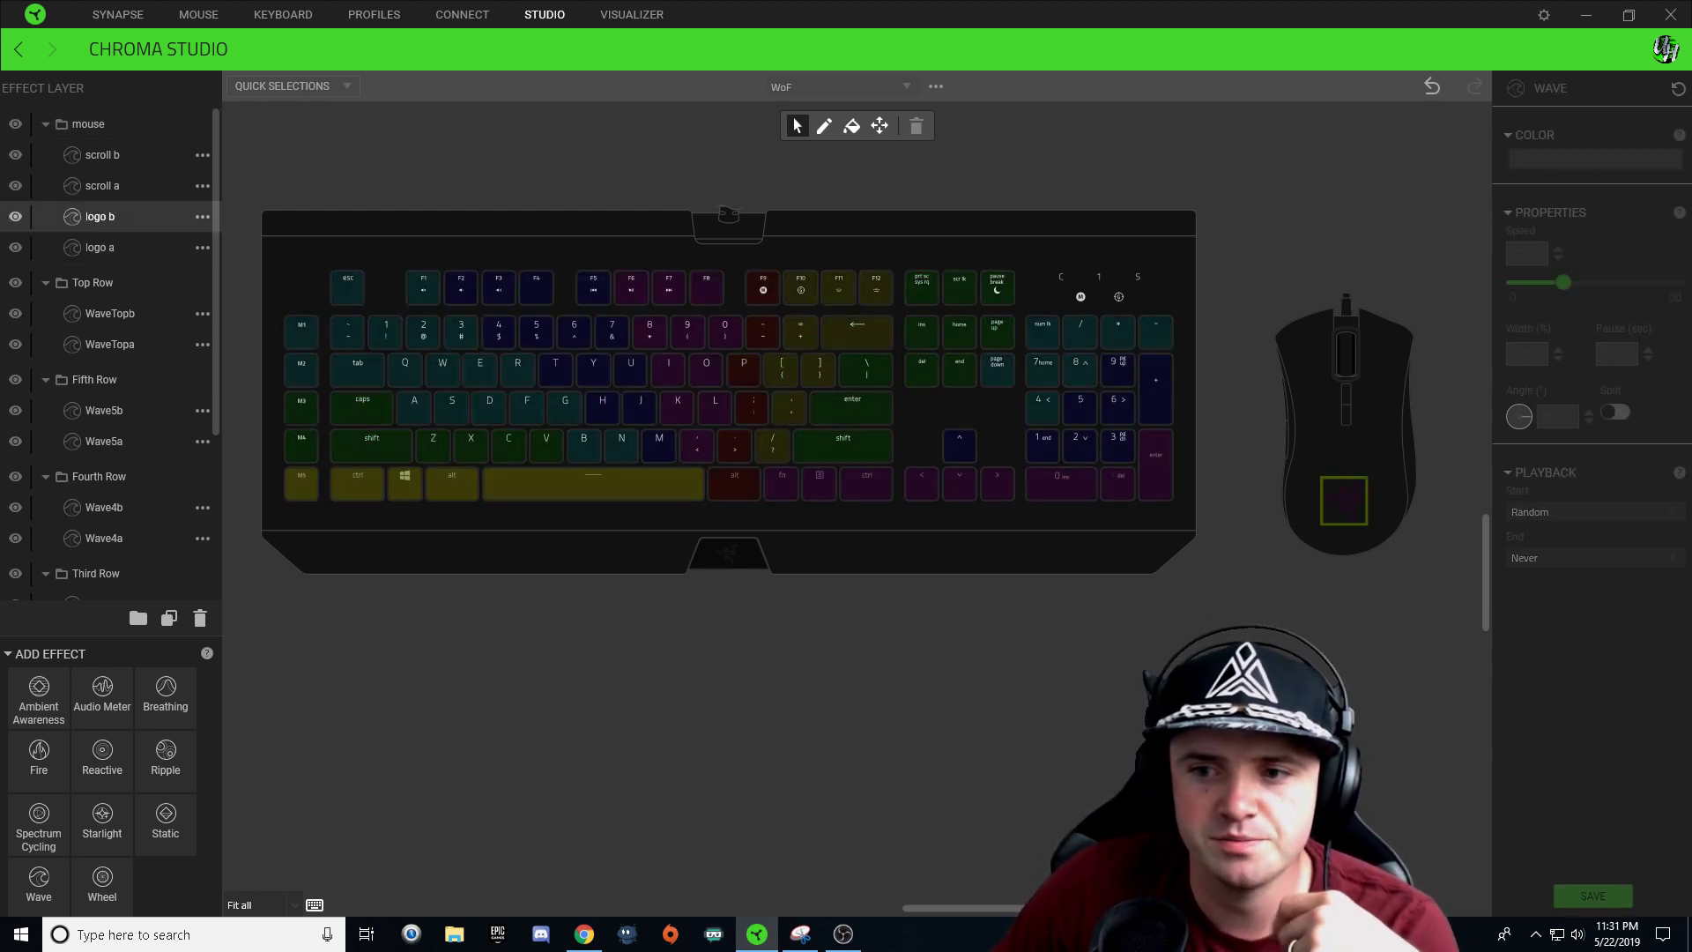
- Apply the transparent-blue-magenta-red gradient of Wave2a's numpad 3 key to the mouse scroll wheel in the scroll a layer
scroll(115, 467, "down", 3)
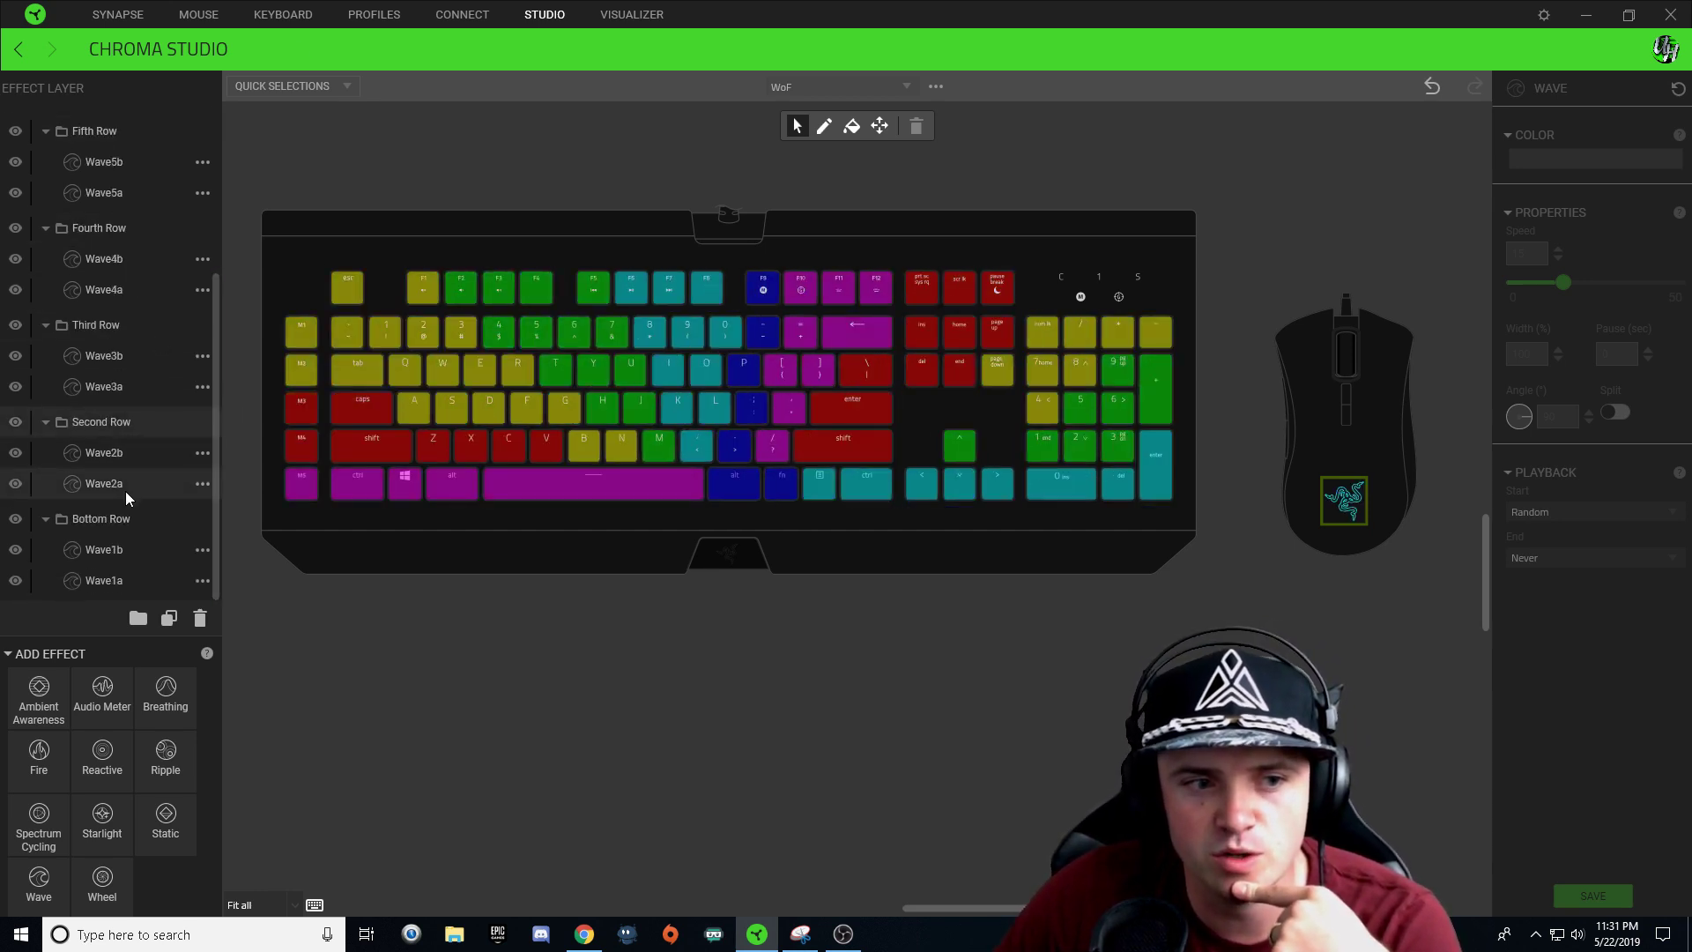
left_click(126, 486)
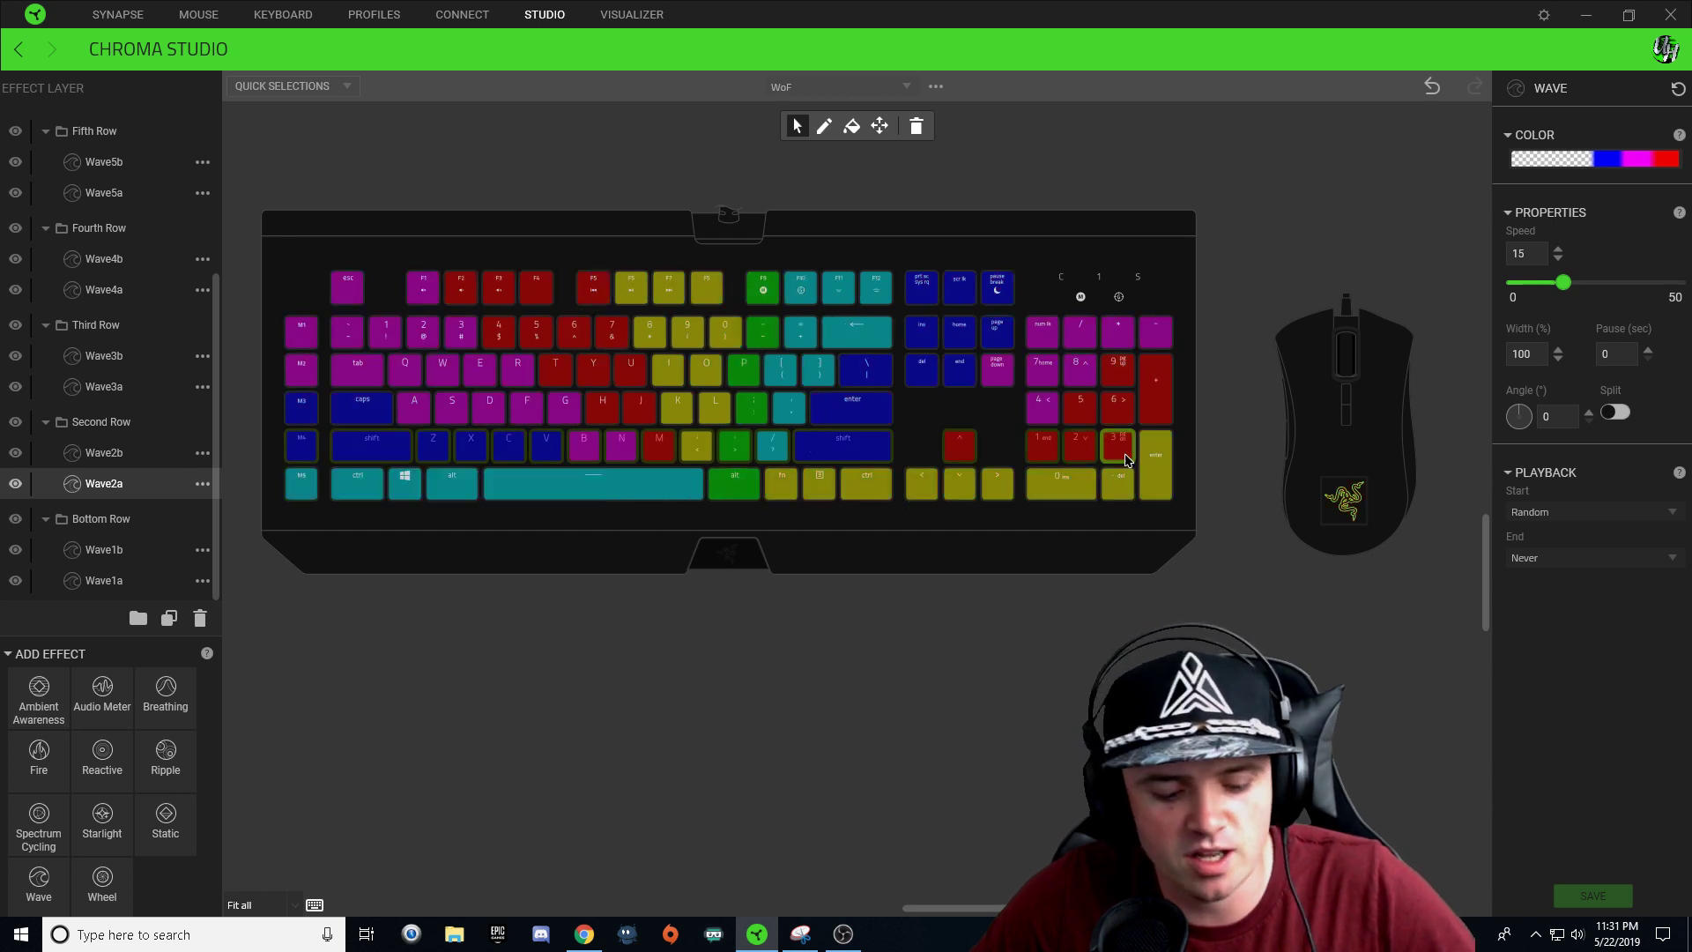
mouse_move(1121, 458)
scroll(165, 241, "up", 3)
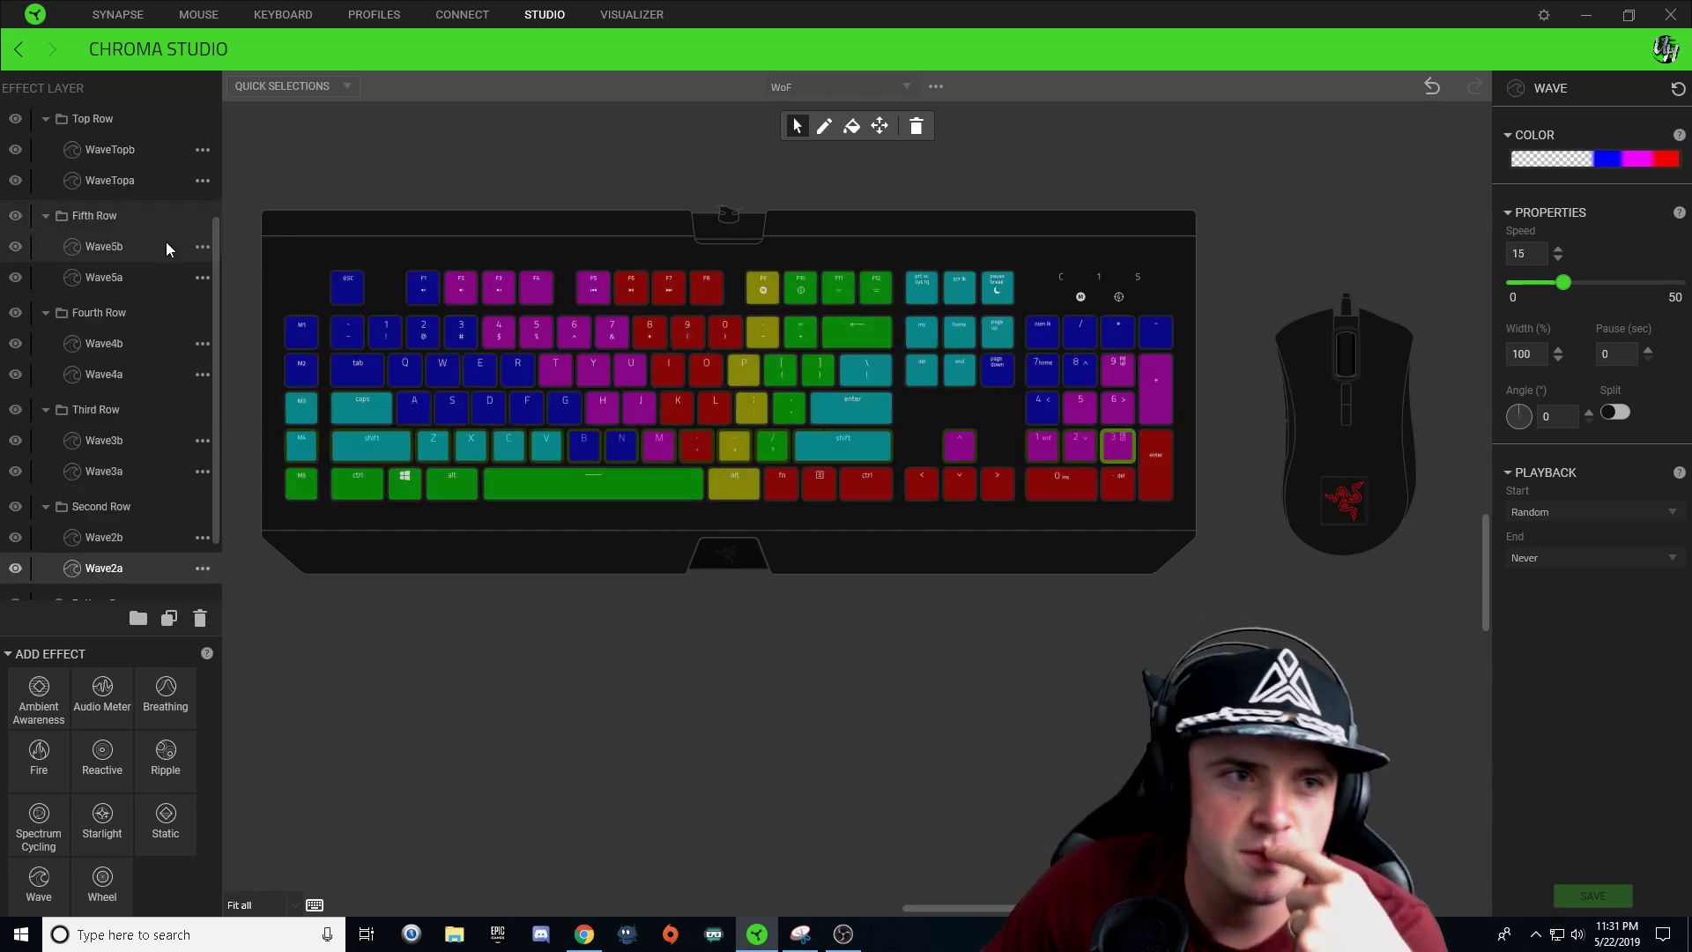
left_click(126, 182)
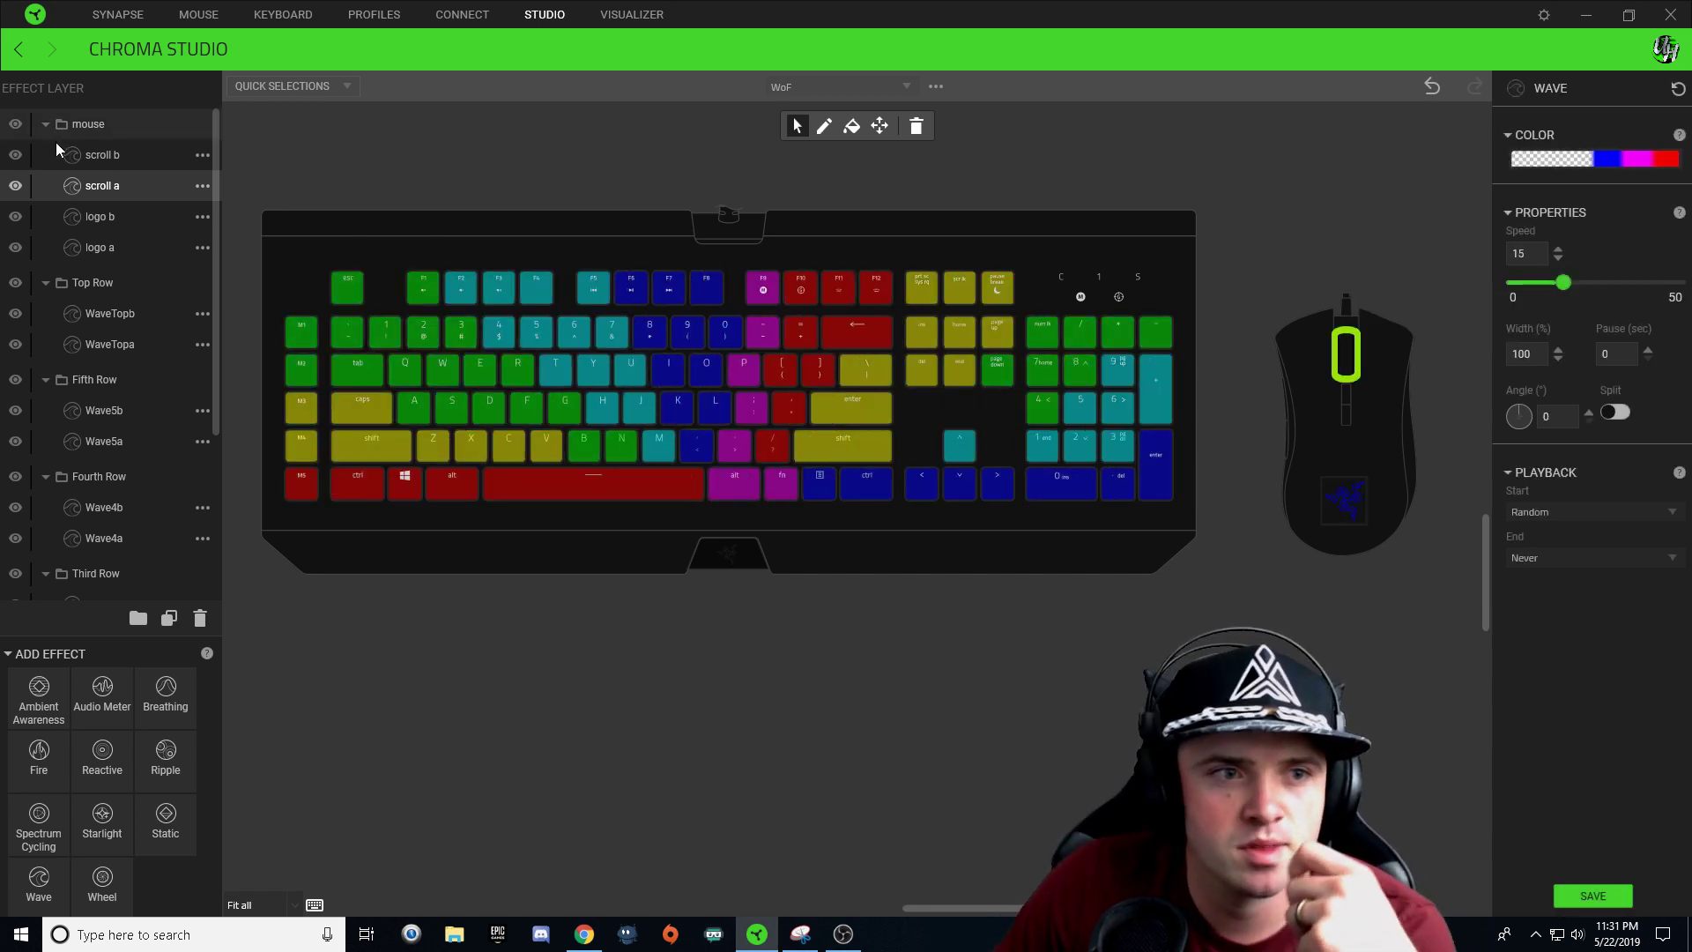
- Apply the yellow-green-cyan-transparent gradient of Wave2b's numpad 3 key to the scroll wheel in the scroll b layer, and save the effect
scroll(133, 421, "down", 3)
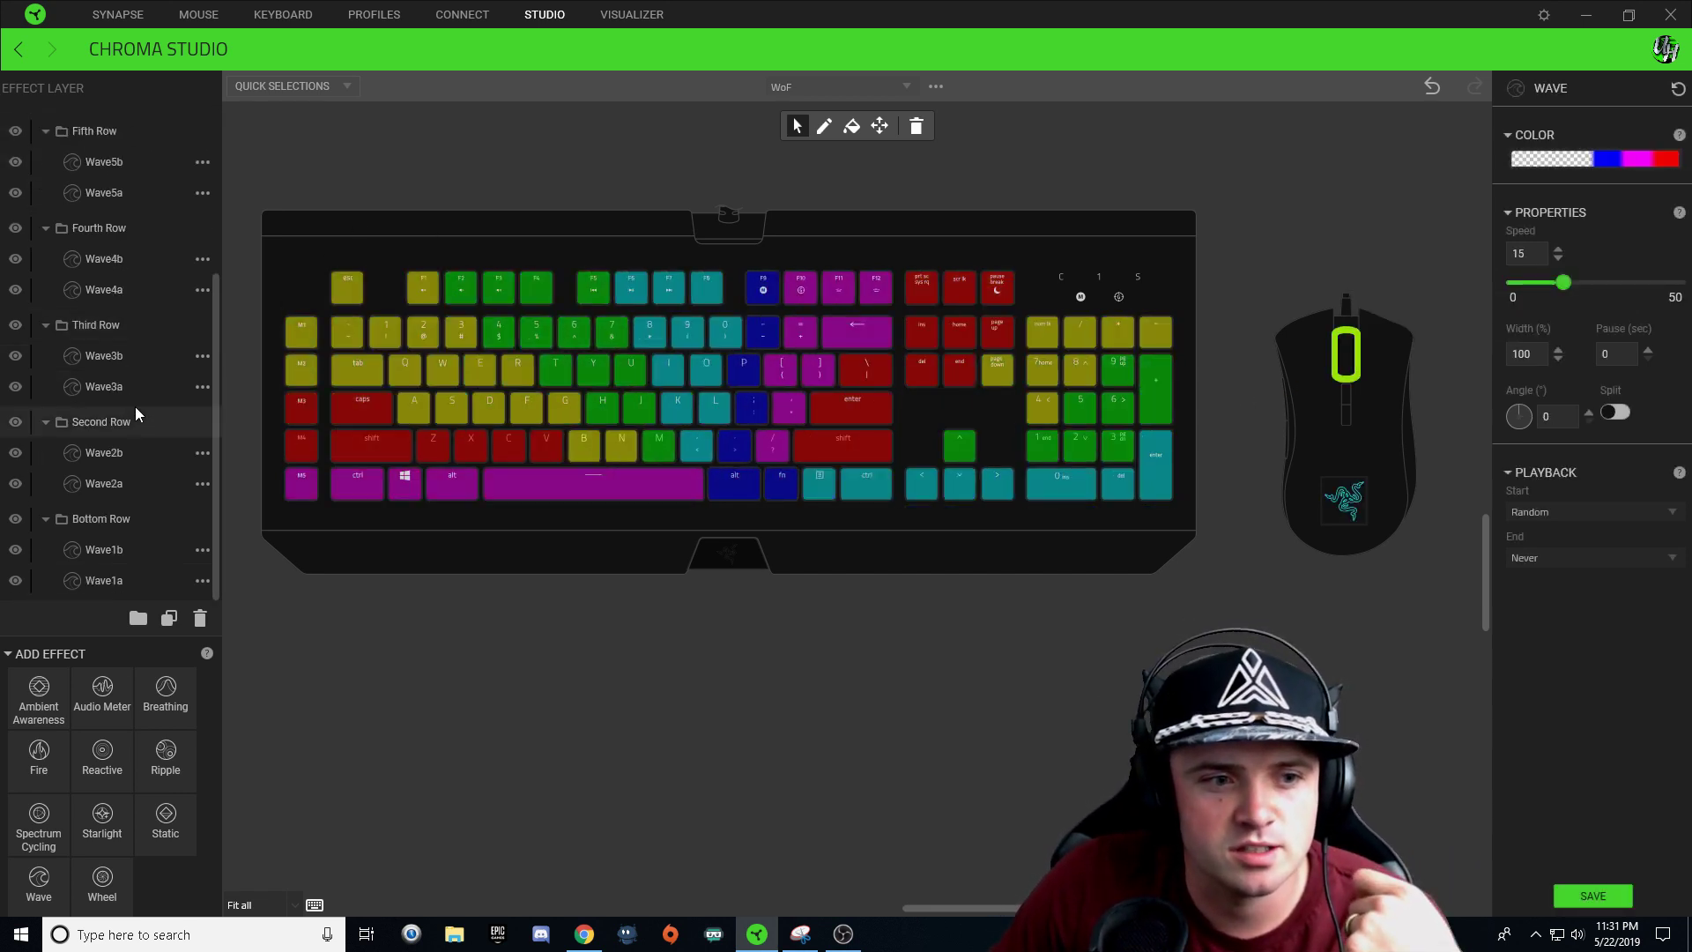
left_click(132, 451)
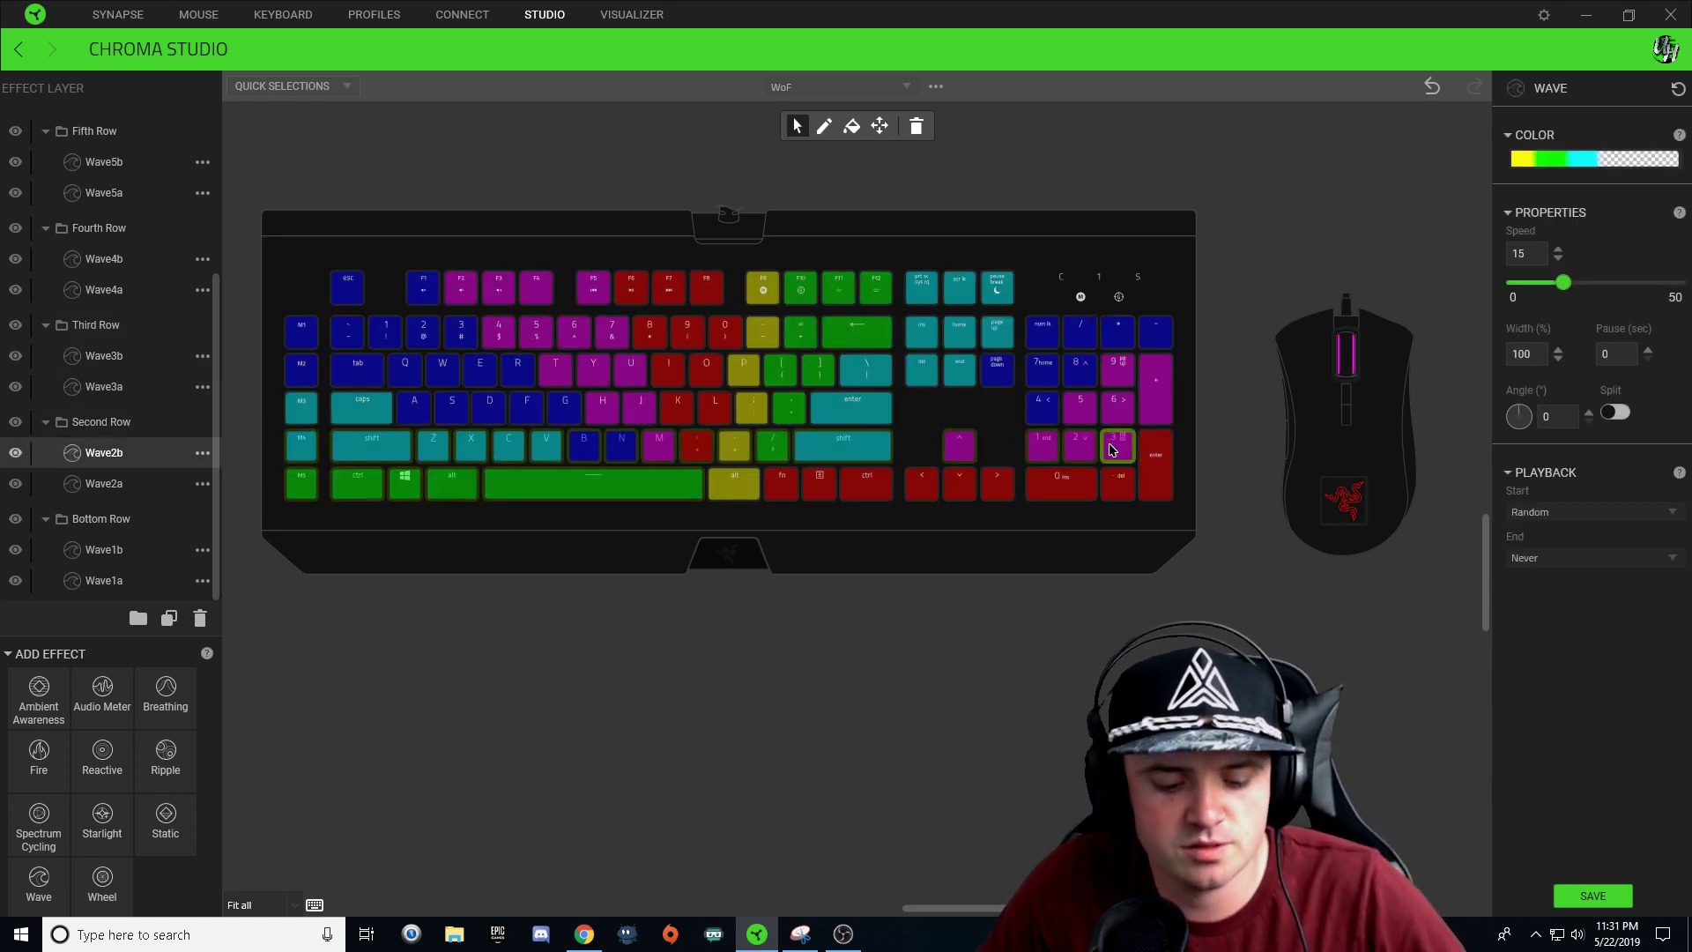
scroll(112, 361, "up", 3)
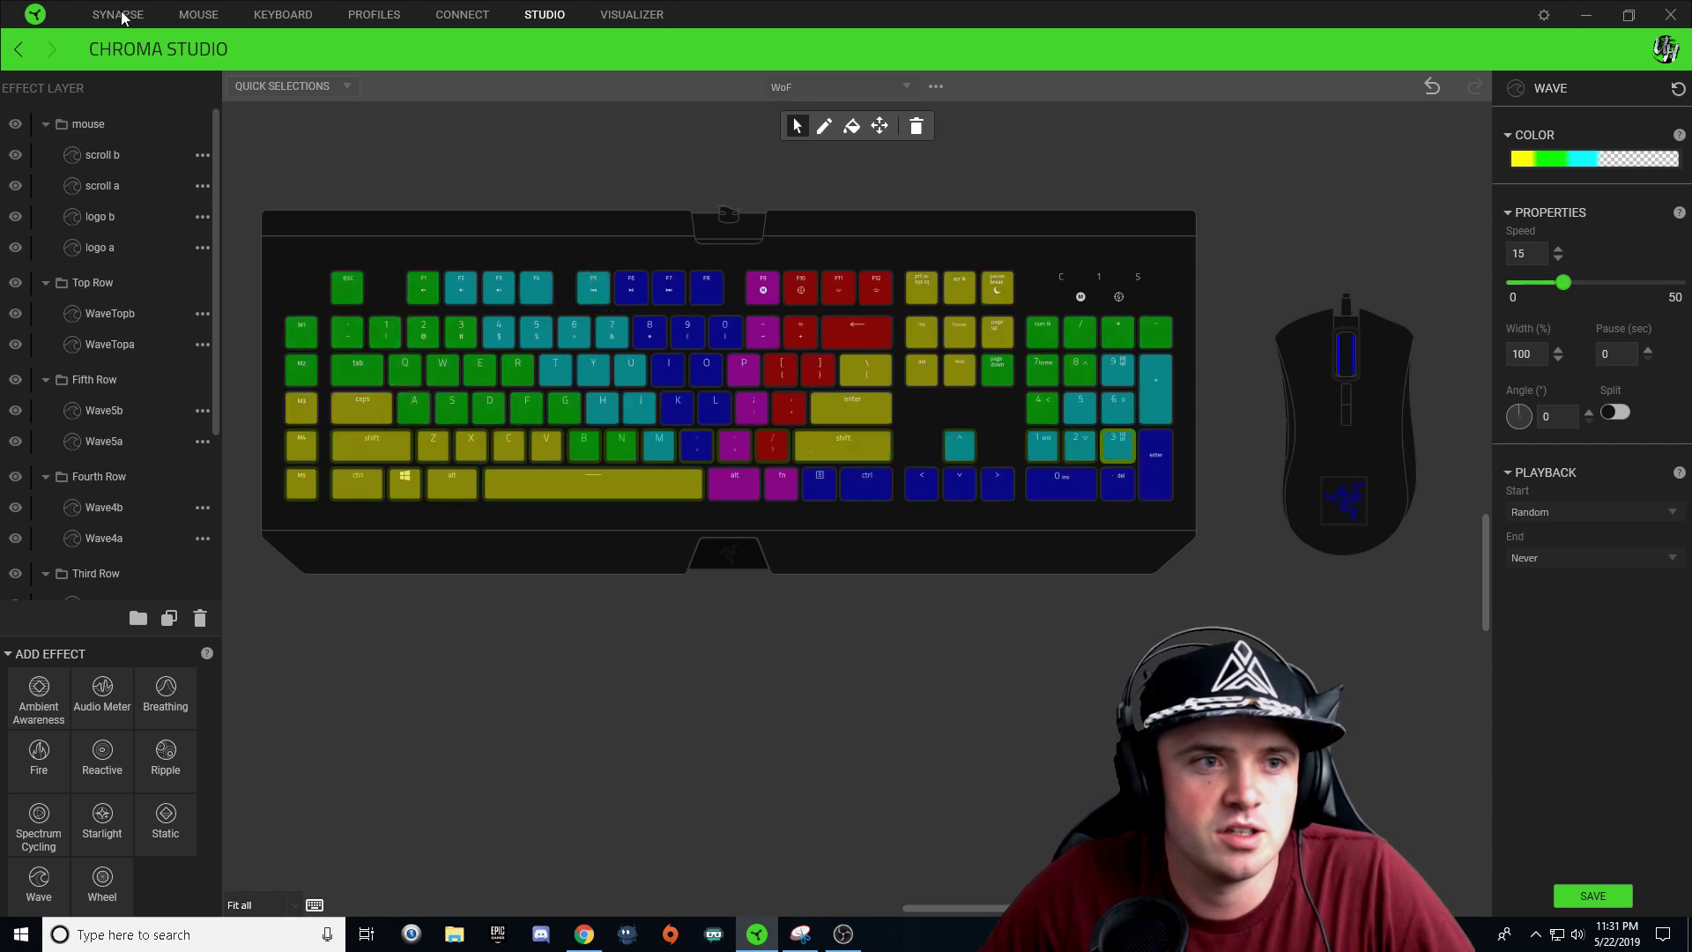
left_click(112, 159)
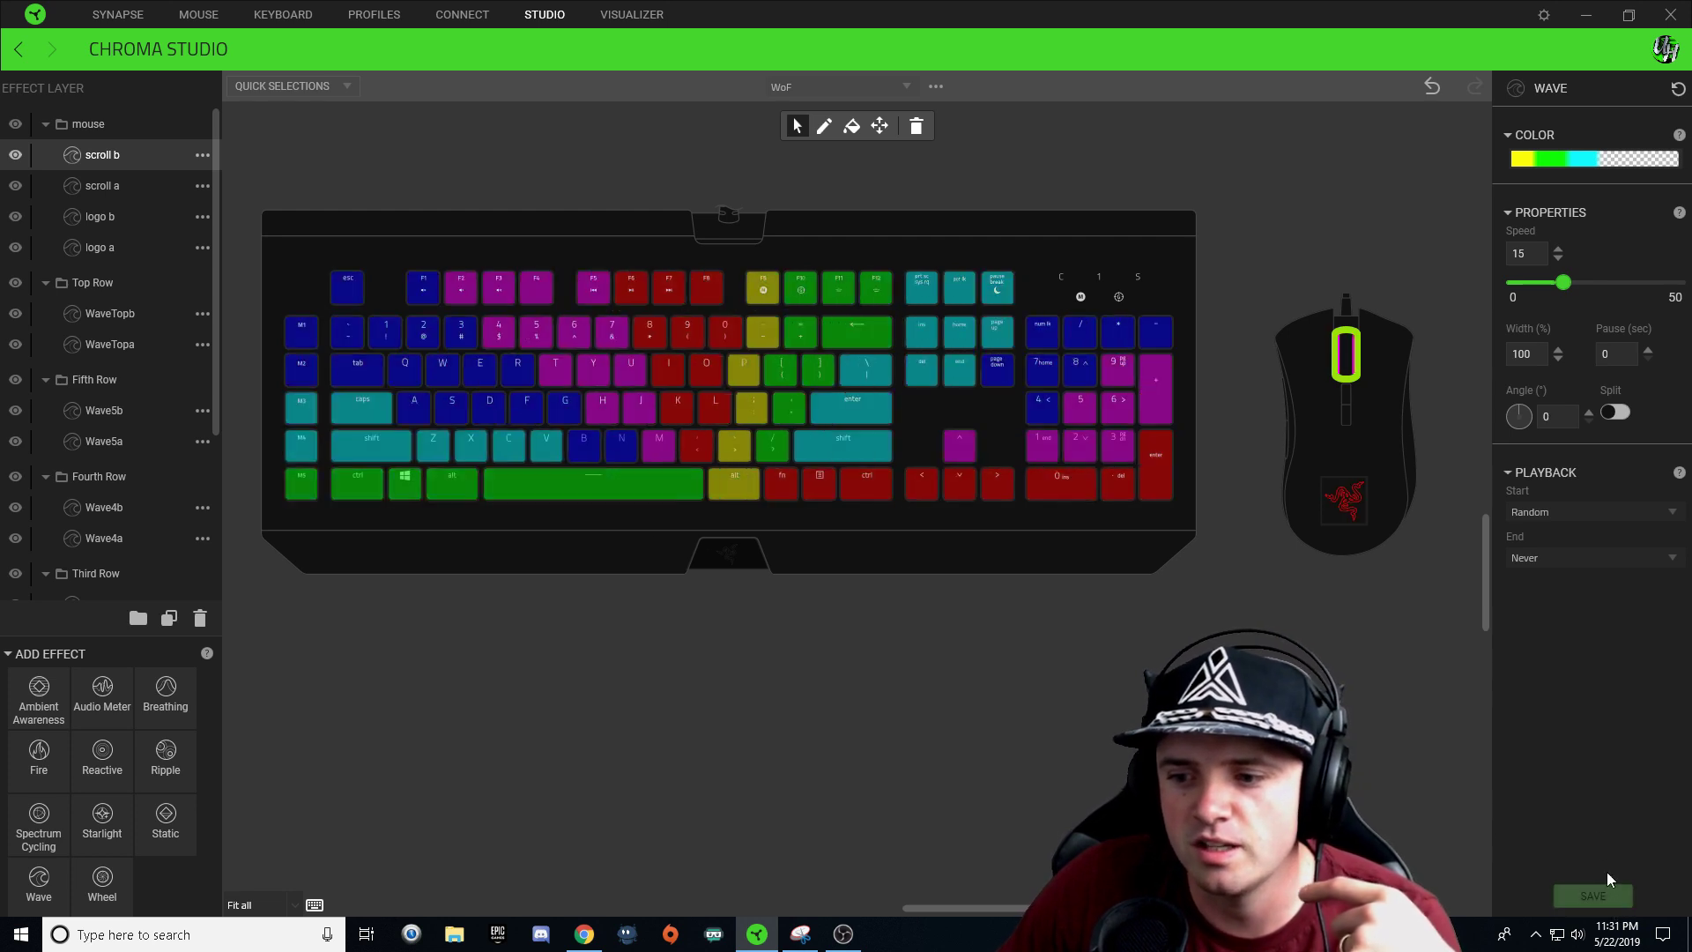
left_click(1610, 889)
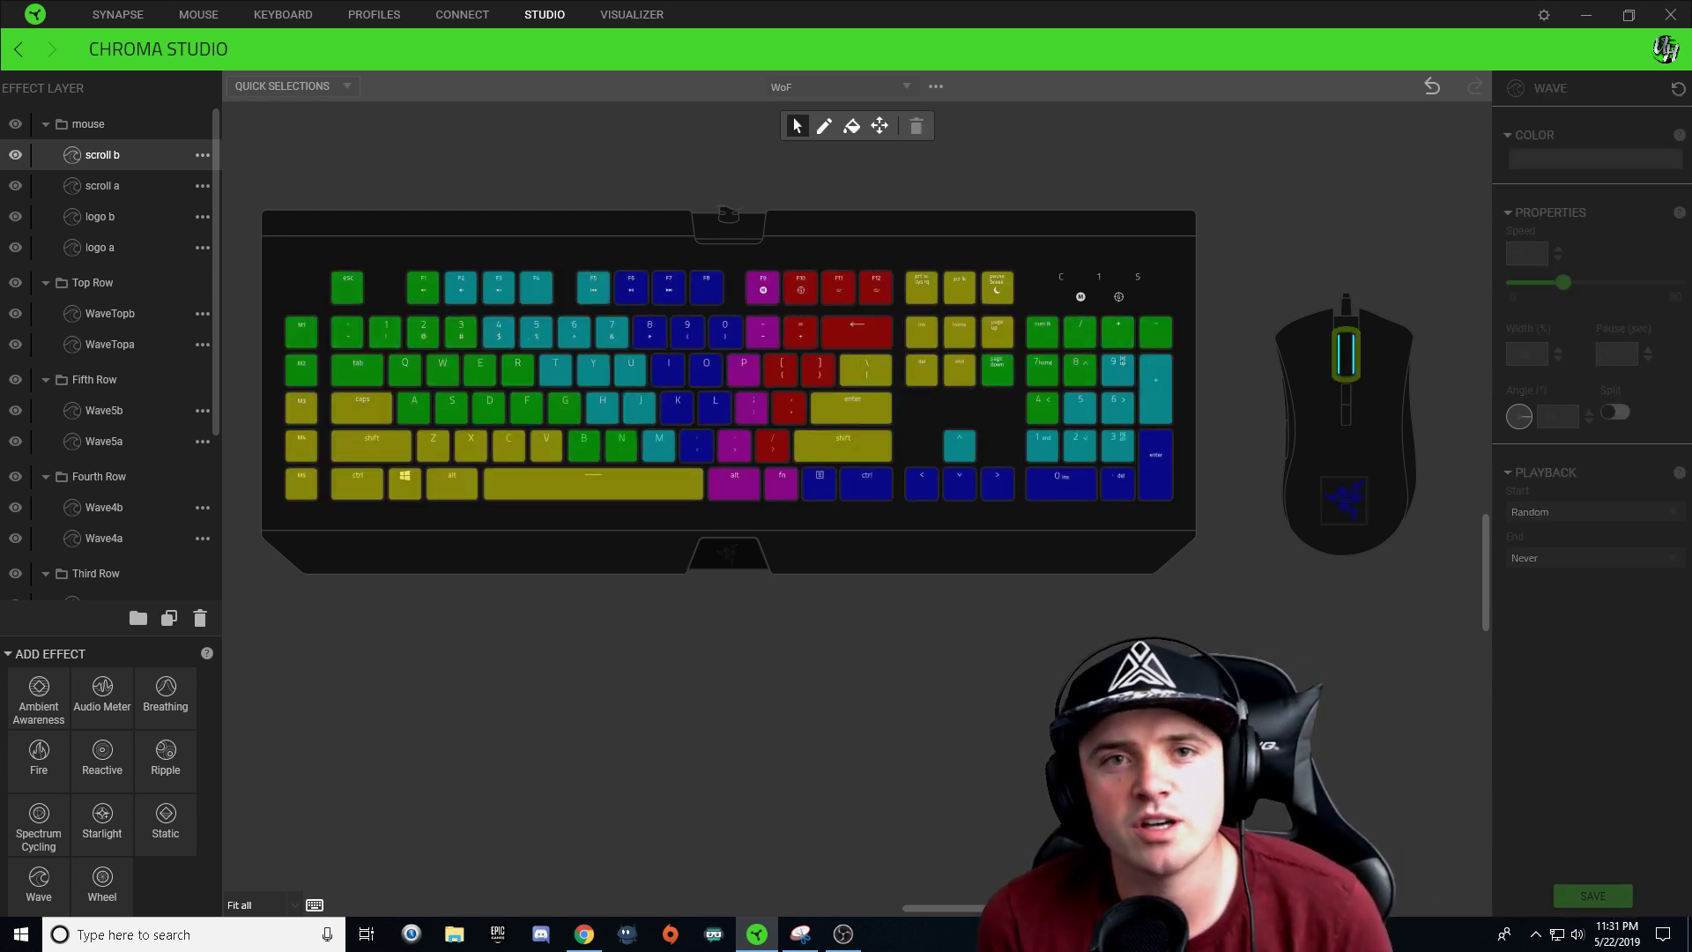